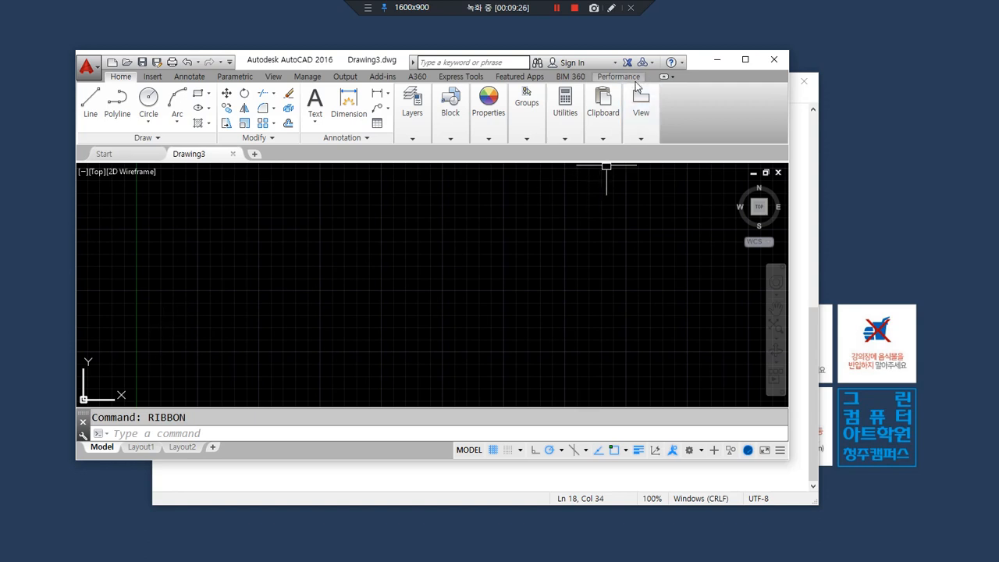
# - Cycle the ribbon repeatedly through its minimized display states and back to the full ribbon
pyautogui.moveTo(662, 95)
pyautogui.mouseDown()
pyautogui.moveTo(657, 72)
pyautogui.moveTo(678, 92)
pyautogui.mouseUp()
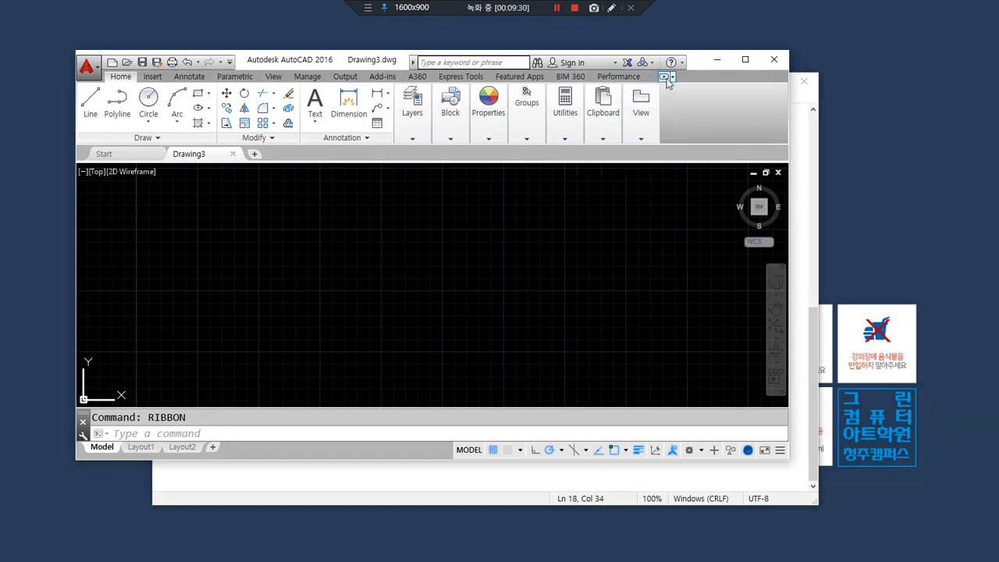
pyautogui.click(671, 76)
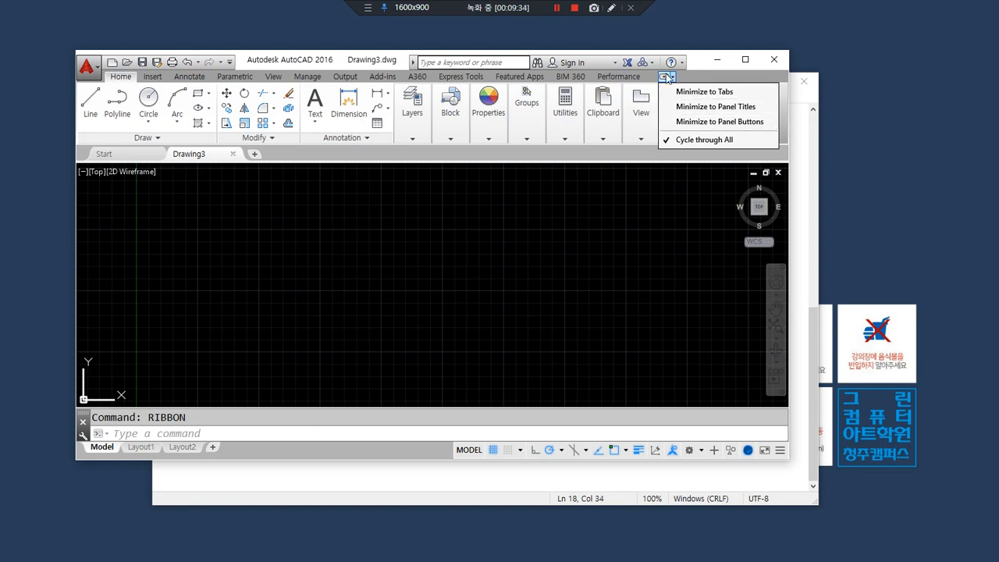
pyautogui.click(689, 123)
pyautogui.click(664, 77)
pyautogui.click(664, 77)
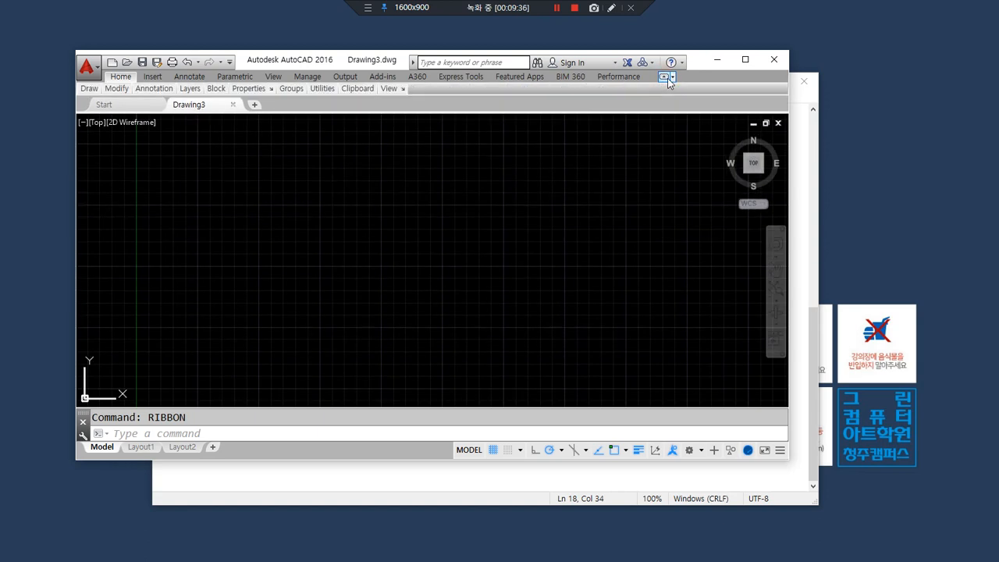
pyautogui.click(664, 77)
pyautogui.click(665, 77)
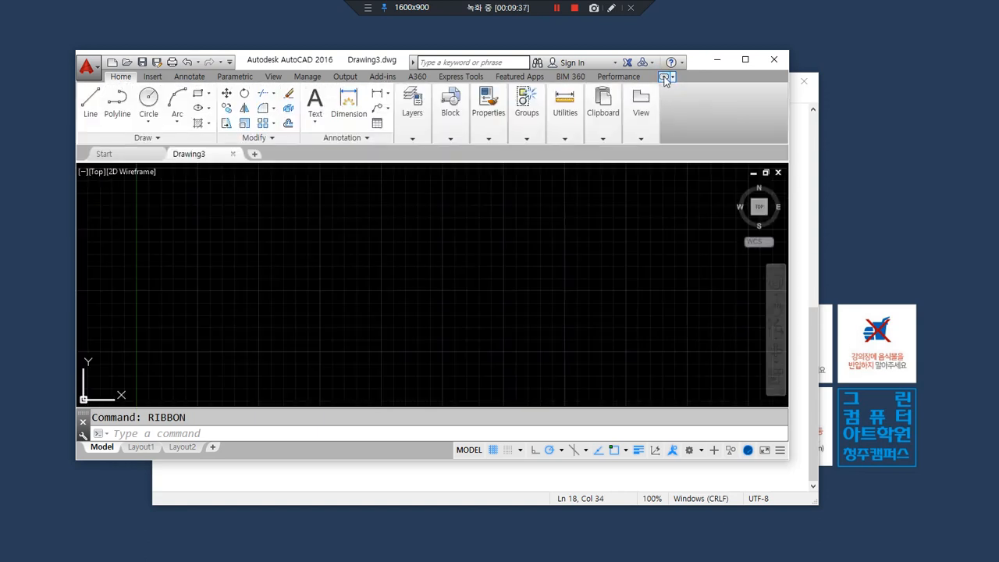
pyautogui.click(664, 77)
pyautogui.click(664, 77)
pyautogui.click(664, 78)
pyautogui.click(664, 77)
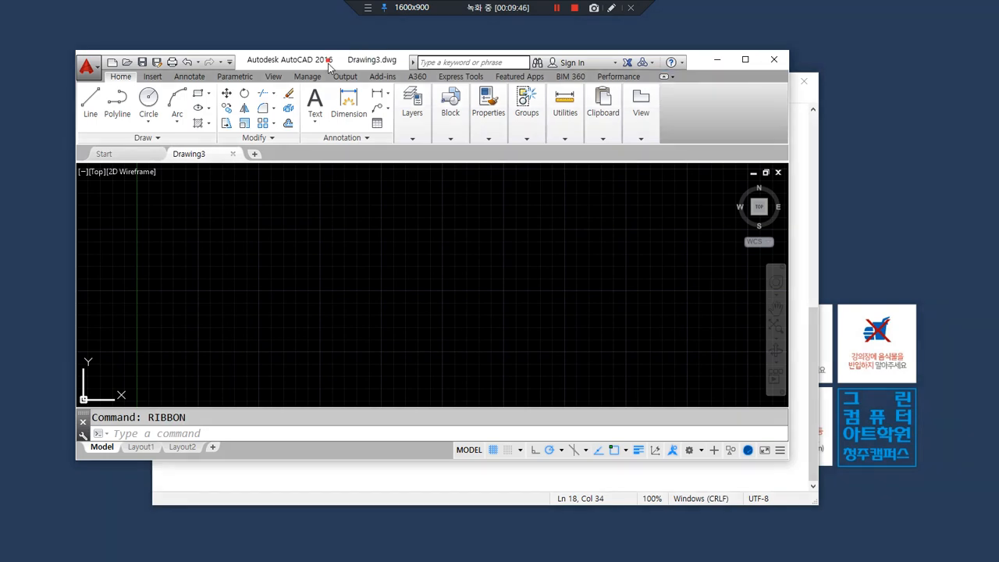
# - Move the program window lower on the desktop and set the ribbon to Minimize to Tabs
pyautogui.moveTo(338, 63); pyautogui.dragTo(311, 208)
pyautogui.moveTo(622, 234)
pyautogui.mouseDown()
pyautogui.moveTo(655, 223)
pyautogui.moveTo(650, 233)
pyautogui.moveTo(623, 209)
pyautogui.moveTo(648, 234)
pyautogui.moveTo(624, 208)
pyautogui.moveTo(652, 231)
pyautogui.mouseUp()
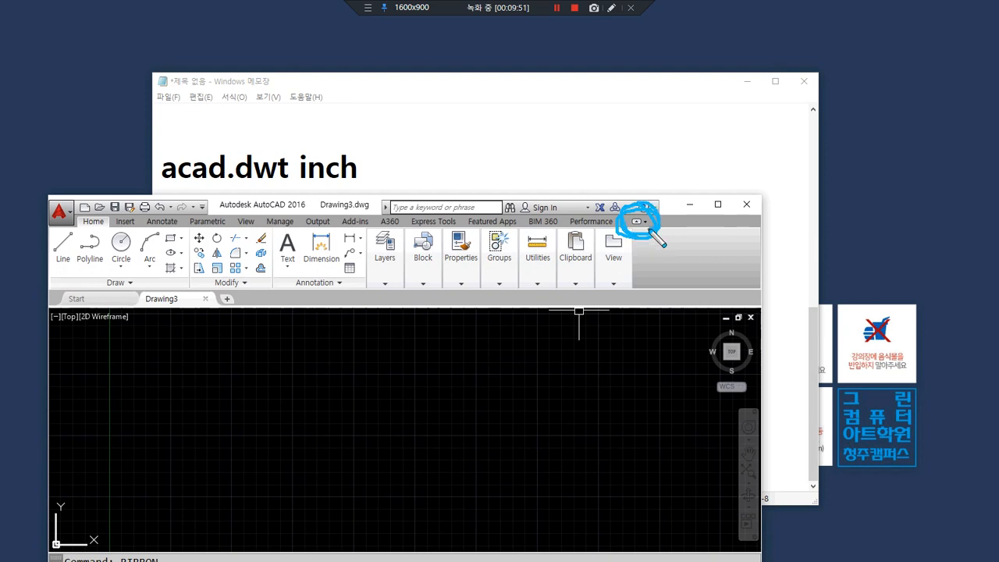
pyautogui.press('Escape')
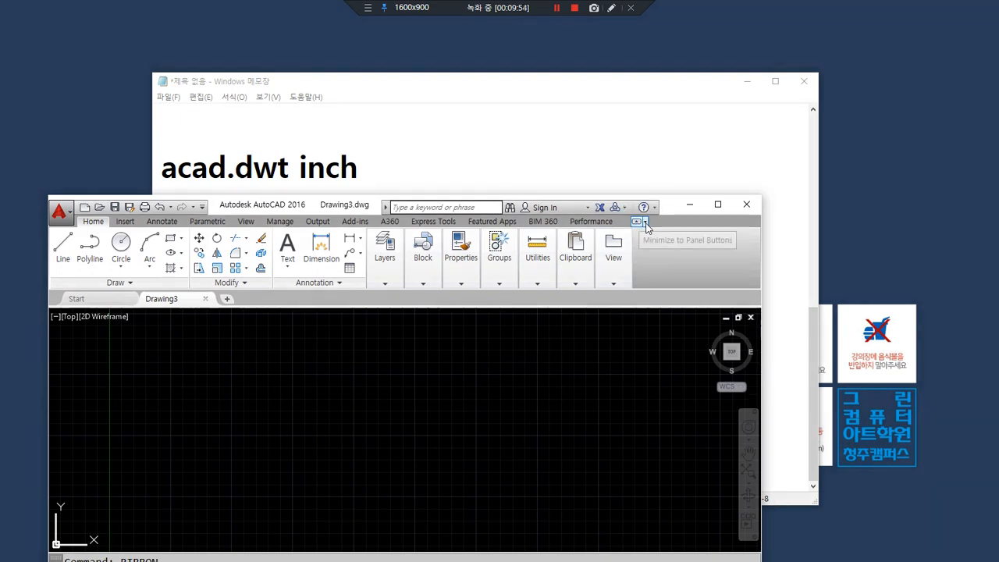
pyautogui.click(645, 224)
pyautogui.click(670, 240)
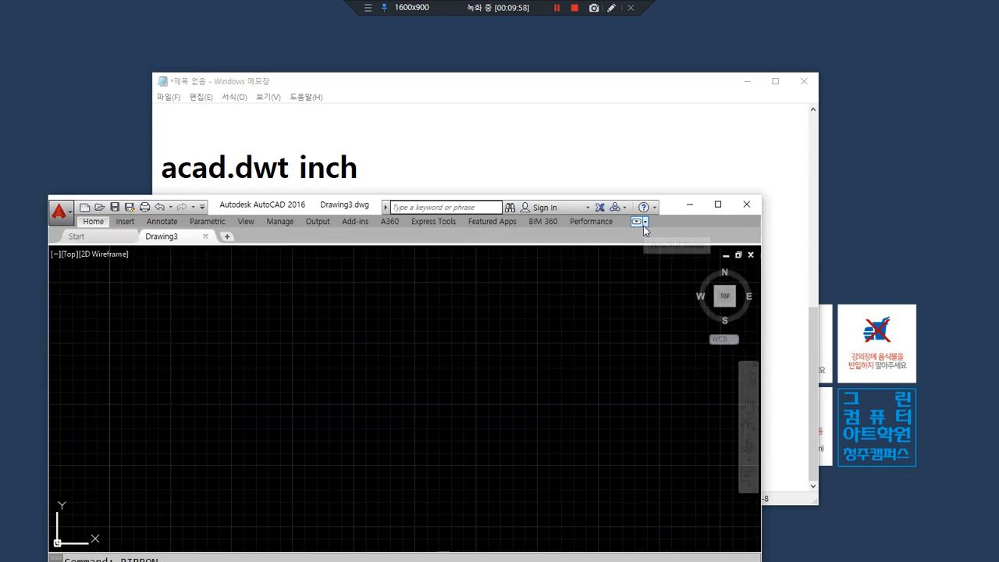
# - Switch the ribbon to Minimize to Panel Titles, and after that to Minimize to Panel Buttons
pyautogui.click(643, 224)
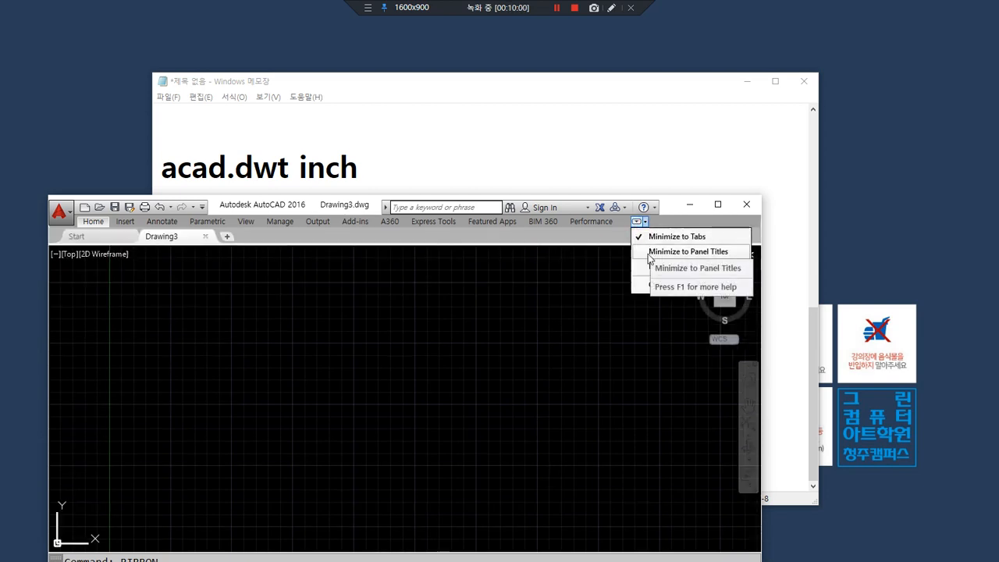
pyautogui.click(650, 251)
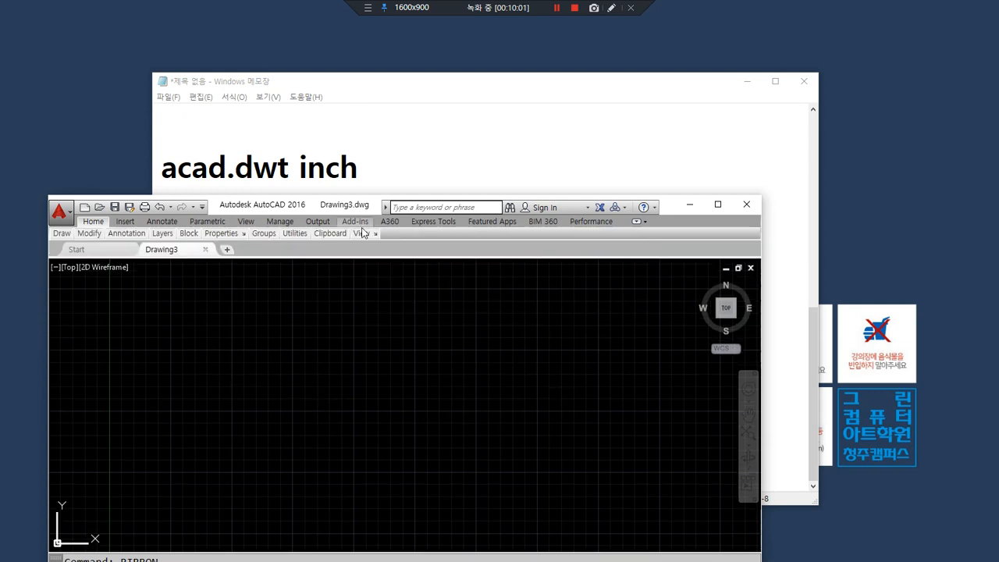
pyautogui.click(362, 231)
pyautogui.click(643, 222)
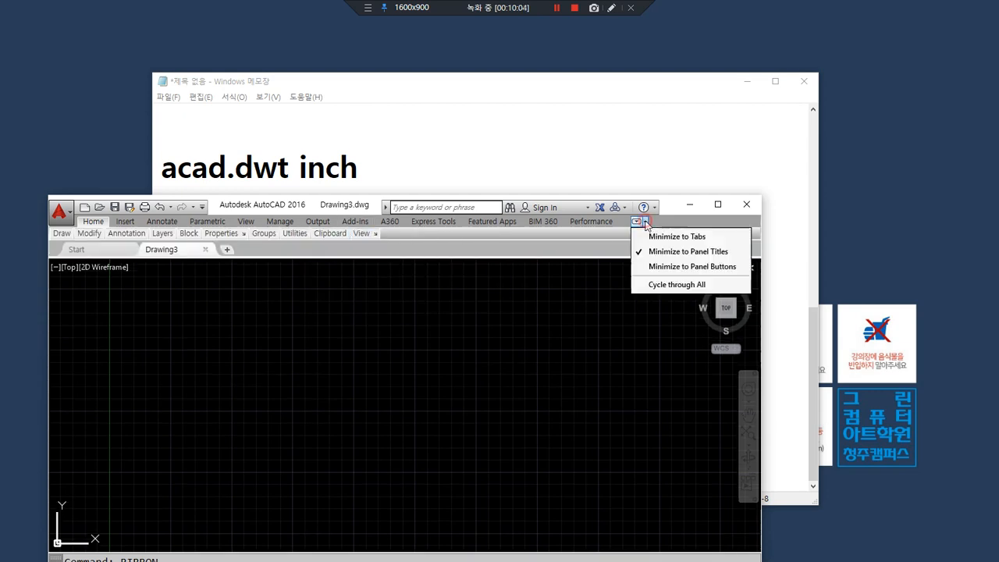
pyautogui.click(647, 267)
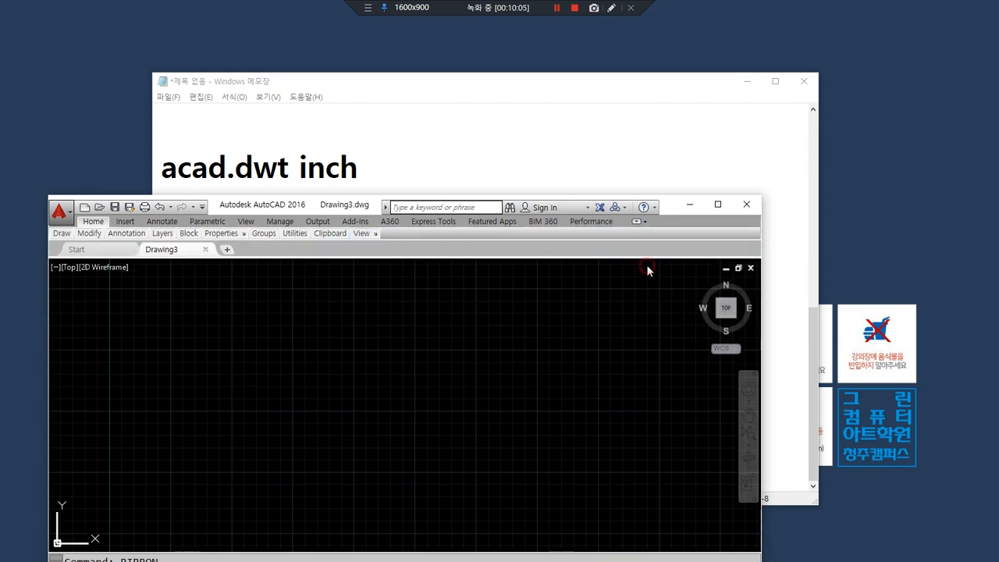
# - Set the ribbon display back to Cycle through All and cycle its states until the full ribbon is restored
pyautogui.click(644, 222)
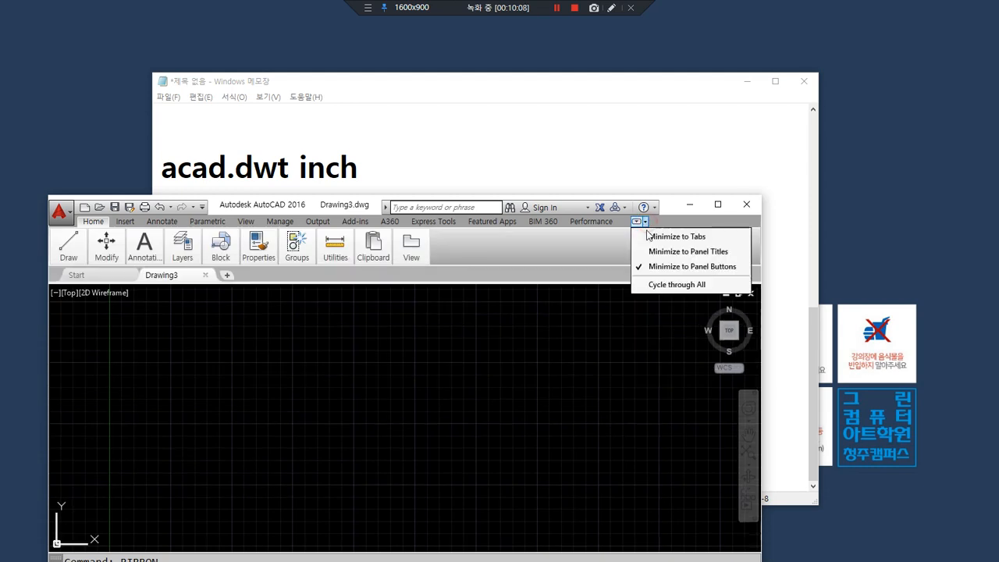
pyautogui.click(644, 284)
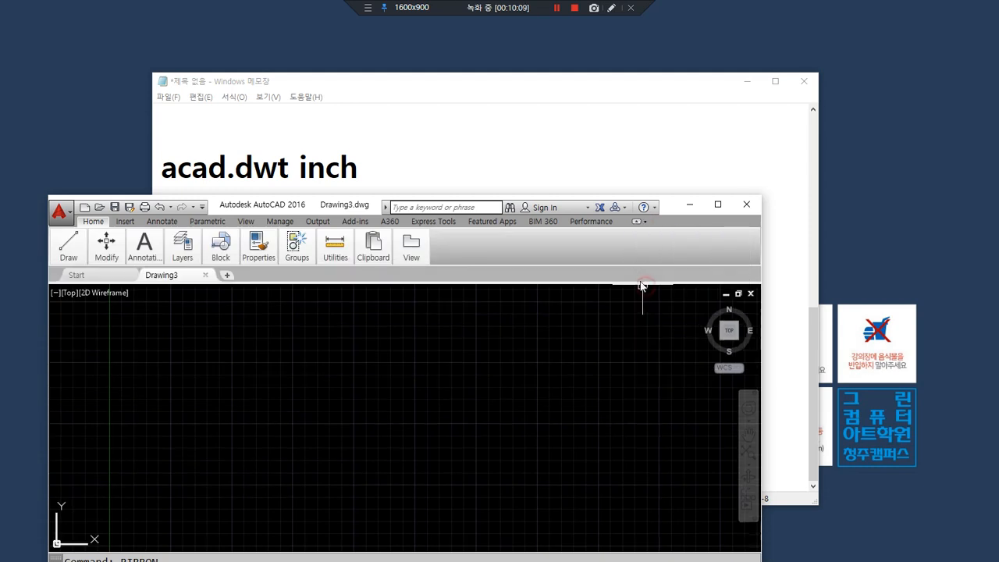
pyautogui.click(635, 222)
pyautogui.click(638, 220)
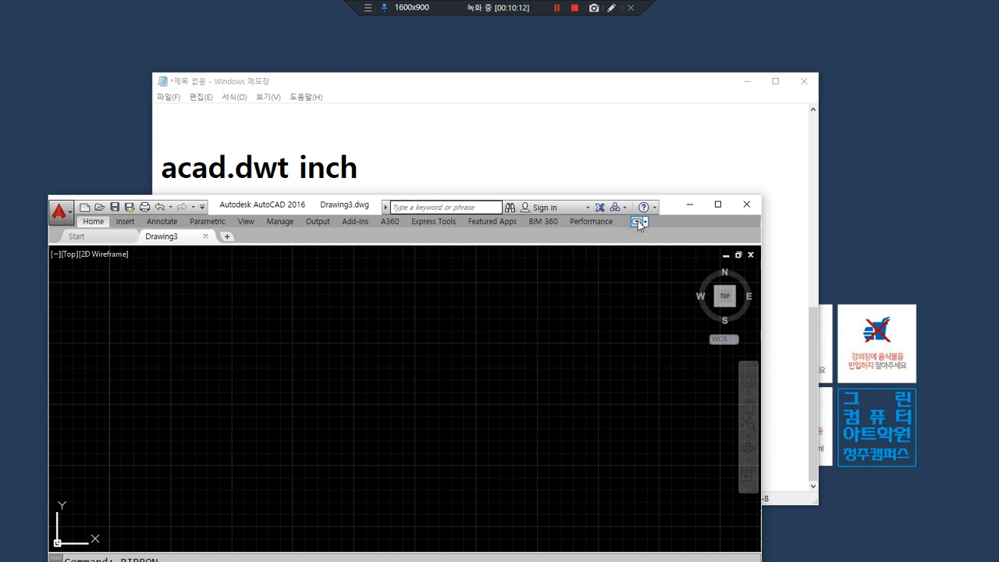
pyautogui.click(637, 220)
pyautogui.click(638, 221)
pyautogui.click(637, 221)
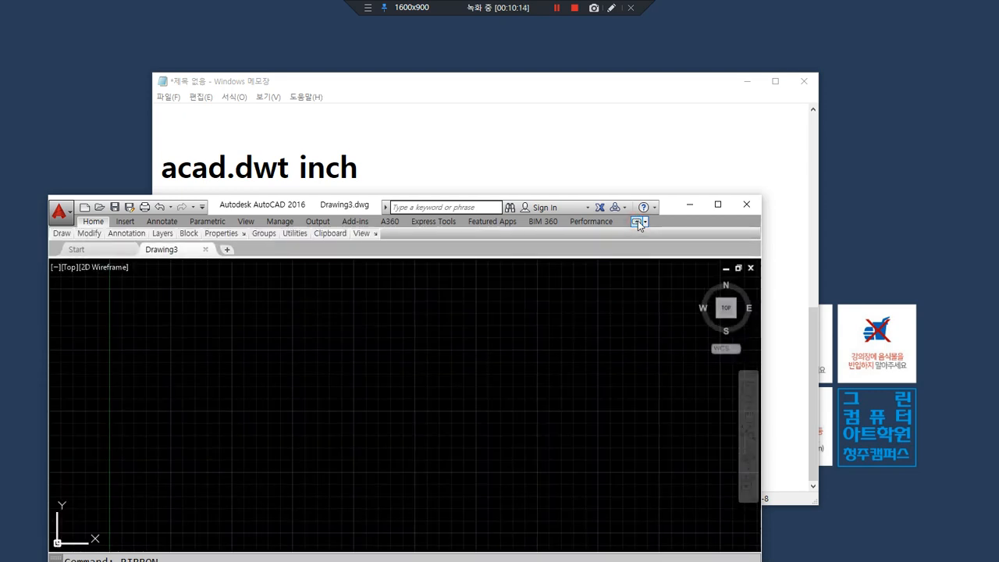
pyautogui.click(637, 221)
pyautogui.click(637, 222)
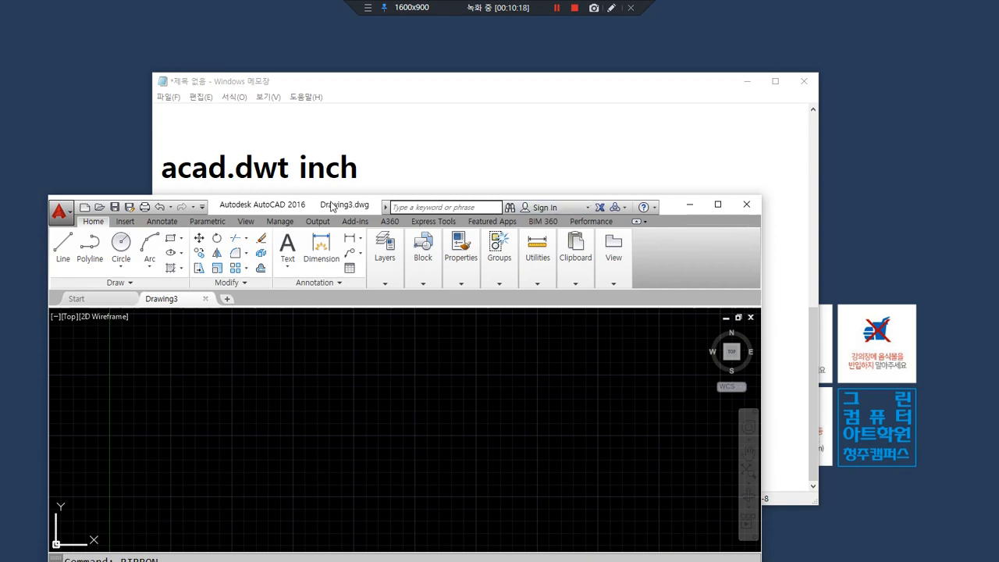
# - Move the program window higher on the desktop, and float the command line before docking it below the drawing area again
pyautogui.moveTo(325, 211); pyautogui.dragTo(354, 104)
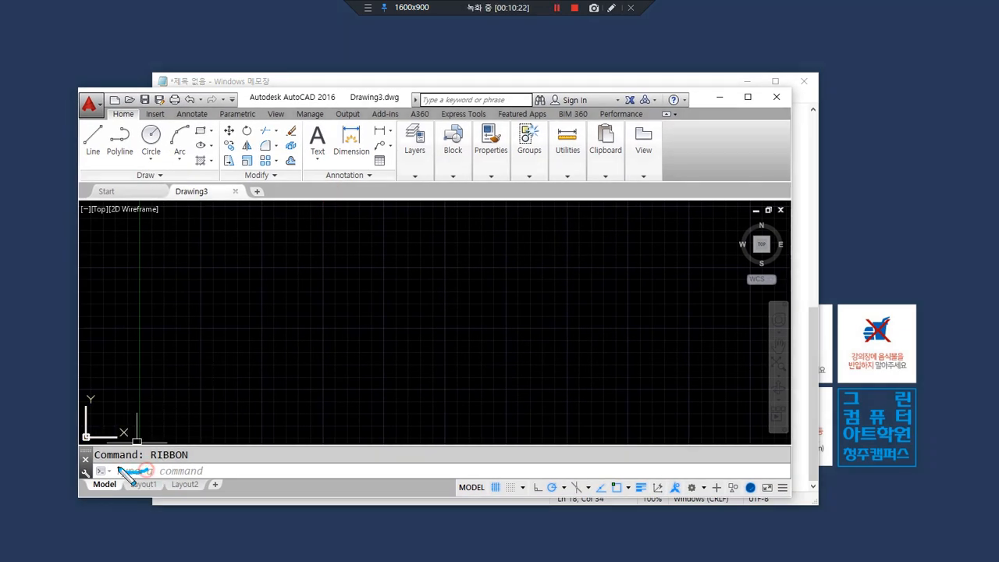
pyautogui.moveTo(87, 451); pyautogui.dragTo(146, 280)
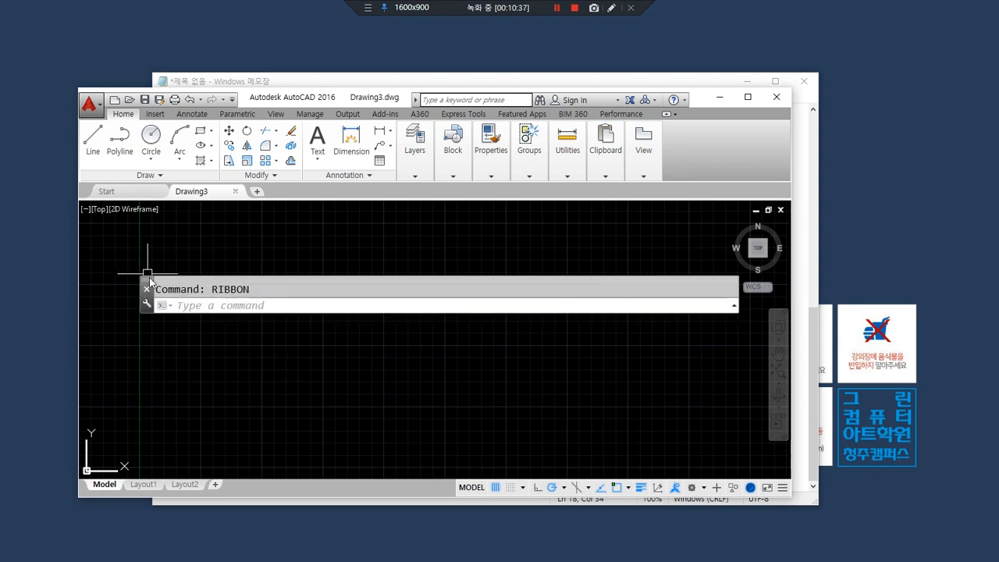
pyautogui.moveTo(145, 310); pyautogui.dragTo(144, 468)
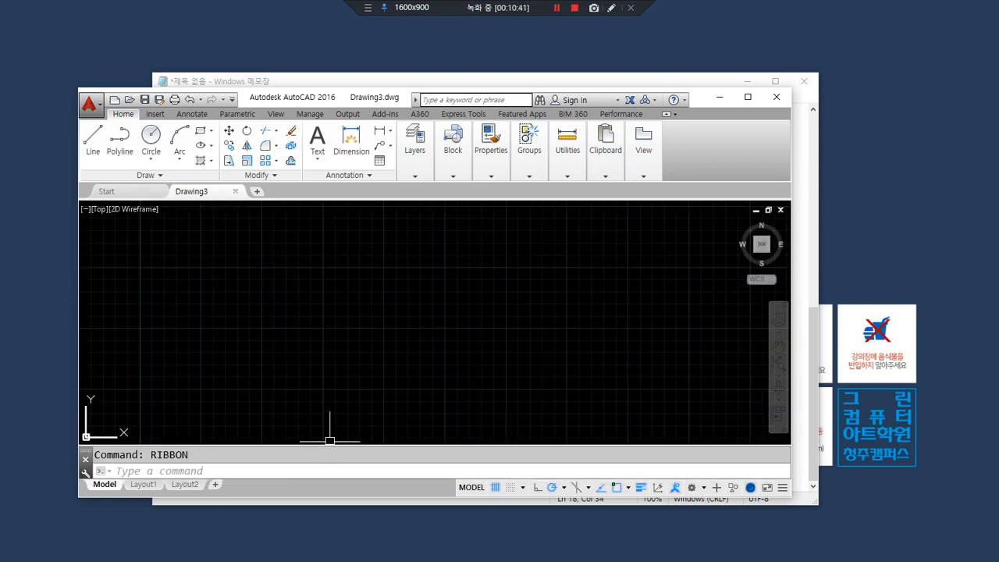
# - Enlarge the docked command line so that it shows two lines of command history
pyautogui.moveTo(330, 446); pyautogui.dragTo(330, 422)
pyautogui.moveTo(284, 470)
pyautogui.mouseDown()
pyautogui.moveTo(284, 429)
pyautogui.moveTo(284, 469)
pyautogui.mouseUp()
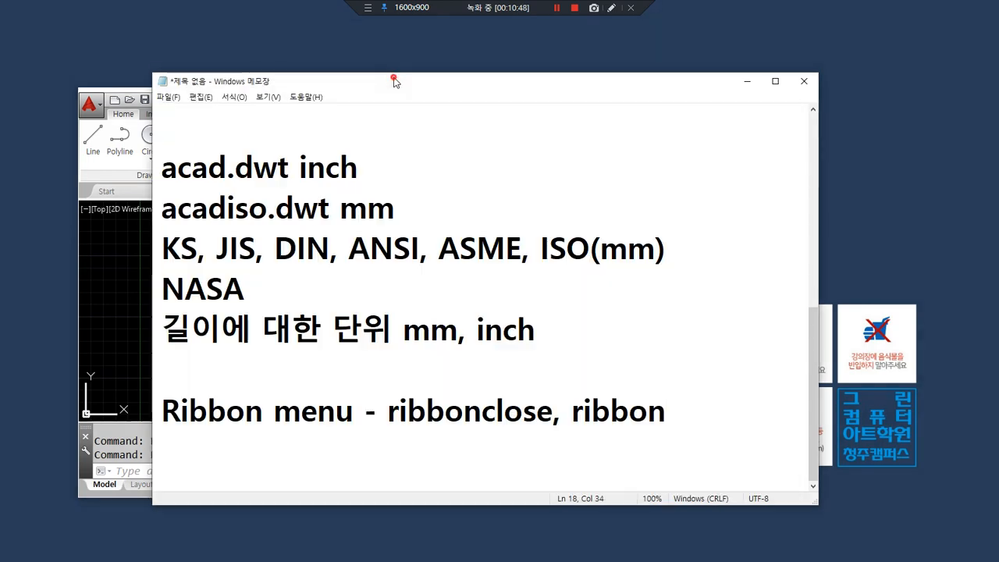
# - Switch to Notepad and add the line "command line - 명령줄 Ctrl+9" below the Ribbon menu note
pyautogui.click(395, 81)
pyautogui.press('Return')
pyautogui.write('c')
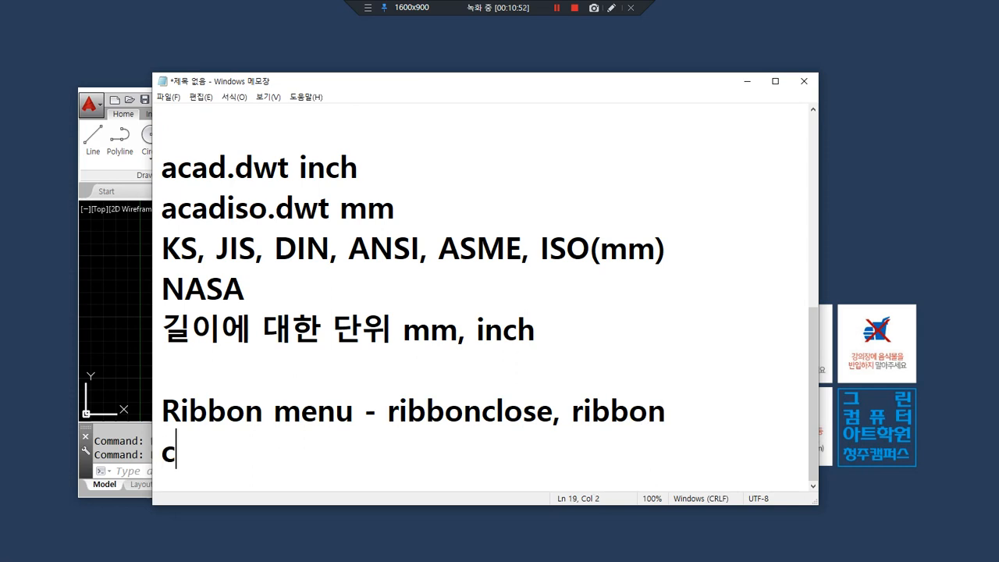
pyautogui.write('ommand line')
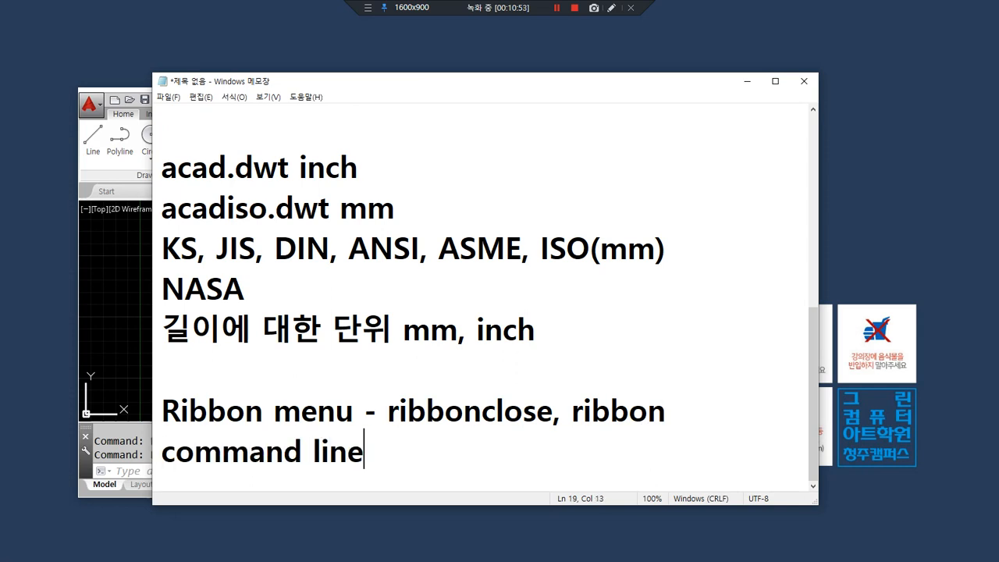
pyautogui.write(' - 명령')
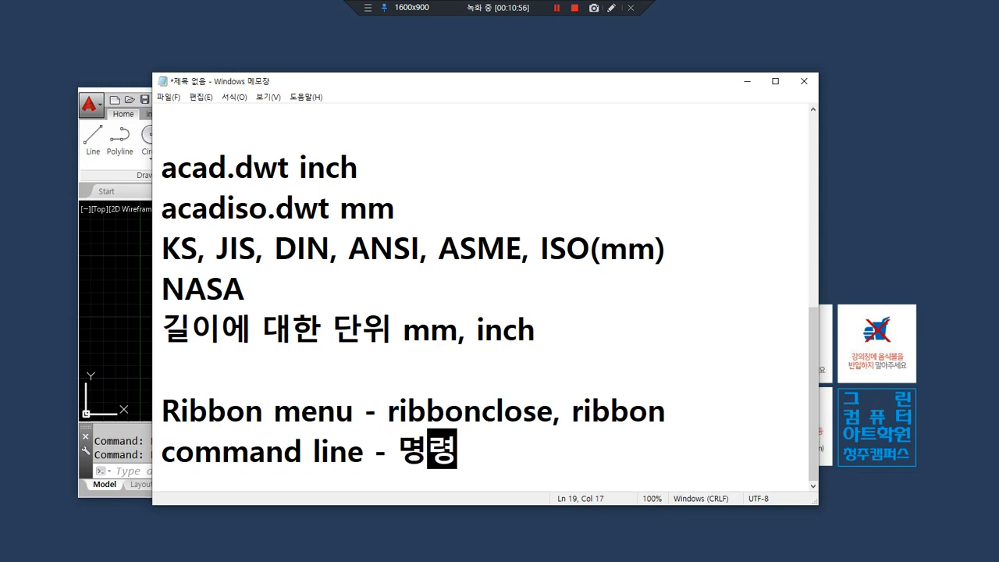
pyautogui.write('줄 ')
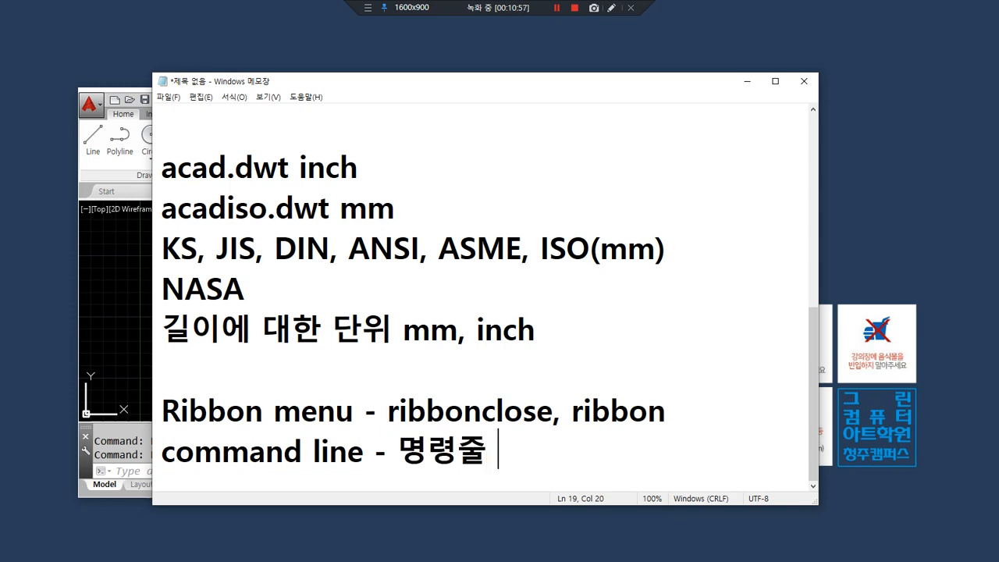
pyautogui.write('Ctrl')
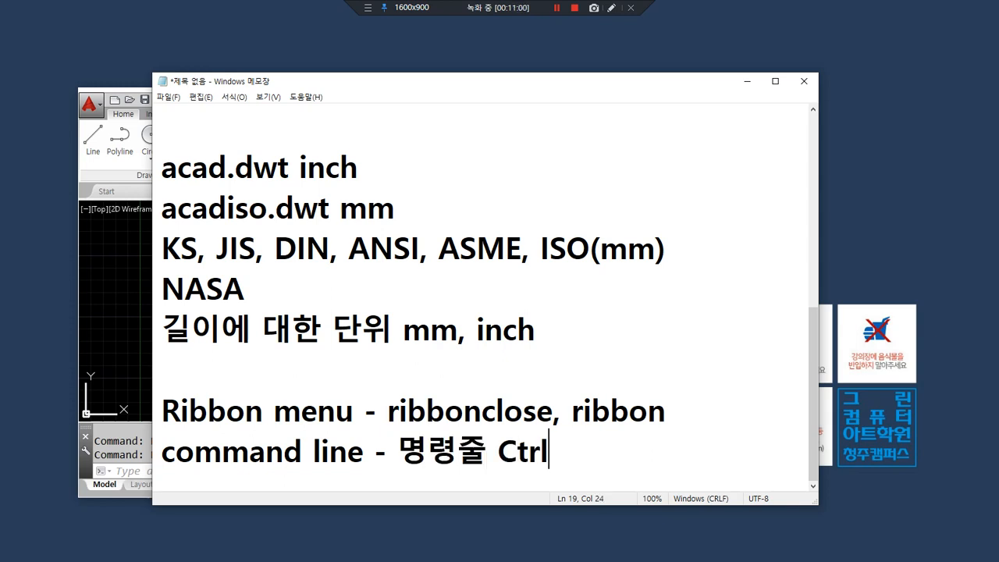
pyautogui.write('+9')
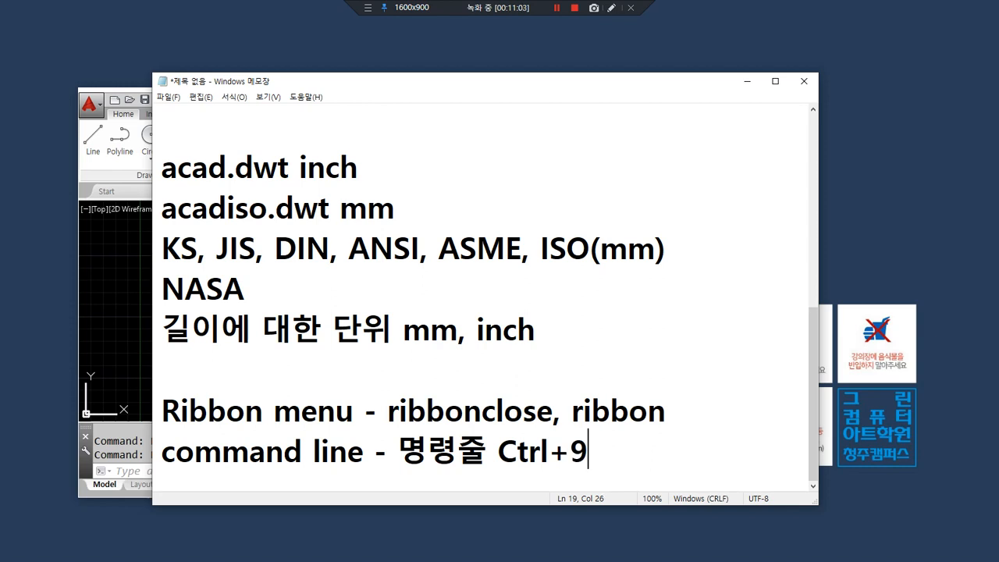
# - Switch to AutoCAD, close the command line window with confirmation, and display it again
pyautogui.click(137, 319)
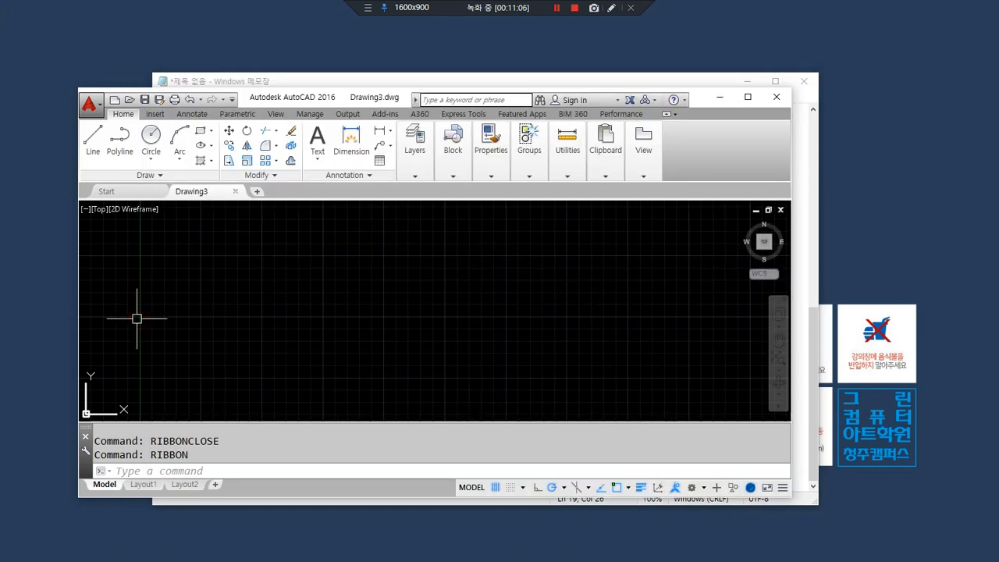
pyautogui.hotkey('ctrl', '9')
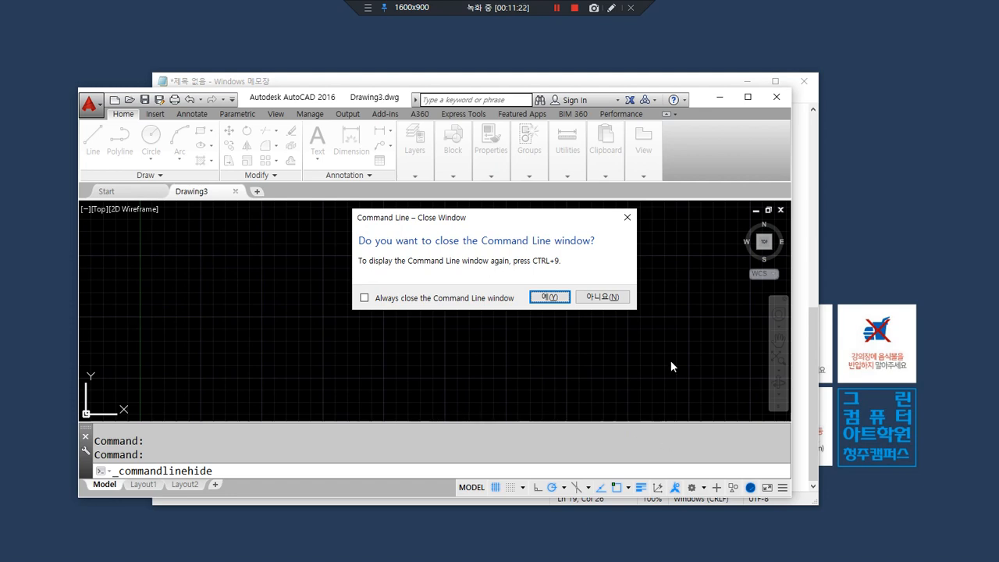
pyautogui.click(550, 296)
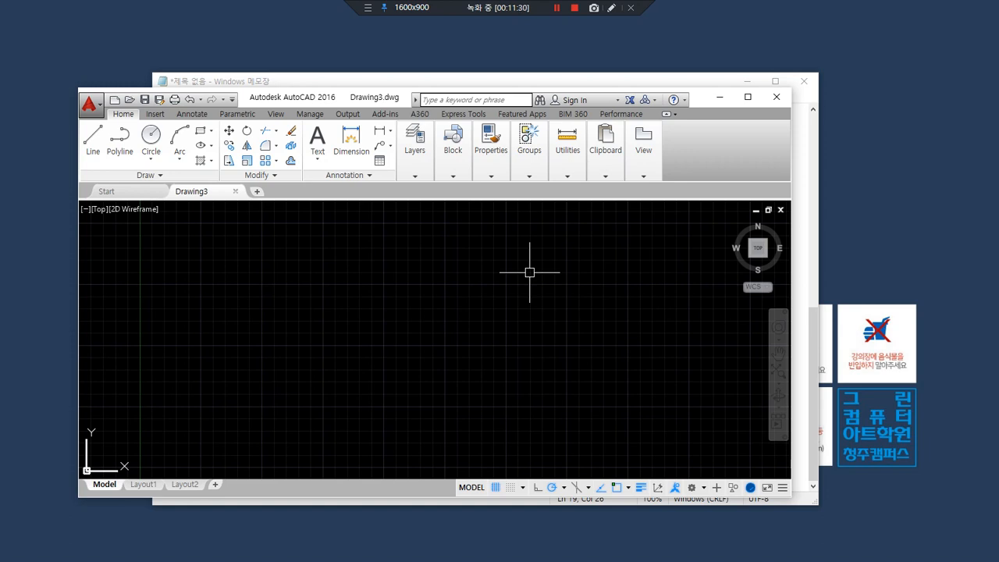
pyautogui.hotkey('ctrl', '9')
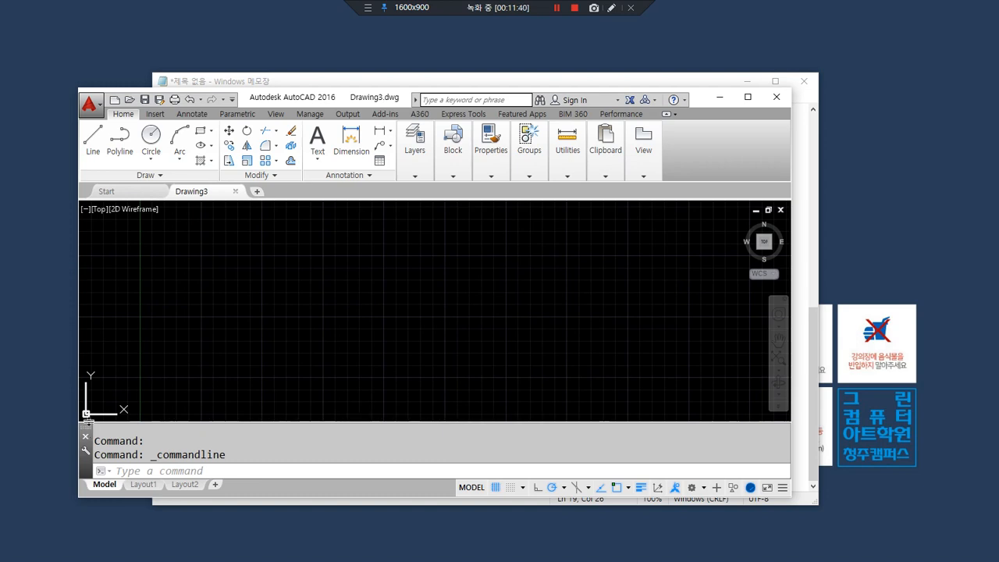
# - Maximize the program window and float the command line near the upper edge of the drawing area
pyautogui.moveTo(86, 429)
pyautogui.mouseDown()
pyautogui.moveTo(86, 443)
pyautogui.moveTo(165, 296)
pyautogui.moveTo(171, 247)
pyautogui.moveTo(149, 210)
pyautogui.mouseUp()
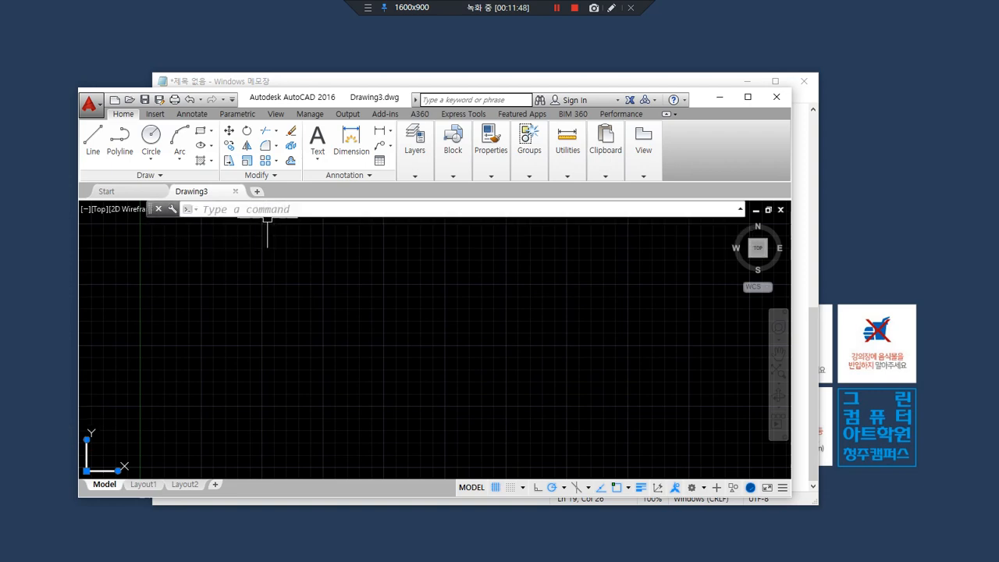
pyautogui.moveTo(149, 211); pyautogui.dragTo(150, 238)
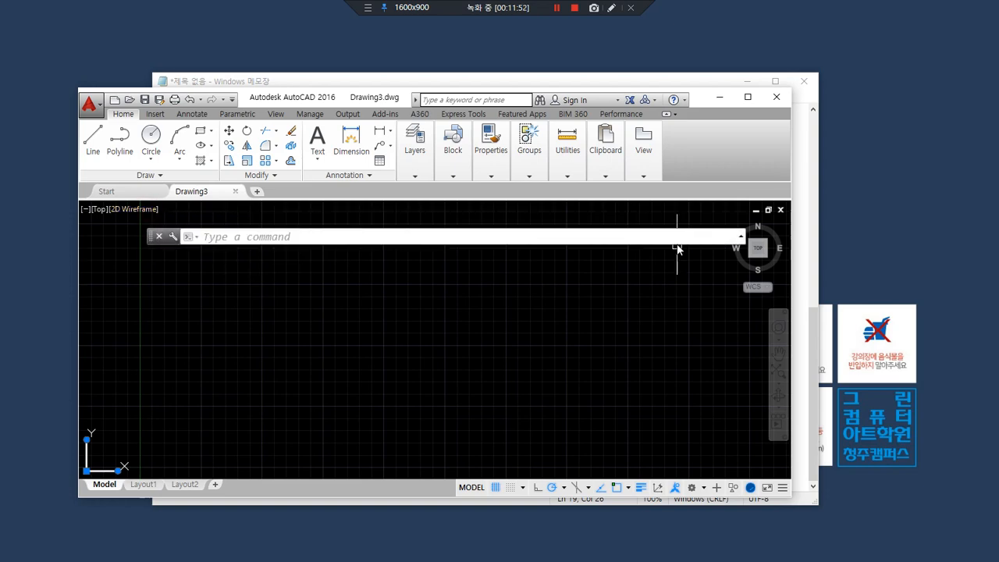
pyautogui.click(747, 96)
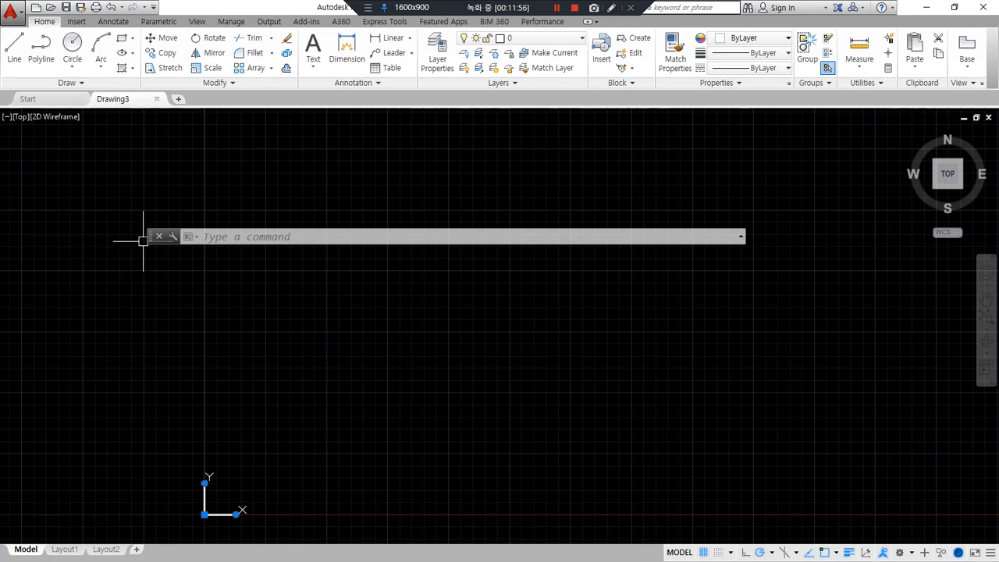
pyautogui.moveTo(152, 237); pyautogui.dragTo(159, 168)
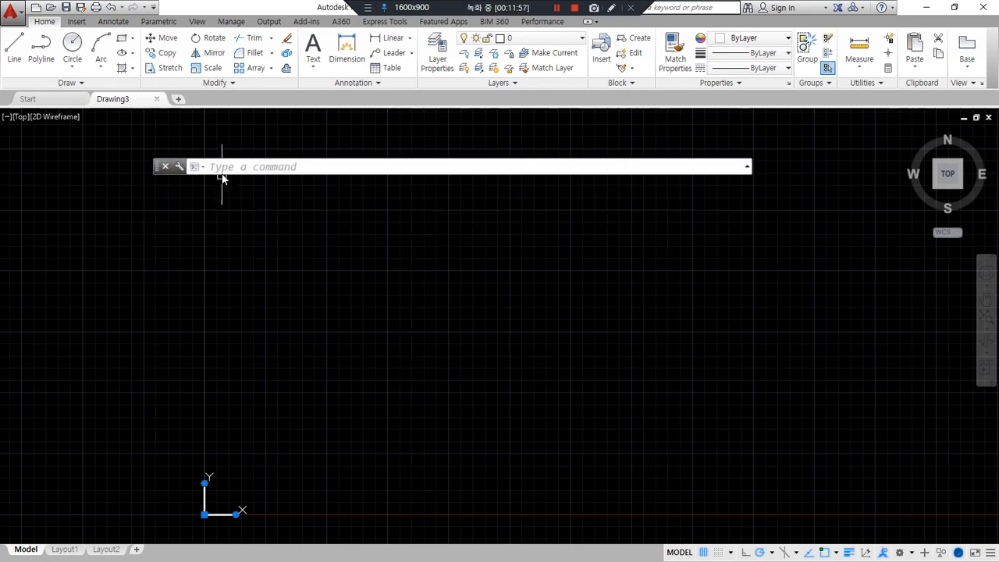
# - Expand the command history of the floating command line, and stretch the command line upward to show two history lines
pyautogui.click(746, 167)
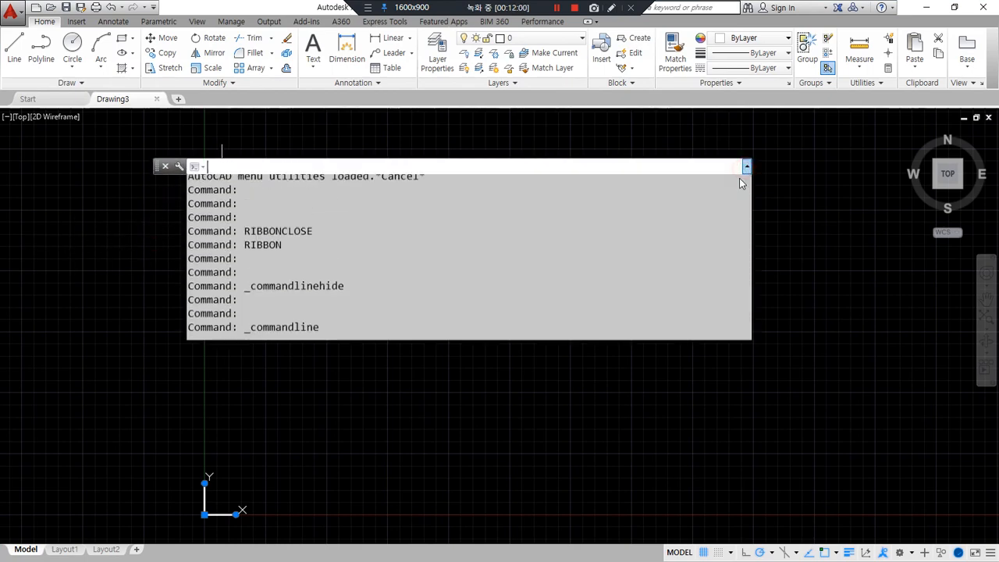
pyautogui.click(421, 162)
pyautogui.moveTo(417, 159); pyautogui.dragTo(423, 123)
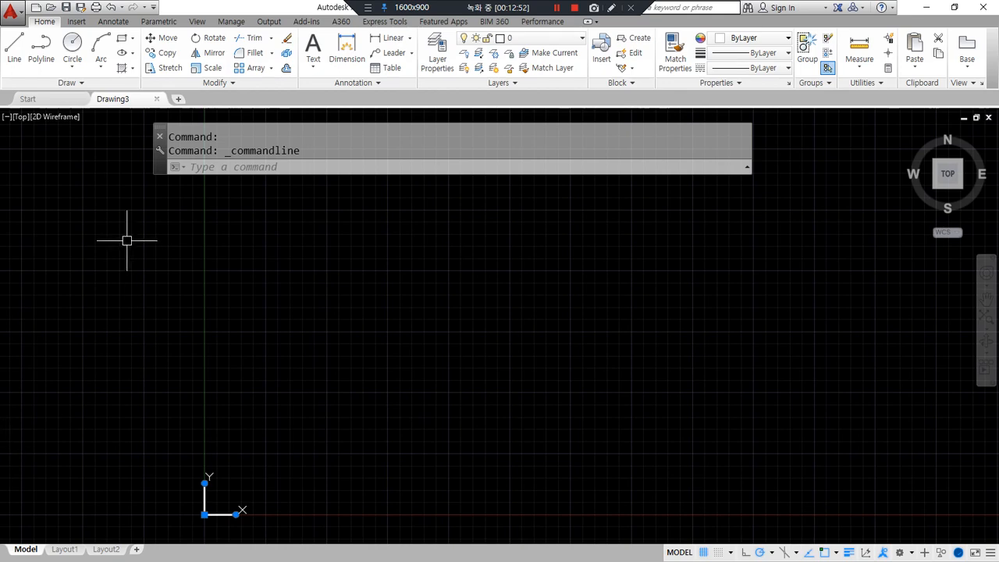
pyautogui.moveTo(321, 163)
pyautogui.mouseDown()
pyautogui.moveTo(291, 166)
pyautogui.moveTo(306, 139)
pyautogui.moveTo(322, 162)
pyautogui.mouseUp()
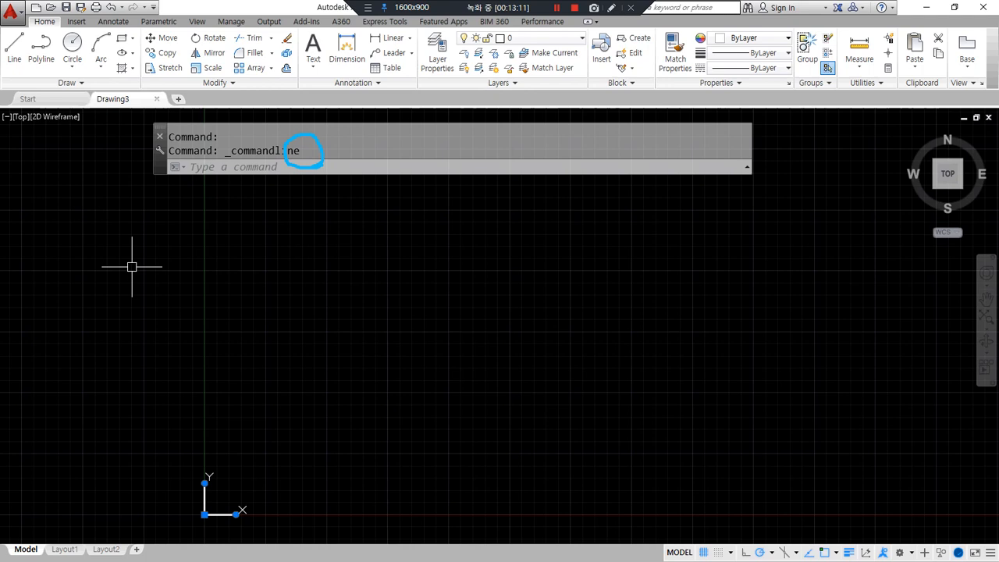
pyautogui.press('Escape')
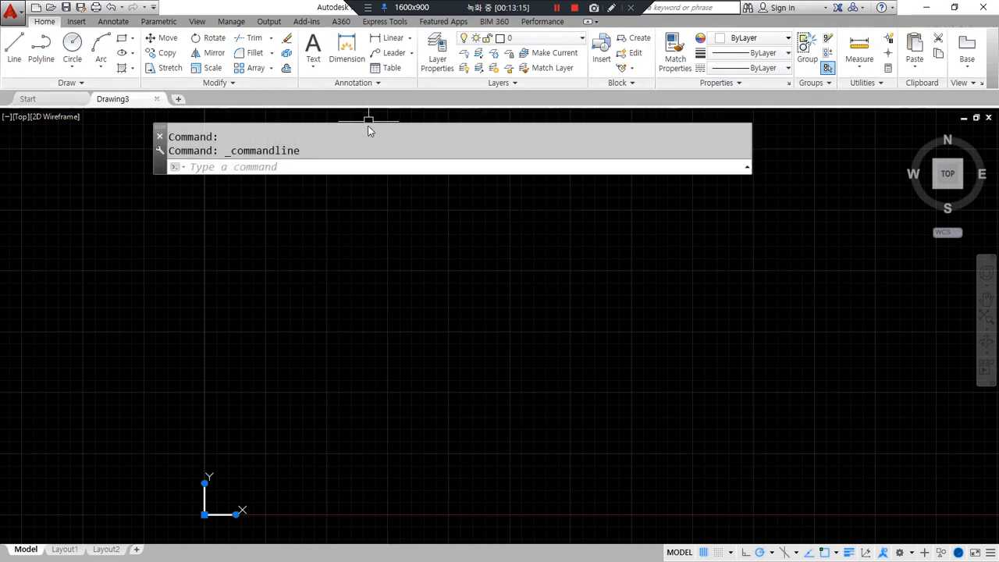
# - Dock the command line below the drawing area with three history lines, and float it again near the drawing area's upper edge
pyautogui.moveTo(165, 136); pyautogui.dragTo(201, 535)
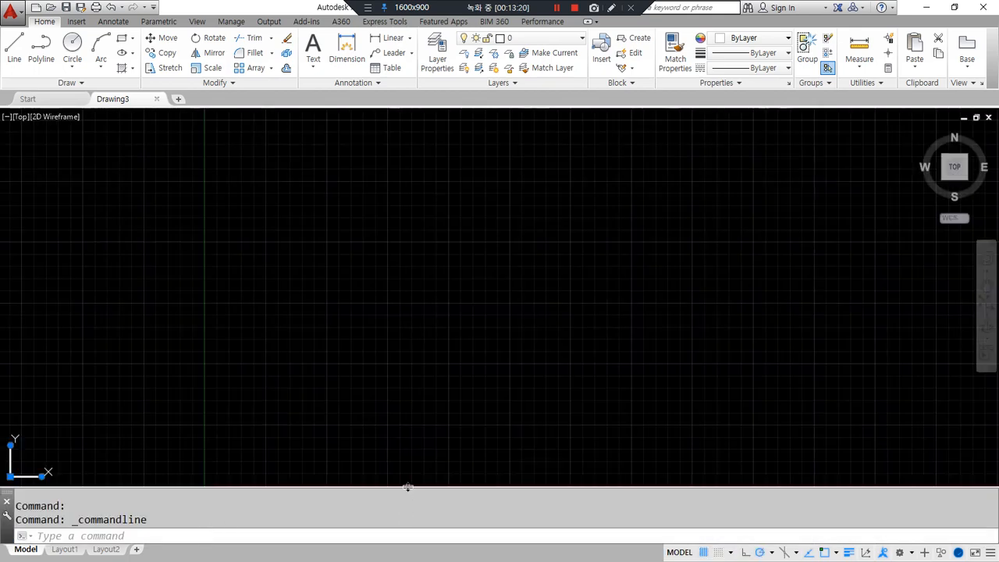
pyautogui.moveTo(407, 487)
pyautogui.mouseDown()
pyautogui.moveTo(397, 255)
pyautogui.moveTo(394, 477)
pyautogui.mouseUp()
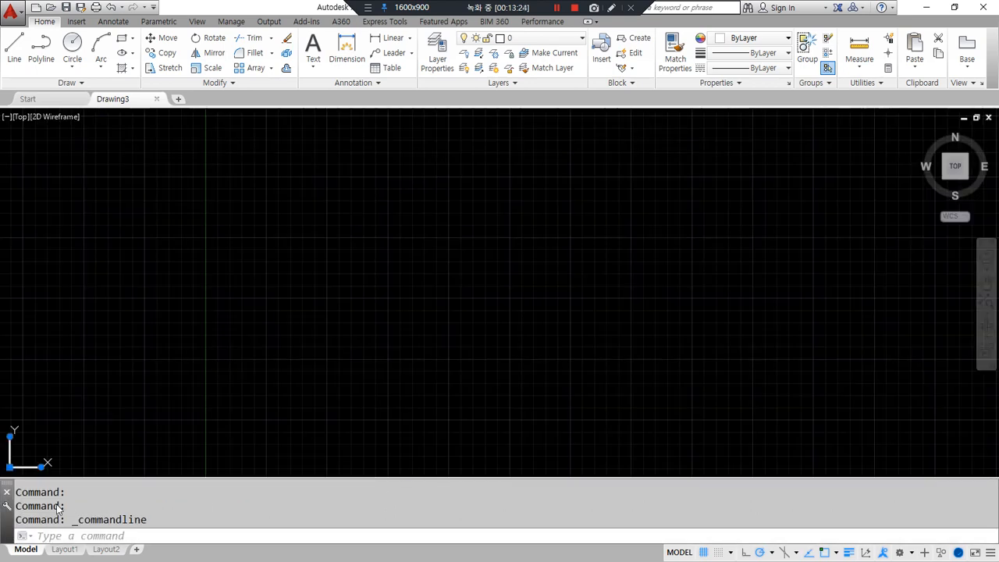
pyautogui.moveTo(7, 488); pyautogui.dragTo(123, 233)
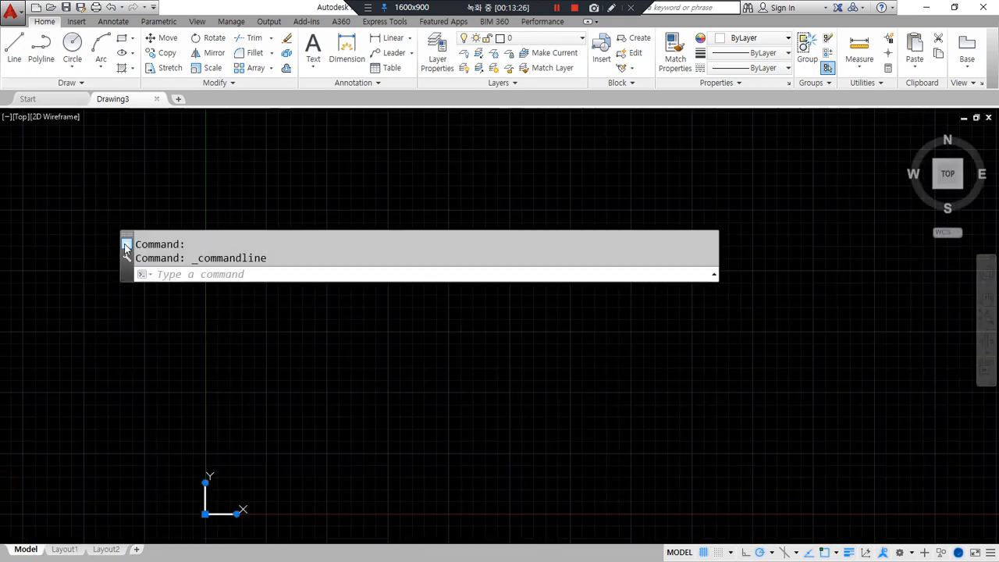
pyautogui.moveTo(123, 269)
pyautogui.mouseDown()
pyautogui.moveTo(143, 198)
pyautogui.moveTo(175, 166)
pyautogui.moveTo(179, 143)
pyautogui.mouseUp()
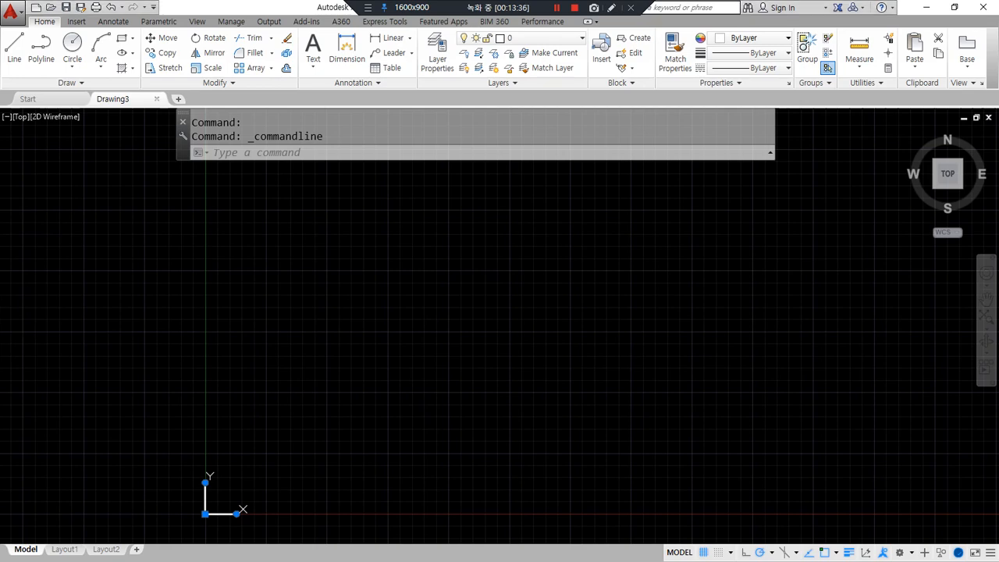
# - Switch to Notepad and add the line "AutoCAD 2023 aosu" below the command line note, separated by a blank line
pyautogui.hotkey('alt', 'Tab')
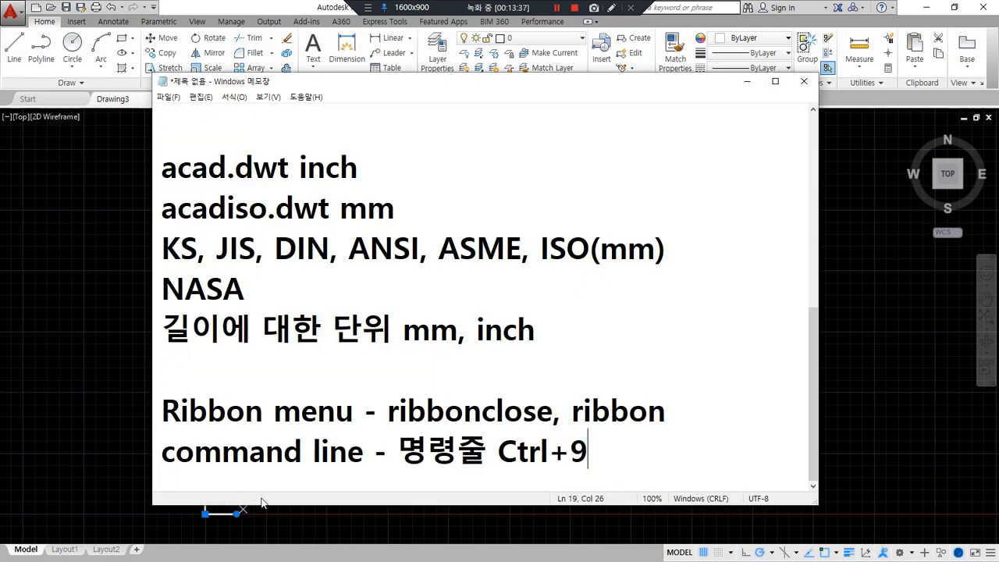
pyautogui.press('Return')
pyautogui.press('Return')
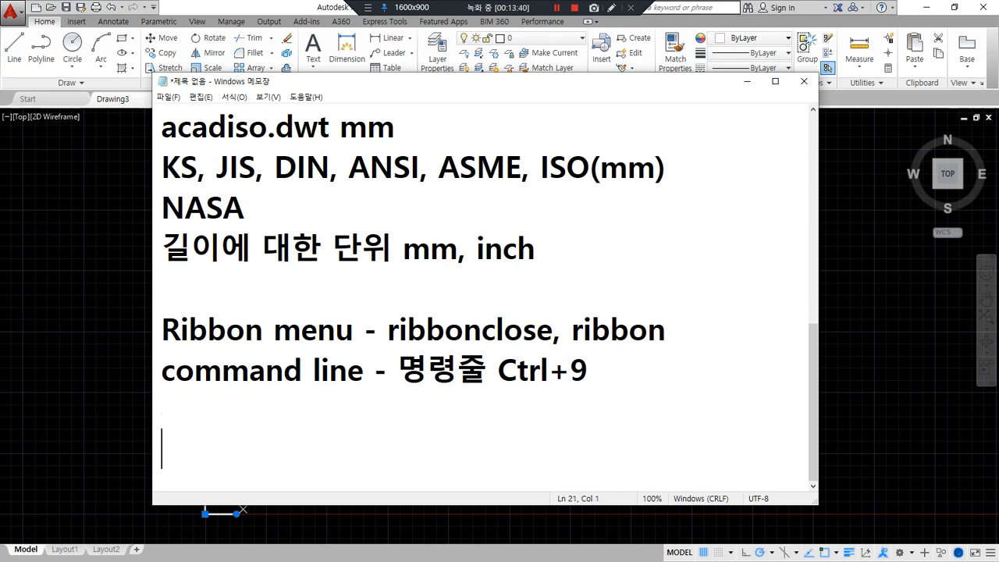
pyautogui.hotkey('alt', 'Tab')
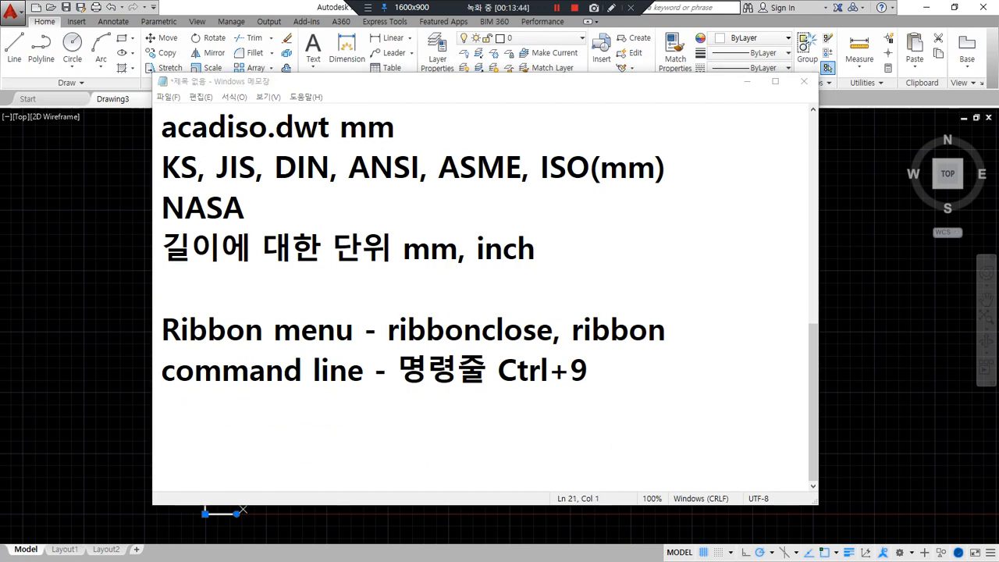
pyautogui.click(415, 424)
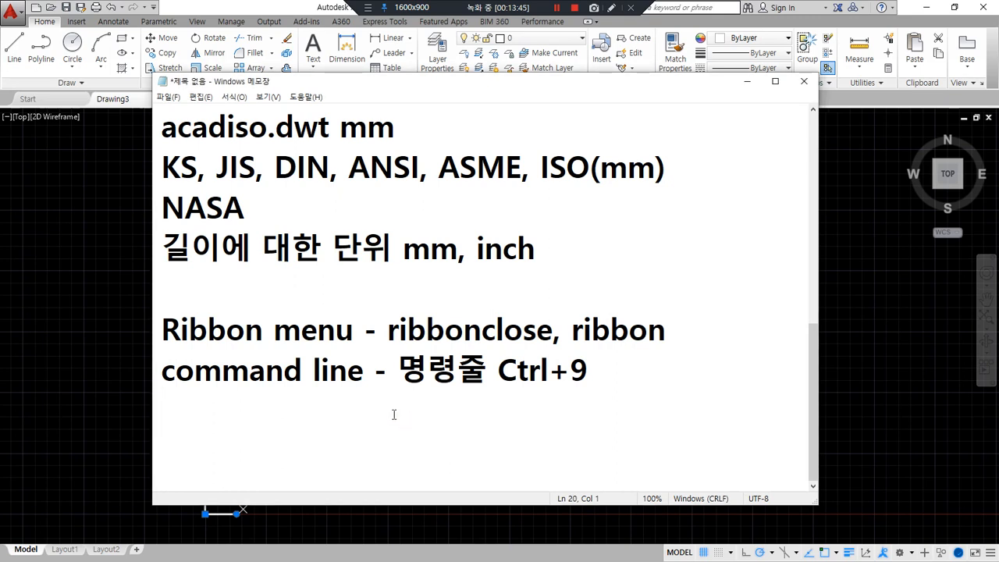
pyautogui.write('AutoCAD')
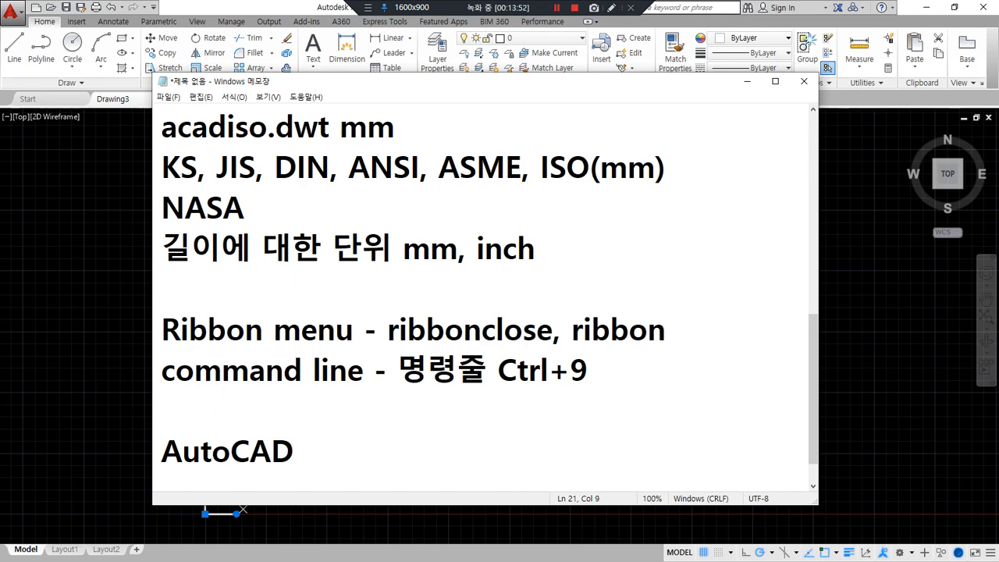
pyautogui.write(' 2023')
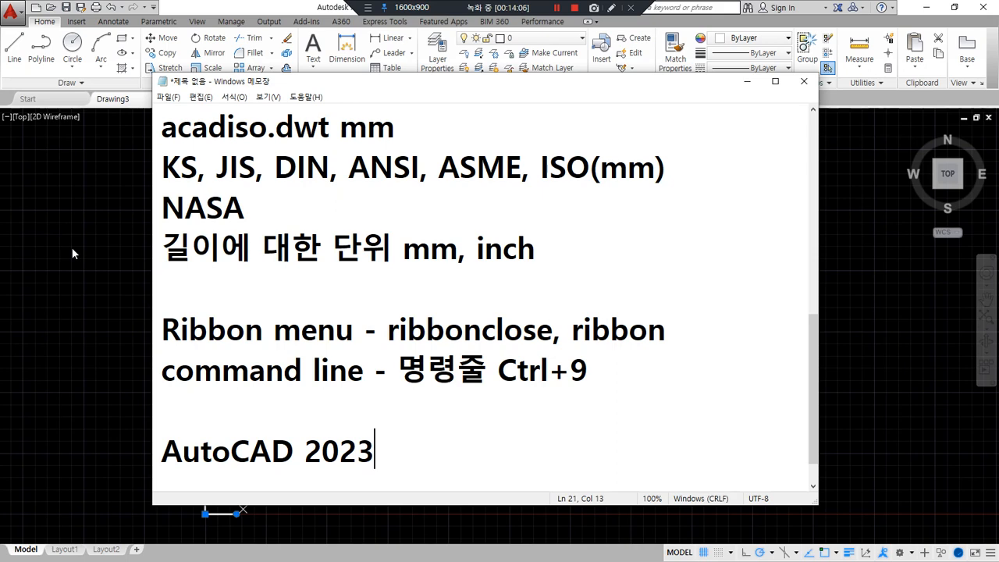
pyautogui.write('aosu')
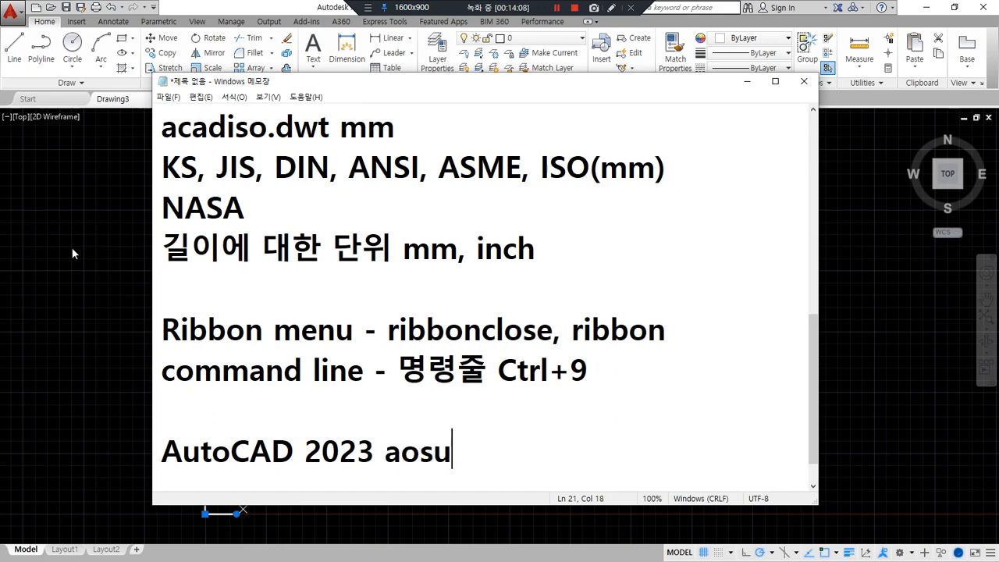
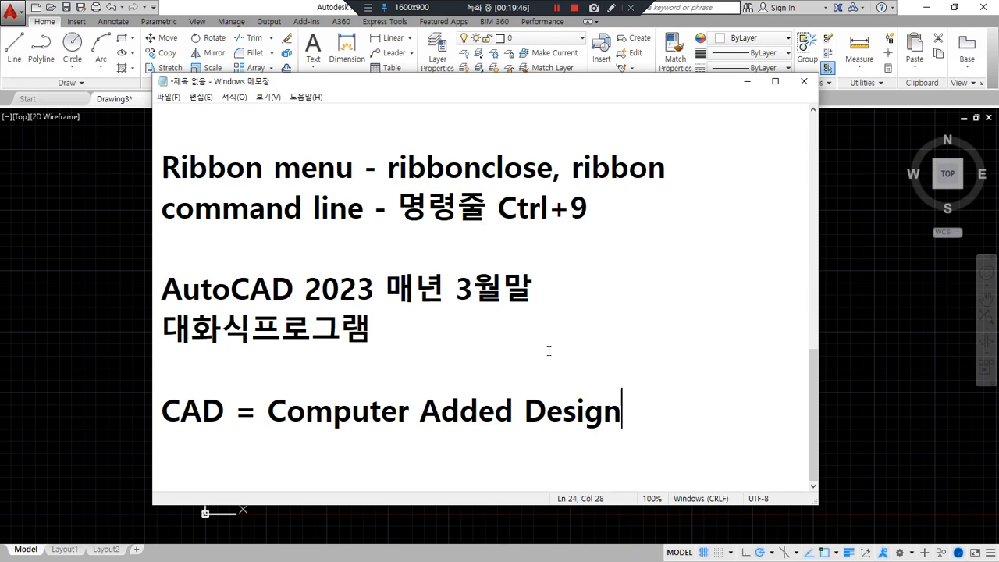
# - Add the line "범용CAD" directly below the "CAD = Computer Added Design" line
pyautogui.press('Return')
pyautogui.write('CAM')
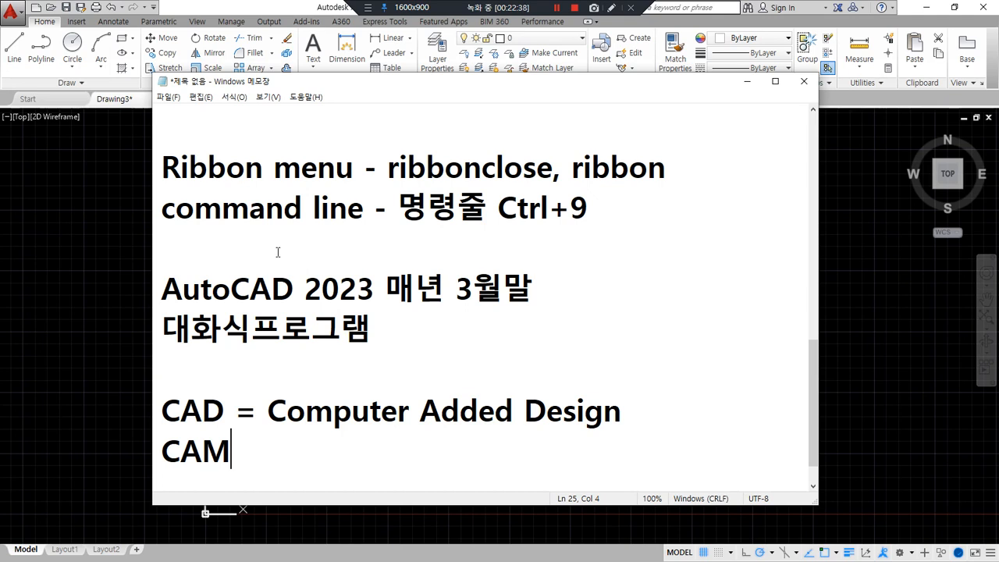
pyautogui.scroll(-1, 780, 347)
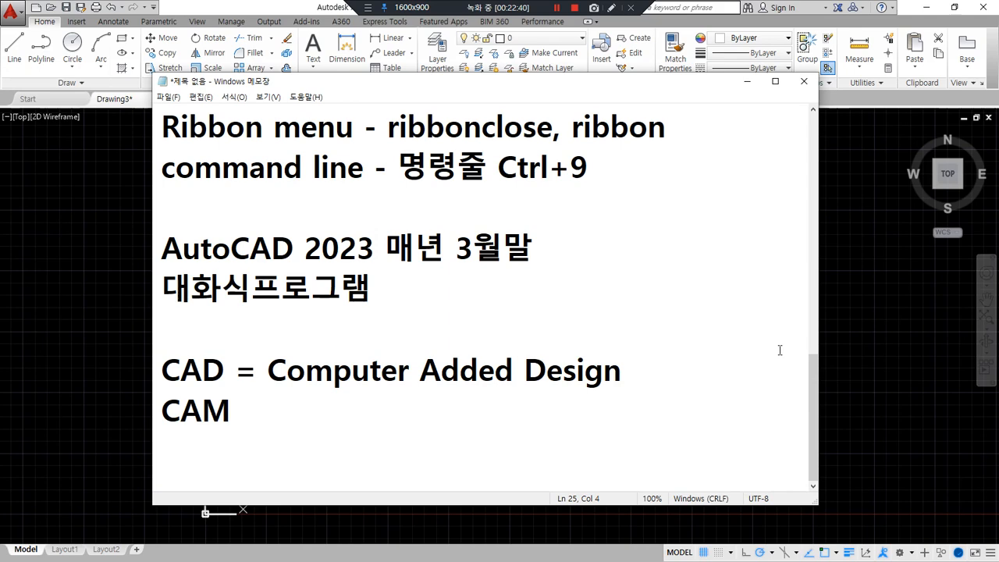
pyautogui.press('BackSpace')
pyautogui.press('BackSpace')
pyautogui.press('BackSpace')
pyautogui.write('ㅂ범용')
pyautogui.press('Hangul')
pyautogui.write('CAD')
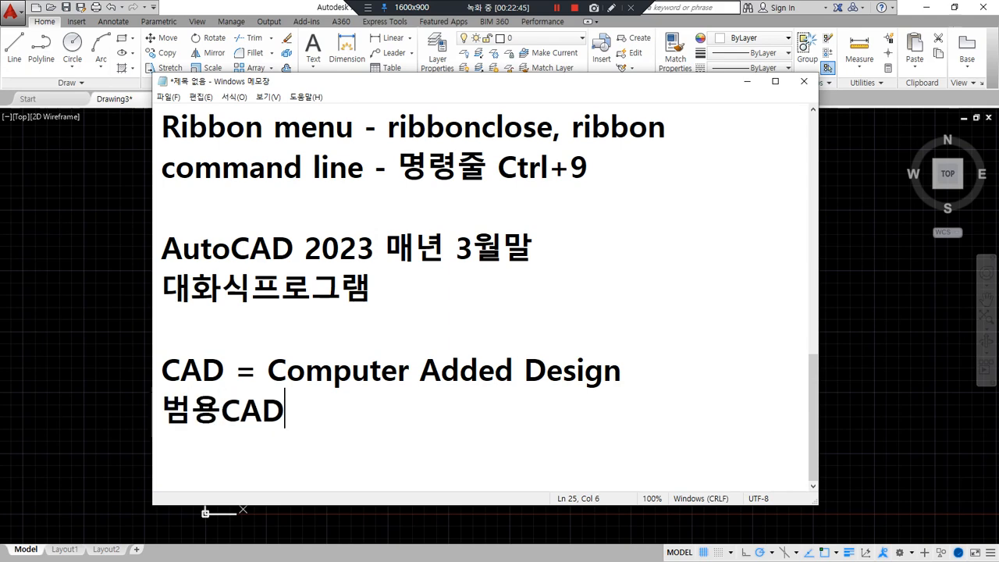
# - Add the line "전용CAD CATIA 레빗" below the 범용CAD line
pyautogui.press('Return')
pyautogui.press('Hangul')
pyautogui.write('전용')
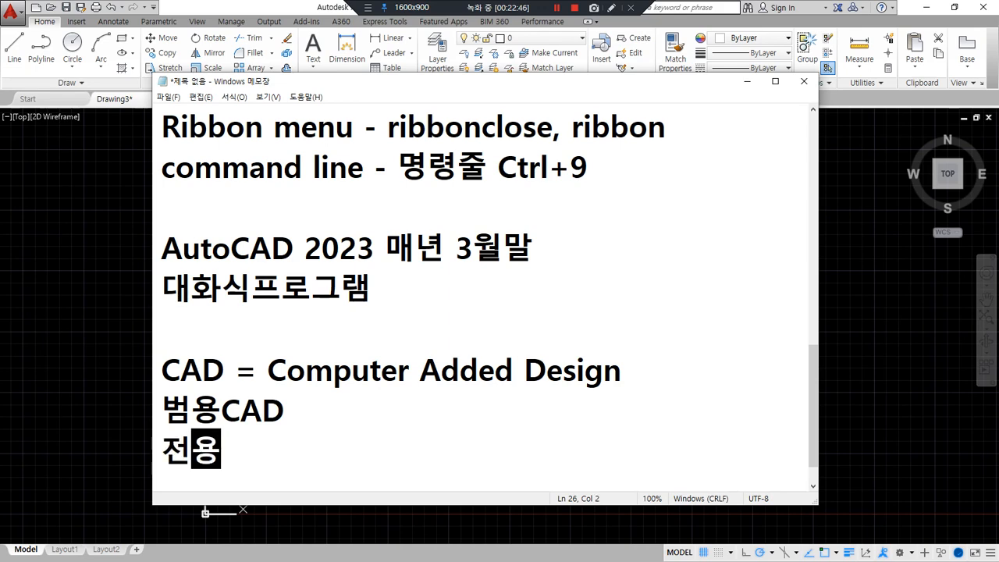
pyautogui.press('Hangul')
pyautogui.write('CAD')
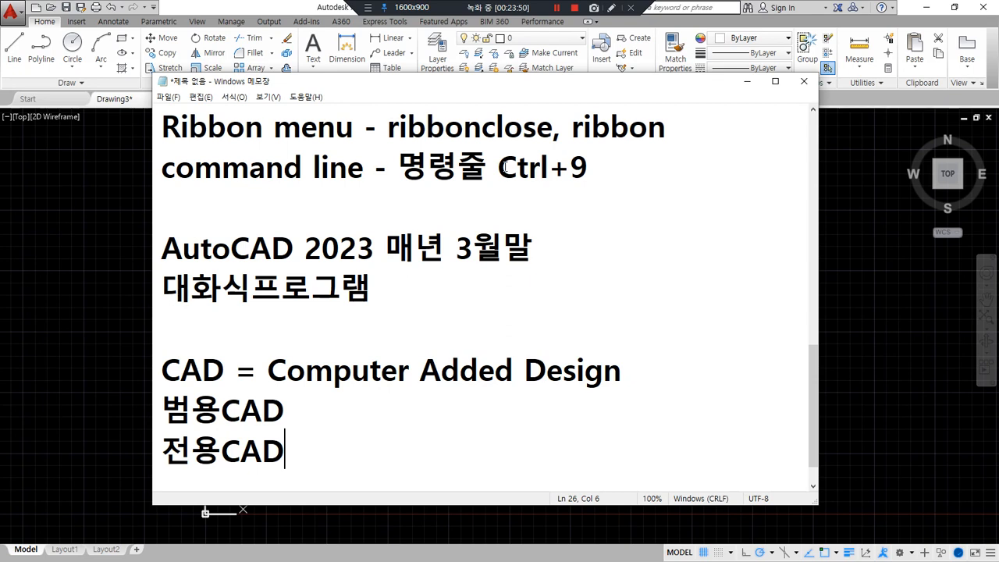
pyautogui.write('CATIA')
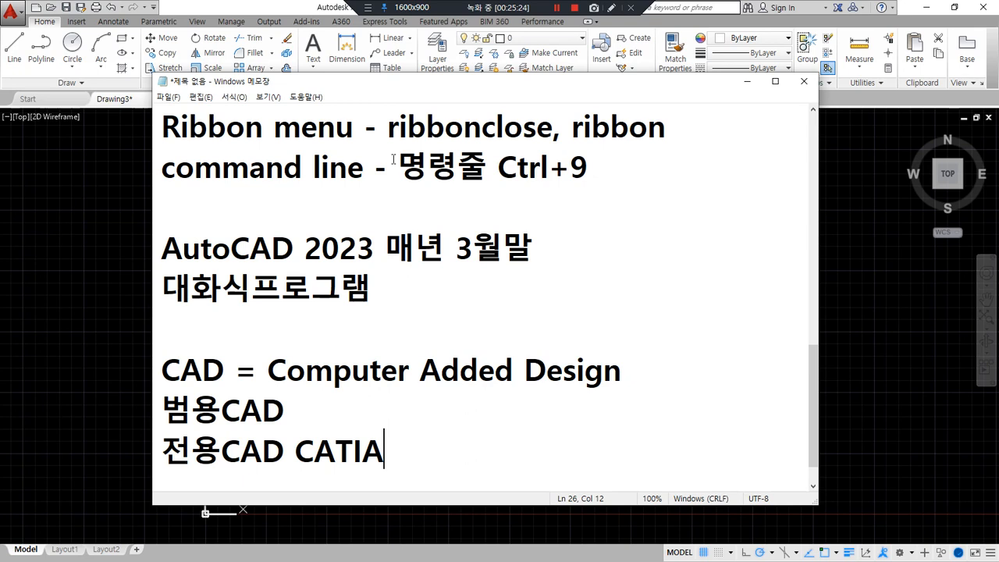
pyautogui.write('레빗')
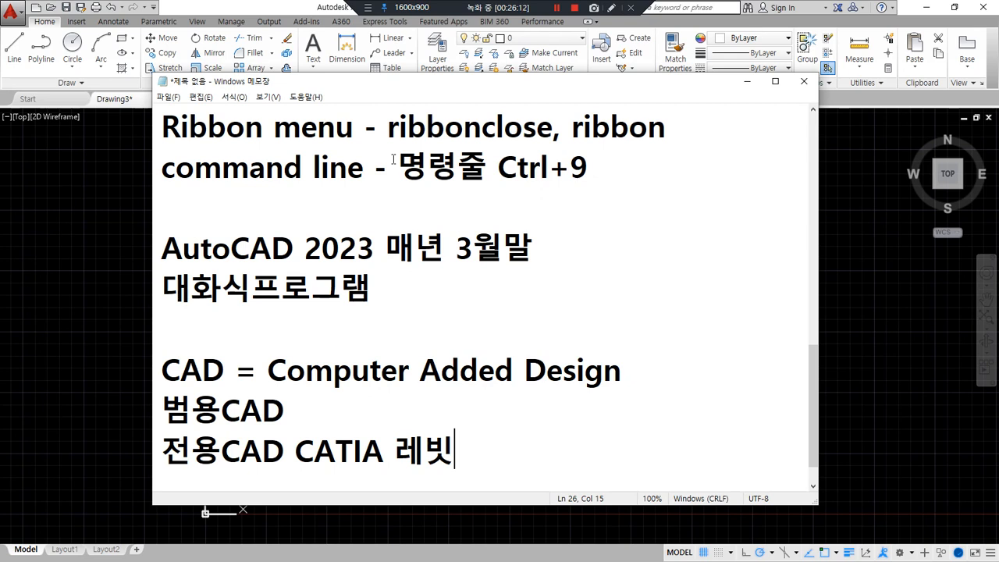
# - Append "AutoCAD 2D 전용" to the end of the 범용CAD line
pyautogui.press('Up')
pyautogui.write('AutoCAD')
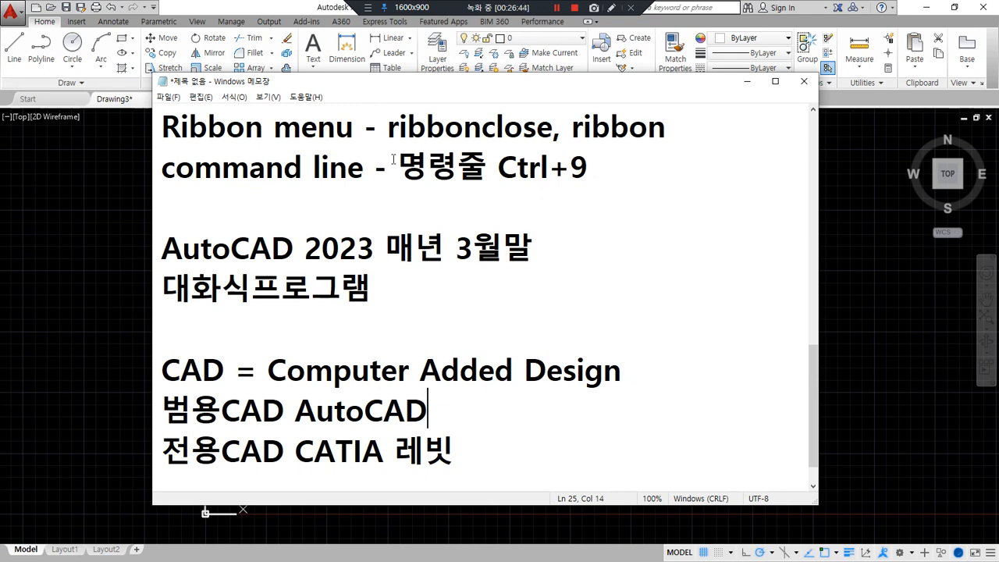
pyautogui.write('2')
pyautogui.press('Return')
pyautogui.write('D')
pyautogui.press('BackSpace')
pyautogui.press('BackSpace')
pyautogui.write('D 전용')
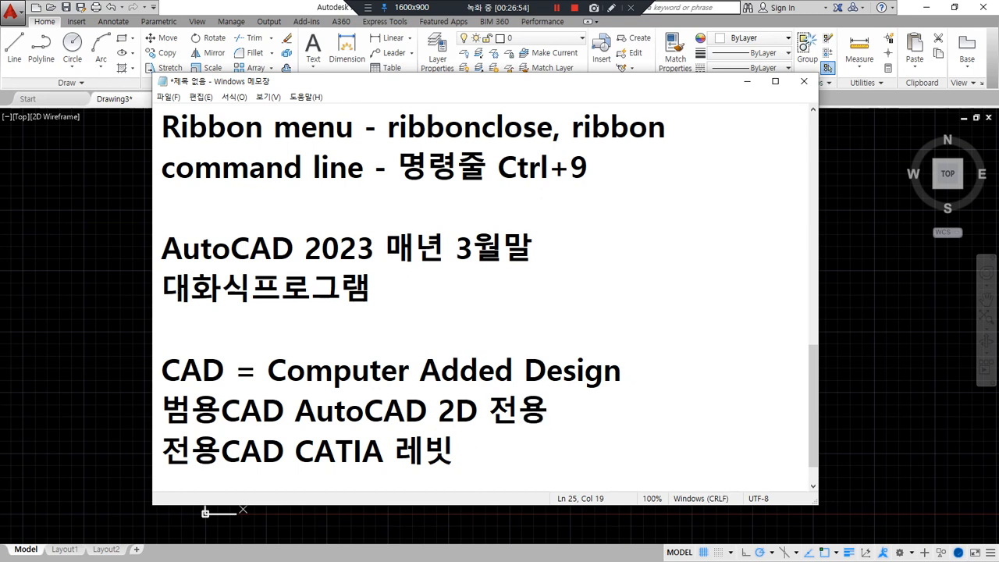
# - Replace "D 전용" at the end of the 범용CAD line with "차원설계"
pyautogui.press('BackSpace')
pyautogui.press('BackSpace')
pyautogui.press('BackSpace')
pyautogui.press('BackSpace')
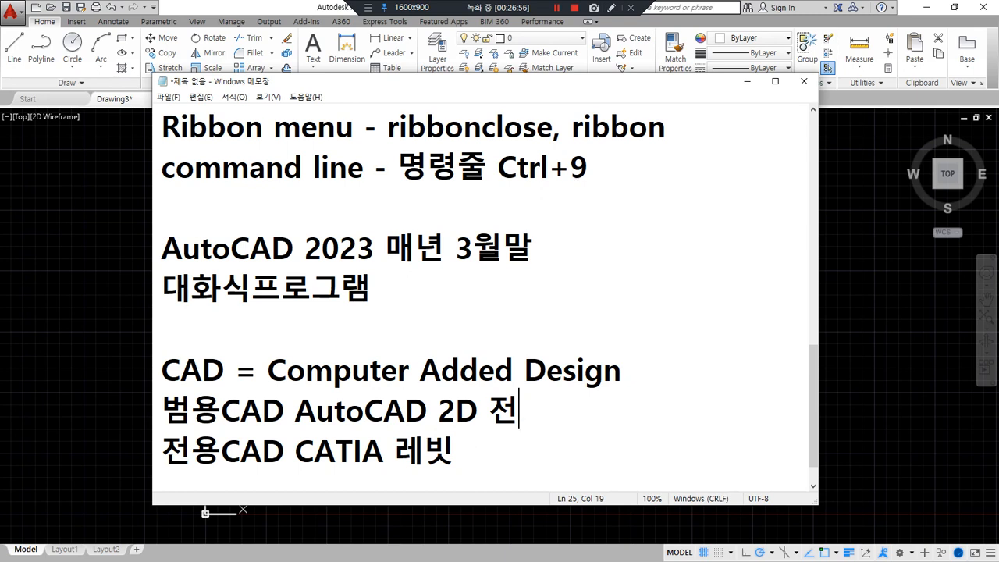
pyautogui.write('ㅇ')
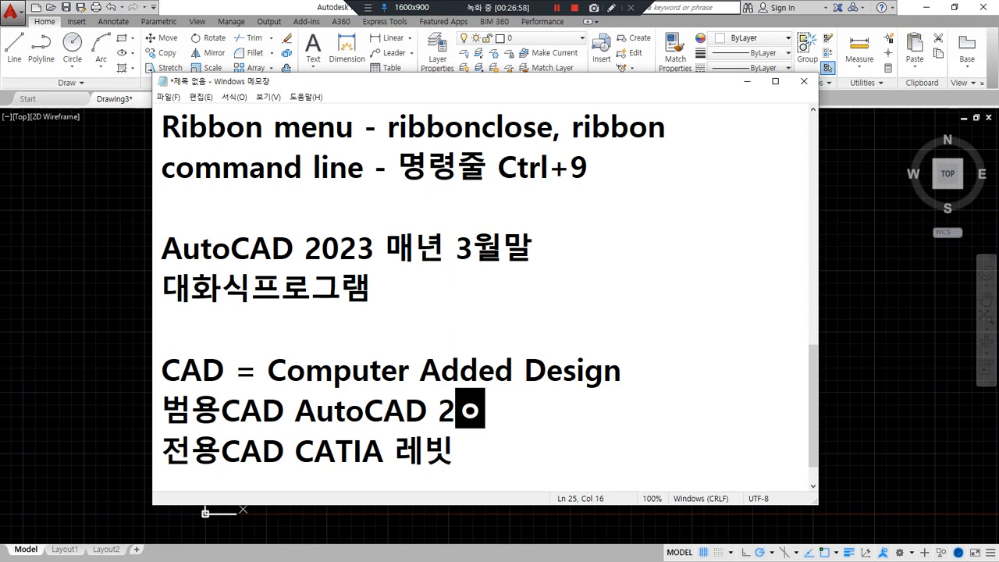
pyautogui.press('BackSpace')
pyautogui.write('차원설계')
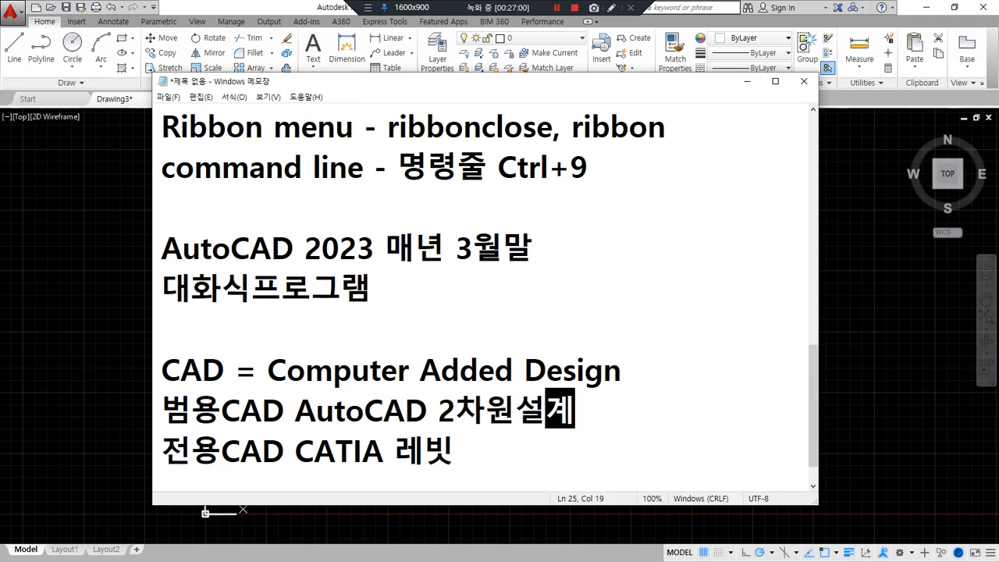
# - Append "- 3차원 설계" to the end of the 전용CAD line
pyautogui.press('Down')
pyautogui.write('*')
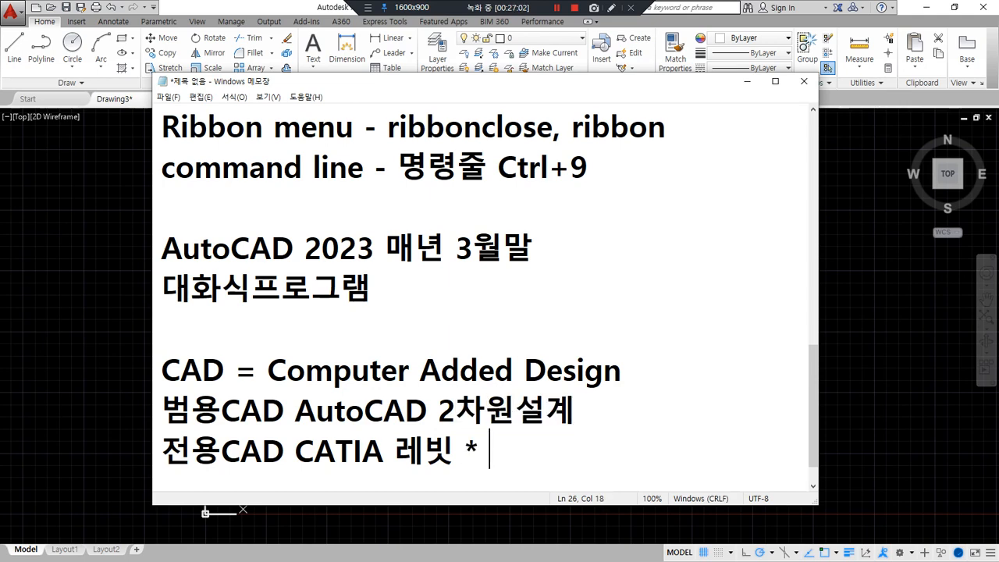
pyautogui.press('BackSpace')
pyautogui.write('- 3차원 설계')
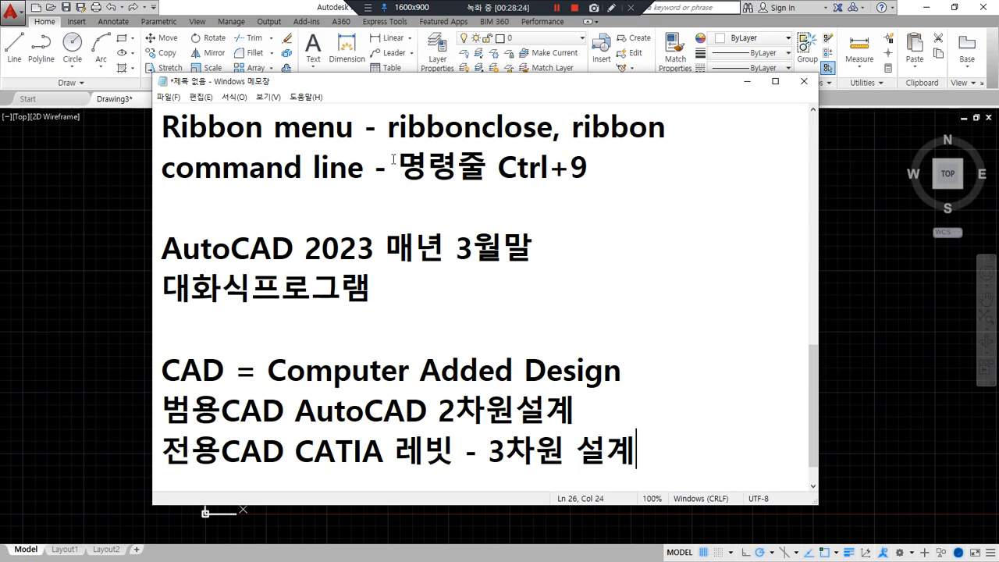
# - Add the line "AutoCAD - AutoDESK회사" below the 전용CAD line, separated by a blank line
pyautogui.press('Return')
pyautogui.press('Return')
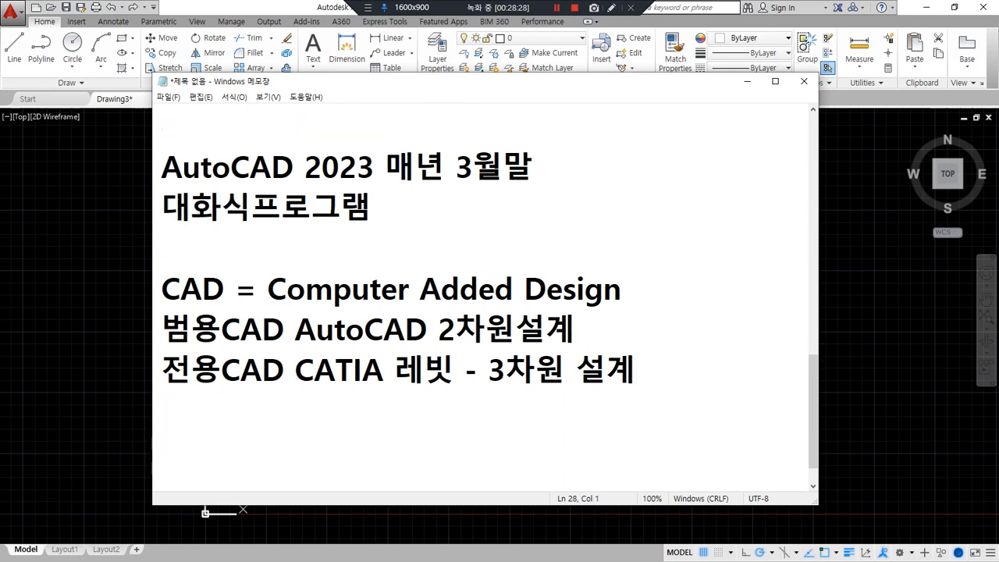
pyautogui.write('AutoCAD')
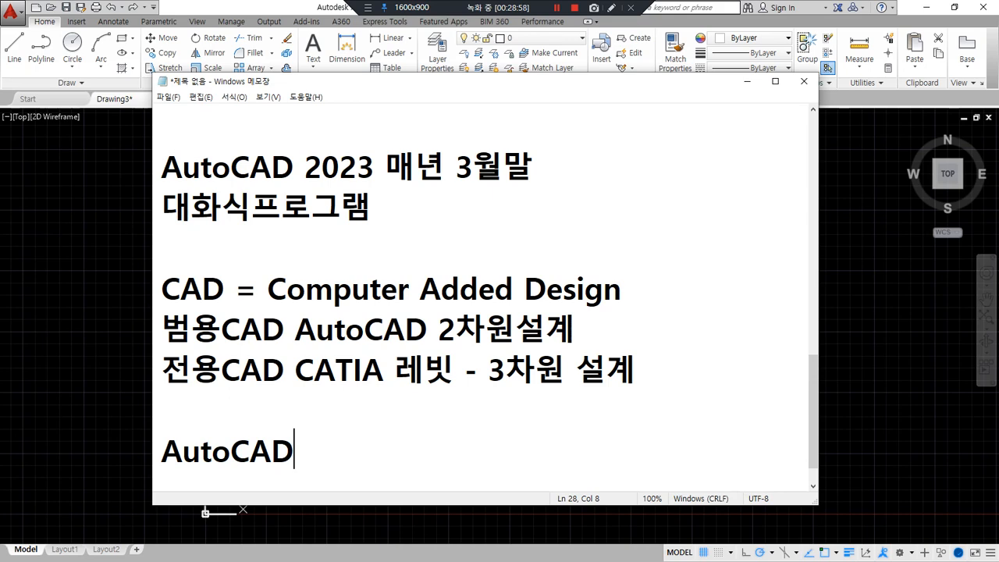
pyautogui.write('- ')
pyautogui.write('Aut')
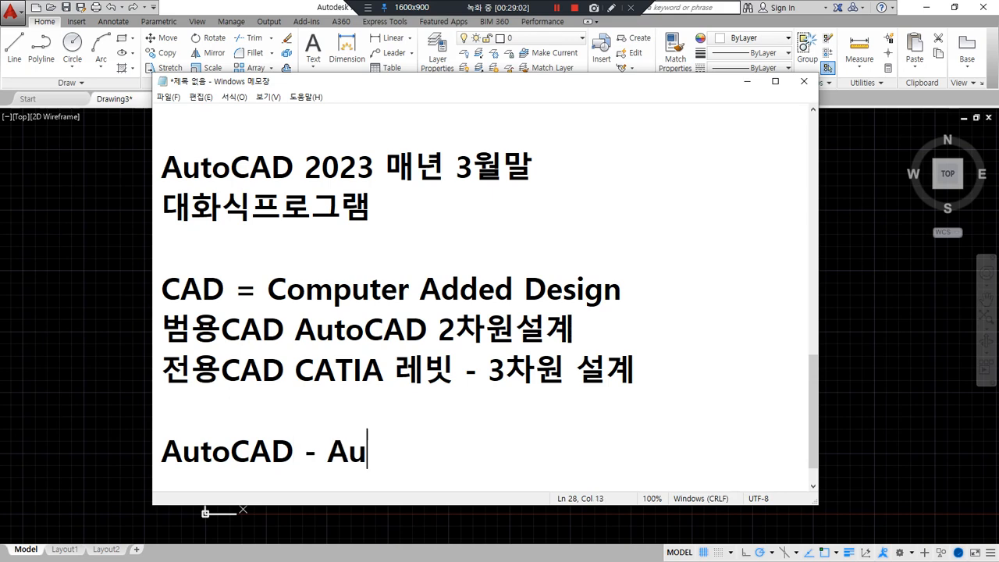
pyautogui.write('oDE')
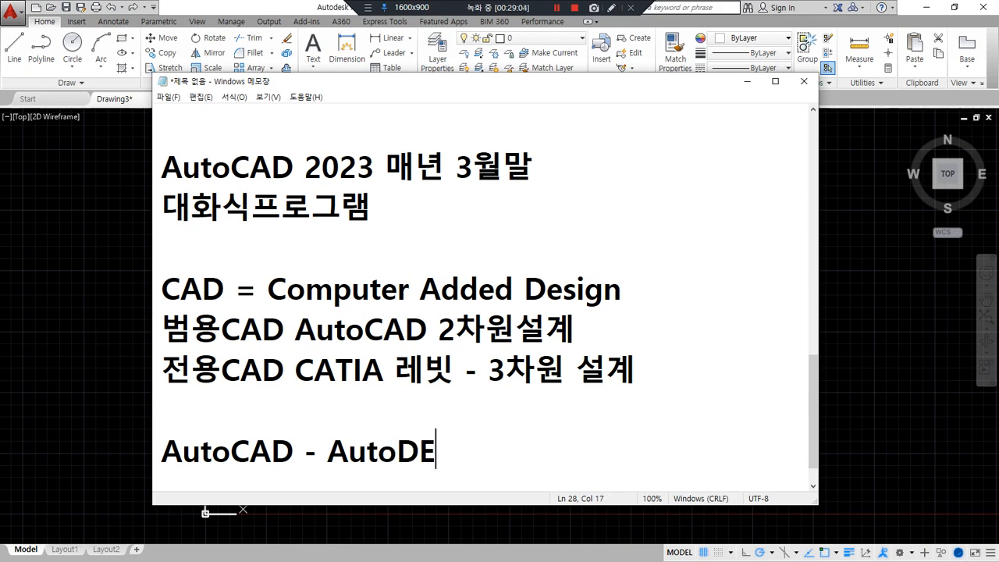
pyautogui.write('SK')
pyautogui.write('횢')
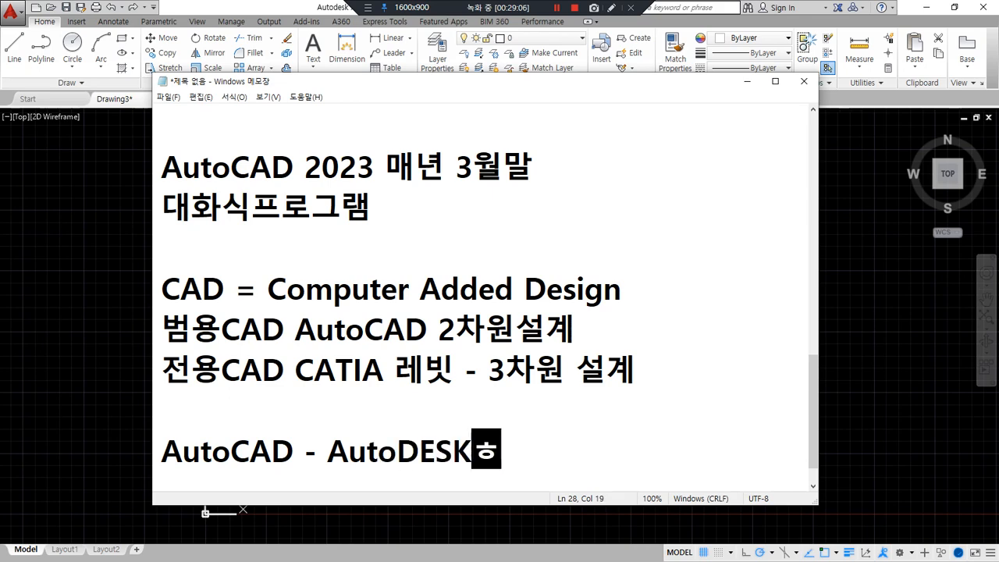
pyautogui.write('사')
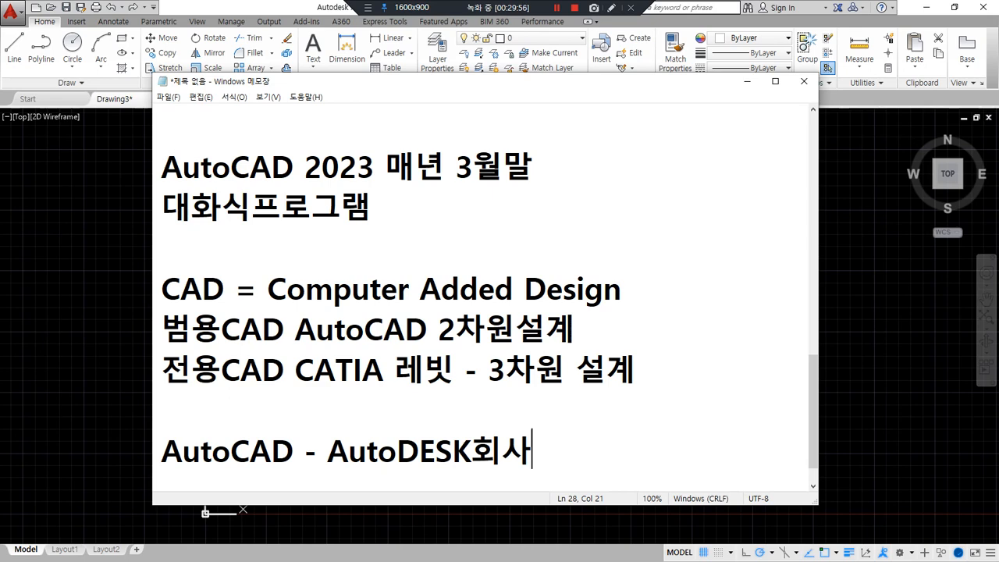
# - Add the line "Line (선그리기 L)" after a blank line below the AutoDESK회사 line
pyautogui.press('Return')
pyautogui.press('Return')
pyautogui.press('Return')
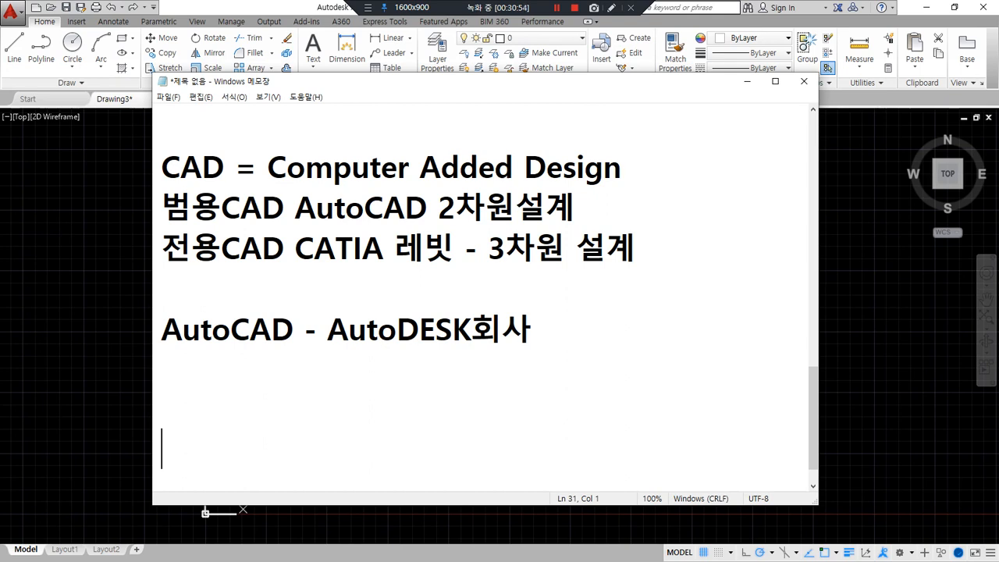
pyautogui.click(329, 392)
pyautogui.write('Line')
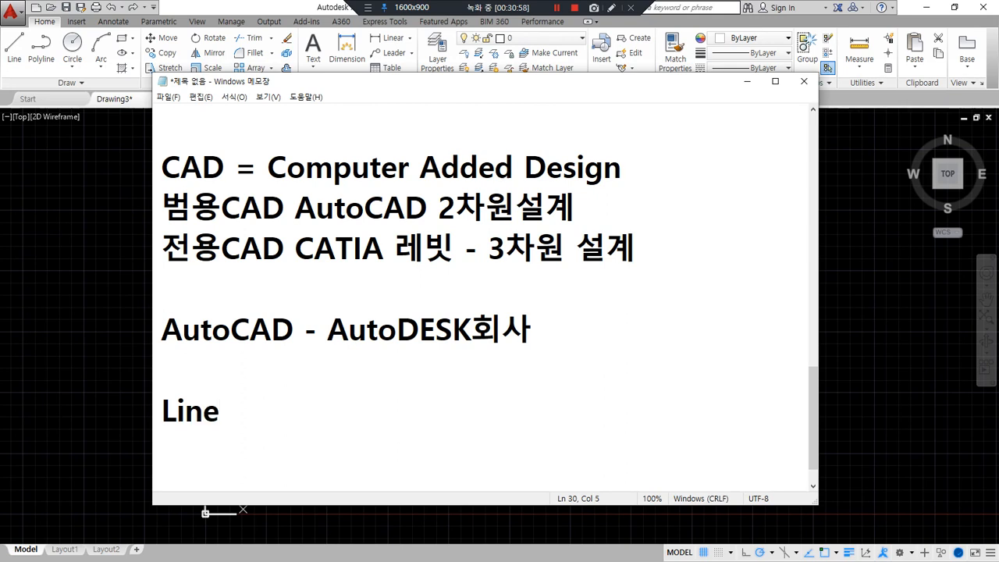
pyautogui.write(' (선그리')
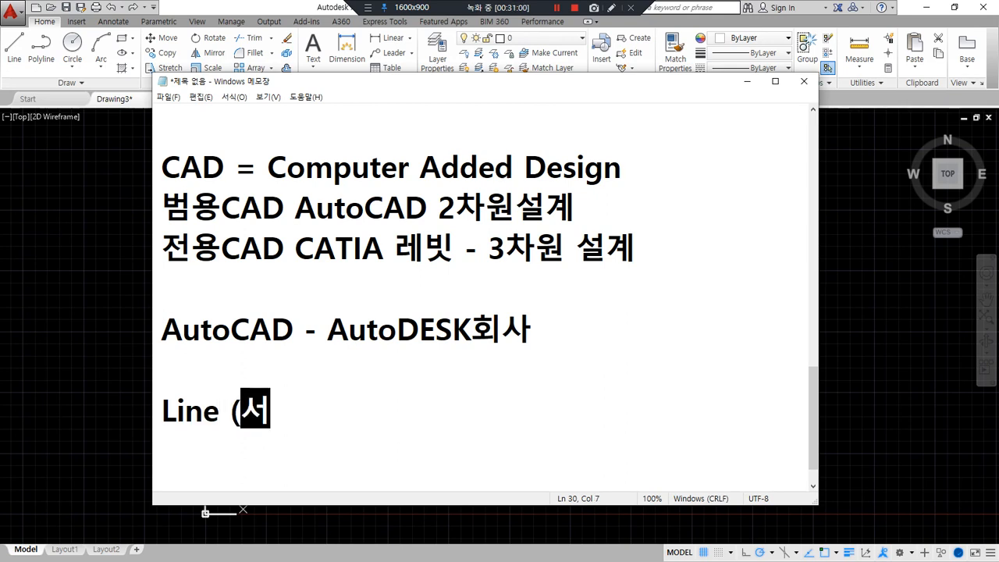
pyautogui.write('기 L0')
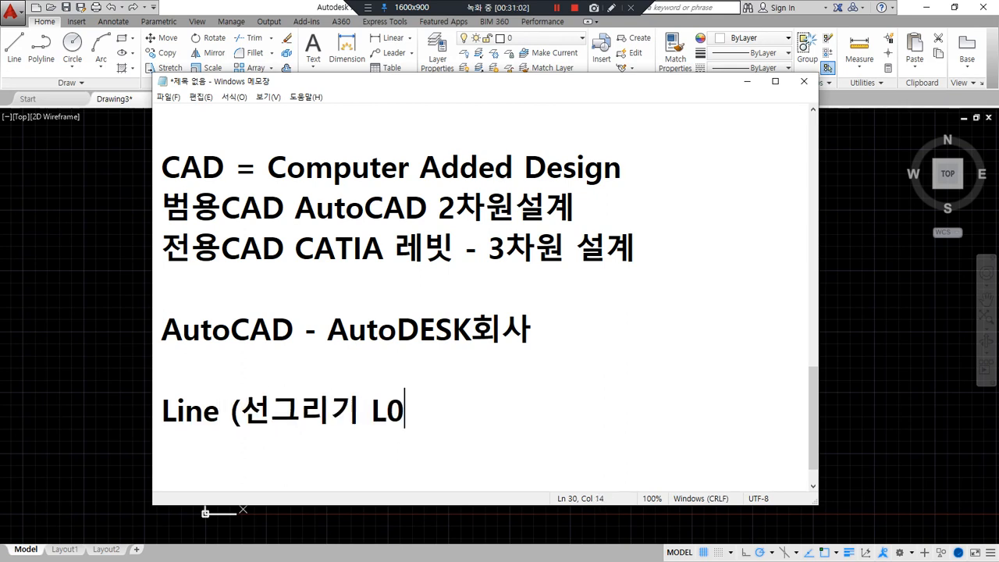
pyautogui.press('BackSpace')
pyautogui.write(')')
# - Add the line "Circle (원 그리기 C)" below the Line entry
pyautogui.press('Return')
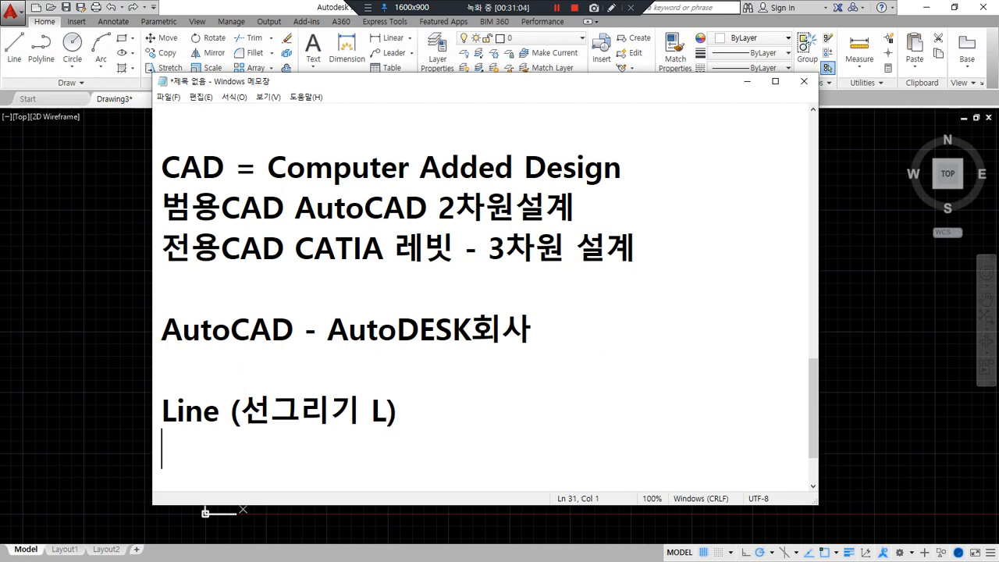
pyautogui.write('Circle')
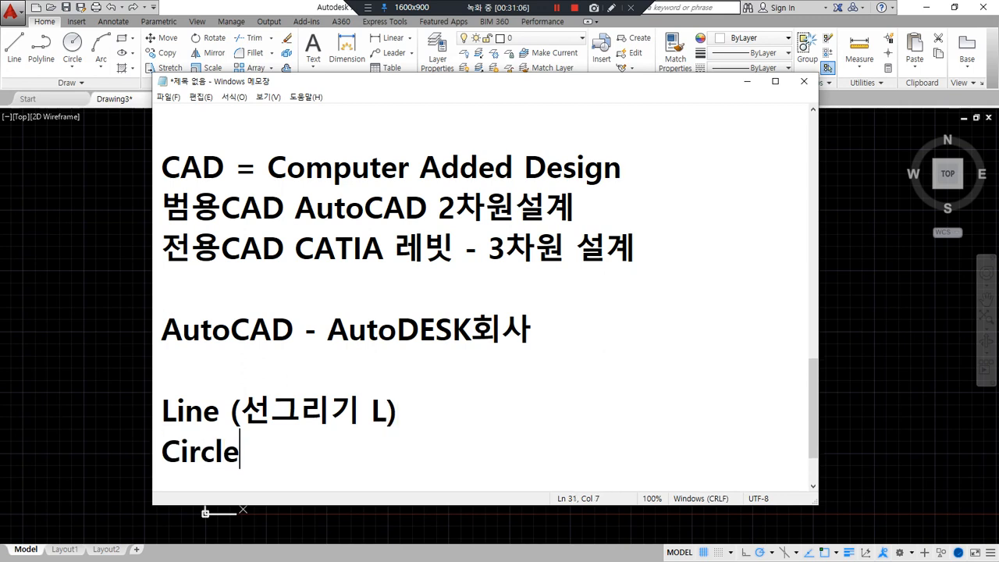
pyautogui.write(' (원 그')
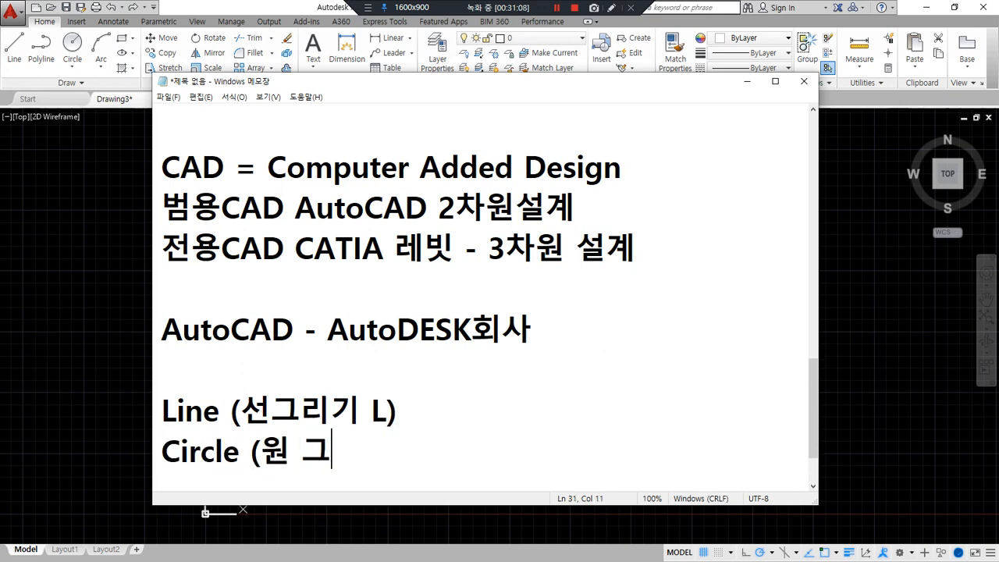
pyautogui.write('리기 C)')
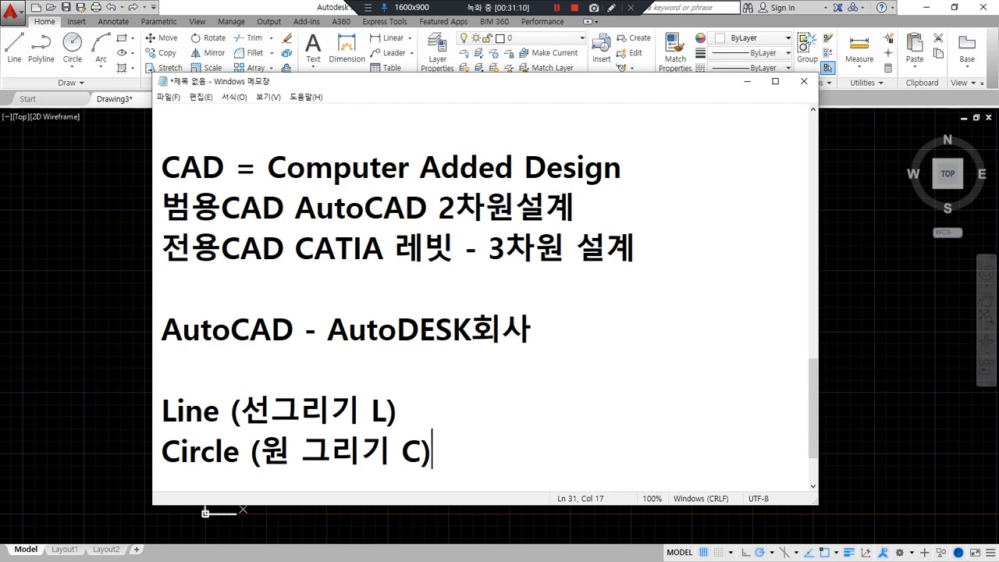
# - Add the line "Erase (지우개 E)" below the Circle entry
pyautogui.press('Return')
pyautogui.write('Er')
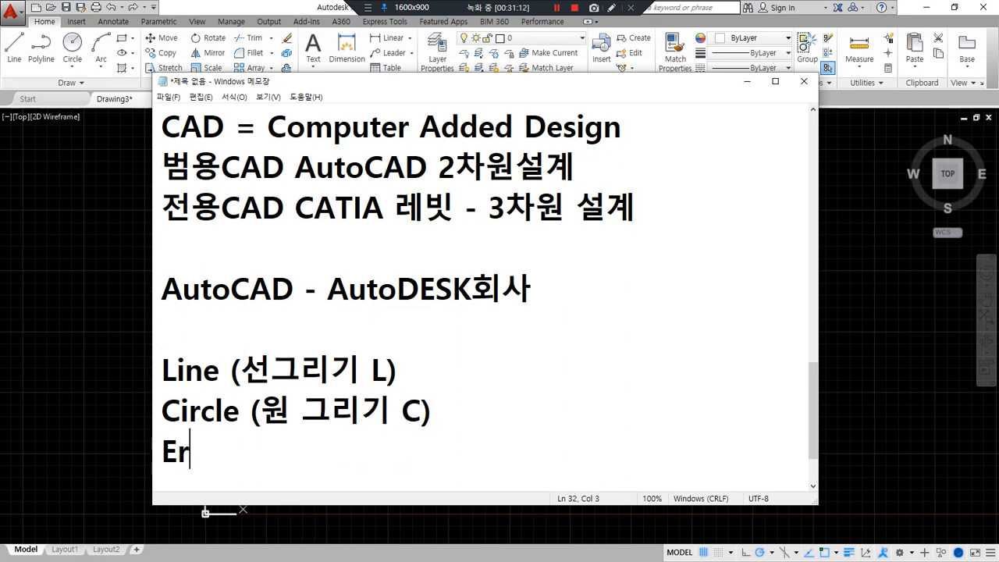
pyautogui.write('ase (징ㄱ')
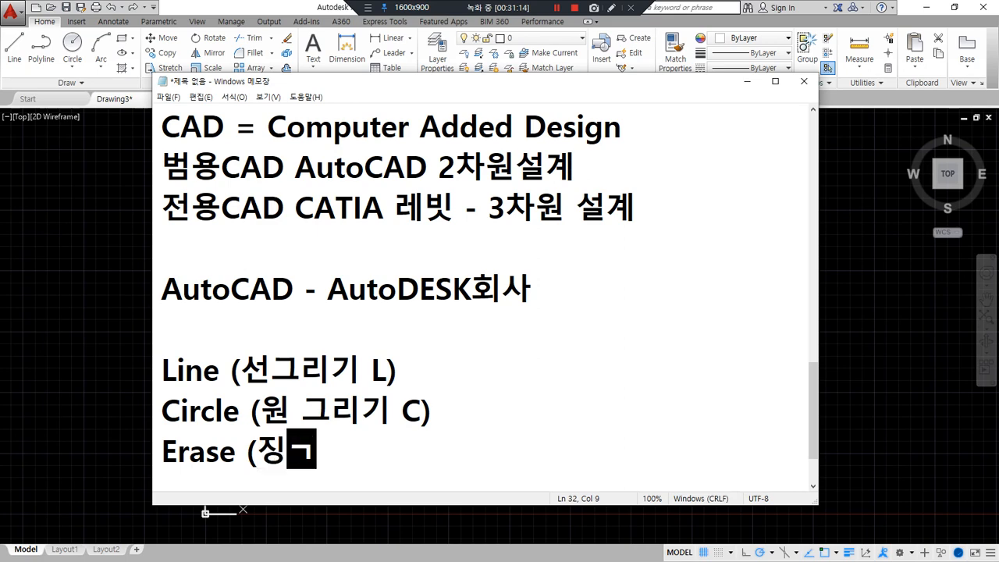
pyautogui.press('BackSpace')
pyautogui.press('BackSpace')
pyautogui.write('지유')
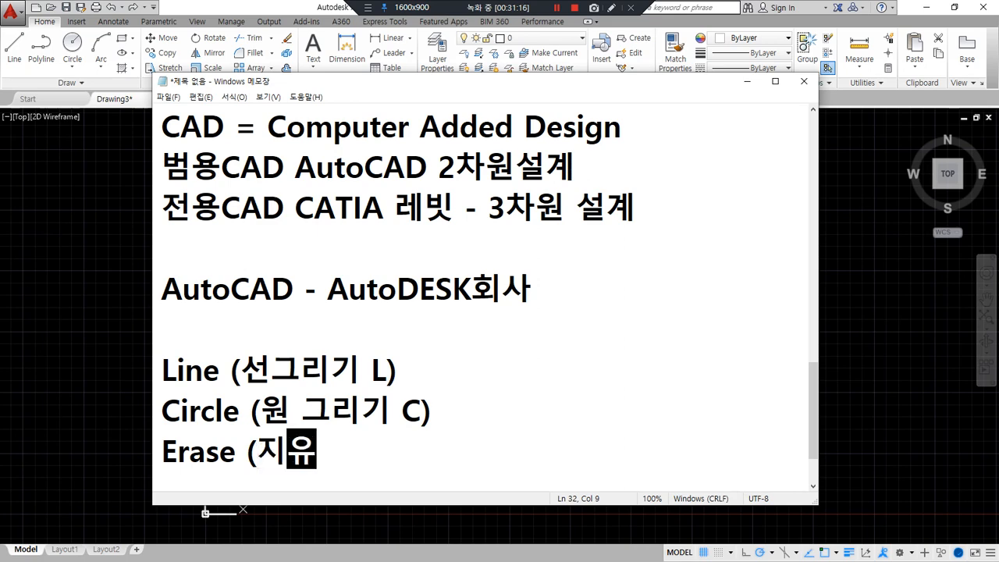
pyautogui.press('BackSpace')
pyautogui.write('우개 e')
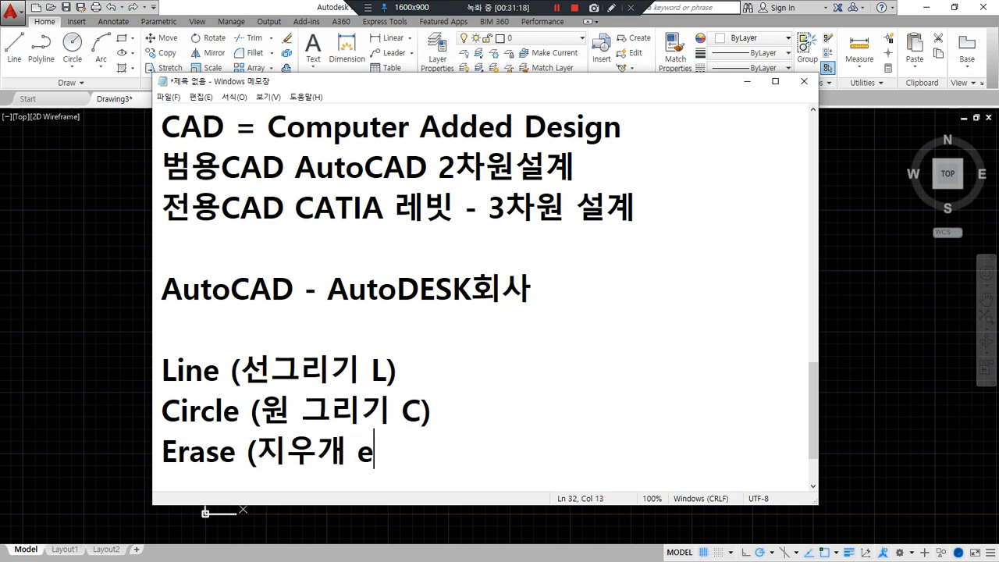
pyautogui.press('BackSpace')
pyautogui.write('E)')
# - Add the line "Zoom (화면 축소확대 Z)" below the Erase entry
pyautogui.press('Return')
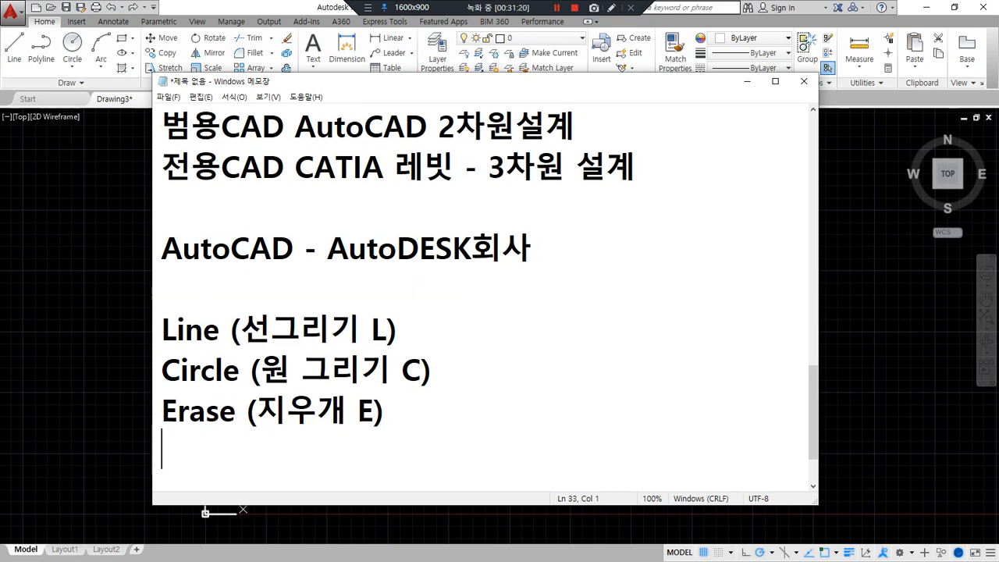
pyautogui.write('Zoom (')
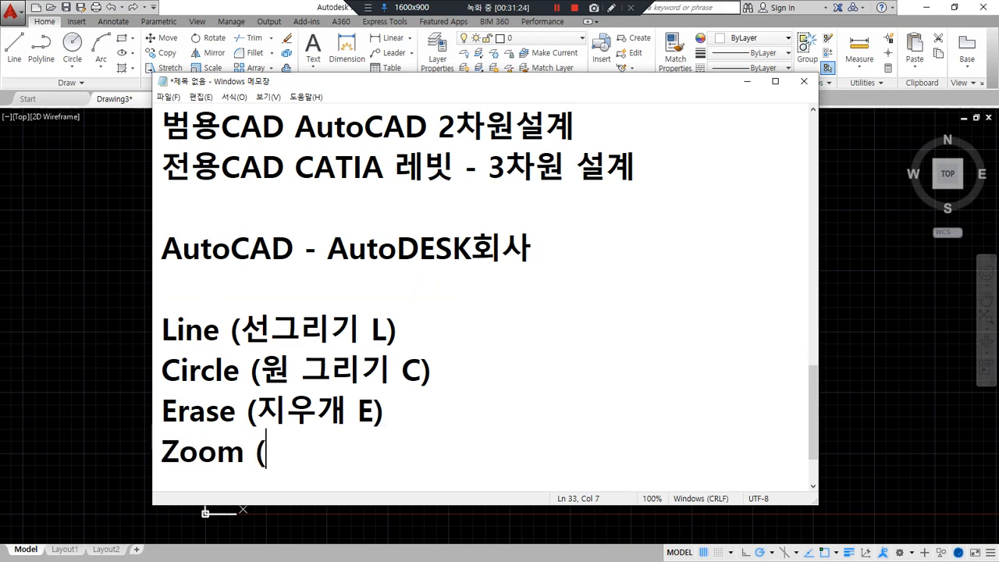
pyautogui.write('홤면 축소확ㄷ')
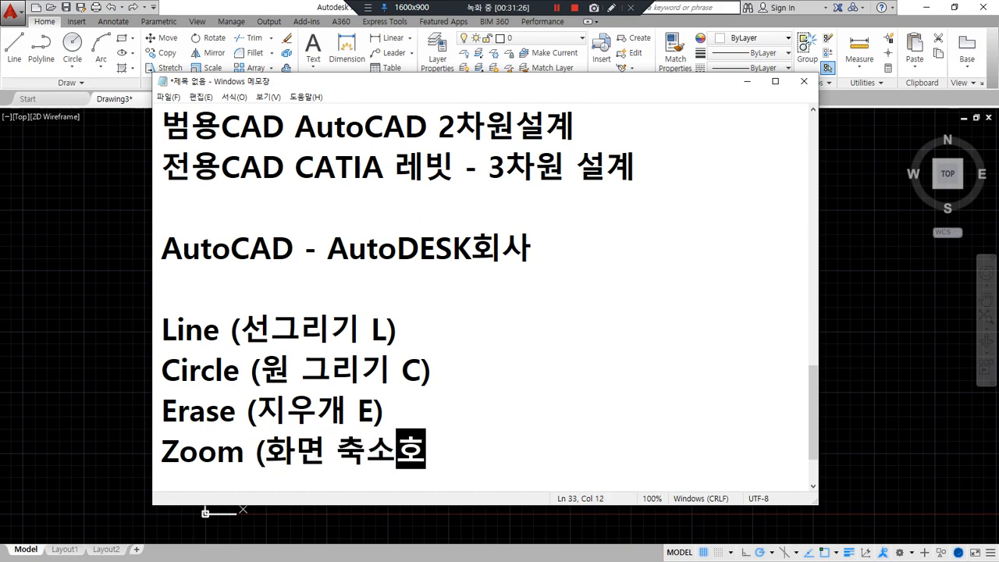
pyautogui.write('ㅐ Z)')
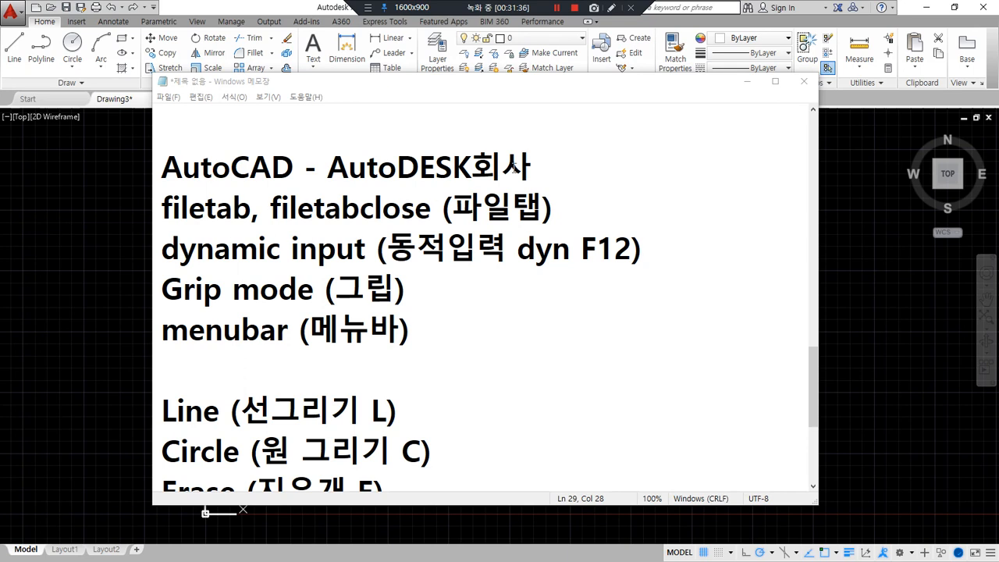
# - Insert a blank line between the "AutoCAD - AutoDESK회사" line and the "filetab, filetabclose (파일탭)" line, and highlight the filetab line
pyautogui.click(559, 163)
pyautogui.press('Return')
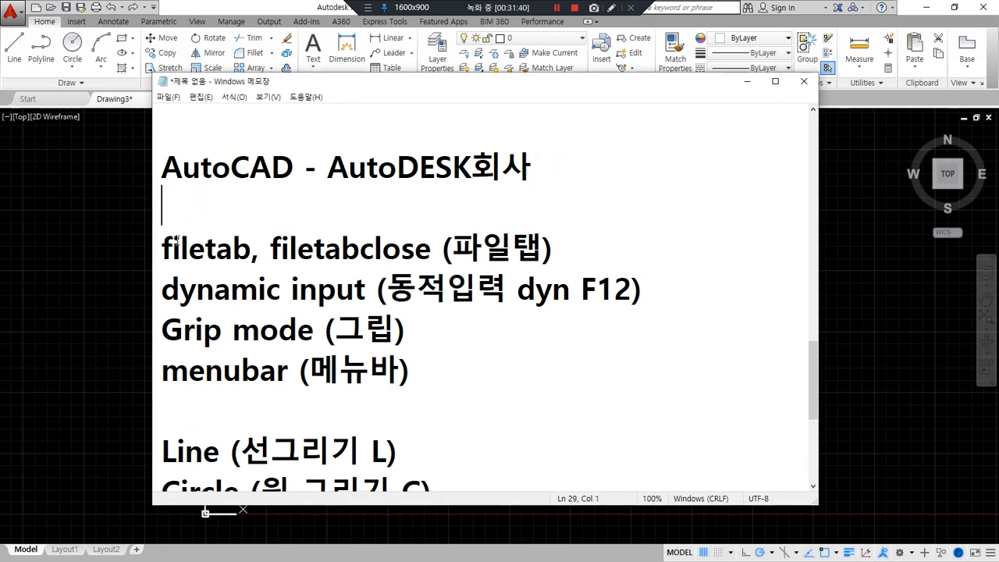
pyautogui.moveTo(161, 248); pyautogui.dragTo(564, 260)
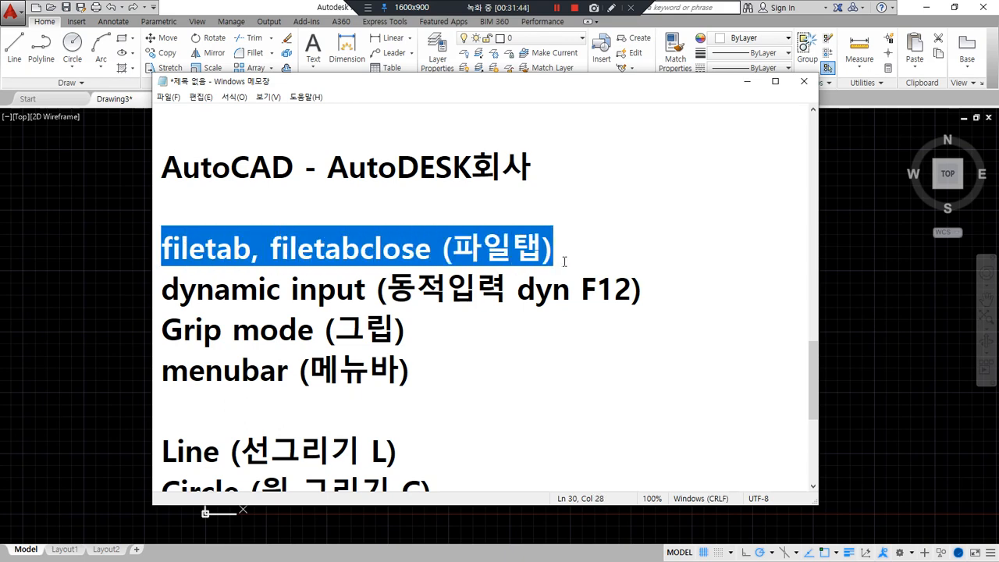
pyautogui.click(566, 262)
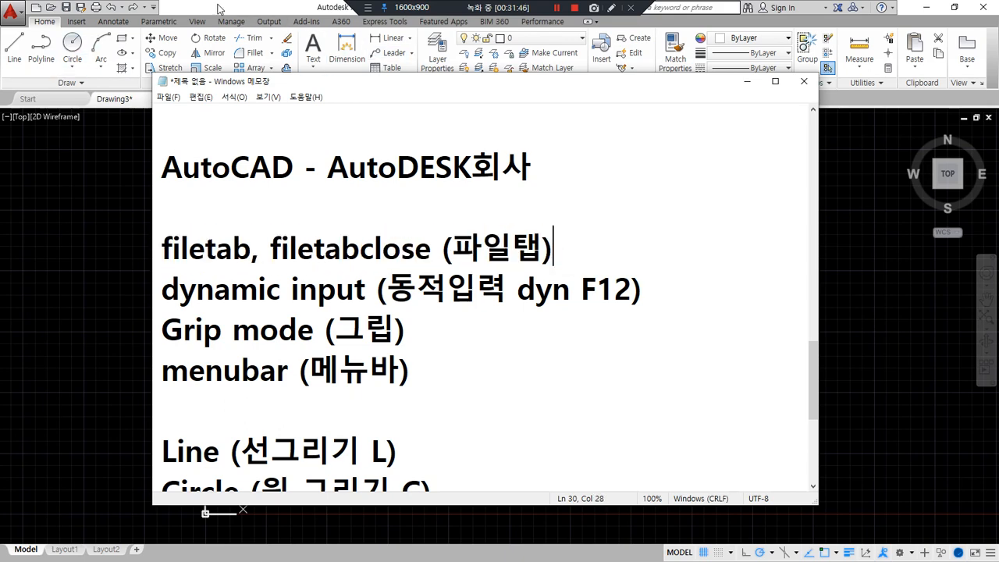
# - Switch to AutoCAD and point out the Drawing3 file tab
pyautogui.click(220, 9)
pyautogui.moveTo(96, 94)
pyautogui.mouseDown()
pyautogui.moveTo(150, 91)
pyautogui.moveTo(154, 110)
pyautogui.moveTo(87, 114)
pyautogui.mouseUp()
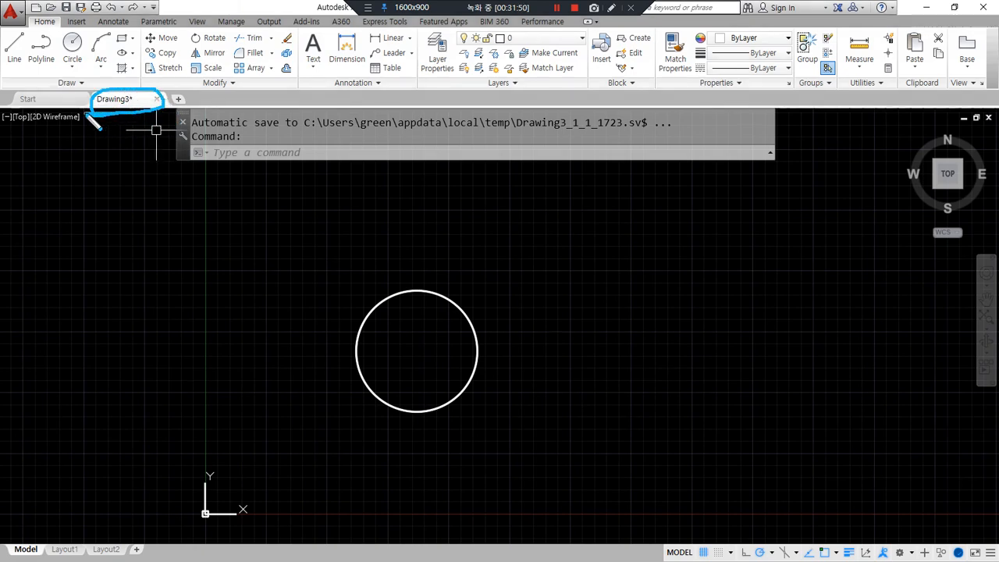
pyautogui.press('Escape')
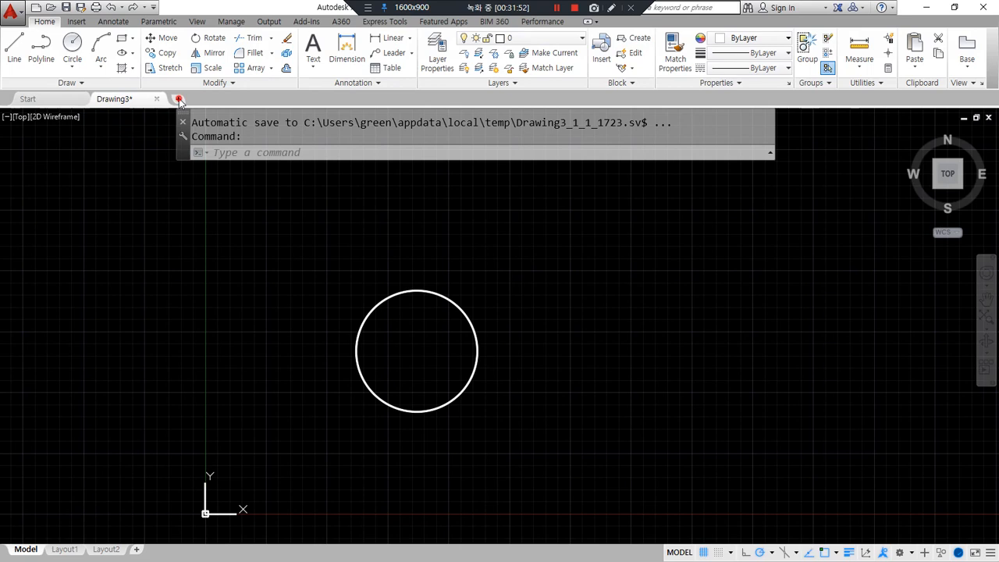
# - Create two new blank drawings beside Drawing3 and close both of them
pyautogui.click(179, 102)
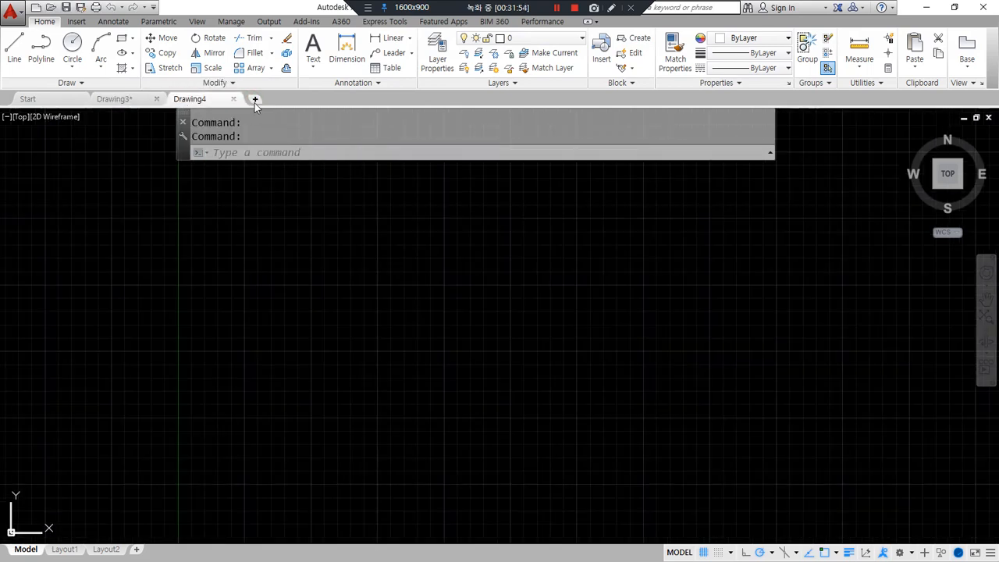
pyautogui.click(255, 101)
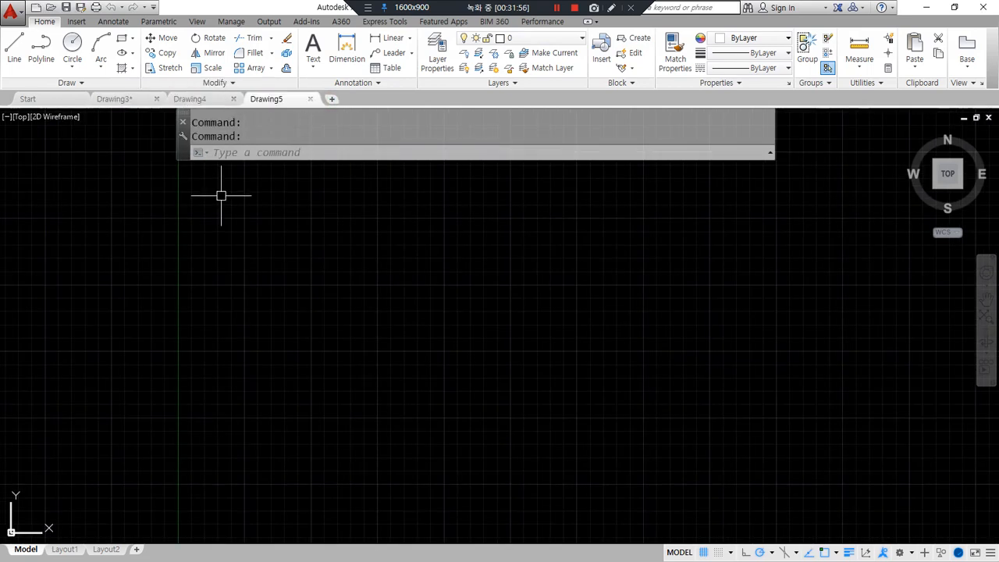
pyautogui.click(310, 100)
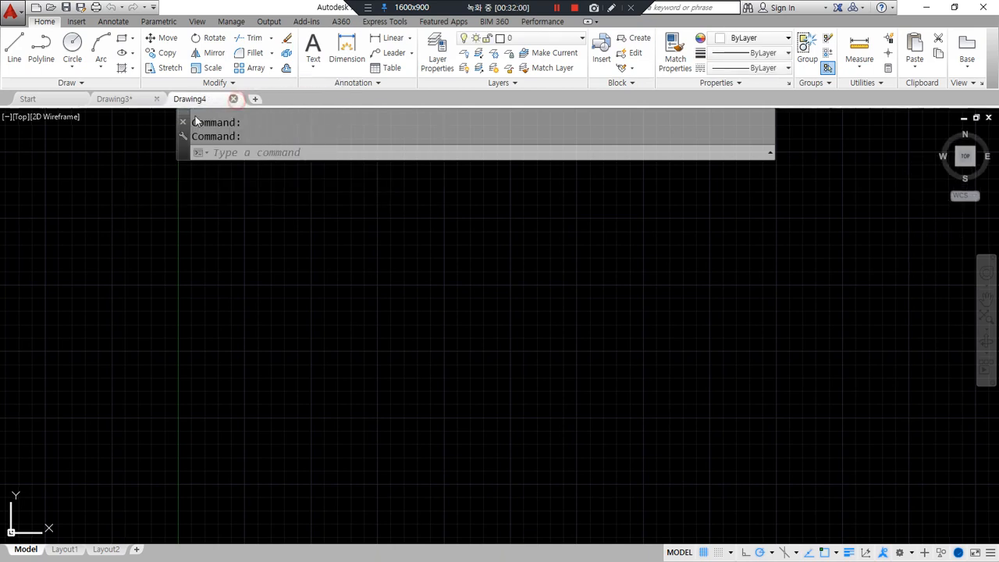
pyautogui.click(234, 100)
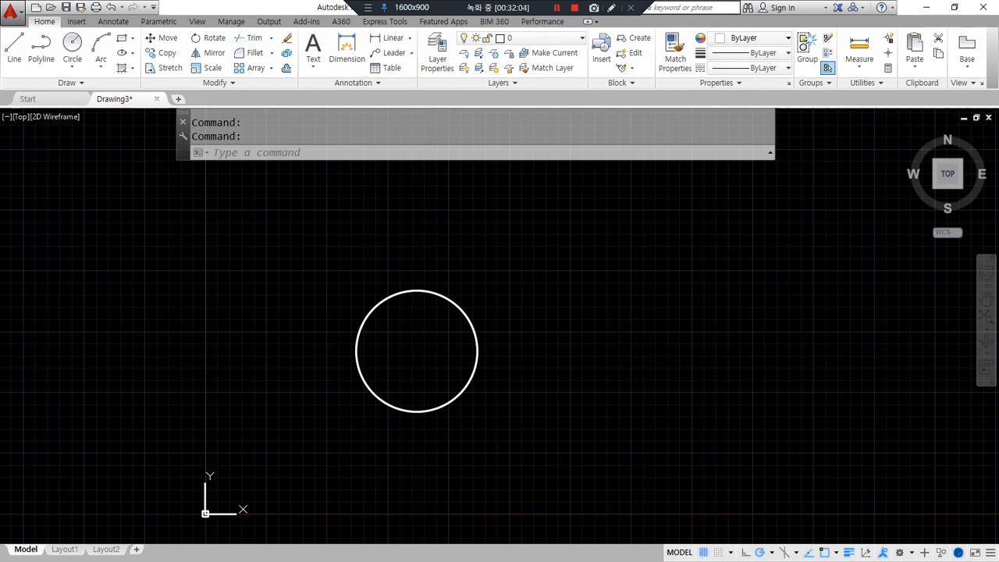
# - Hide the file tab bar with the FILETABCLOSE command
pyautogui.click(404, 154)
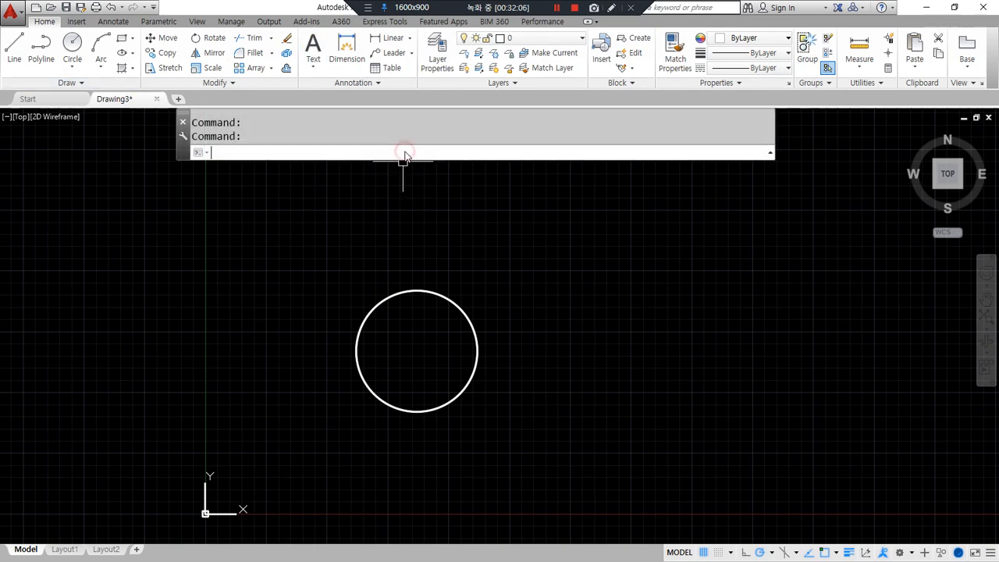
pyautogui.write('FileTABclose')
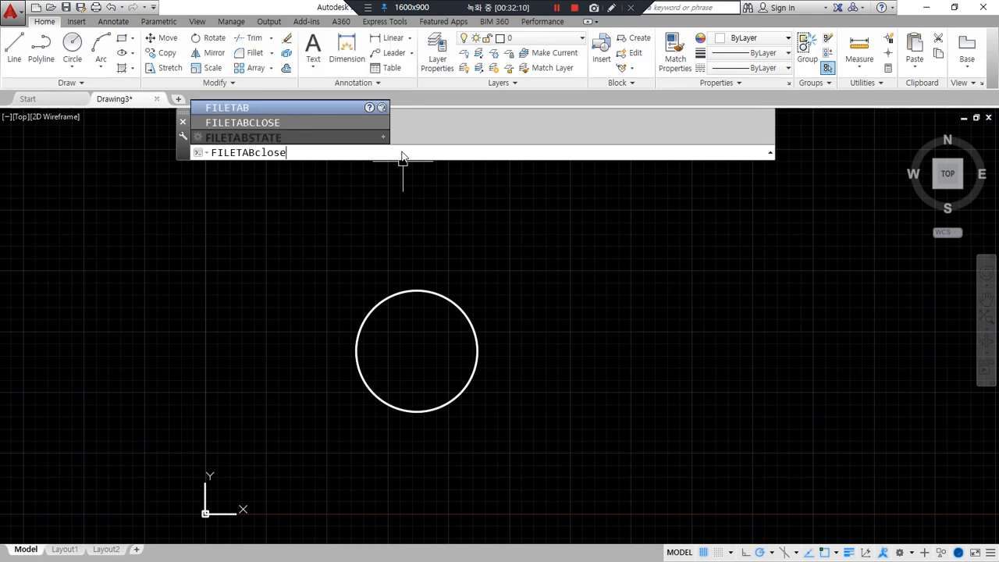
pyautogui.press('Return')
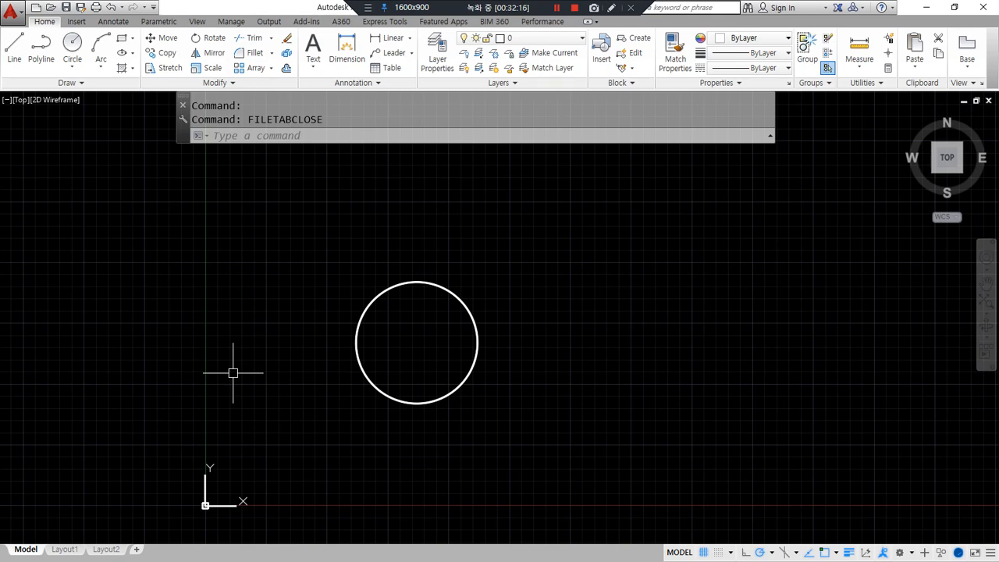
# - Show the file tab bar again with the FILETAB command
pyautogui.write('FILEta')
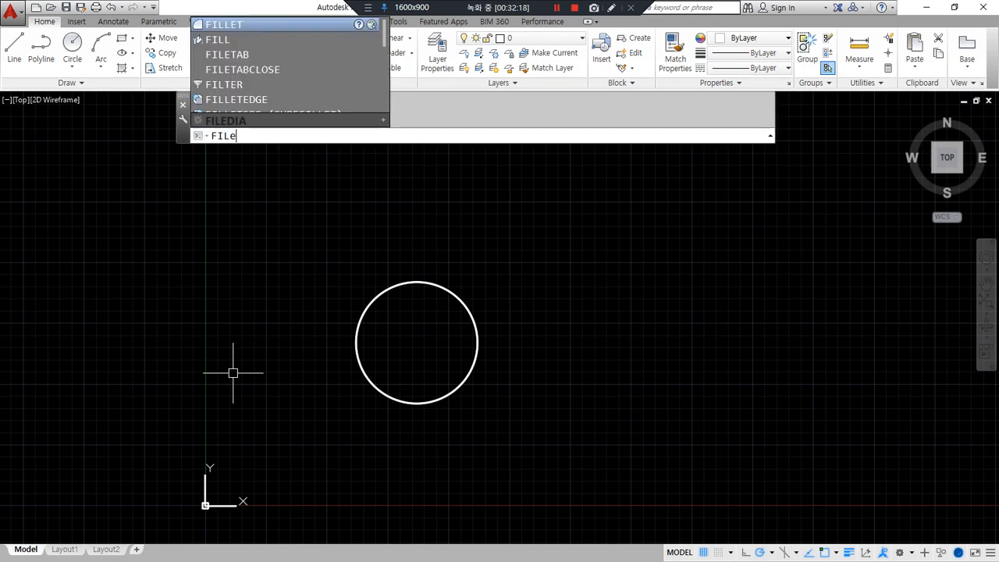
pyautogui.press('Return')
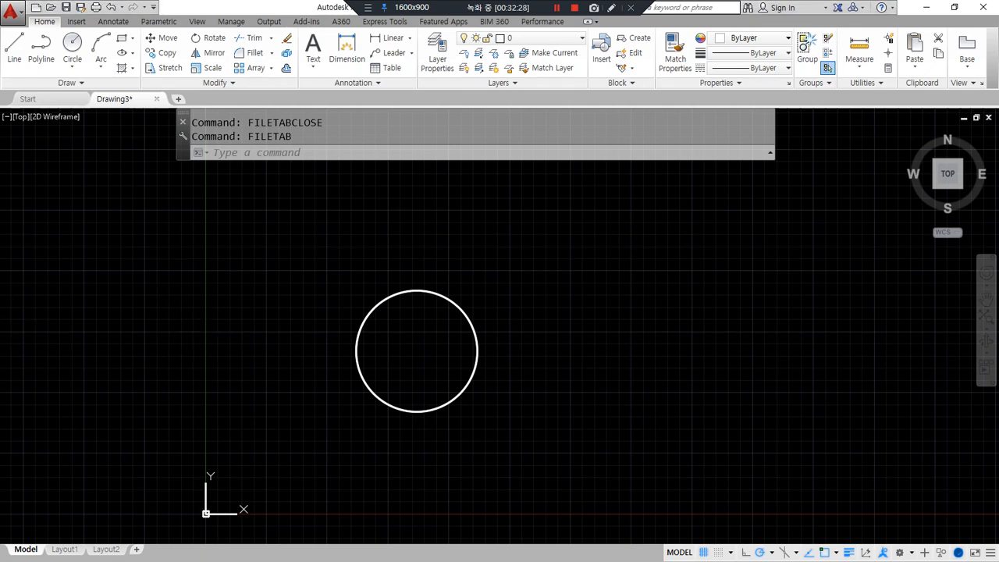
# - Switch to Notepad and move the "menubar (메뉴바)" line directly below the "filetab, filetabclose (파일탭)" line
pyautogui.hotkey('alt', 'Tab')
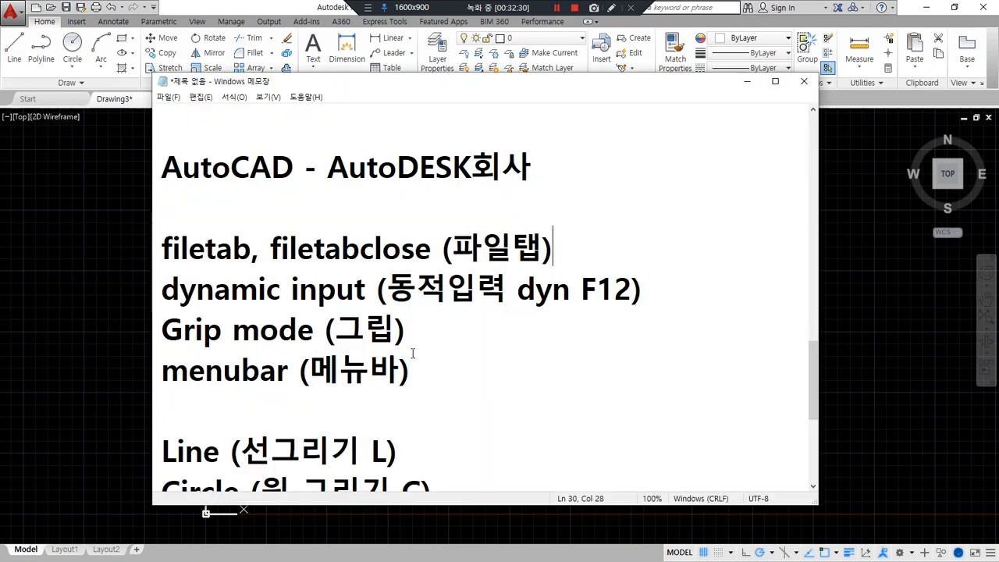
pyautogui.moveTo(461, 372); pyautogui.dragTo(469, 343)
pyautogui.hotkey('ctrl', 'x')
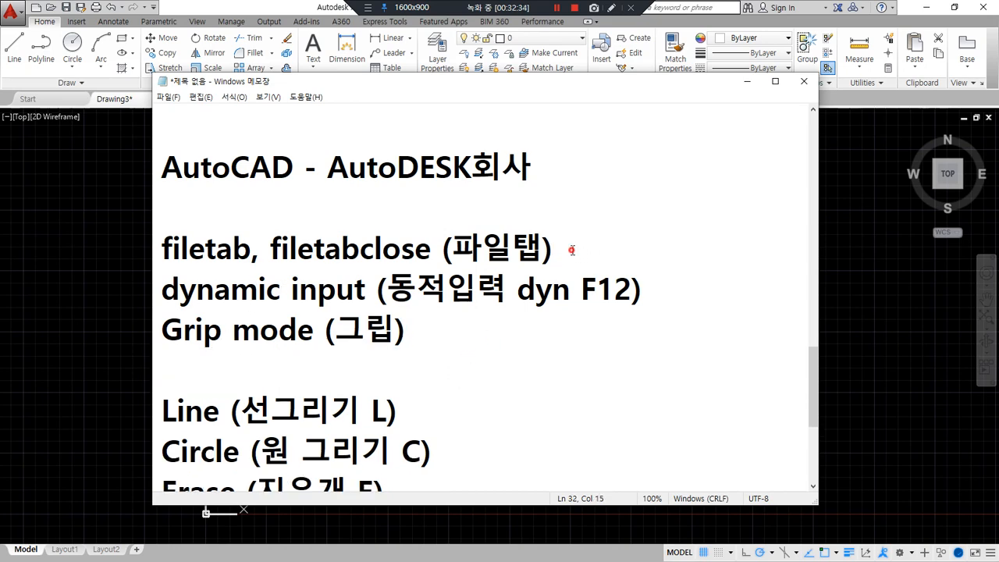
pyautogui.click(573, 252)
pyautogui.hotkey('ctrl', 'v')
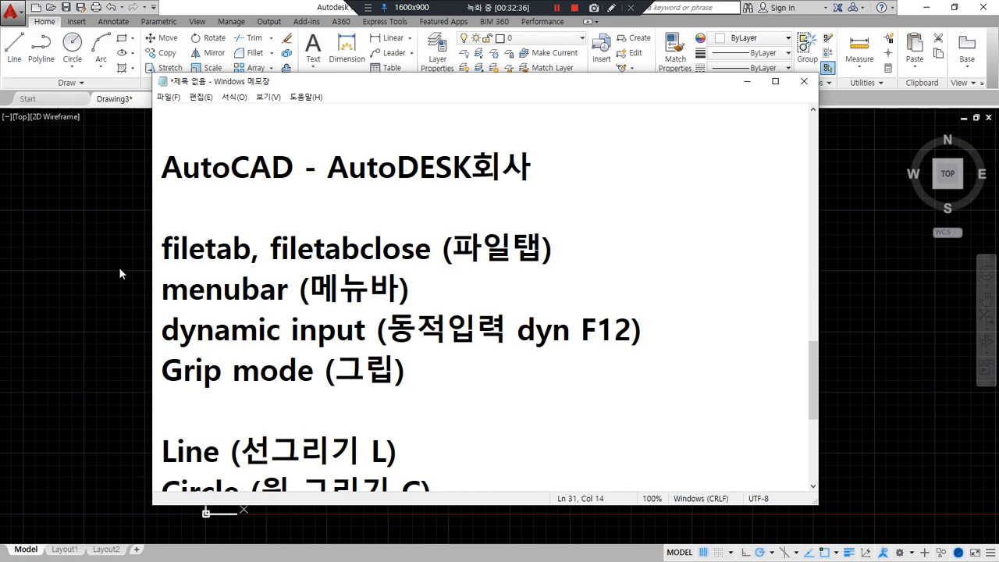
# - Switch to AutoCAD and show the menu bar by setting the MENUBAR variable to 1
pyautogui.hotkey('alt', 'Tab')
pyautogui.click(444, 155)
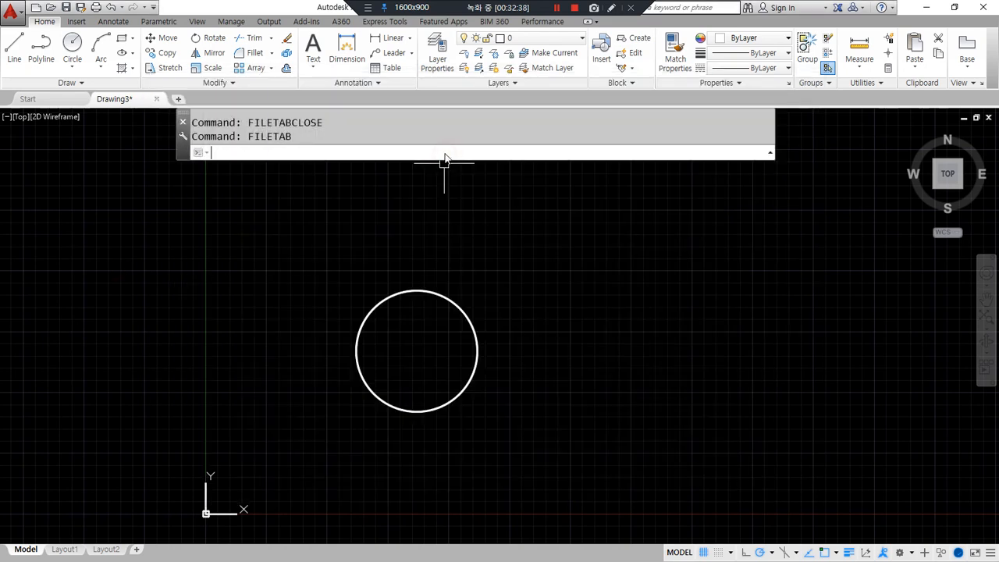
pyautogui.write('MENUbar')
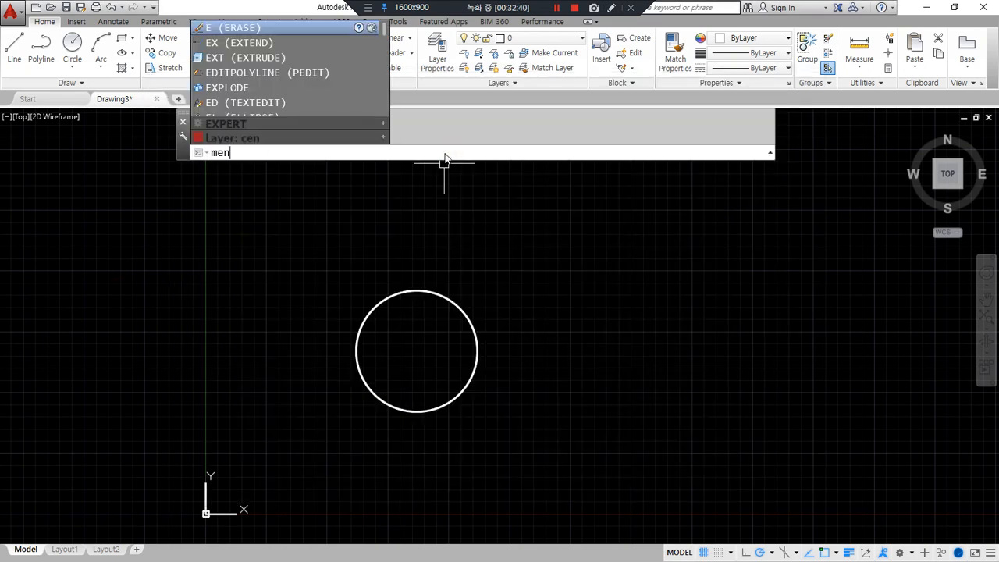
pyautogui.press('Return')
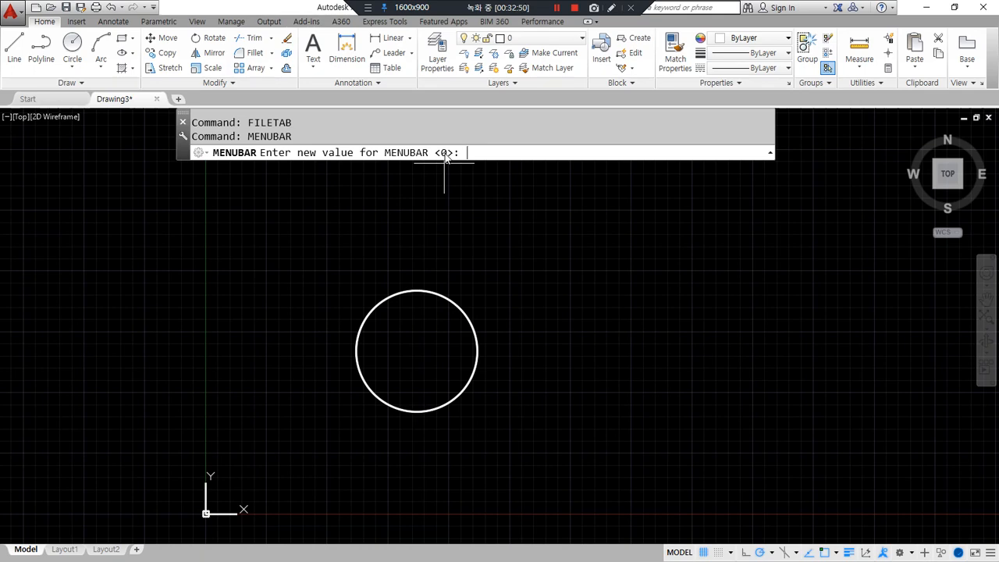
pyautogui.write('1')
pyautogui.press('Return')
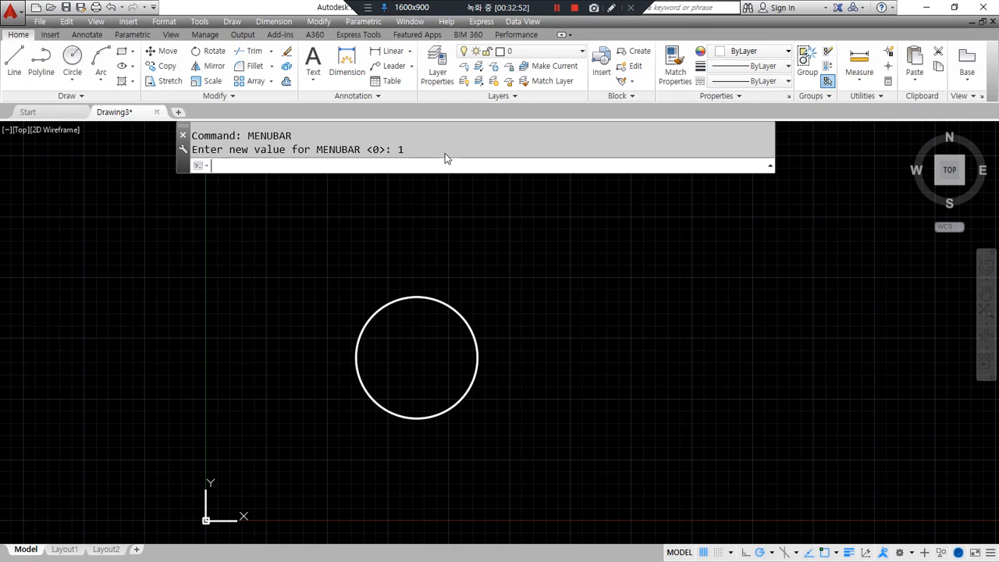
# - Browse the commands under the menu bar's headings, including Dimension and View
pyautogui.click(395, 23)
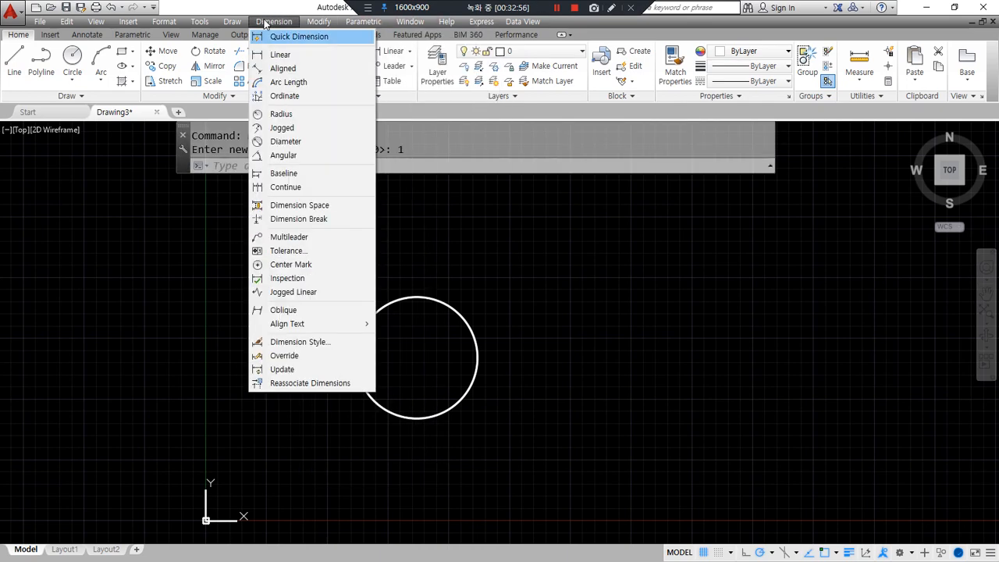
pyautogui.moveTo(230, 24)
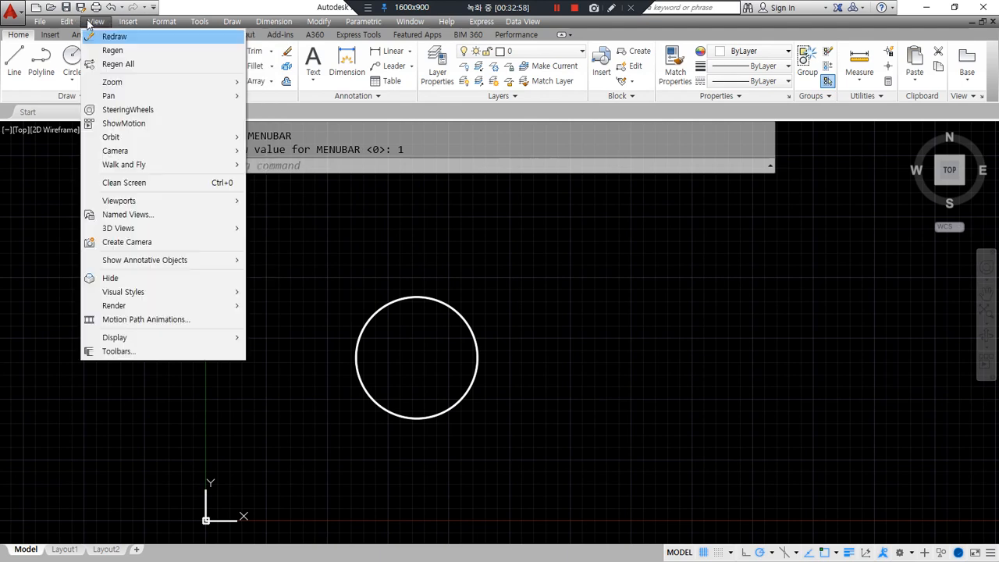
pyautogui.click(295, 3)
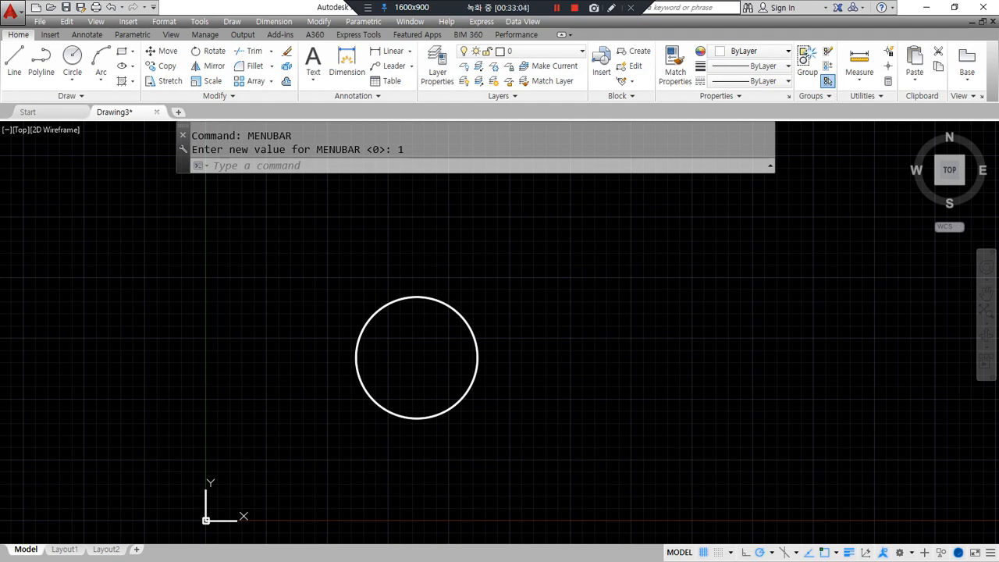
# - Switch to Notepad and add "0 / 1" after 메뉴바 inside the parentheses of the menubar line
pyautogui.hotkey('alt', 'Tab')
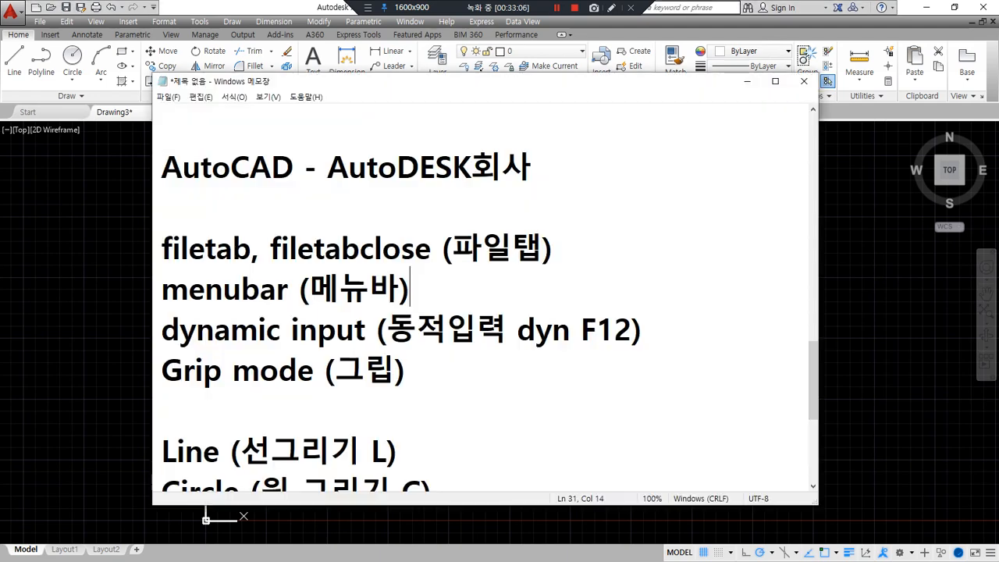
pyautogui.press('Left')
pyautogui.write('0 / 1')
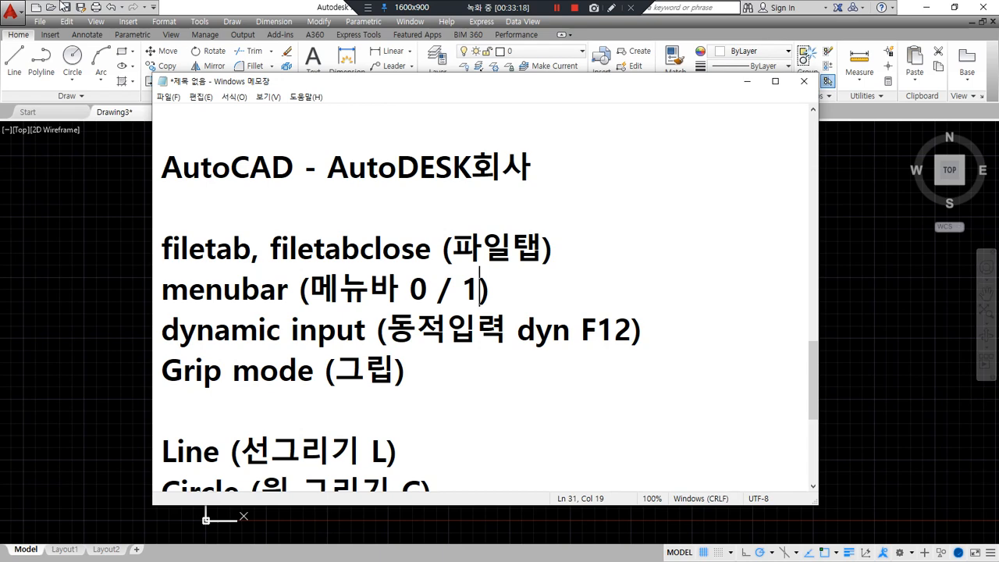
# - Switch to AutoCAD and hide the menu bar by setting the MENUBAR variable to 0
pyautogui.click(240, 5)
pyautogui.click(175, 24)
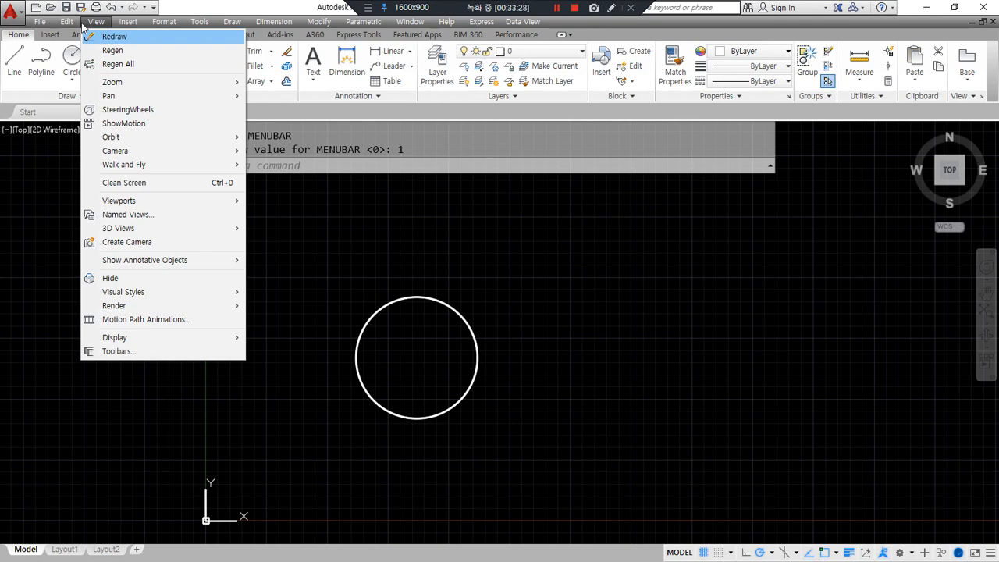
pyautogui.press('Escape')
pyautogui.click(359, 169)
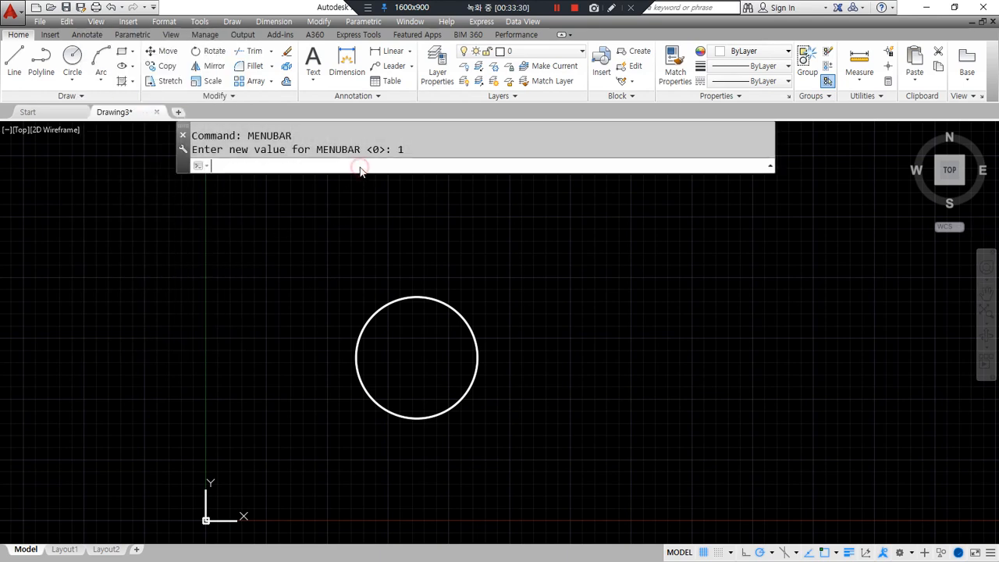
pyautogui.write('menubar')
pyautogui.press('Return')
pyautogui.write('0')
pyautogui.press('Return')
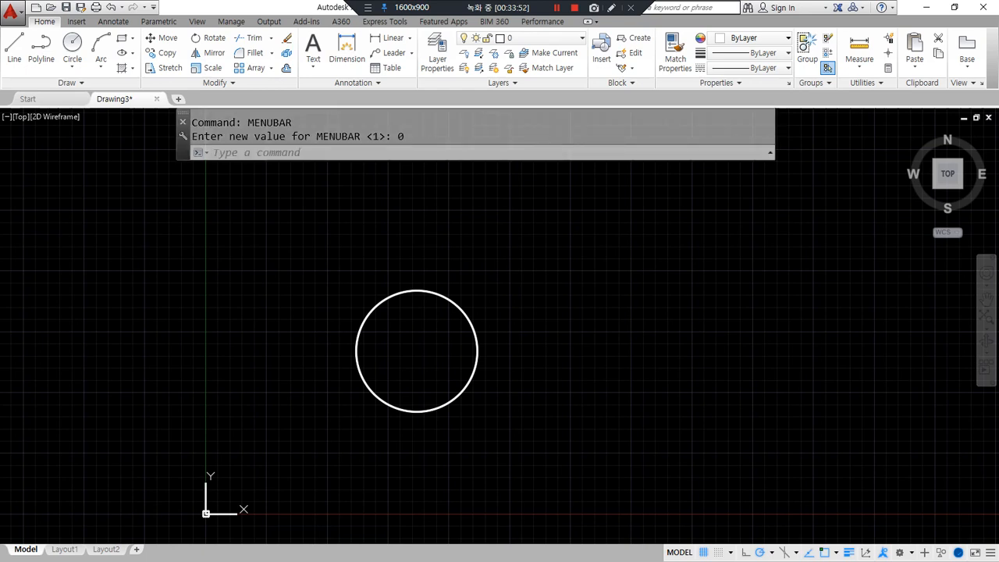
# - Switch to Notepad and highlight the "dynamic input (동적입력 dyn F12)" line
pyautogui.hotkey('alt', 'Tab')
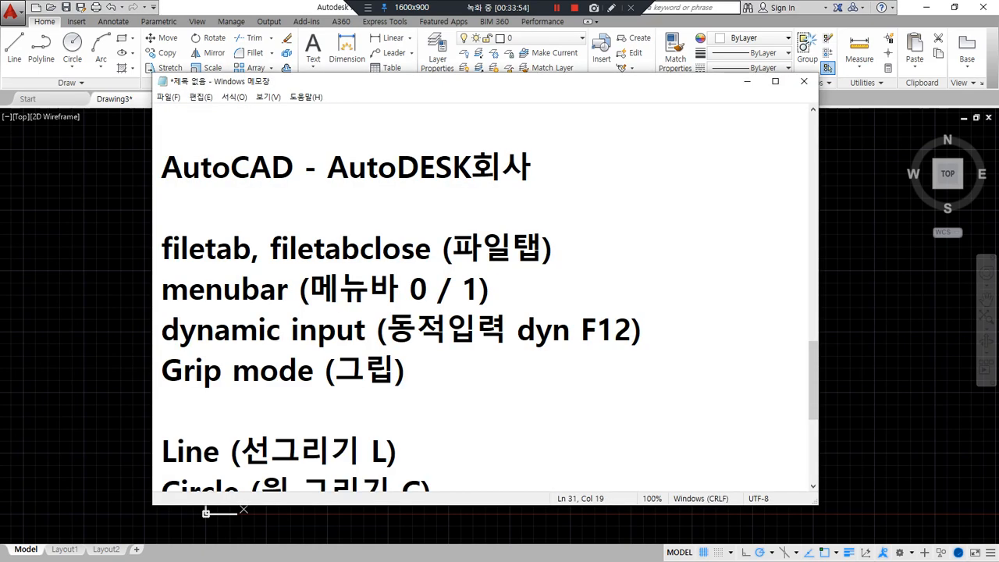
pyautogui.moveTo(166, 341); pyautogui.dragTo(668, 335)
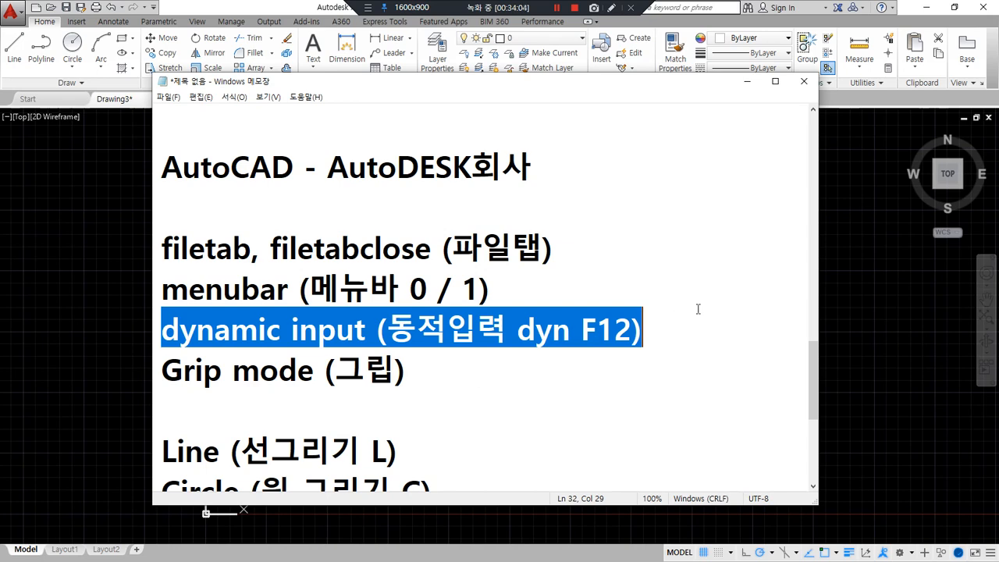
# - Switch to AutoCAD and start a line to the upper left of the circle to examine the dynamic input fields, without completing it
pyautogui.click(39, 222)
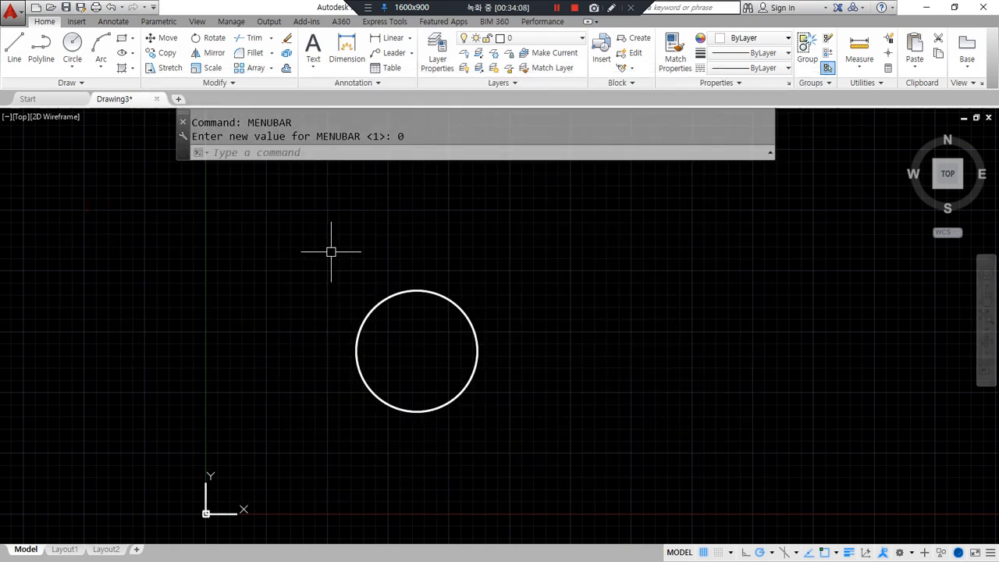
pyautogui.write('l')
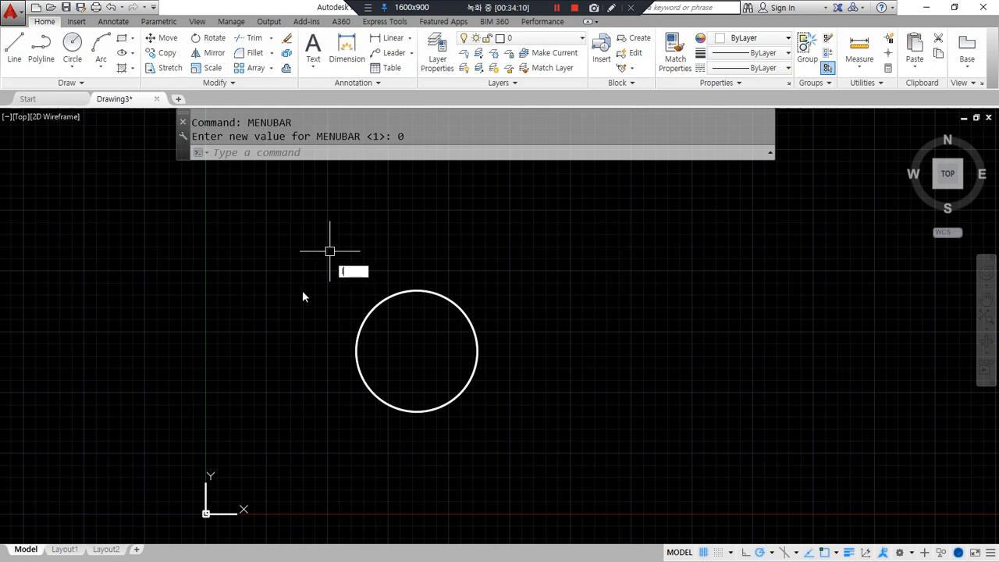
pyautogui.press('Return')
pyautogui.click(260, 294)
pyautogui.moveTo(410, 276)
pyautogui.mouseDown()
pyautogui.moveTo(316, 298)
pyautogui.moveTo(414, 168)
pyautogui.moveTo(388, 295)
pyautogui.mouseUp()
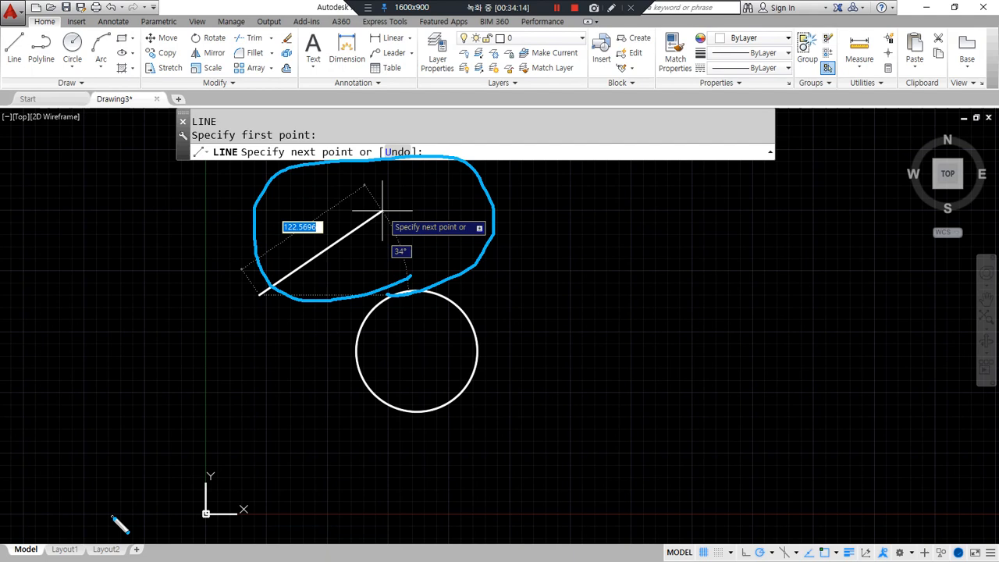
pyautogui.press('Escape')
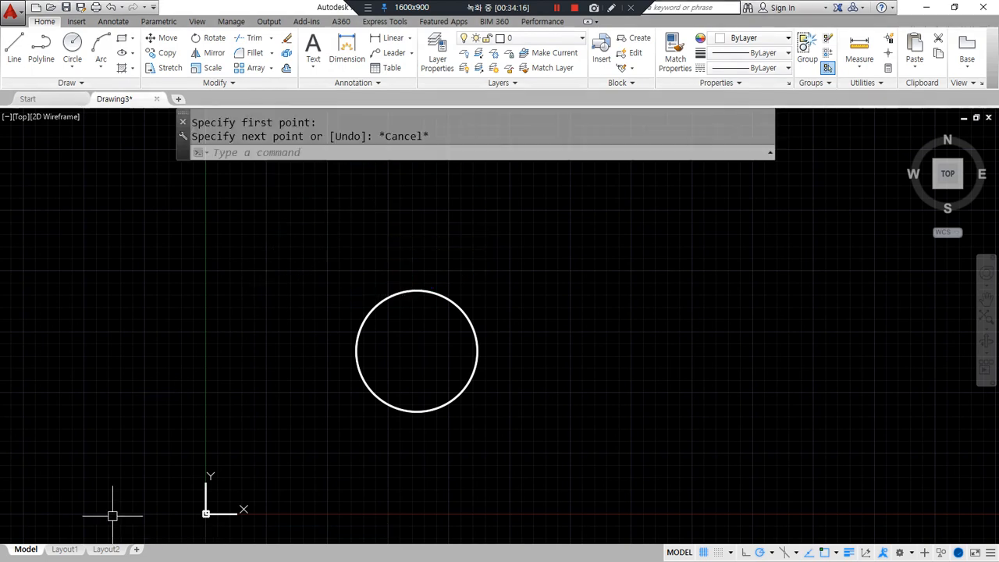
# - Draw a single sloping line segment with the LINE command from the circle's upper right to a point above the circle
pyautogui.write('LINE')
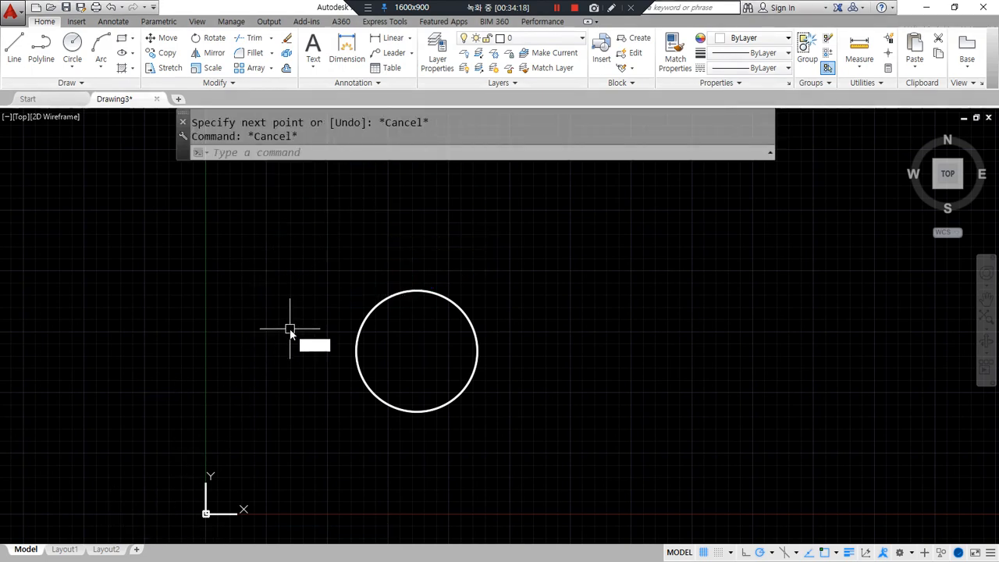
pyautogui.press('Return')
pyautogui.click(473, 273)
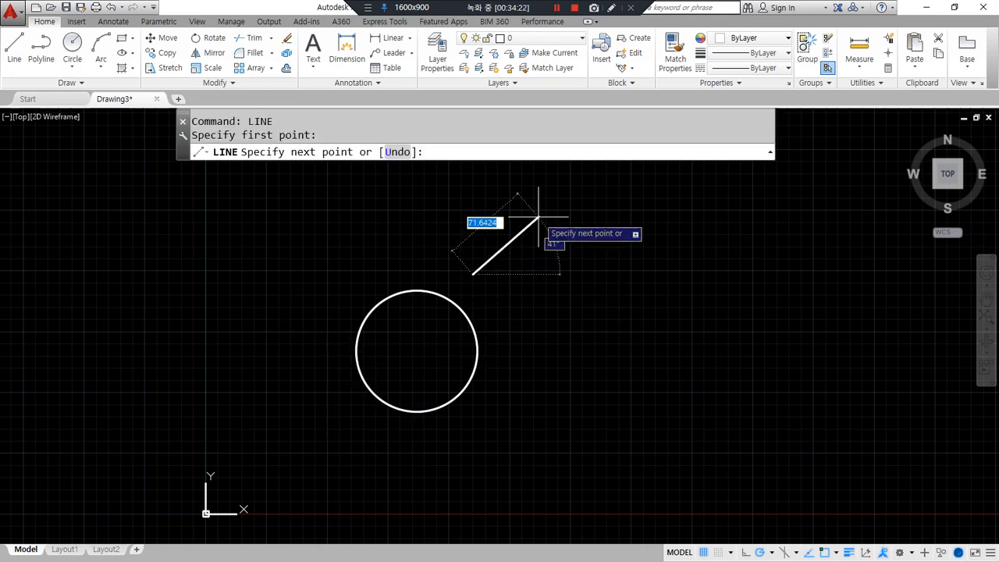
pyautogui.moveTo(550, 270)
pyautogui.mouseDown()
pyautogui.moveTo(499, 190)
pyautogui.moveTo(635, 252)
pyautogui.moveTo(585, 266)
pyautogui.mouseUp()
pyautogui.moveTo(318, 220)
pyautogui.mouseDown()
pyautogui.moveTo(316, 167)
pyautogui.moveTo(343, 184)
pyautogui.mouseUp()
pyautogui.moveTo(529, 190)
pyautogui.mouseDown()
pyautogui.moveTo(470, 238)
pyautogui.moveTo(491, 261)
pyautogui.mouseUp()
pyautogui.moveTo(602, 195); pyautogui.dragTo(535, 261)
pyautogui.moveTo(634, 184); pyautogui.dragTo(604, 242)
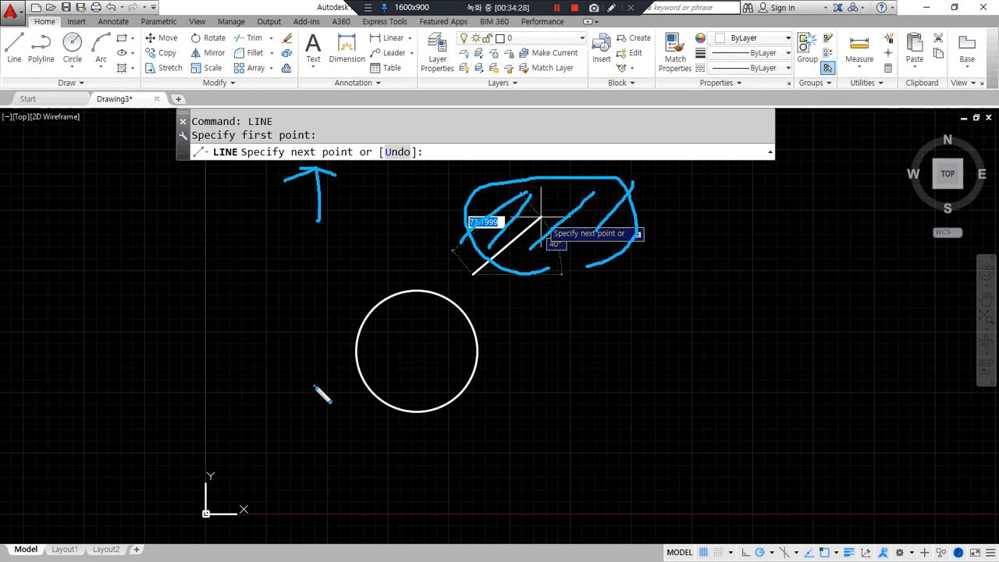
pyautogui.click(14, 385)
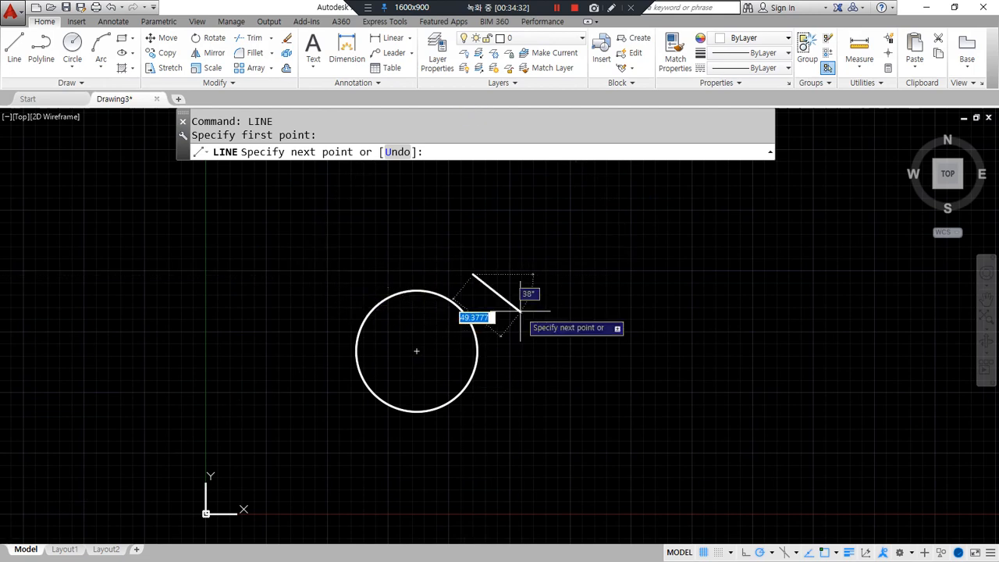
pyautogui.press('BackSpace')
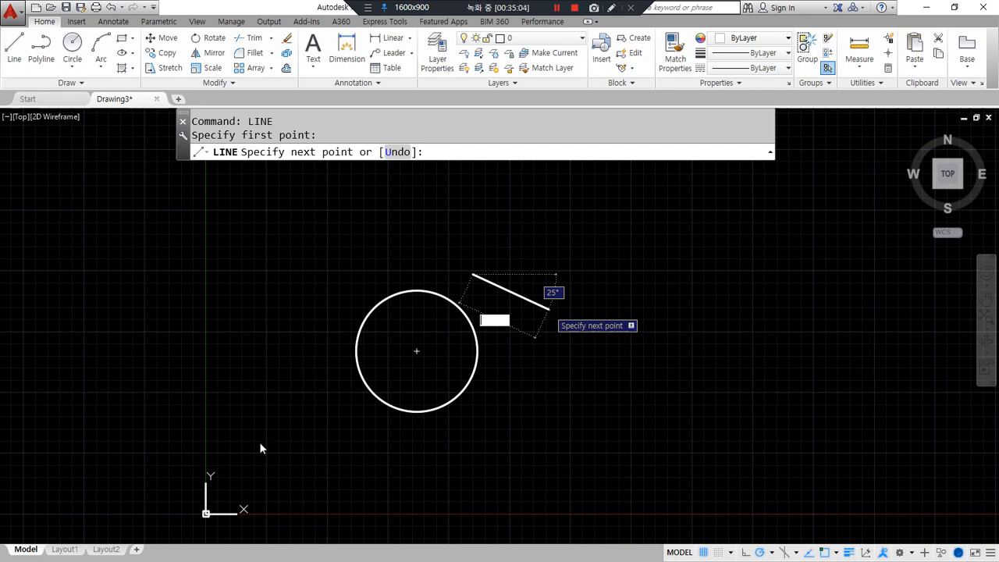
pyautogui.click(413, 229)
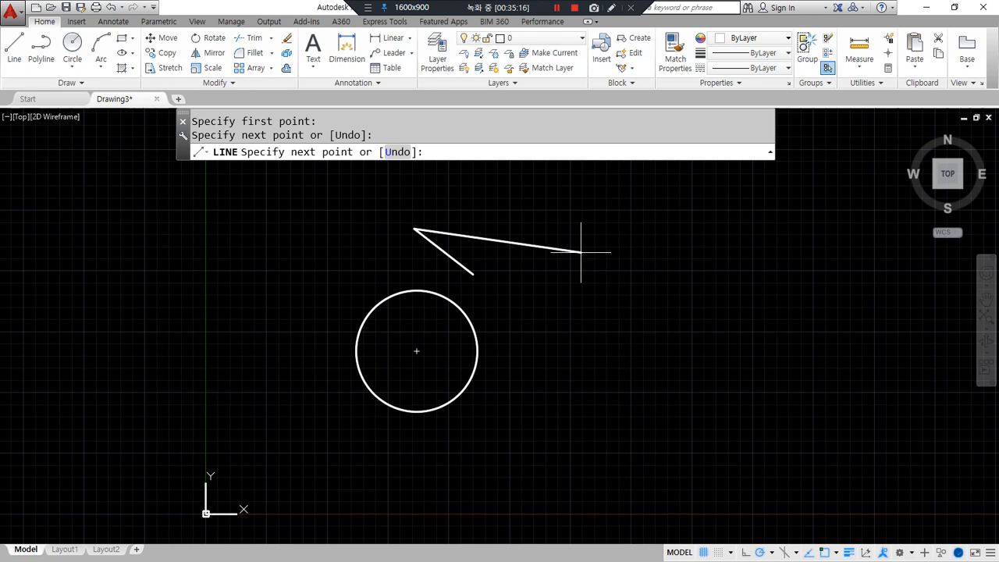
pyautogui.press('Escape')
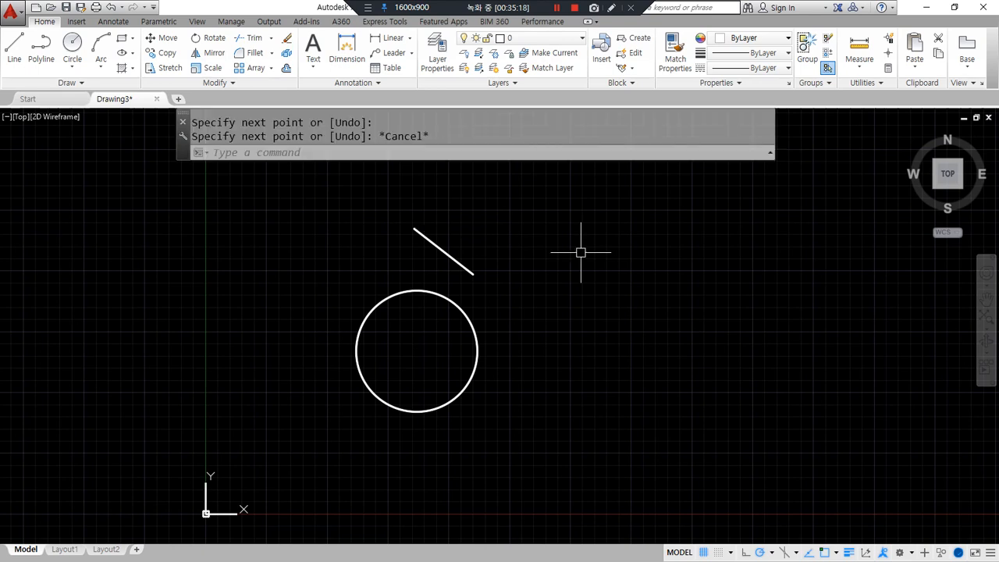
# - Switch to Notepad and add 손잡이 after 그립 inside the parentheses of the Grip mode line
pyautogui.hotkey('alt', 'Tab')
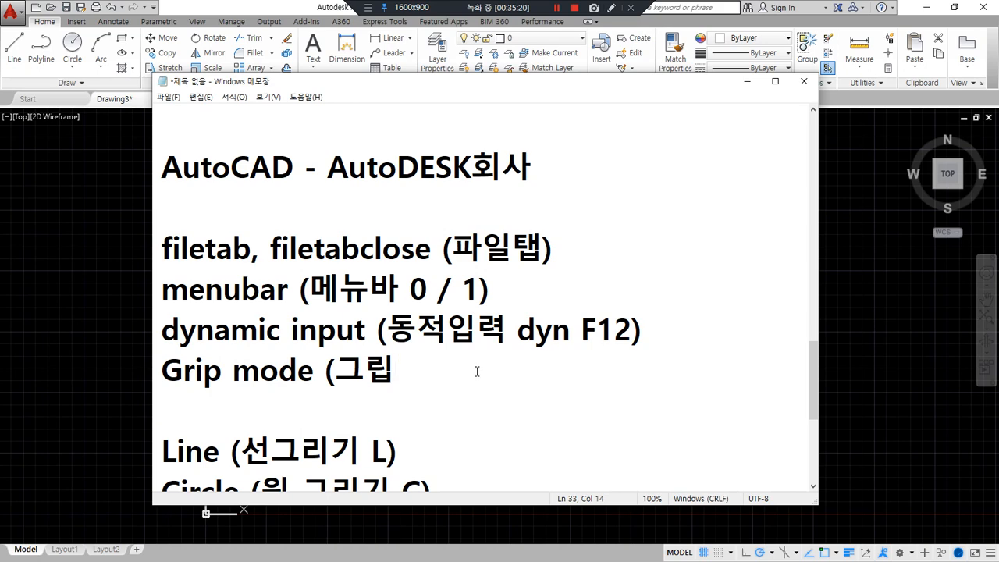
pyautogui.write(')')
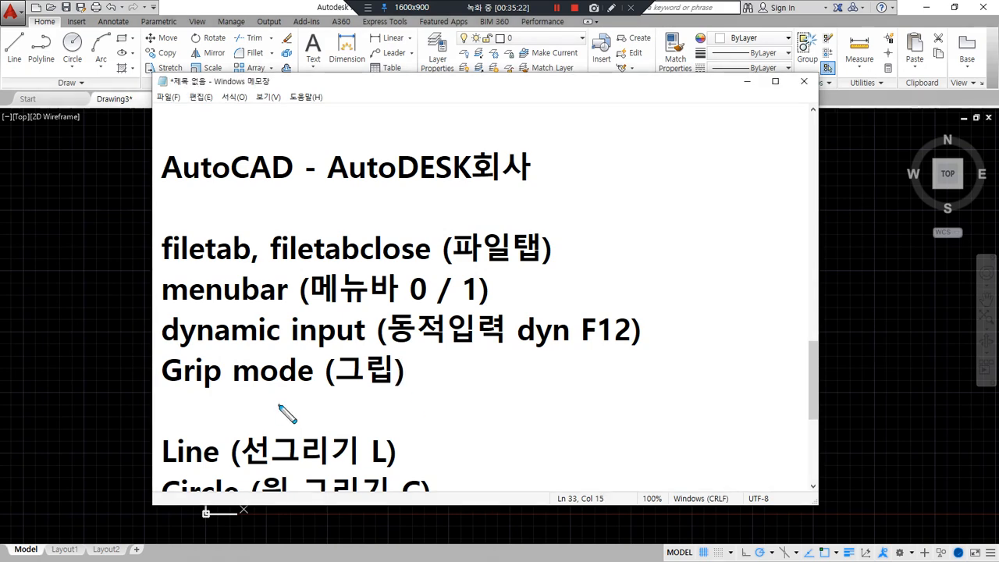
pyautogui.moveTo(157, 384)
pyautogui.mouseDown()
pyautogui.moveTo(212, 401)
pyautogui.moveTo(174, 357)
pyautogui.moveTo(163, 377)
pyautogui.mouseUp()
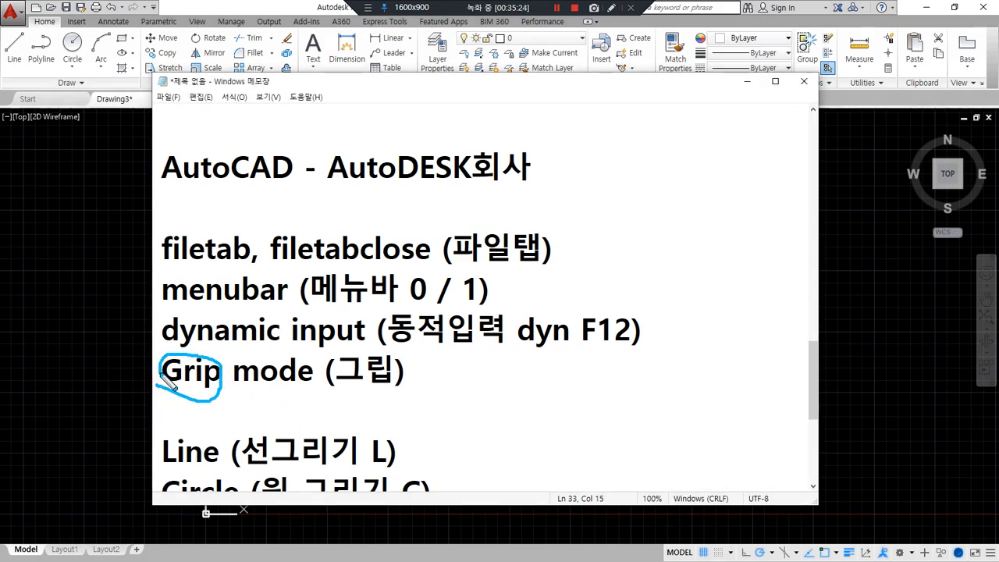
pyautogui.click(402, 372)
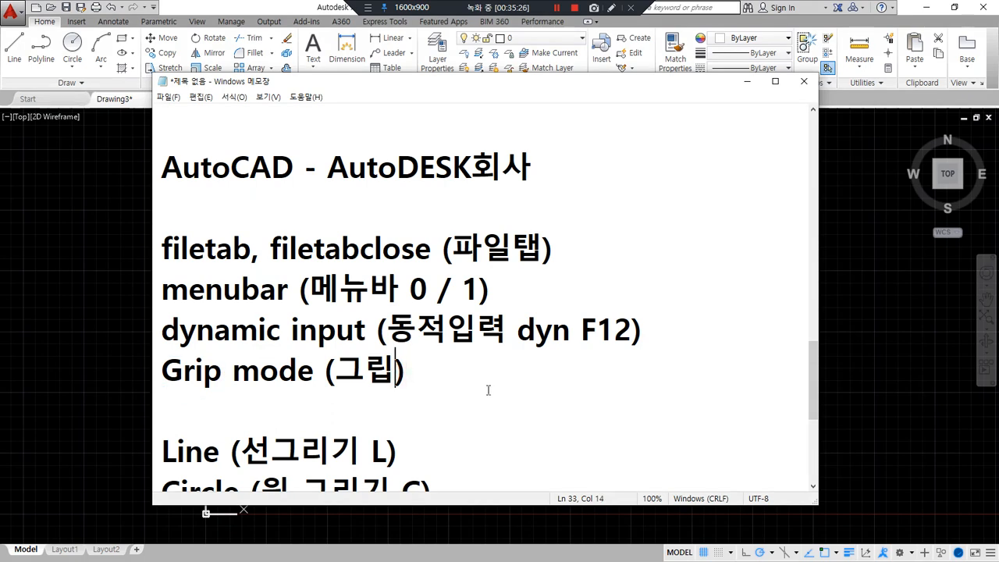
pyautogui.write('손잡이')
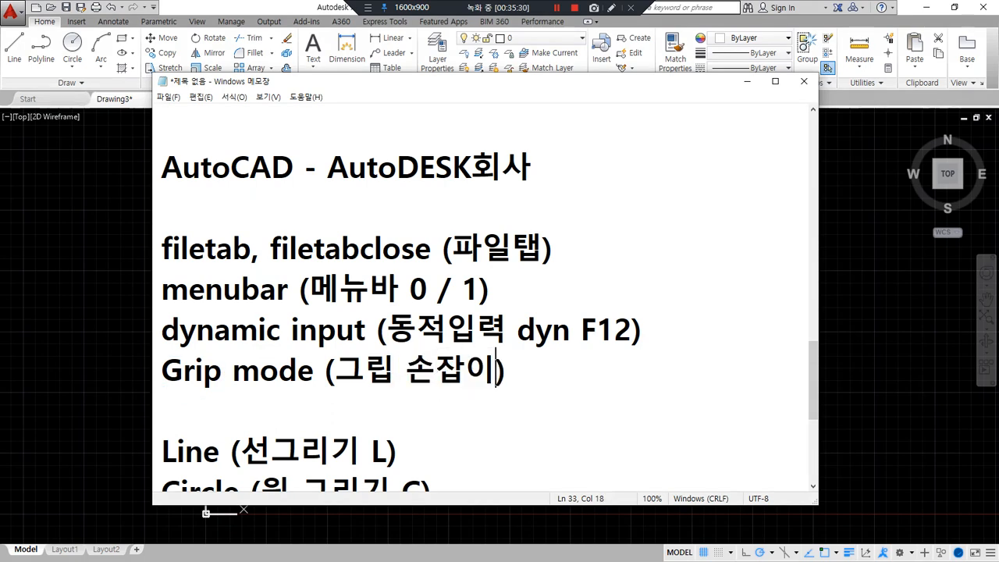
# - Switch to AutoCAD and select the circle and the sloping line to examine their grips, marking two grips before clearing the selection
pyautogui.click(123, 188)
pyautogui.click(473, 327)
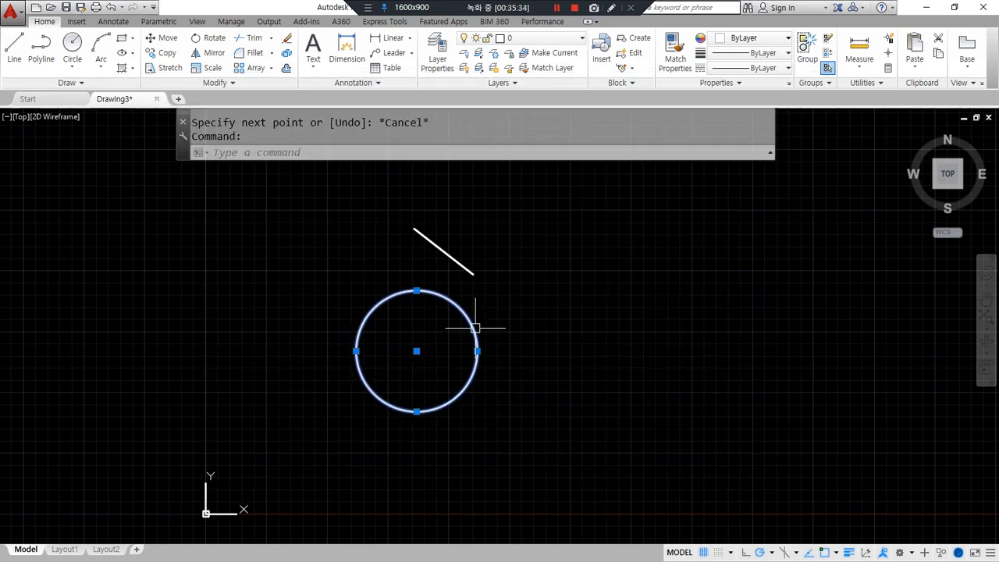
pyautogui.click(469, 278)
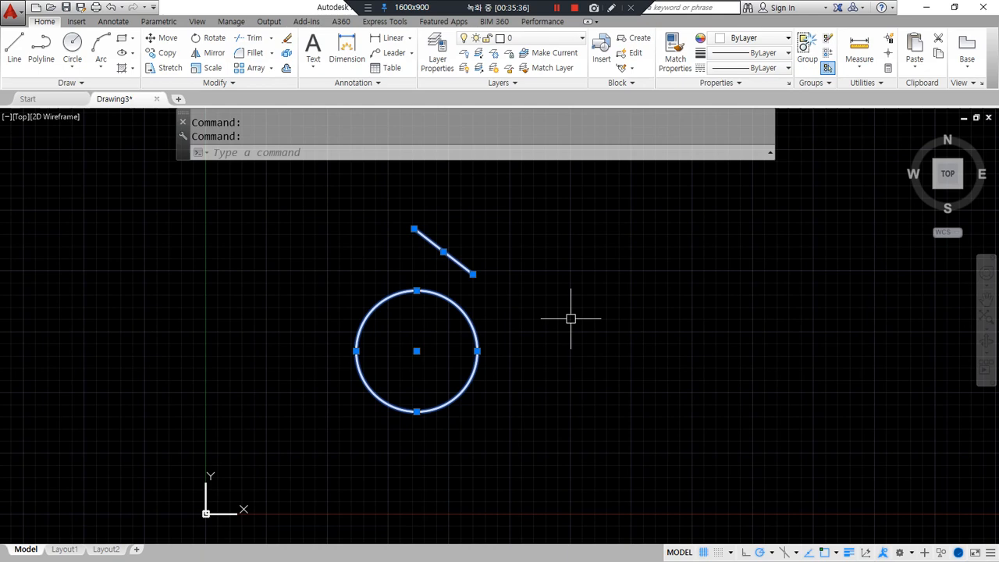
pyautogui.moveTo(487, 290); pyautogui.dragTo(479, 265)
pyautogui.moveTo(340, 341)
pyautogui.mouseDown()
pyautogui.moveTo(364, 365)
pyautogui.moveTo(370, 357)
pyautogui.mouseUp()
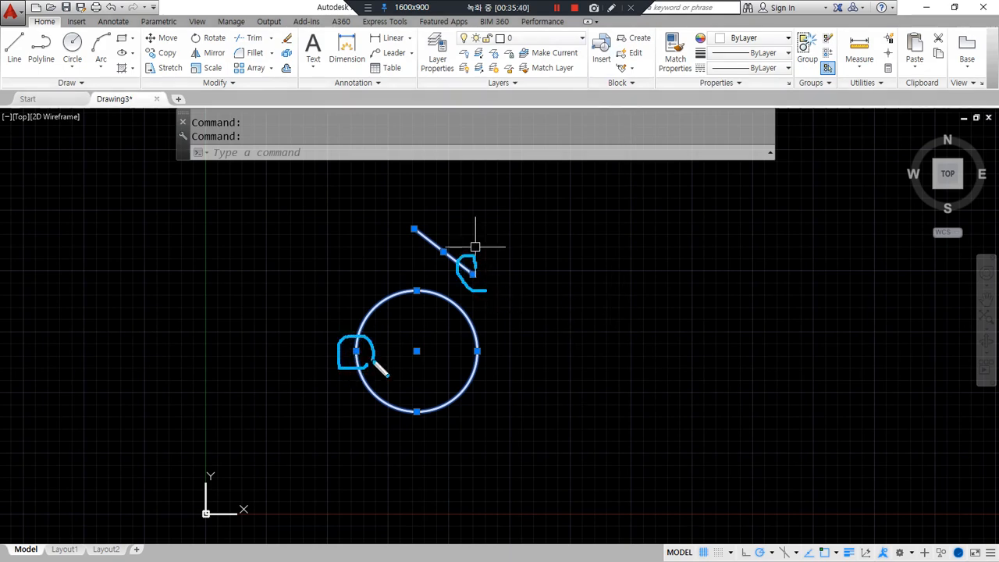
pyautogui.press('Escape')
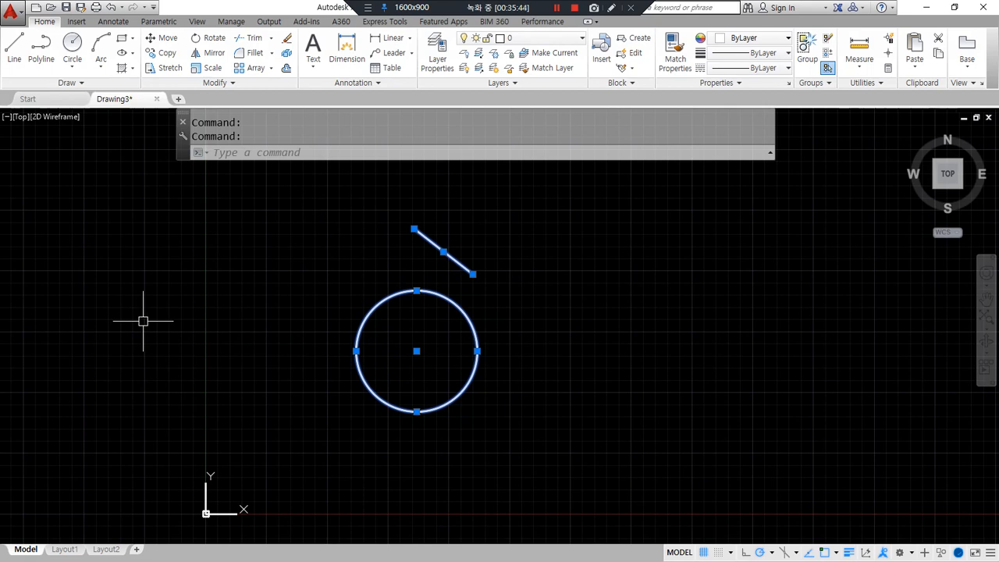
pyautogui.press('Escape')
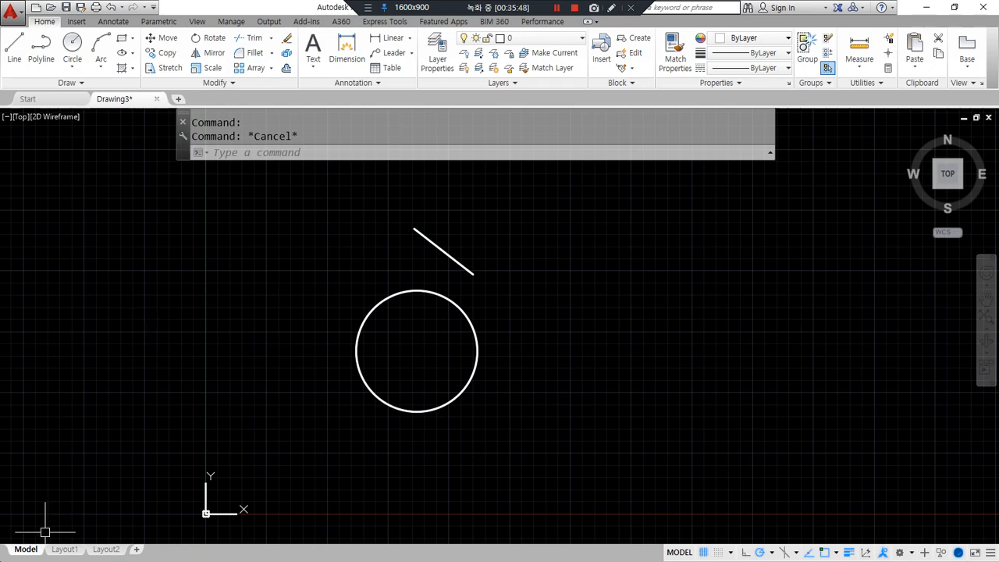
# - Select the circle and the sloping line and delete both directly, undoing the deletion
pyautogui.click(452, 296)
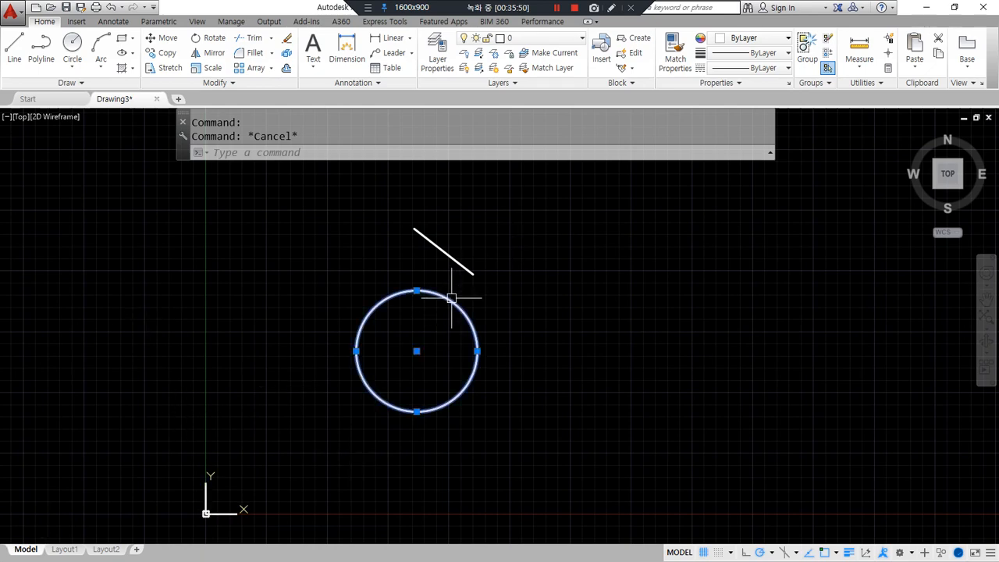
pyautogui.click(457, 263)
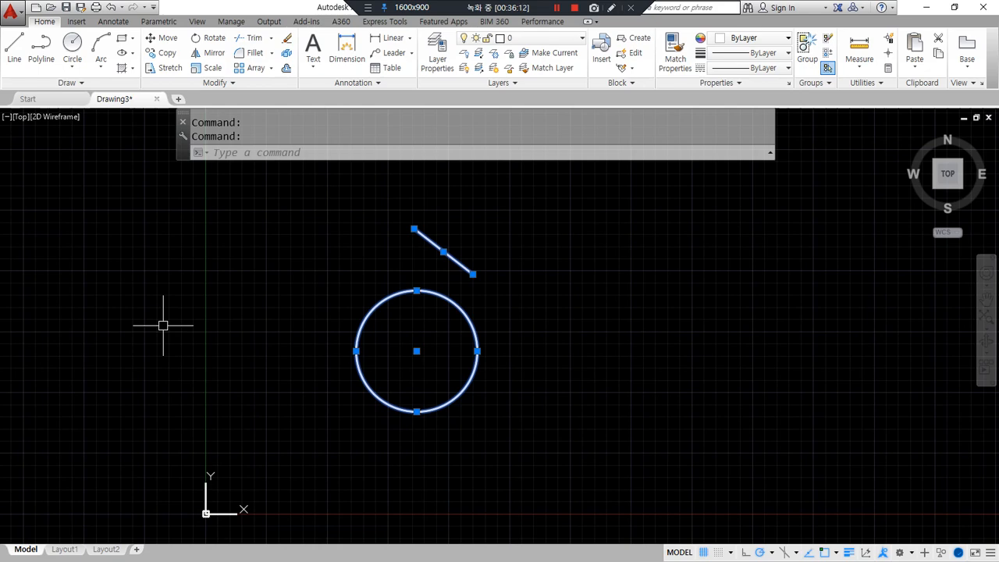
pyautogui.press('Delete')
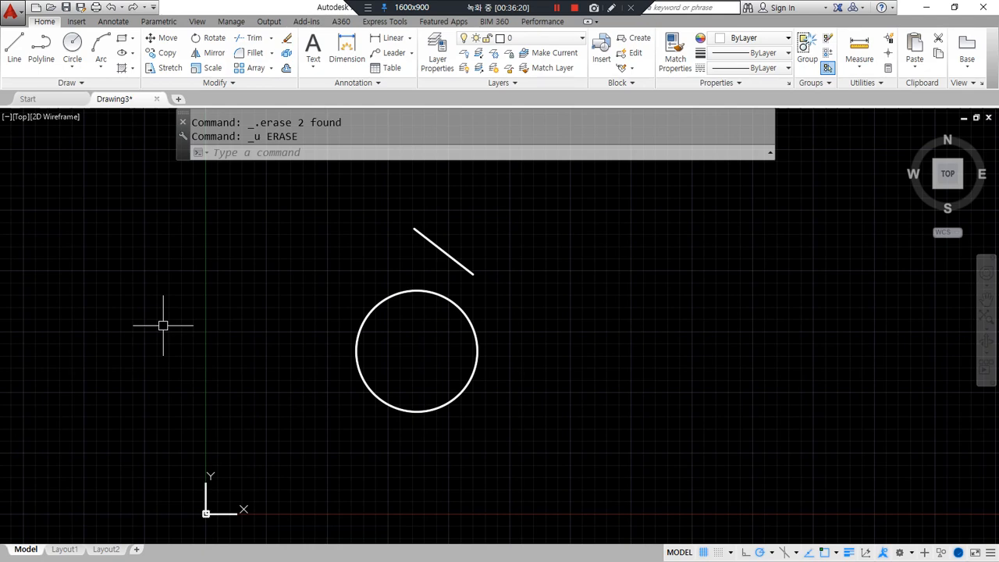
# - Switch to Notepad and circle the Erase, Zoom and Pan entries, clearing the mark
pyautogui.hotkey('alt', 'Tab')
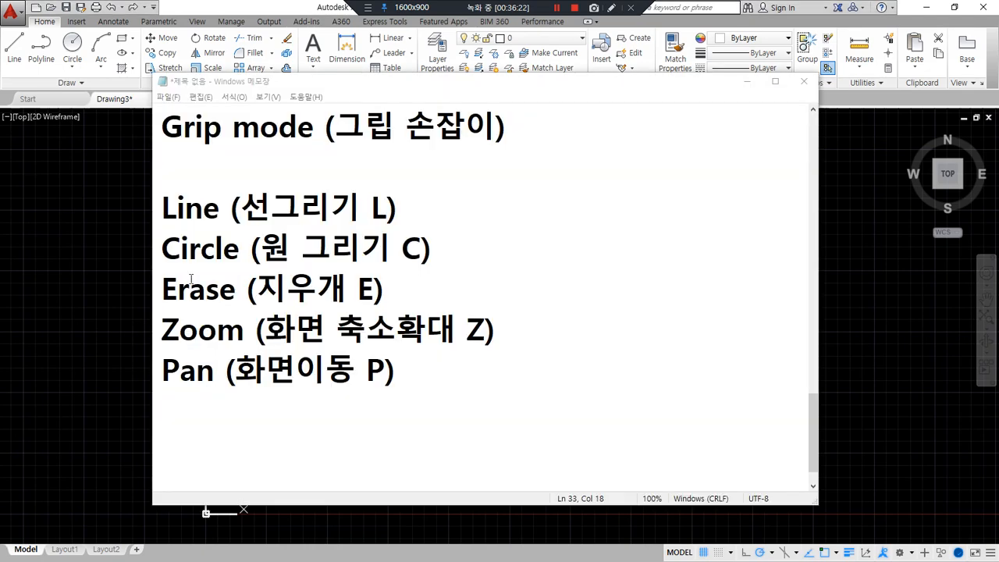
pyautogui.moveTo(160, 286)
pyautogui.mouseDown()
pyautogui.moveTo(269, 400)
pyautogui.moveTo(166, 264)
pyautogui.mouseUp()
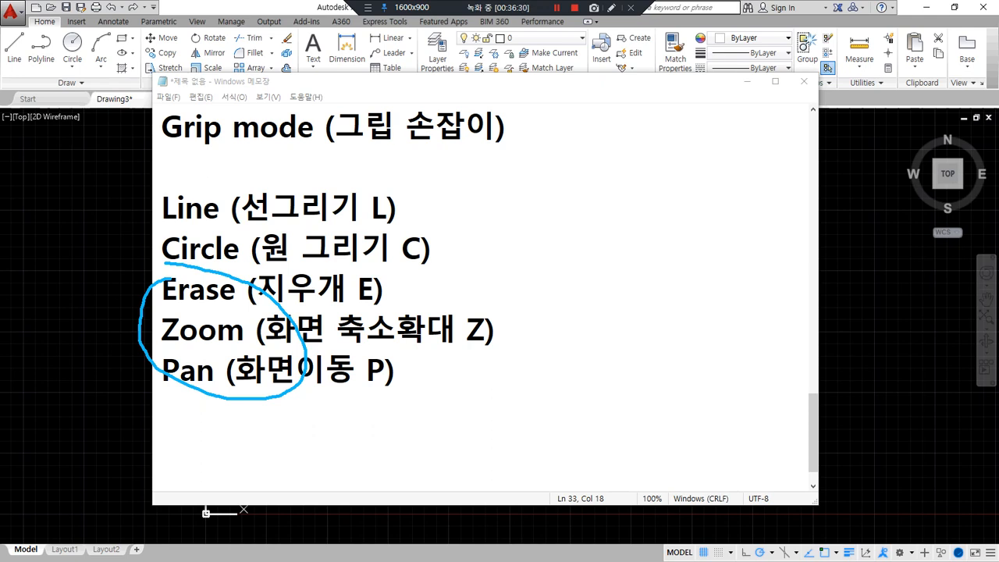
pyautogui.press('Escape')
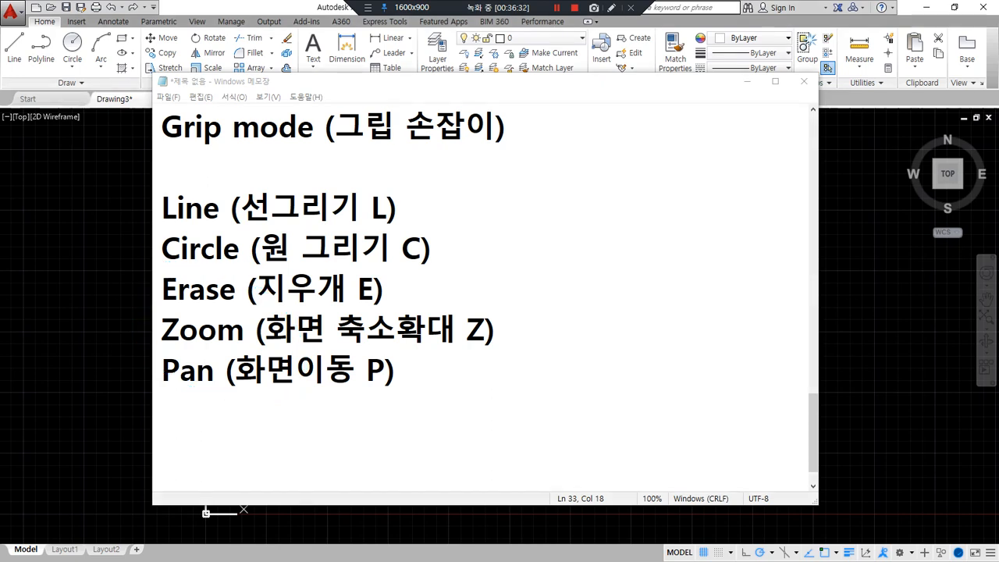
# - Switch to AutoCAD, start Erase to examine its object selection prompt, and pick the line and circle without completing the command
pyautogui.click(201, 7)
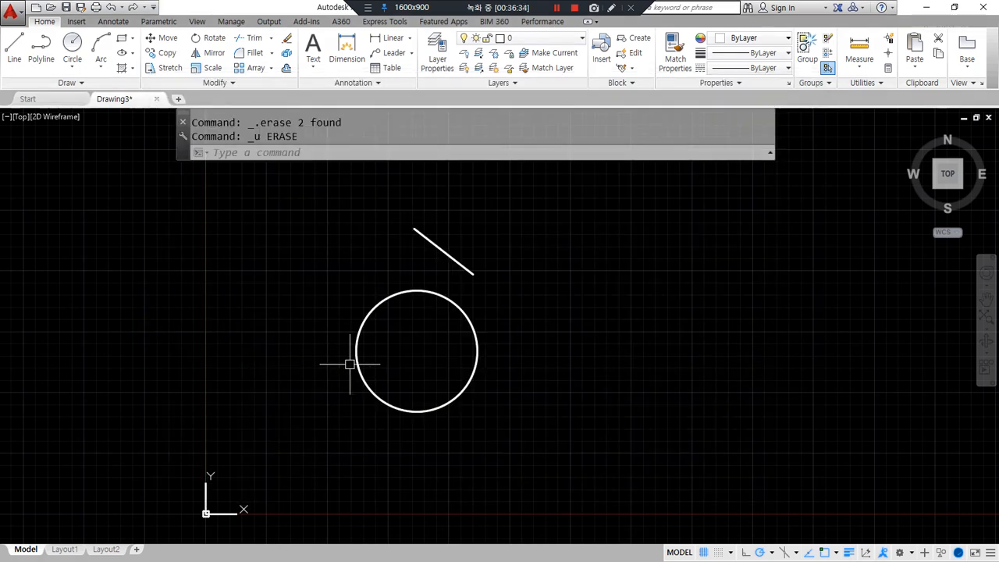
pyautogui.write('e')
pyautogui.press('Return')
pyautogui.moveTo(306, 177)
pyautogui.mouseDown()
pyautogui.moveTo(240, 146)
pyautogui.moveTo(368, 136)
pyautogui.moveTo(313, 174)
pyautogui.mouseUp()
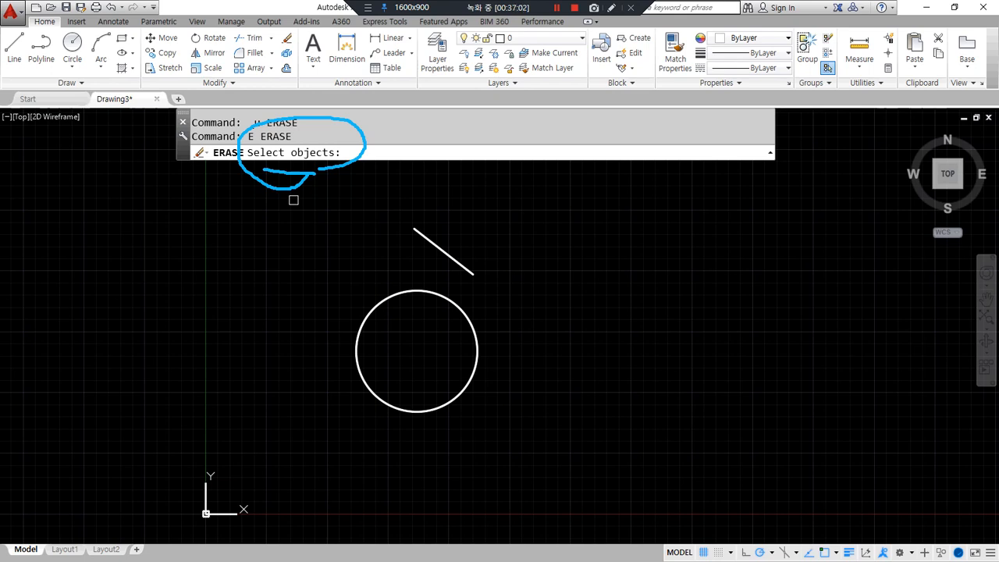
pyautogui.click(421, 235)
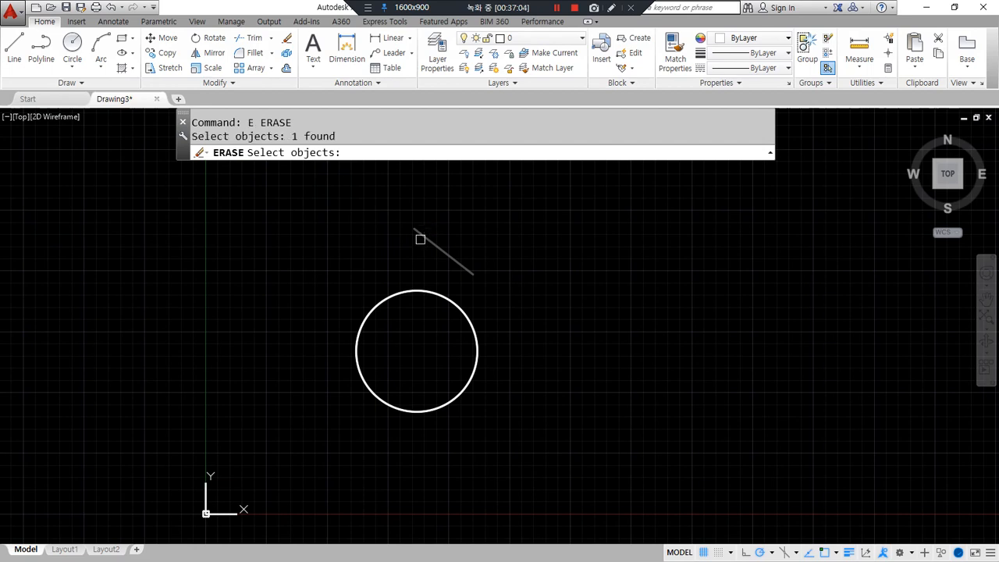
pyautogui.click(405, 289)
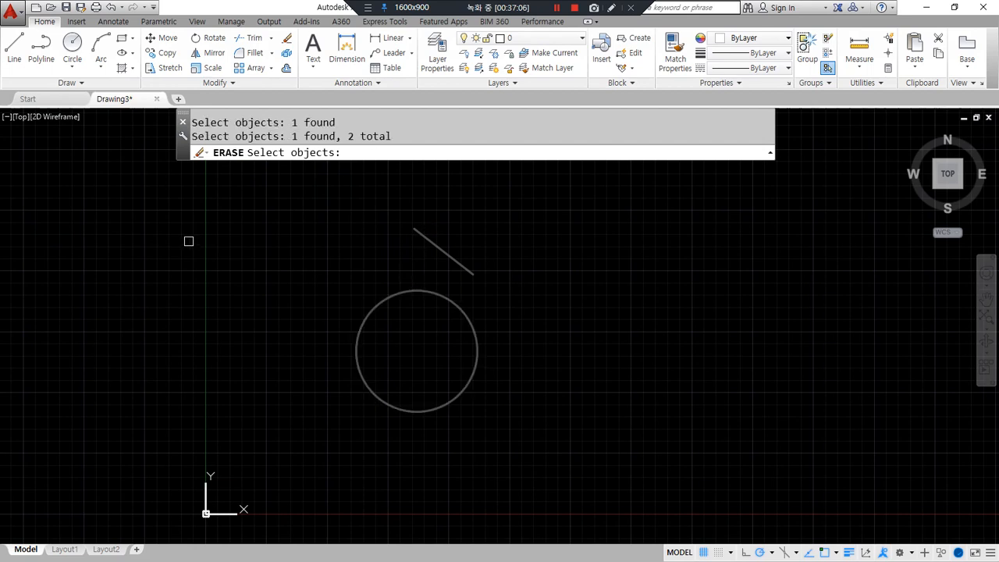
pyautogui.press('Escape')
# - Restart the Erase command and erase the sloping line and the circle, undoing the erasure
pyautogui.press('space')
pyautogui.click(471, 269)
pyautogui.click(453, 294)
pyautogui.press('space')
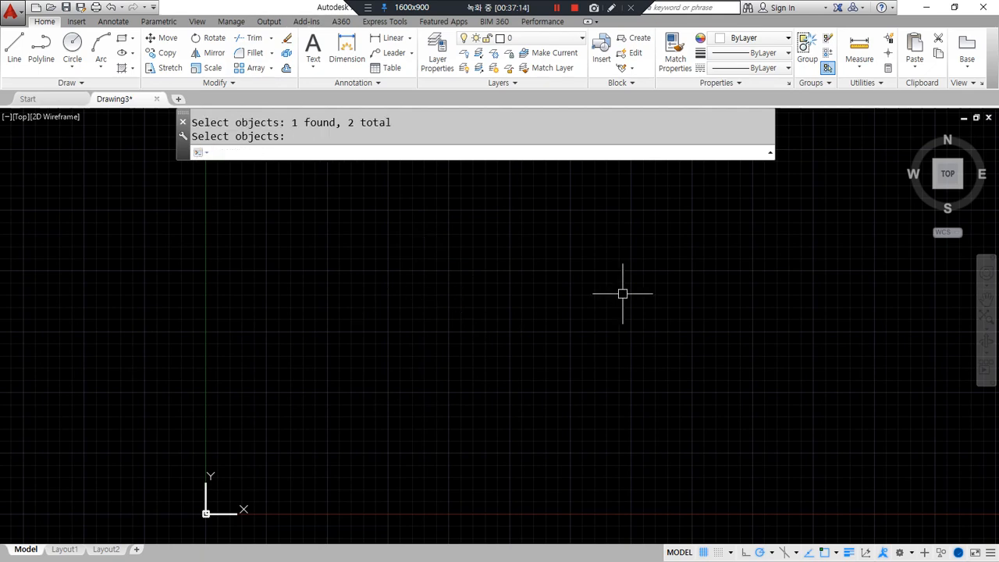
pyautogui.hotkey('ctrl', 'z')
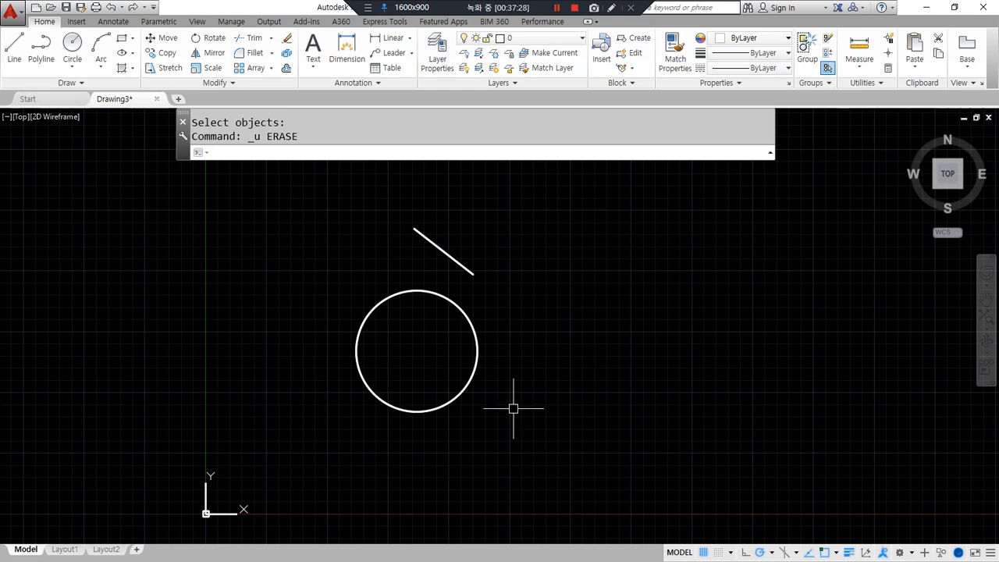
# - Preselect the sloping line and the circle and erase them with the full ERASE command name, undoing the result
pyautogui.click(464, 268)
pyautogui.click(456, 302)
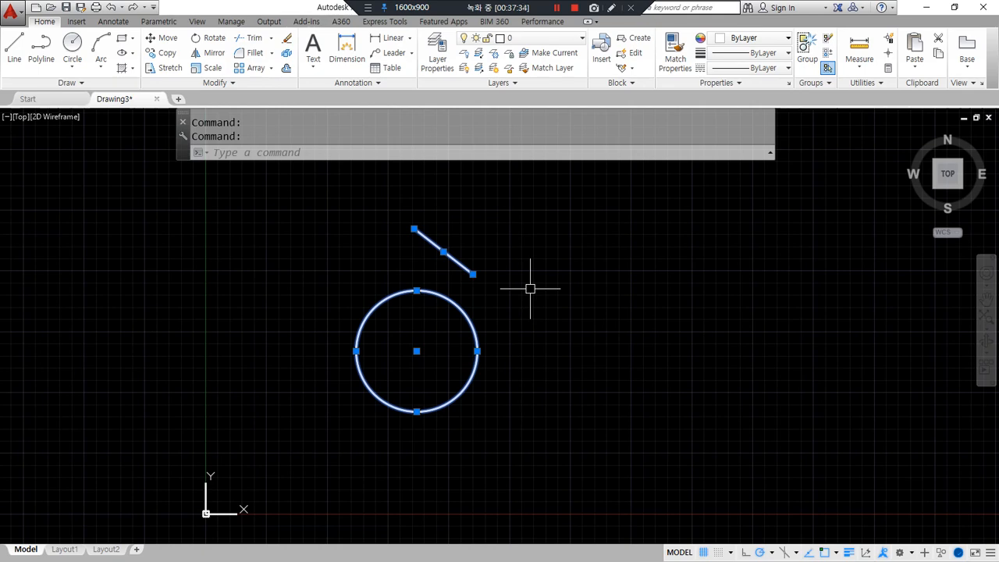
pyautogui.write('erase')
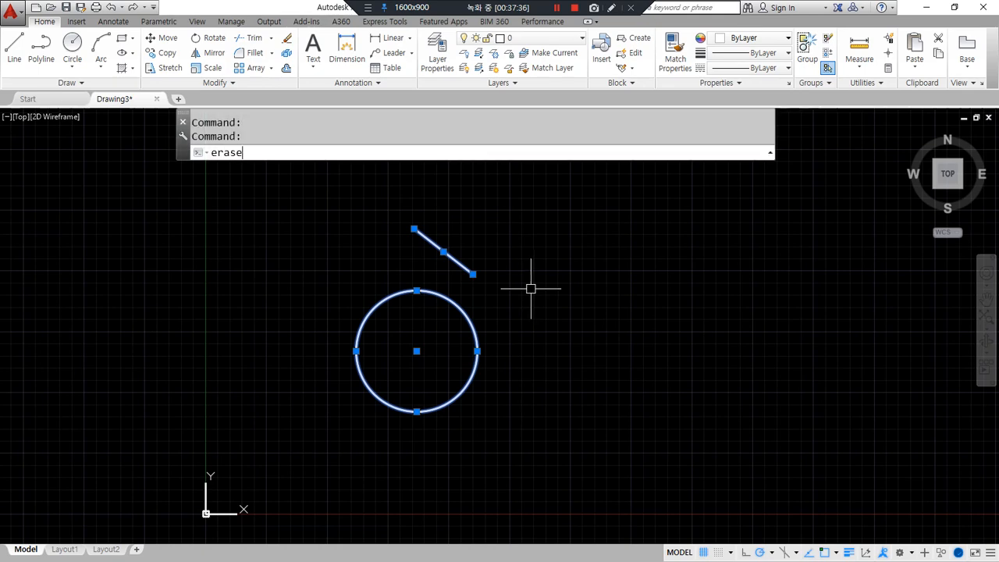
pyautogui.press('Return')
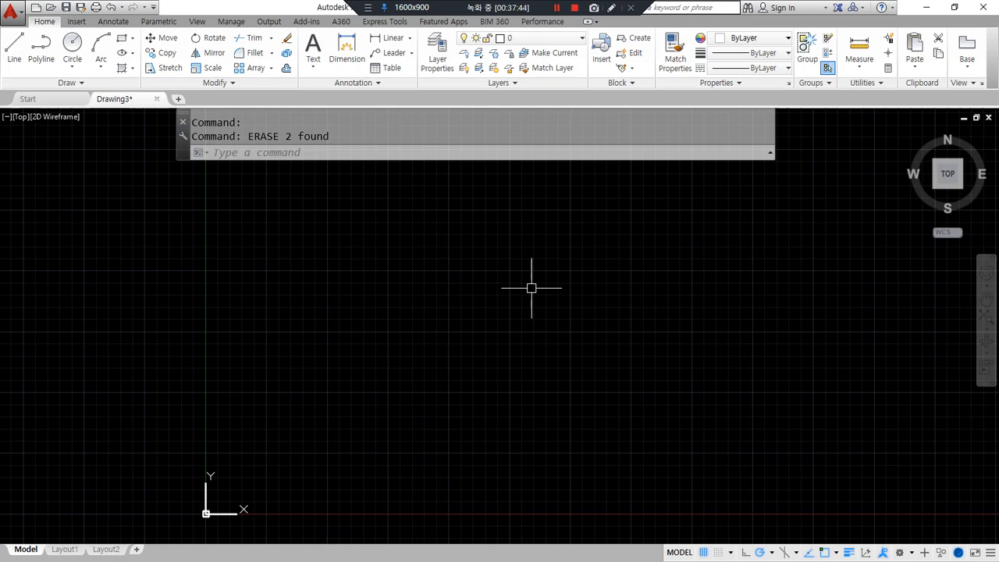
pyautogui.hotkey('ctrl', 'z')
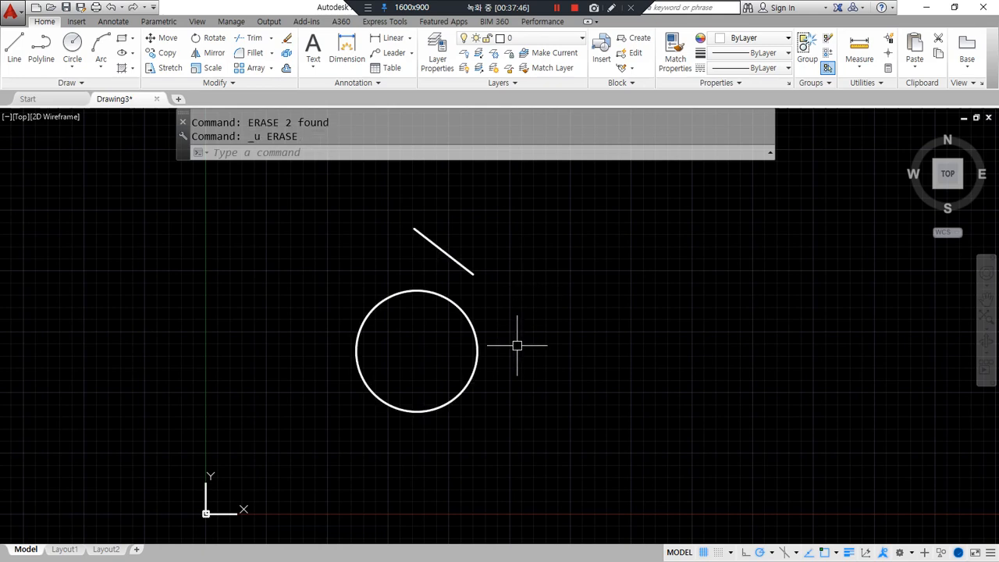
# - Run Erase with its alias E before picking the line and the circle as objects, and undo the erasure
pyautogui.write('e')
pyautogui.press('Return')
pyautogui.click(465, 267)
pyautogui.click(451, 297)
pyautogui.press('Return')
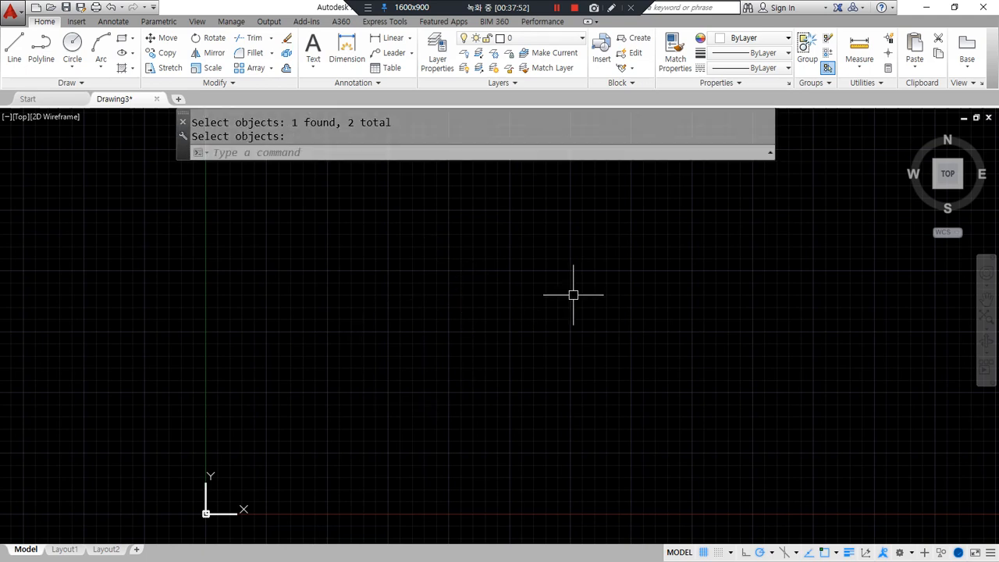
pyautogui.press('Escape')
pyautogui.hotkey('ctrl', 'z')
# - Preselect the line and the circle before erasing them with the alias E, and undo the erasure
pyautogui.click(461, 264)
pyautogui.click(461, 306)
pyautogui.write('e')
pyautogui.press('Return')
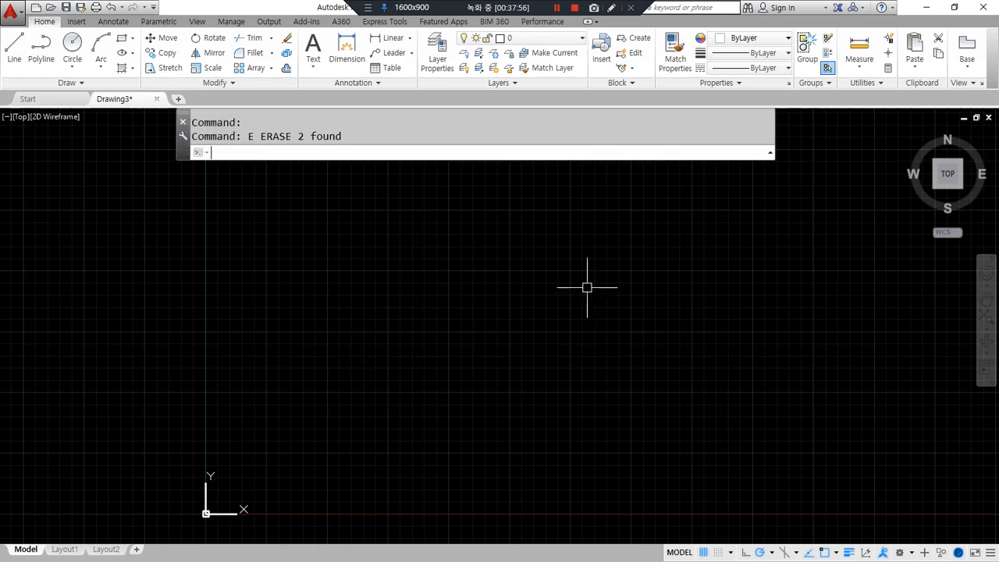
pyautogui.hotkey('ctrl', 'z')
# - Select the line and the circle again and delete them without a command name, undoing the deletion
pyautogui.click(468, 271)
pyautogui.click(456, 297)
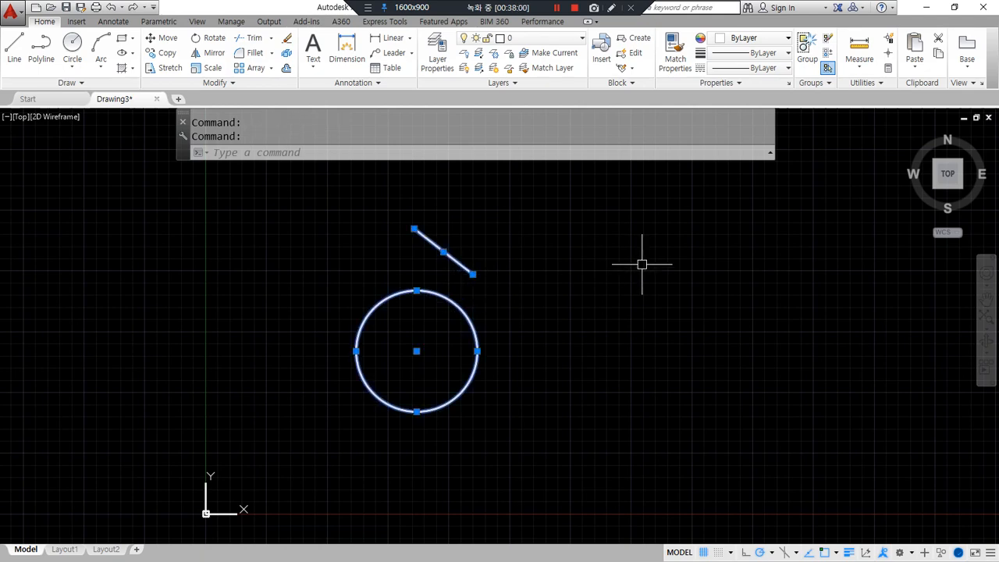
pyautogui.press('Delete')
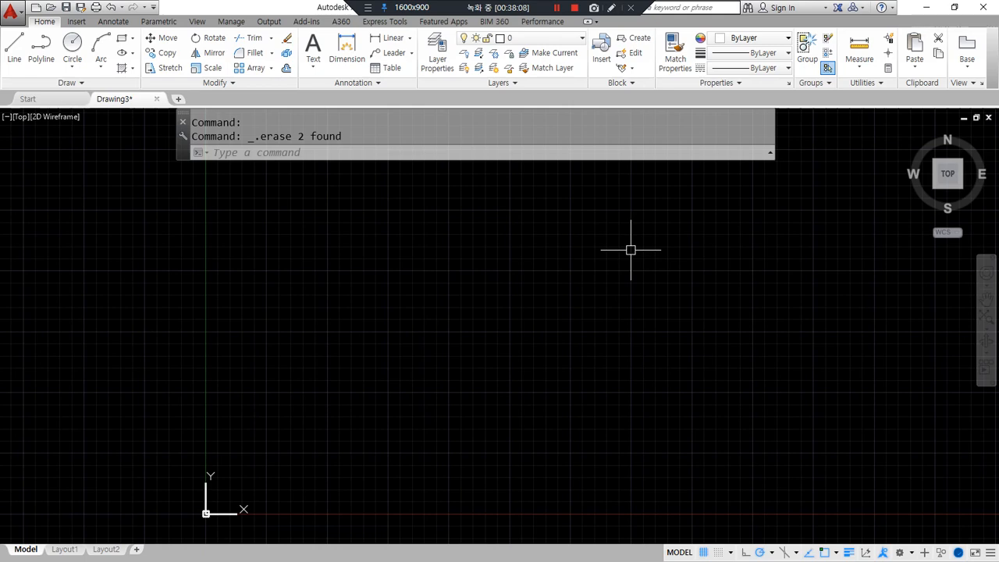
pyautogui.hotkey('ctrl', 'z')
# - Switch to Notepad and mark the Line and Erase entries, including the aliases L and E
pyautogui.hotkey('alt', 'Tab')
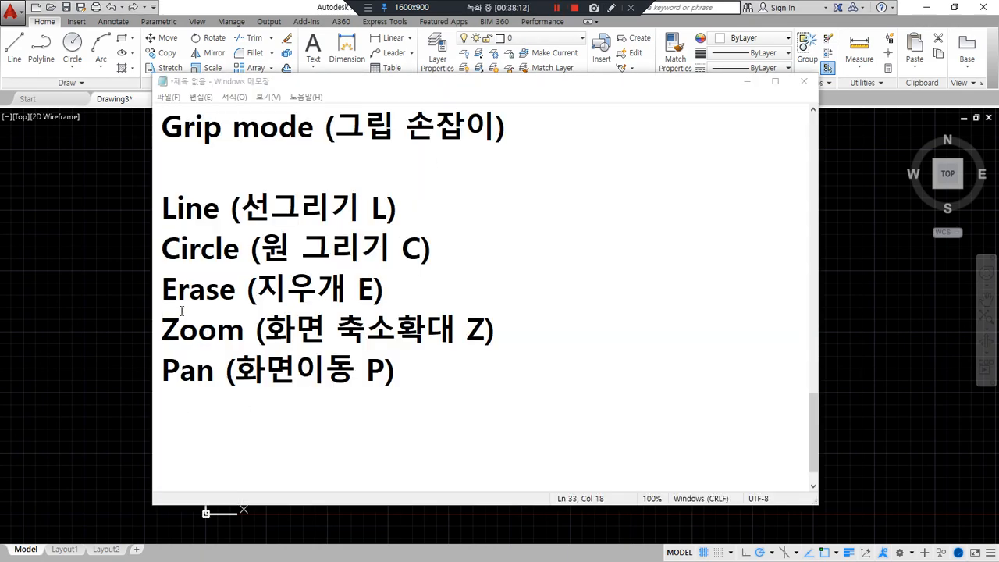
pyautogui.hotkey('alt', 'Tab')
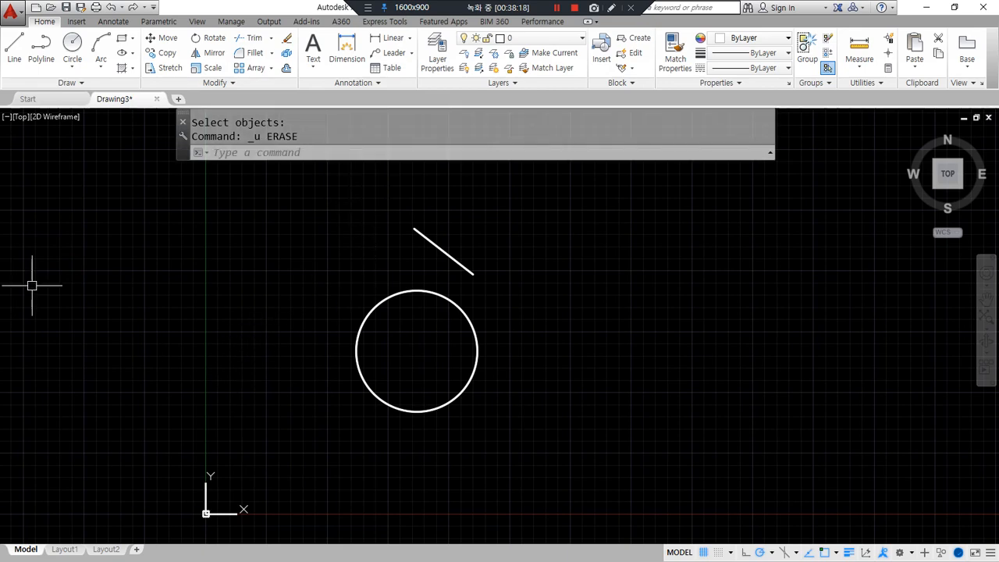
pyautogui.hotkey('alt', 'Tab')
pyautogui.moveTo(365, 226)
pyautogui.mouseDown()
pyautogui.moveTo(387, 200)
pyautogui.moveTo(382, 222)
pyautogui.mouseUp()
pyautogui.moveTo(215, 225); pyautogui.dragTo(139, 224)
pyautogui.moveTo(399, 220); pyautogui.dragTo(370, 222)
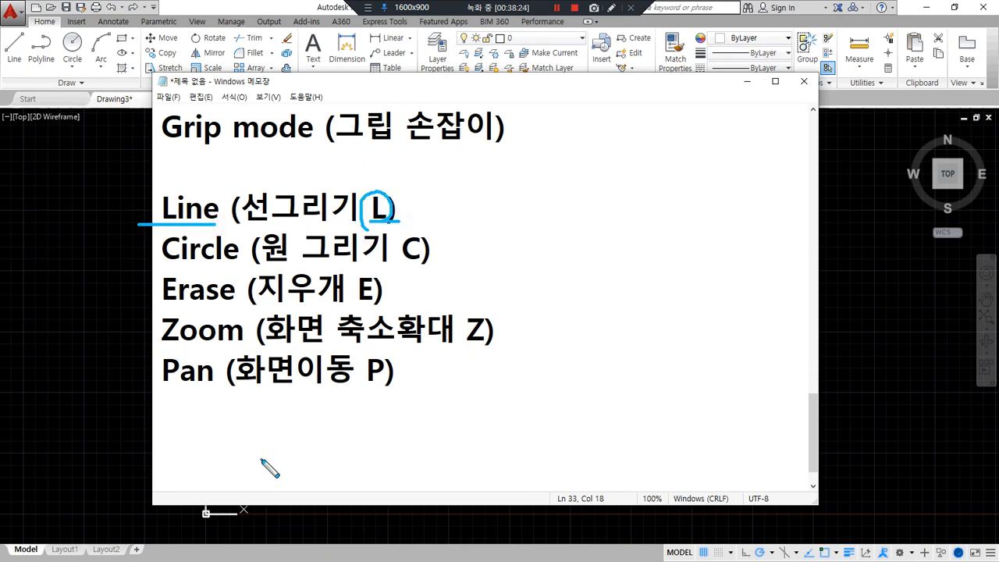
pyautogui.moveTo(237, 302); pyautogui.dragTo(132, 304)
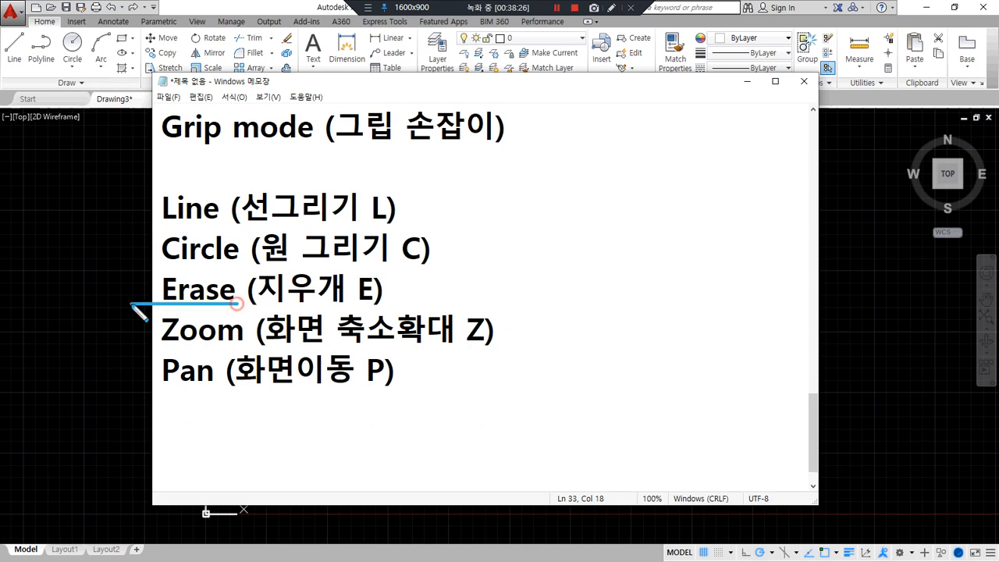
pyautogui.moveTo(373, 301); pyautogui.dragTo(361, 302)
pyautogui.moveTo(218, 307)
pyautogui.mouseDown()
pyautogui.moveTo(165, 311)
pyautogui.moveTo(189, 275)
pyautogui.moveTo(228, 291)
pyautogui.moveTo(222, 303)
pyautogui.mouseUp()
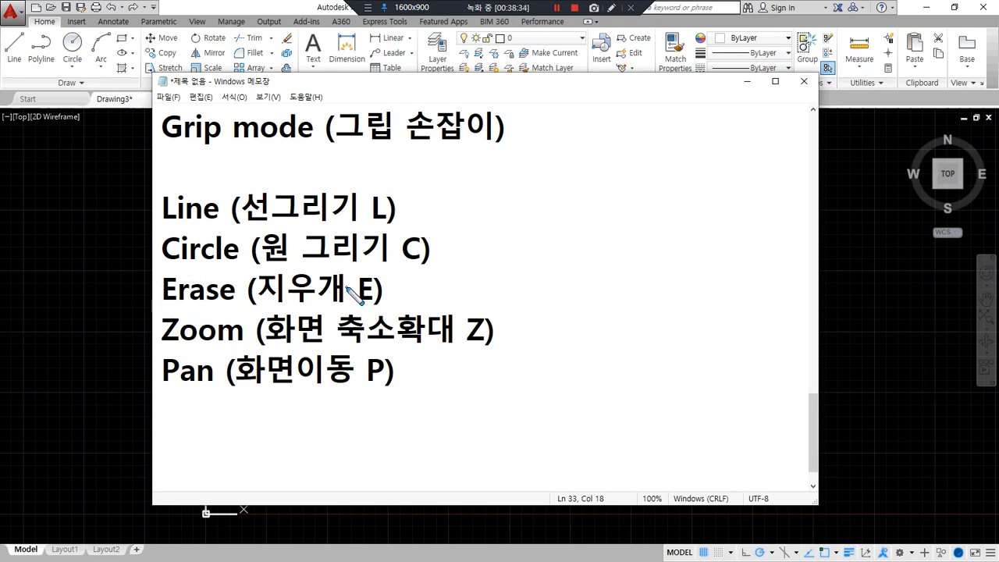
# - Circle the aliases E and Z, and underline the Zoom and Pan entries in the notes, clearing the marks
pyautogui.moveTo(377, 312)
pyautogui.mouseDown()
pyautogui.moveTo(368, 273)
pyautogui.moveTo(380, 308)
pyautogui.mouseUp()
pyautogui.moveTo(491, 352)
pyautogui.mouseDown()
pyautogui.moveTo(465, 351)
pyautogui.moveTo(501, 329)
pyautogui.moveTo(494, 347)
pyautogui.mouseUp()
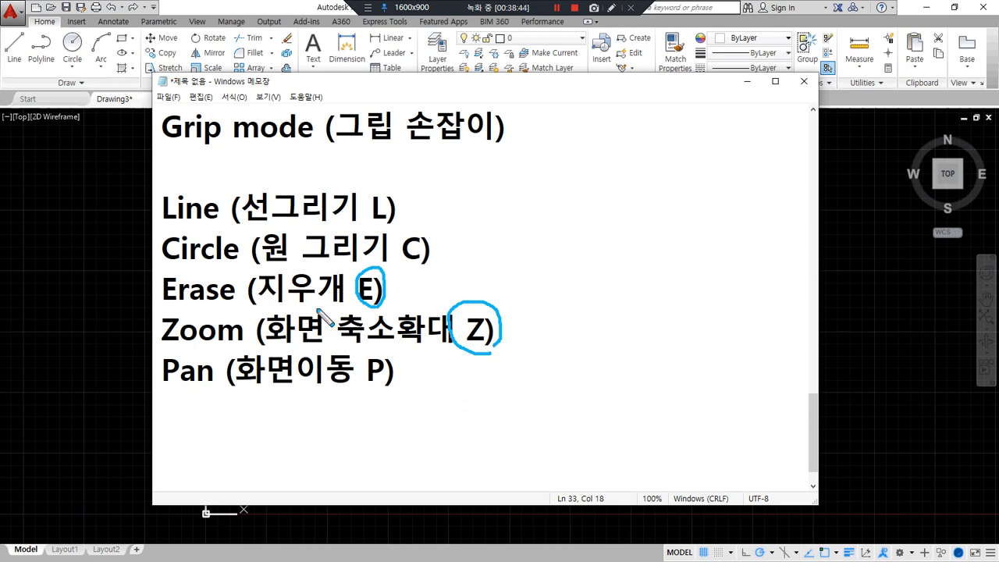
pyautogui.press('Delete')
pyautogui.moveTo(180, 343); pyautogui.dragTo(468, 342)
pyautogui.moveTo(165, 388); pyautogui.dragTo(374, 384)
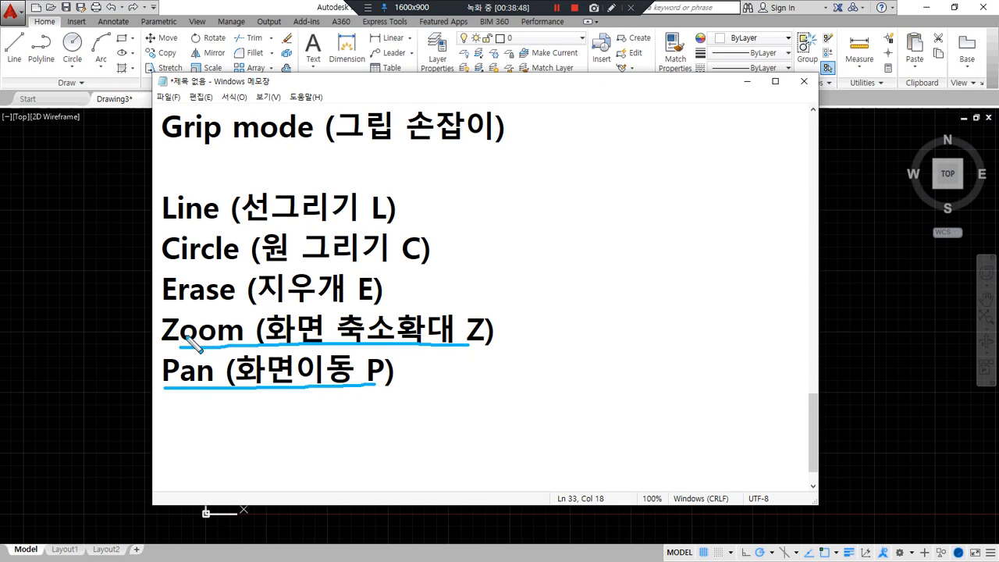
pyautogui.press('Escape')
# - Switch to AutoCAD and zoom in on the upper part of the circle with a Zoom window
pyautogui.click(117, 314)
pyautogui.write('z')
pyautogui.press('Return')
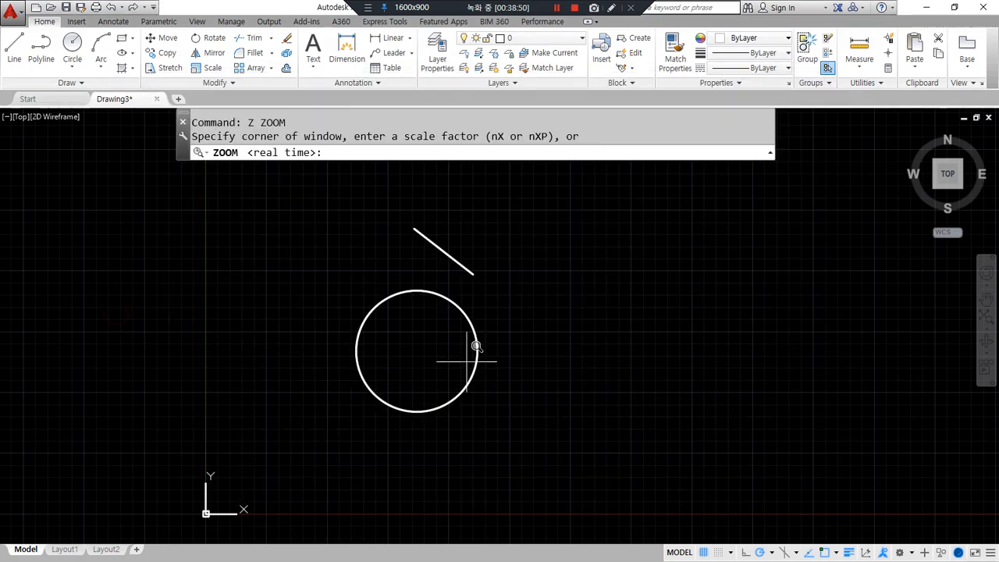
pyautogui.click(382, 262)
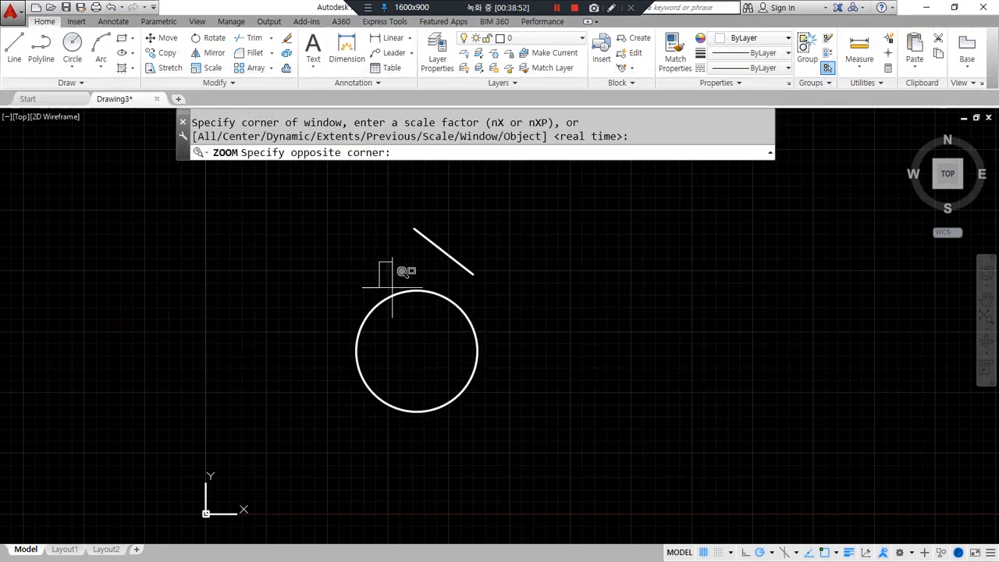
pyautogui.click(428, 325)
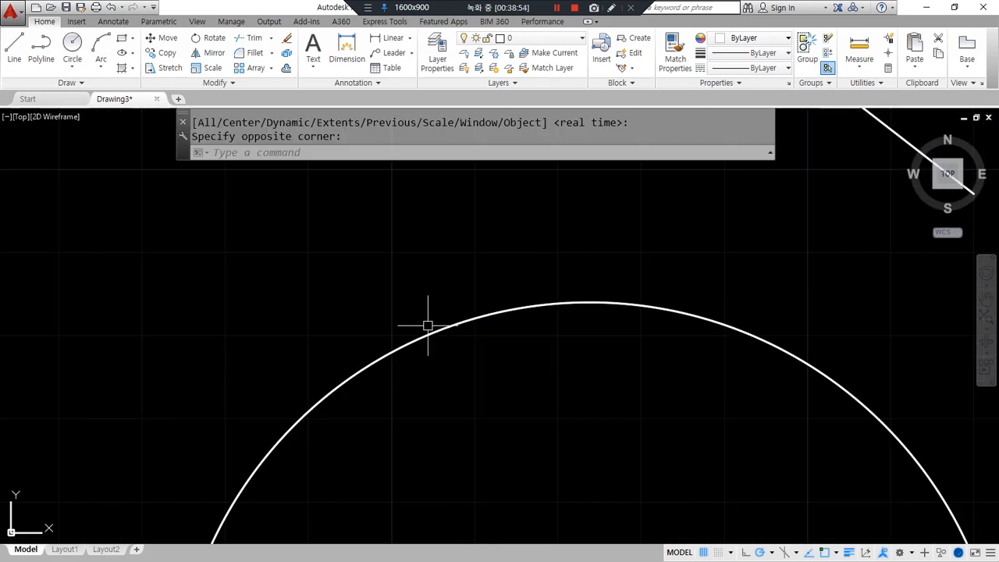
# - Zoom out to the whole circle and line, shift the view slightly, and zoom in and out at the circle's top
pyautogui.scroll(-9, 427, 325)
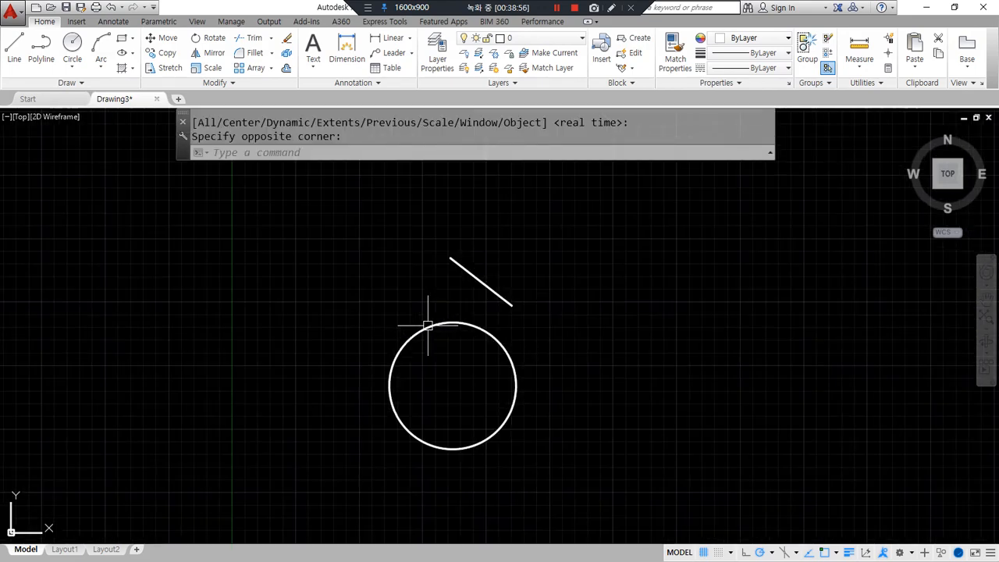
pyautogui.moveTo(423, 324); pyautogui.dragTo(410, 291, button='middle')
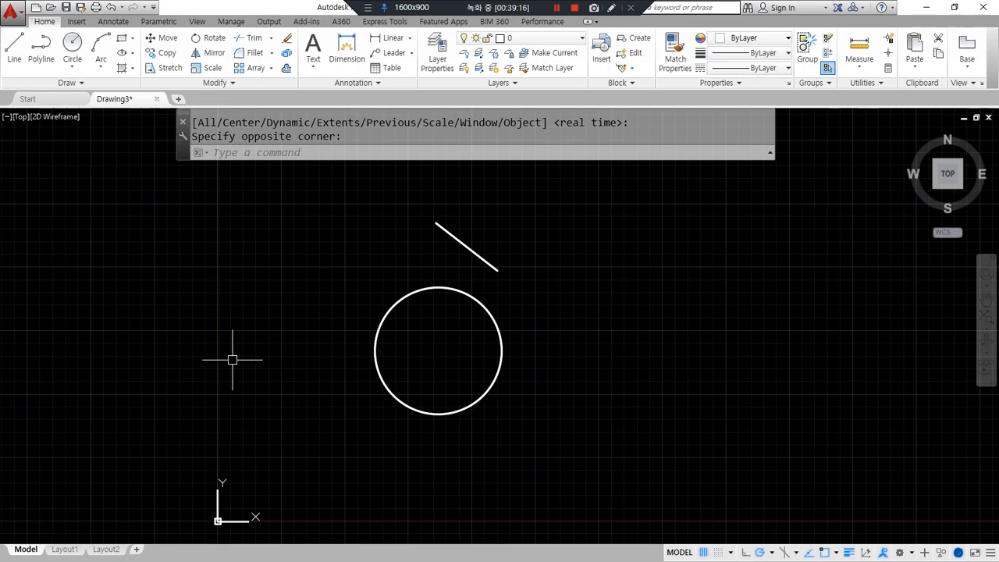
pyautogui.scroll(4, 494, 281)
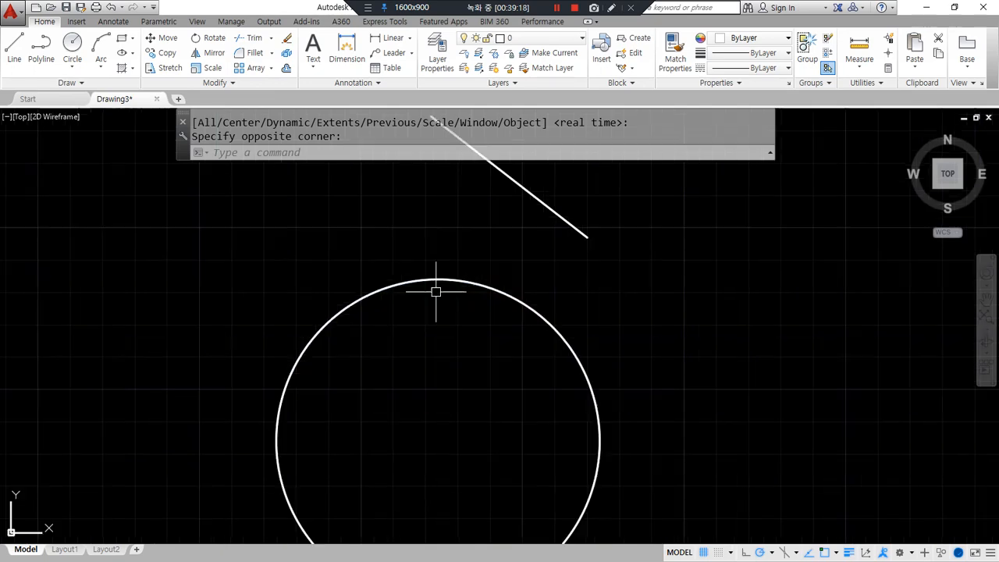
pyautogui.scroll(-6, 495, 281)
pyautogui.scroll(8, 495, 290)
pyautogui.scroll(-8, 496, 289)
pyautogui.scroll(4, 495, 285)
pyautogui.scroll(-4, 494, 291)
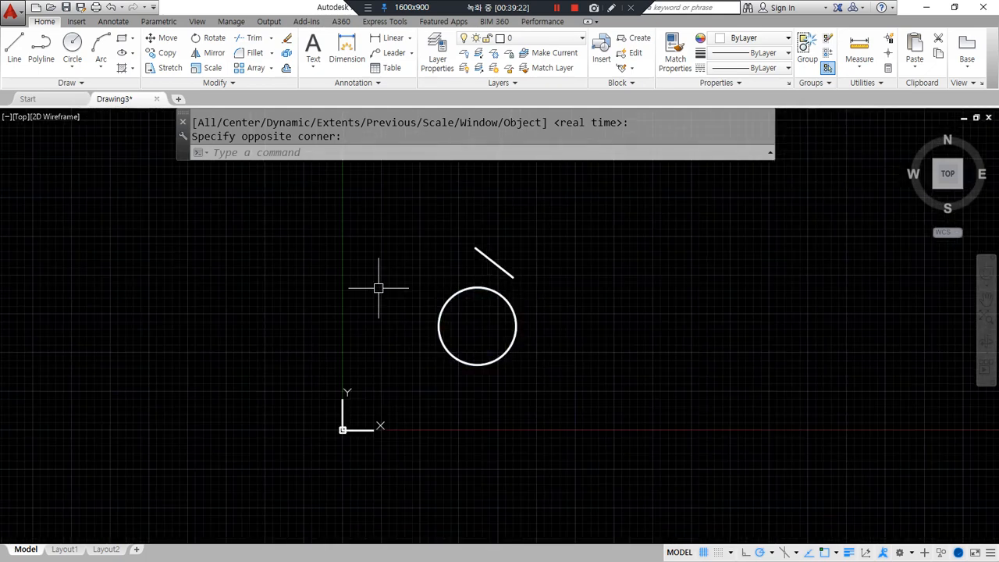
# - Zoom in and out repeatedly at different points around the circle and the line
pyautogui.scroll(5, 377, 288)
pyautogui.scroll(-5, 450, 281)
pyautogui.scroll(8, 539, 299)
pyautogui.scroll(-4, 540, 299)
pyautogui.scroll(4, 541, 299)
pyautogui.scroll(-7, 541, 297)
pyautogui.scroll(5, 470, 287)
pyautogui.scroll(-4, 470, 286)
pyautogui.scroll(2, 469, 286)
pyautogui.scroll(-2, 468, 286)
pyautogui.scroll(2, 509, 241)
pyautogui.scroll(-2, 499, 248)
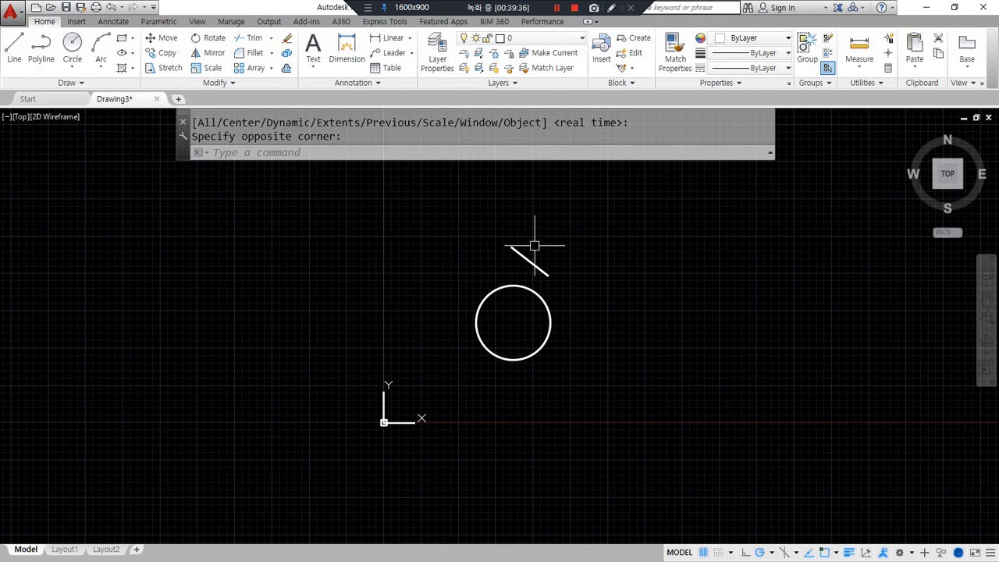
# - Zoom in on the line's upper end and back out, repeating the zoom around the line and circle
pyautogui.scroll(5, 512, 248)
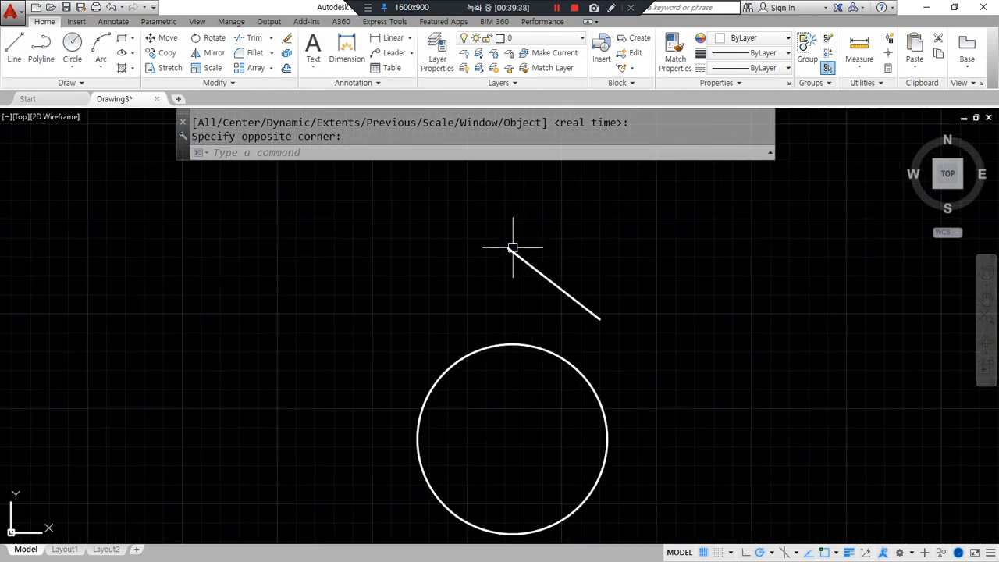
pyautogui.scroll(-6, 512, 248)
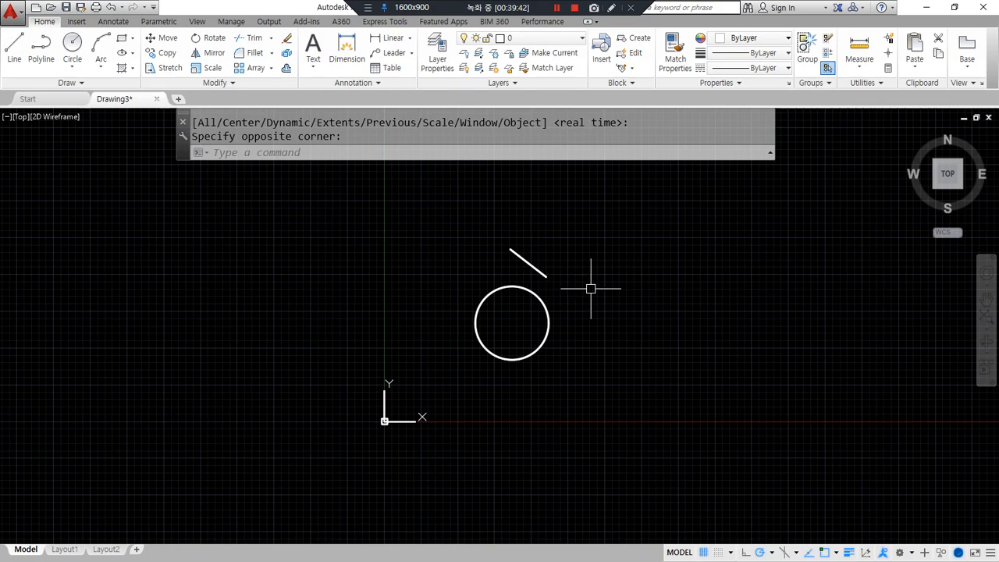
pyautogui.scroll(8, 562, 319)
pyautogui.scroll(-8, 562, 322)
pyautogui.scroll(-2, 561, 322)
pyautogui.scroll(9, 475, 325)
pyautogui.scroll(-7, 475, 326)
pyautogui.scroll(-2, 475, 326)
pyautogui.scroll(5, 598, 325)
pyautogui.scroll(-5, 598, 326)
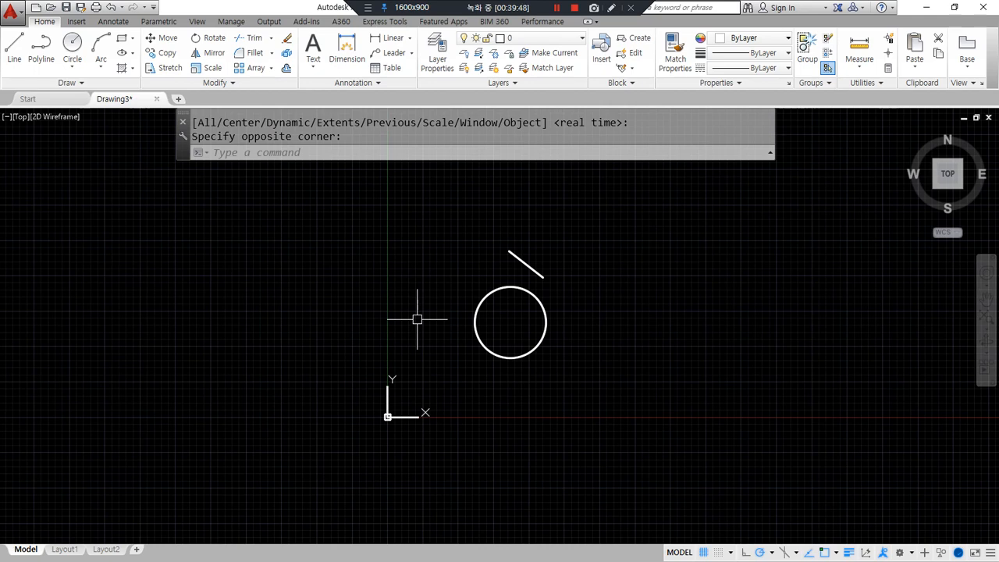
pyautogui.press('BackSpace')
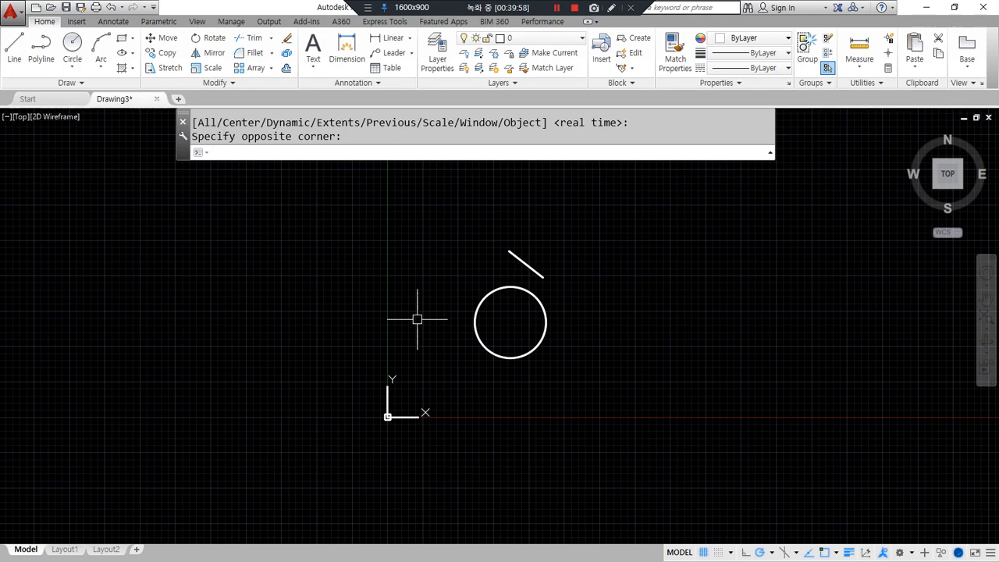
pyautogui.press('Escape')
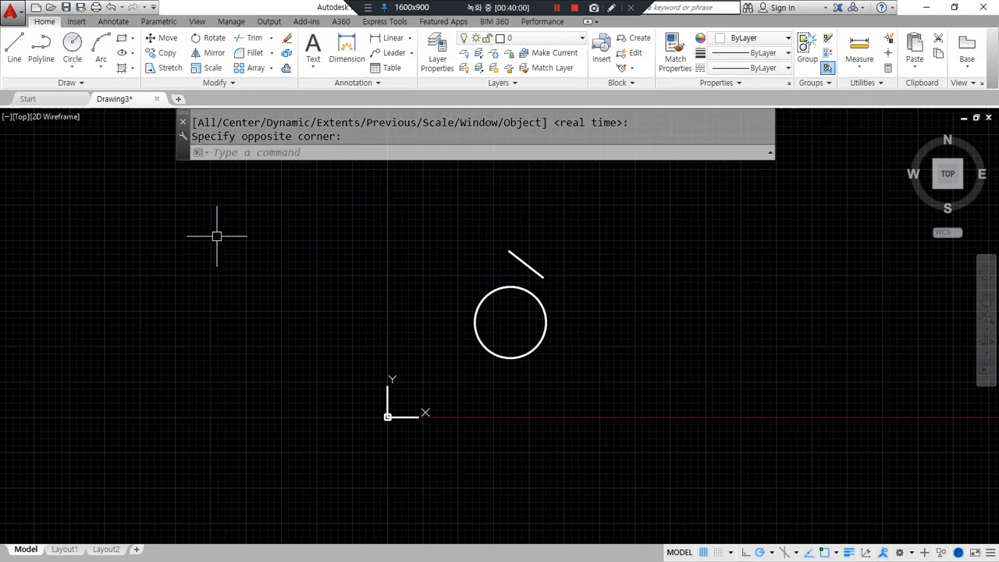
# - Pan the drawing toward the upper left and fit all objects to the view with Zoom Extents
pyautogui.moveTo(473, 273)
pyautogui.mouseDown(button='middle')
pyautogui.moveTo(408, 281)
pyautogui.moveTo(414, 250)
pyautogui.moveTo(335, 227)
pyautogui.moveTo(499, 248)
pyautogui.moveTo(262, 251)
pyautogui.moveTo(611, 272)
pyautogui.moveTo(236, 252)
pyautogui.moveTo(593, 250)
pyautogui.moveTo(296, 236)
pyautogui.moveTo(258, 223)
pyautogui.moveTo(604, 262)
pyautogui.moveTo(137, 199)
pyautogui.moveTo(212, 215)
pyautogui.moveTo(596, 227)
pyautogui.moveTo(226, 241)
pyautogui.moveTo(660, 263)
pyautogui.moveTo(553, 270)
pyautogui.moveTo(667, 270)
pyautogui.moveTo(334, 250)
pyautogui.moveTo(632, 241)
pyautogui.moveTo(280, 243)
pyautogui.moveTo(676, 242)
pyautogui.moveTo(450, 243)
pyautogui.mouseUp(button='middle')
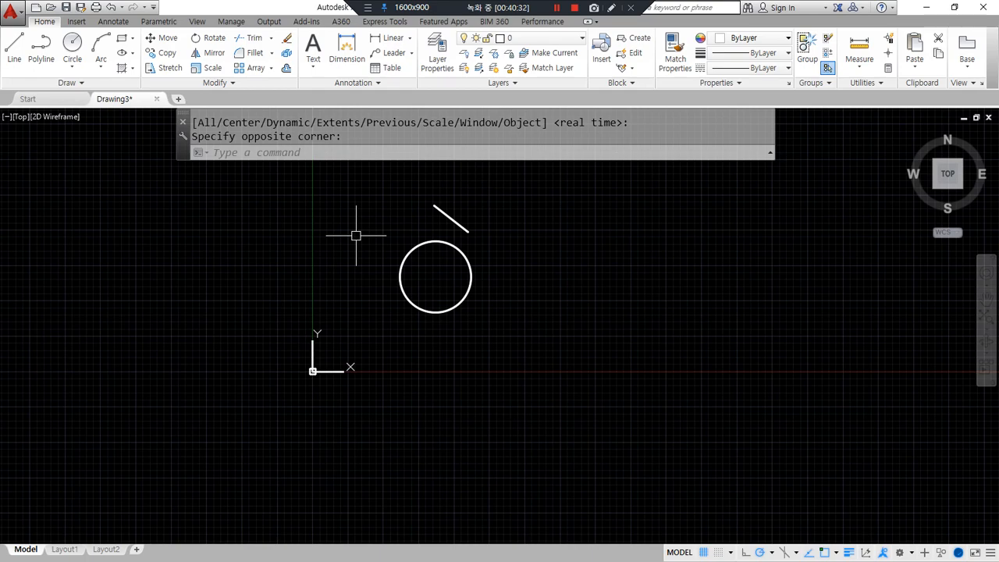
pyautogui.middleClick(455, 235)
pyautogui.middleClick(456, 235)
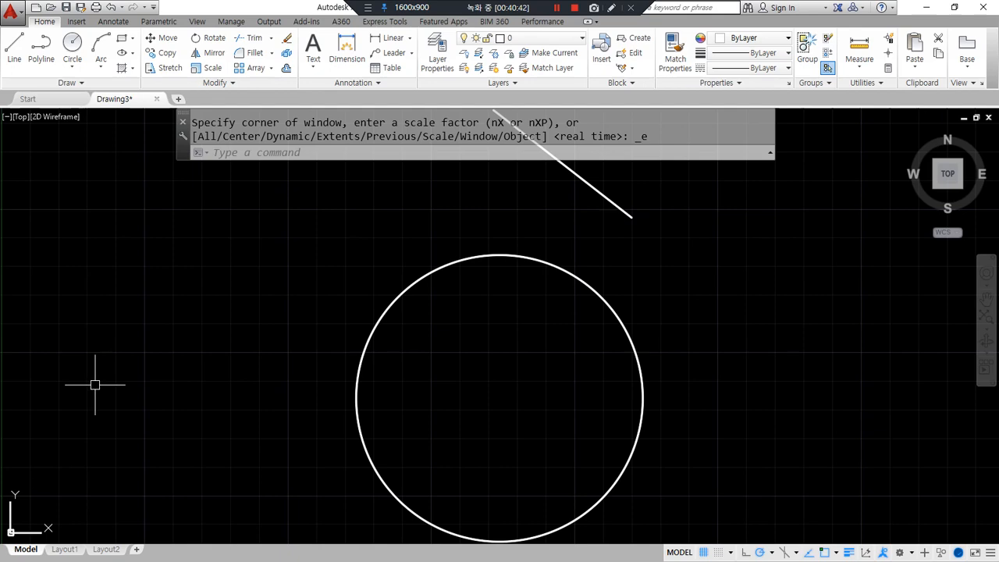
# - Zoom out and pan the circle and line around the drawing area, restoring the full view with Zoom Extents
pyautogui.scroll(-6, 387, 392)
pyautogui.moveTo(382, 401); pyautogui.dragTo(614, 308, button='middle')
pyautogui.scroll(2, 673, 296)
pyautogui.moveTo(672, 296); pyautogui.dragTo(543, 365, button='middle')
pyautogui.scroll(-4, 617, 350)
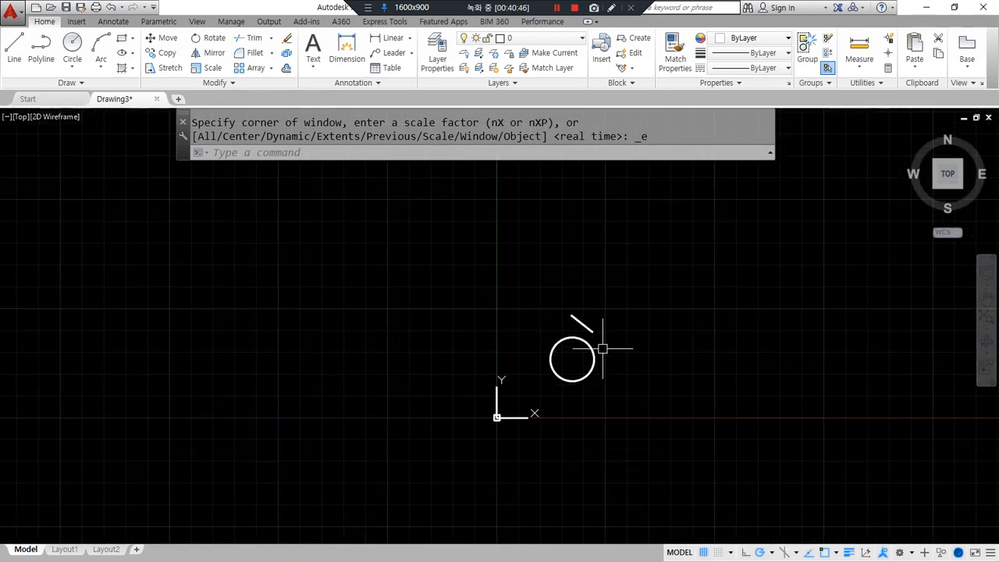
pyautogui.scroll(-3, 601, 349)
pyautogui.scroll(8, 600, 350)
pyautogui.middleClick(604, 350)
pyautogui.middleClick(604, 350)
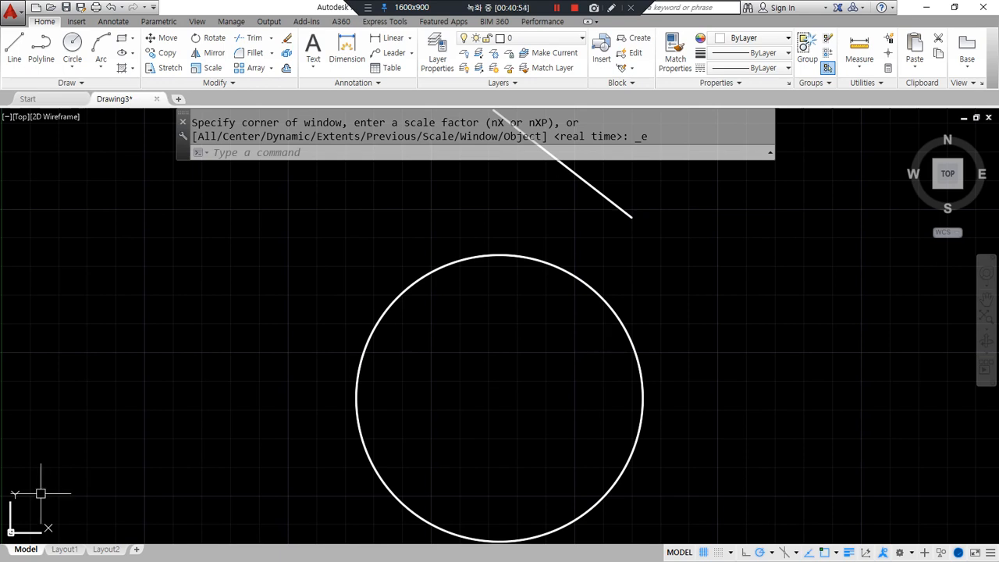
# - Switch to Notepad and add the line "휠을 돌리면 Zoom in/out" below the Zoom entry
pyautogui.hotkey('alt', 'Tab')
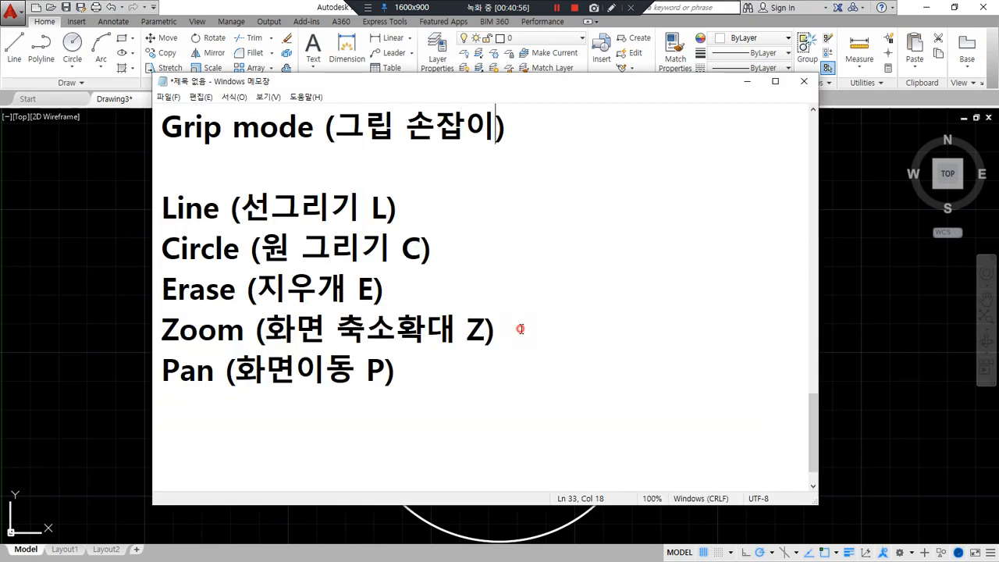
pyautogui.press('Return')
pyautogui.write('휠을 ㄷ')
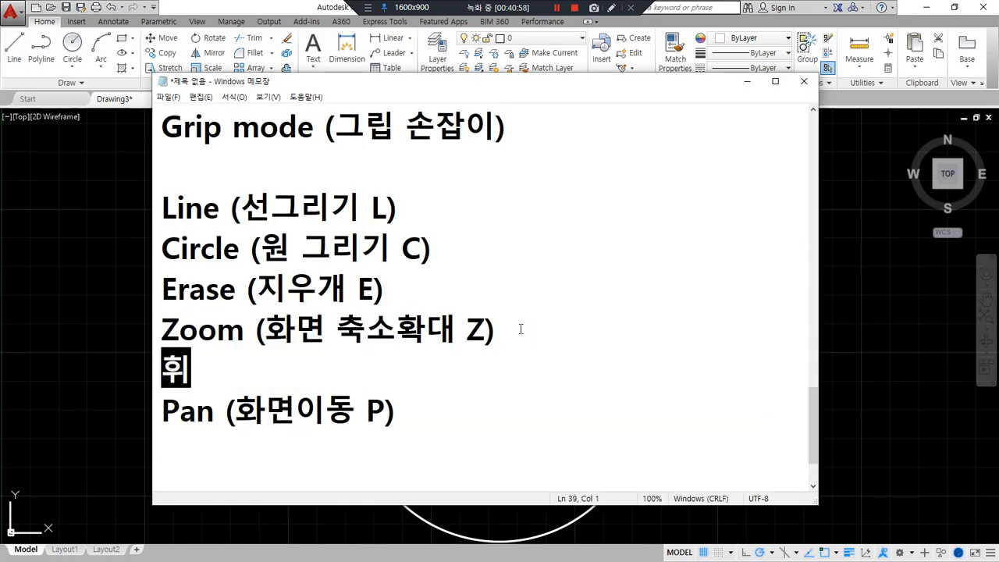
pyautogui.write('돌리면 z')
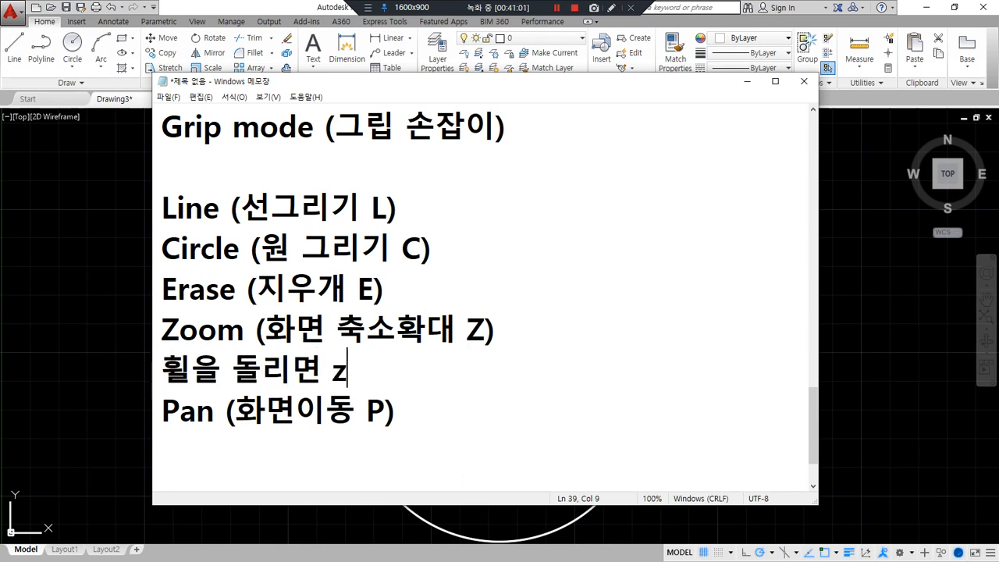
pyautogui.press('BackSpace')
pyautogui.write('Zomm')
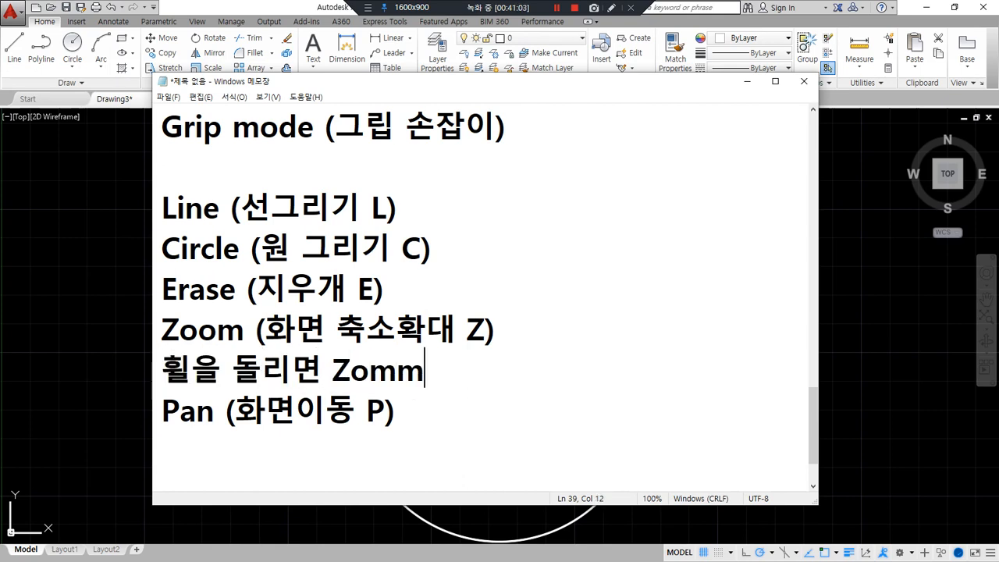
pyautogui.press('BackSpace')
pyautogui.press('BackSpace')
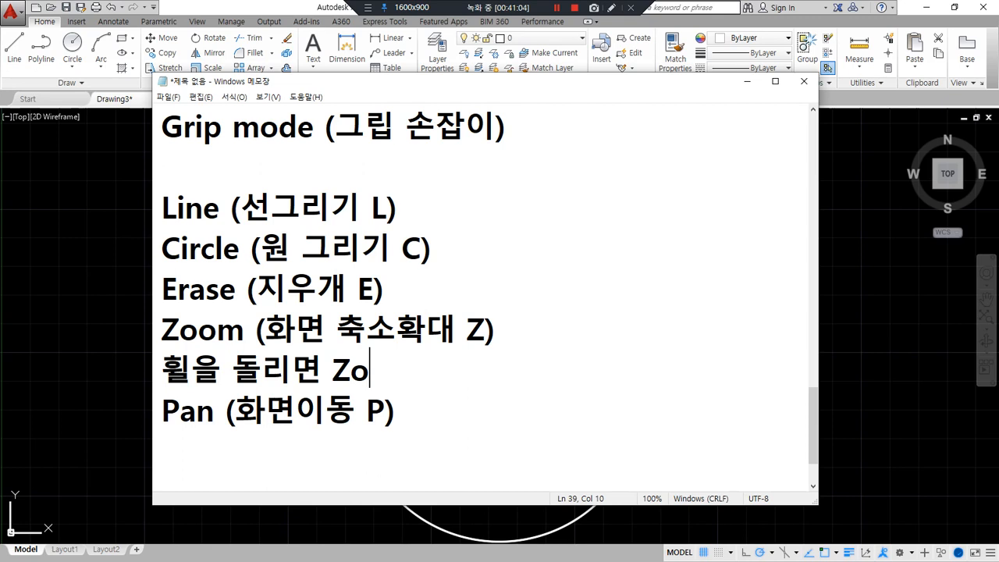
pyautogui.write('om in/out')
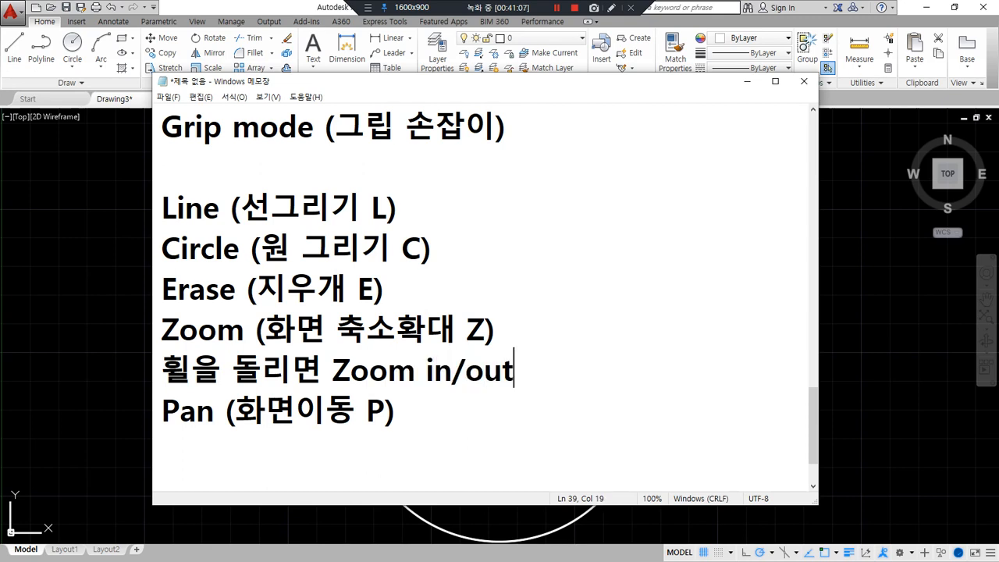
pyautogui.press('Return')
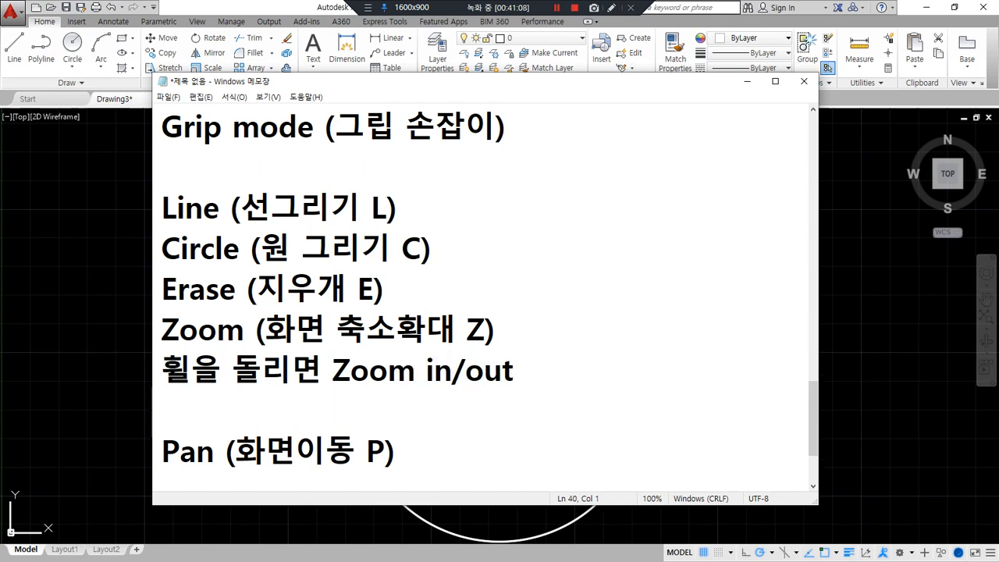
# - Write "휠을 두번 누르면(더블클릭) Zoom Extent(화면맞춤)" on the line above the Pan entry
pyautogui.write('휠을 두번 누르면(더블클릭) Zoom Extent')
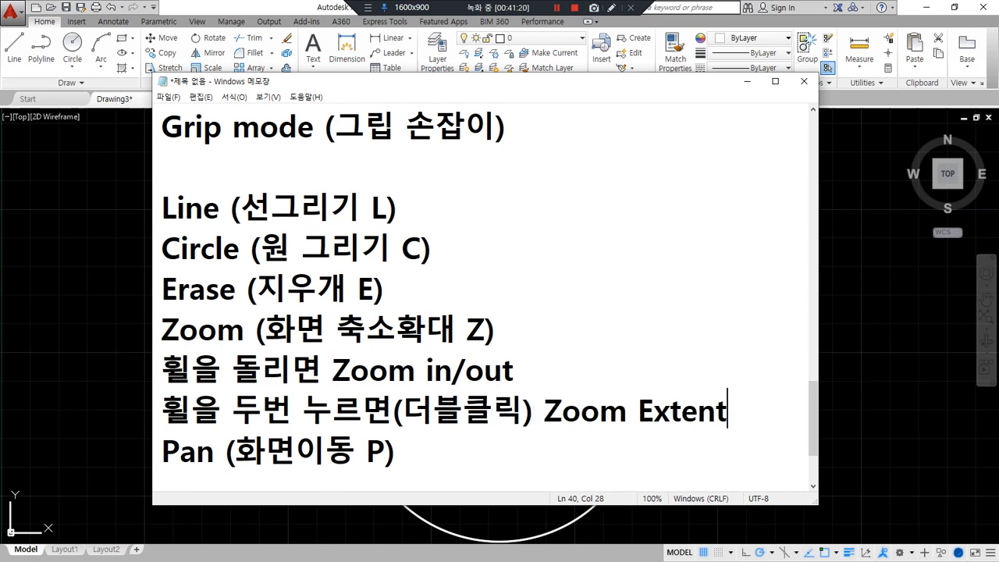
pyautogui.write('(화면만ㅊ')
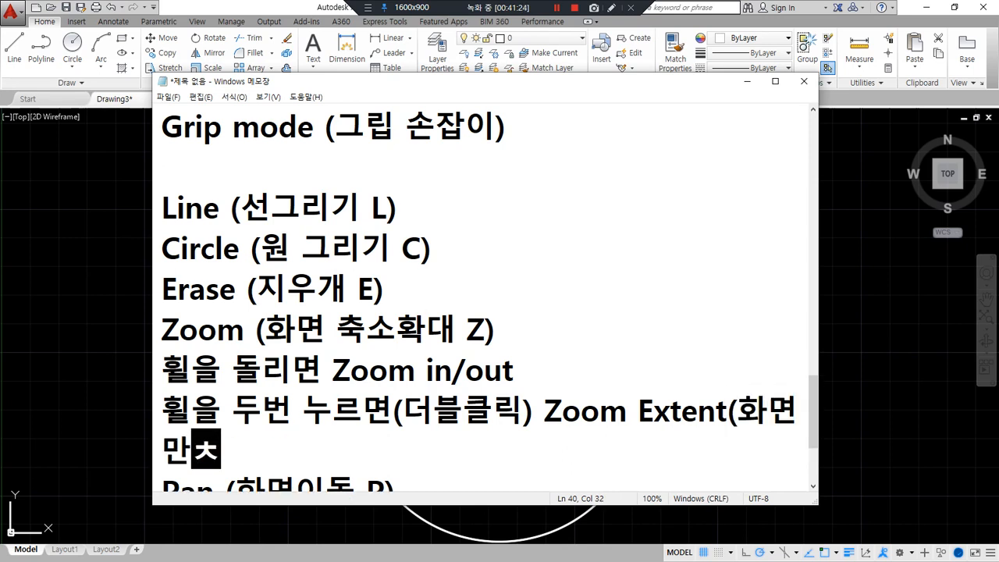
pyautogui.press('BackSpace')
pyautogui.press('BackSpace')
pyautogui.write('맞춤ㄴ')
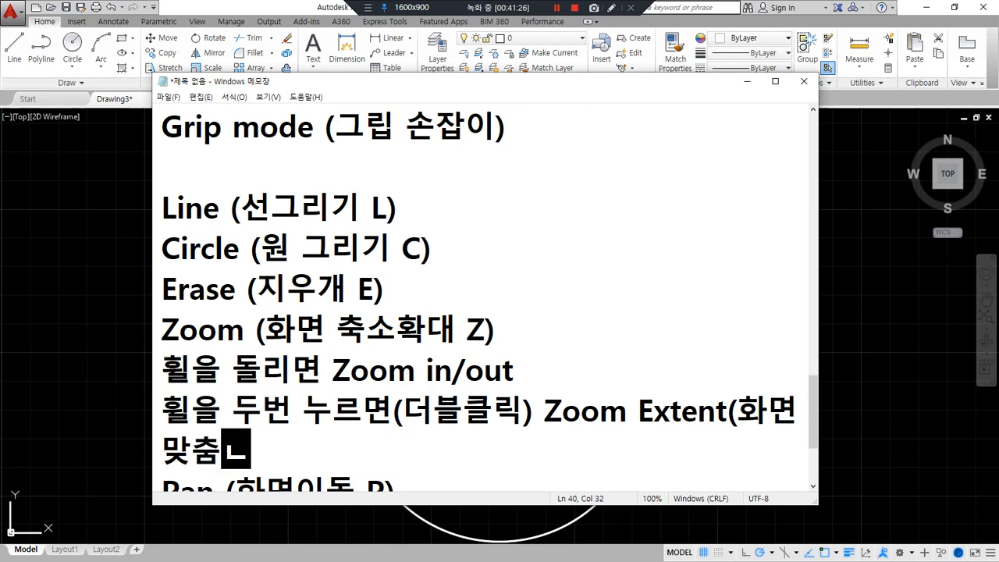
pyautogui.press('BackSpace')
pyautogui.write(')')
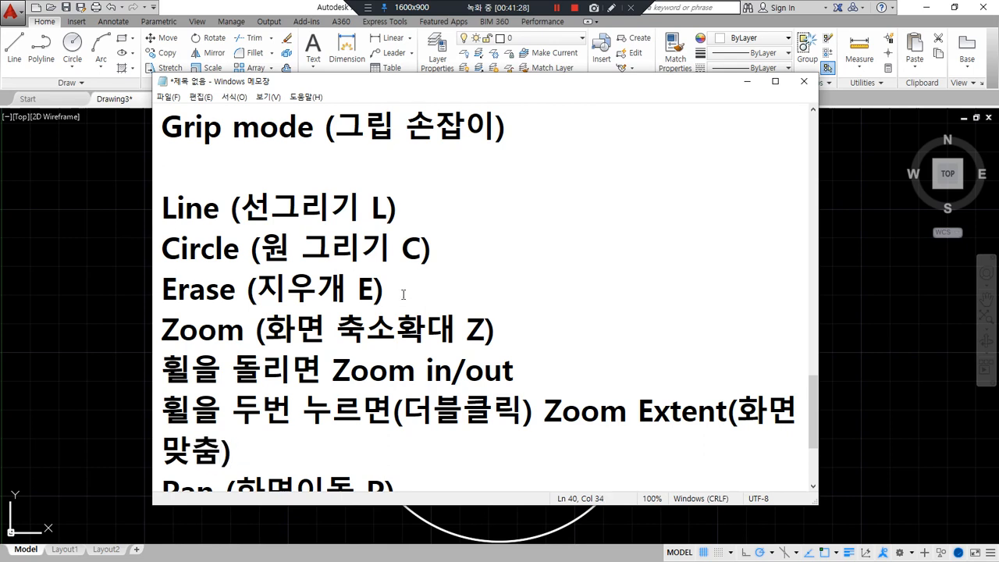
# - Shorten the Zoom Extent note to "휠을 더블클릭 Zoom Extent(화면맞춤)" and append "휠 드래그" to the Pan entry
pyautogui.scroll(-1, 380, 309)
pyautogui.moveTo(407, 290); pyautogui.dragTo(228, 291)
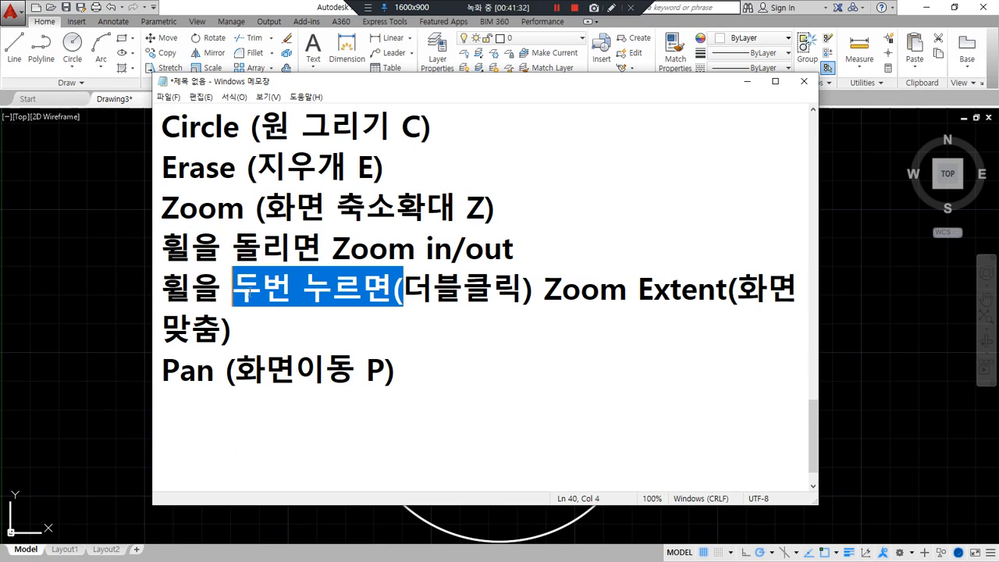
pyautogui.press('BackSpace')
pyautogui.click(359, 303)
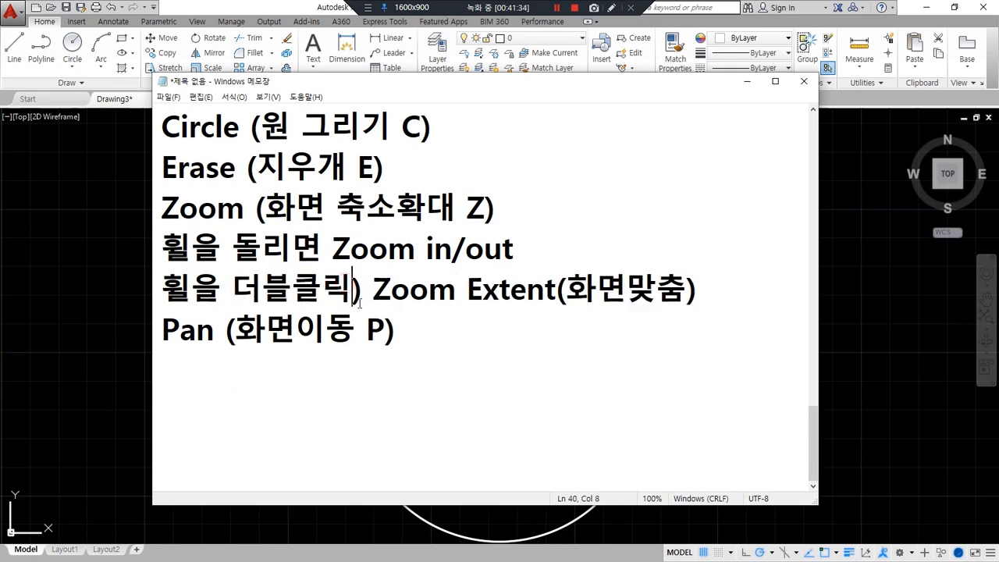
pyautogui.press('Delete')
pyautogui.click(434, 334)
pyautogui.write('휠 드래그')
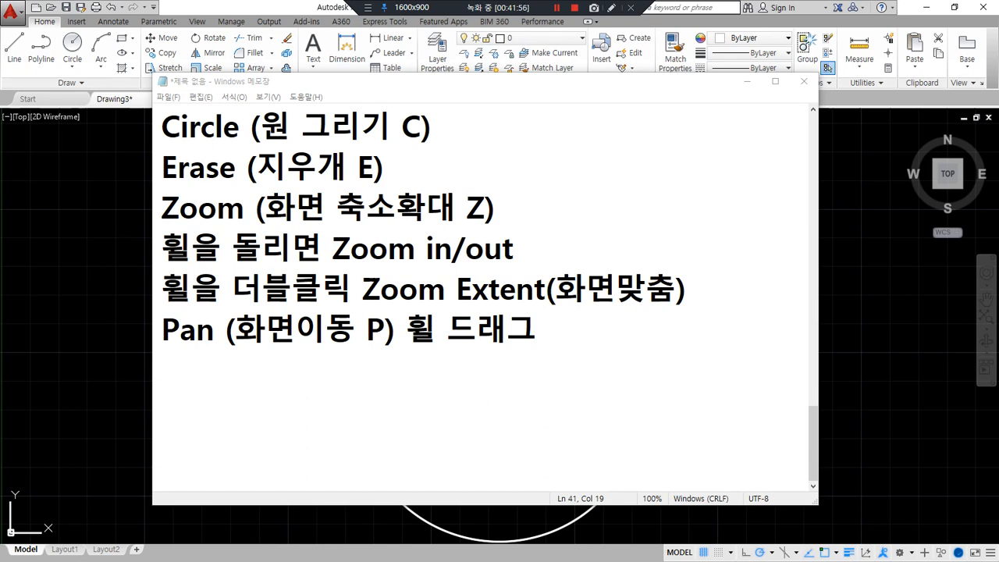
# - Circle the Line and Circle entries in the notes with the screen pen and undo the mark
pyautogui.scroll(1, 434, 267)
pyautogui.moveTo(434, 267)
pyautogui.mouseDown()
pyautogui.moveTo(257, 282)
pyautogui.moveTo(123, 195)
pyautogui.moveTo(461, 217)
pyautogui.moveTo(384, 287)
pyautogui.mouseUp()
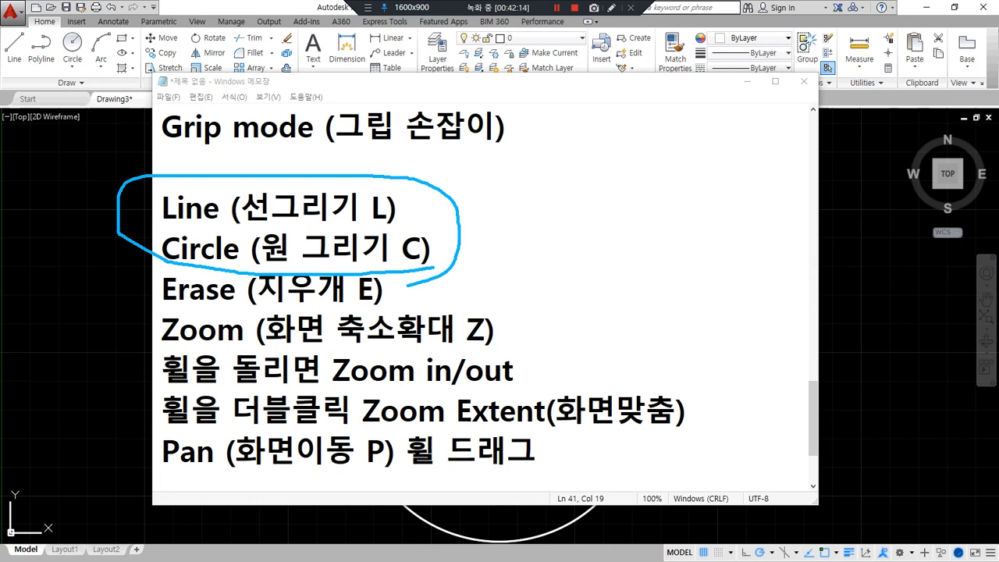
pyautogui.hotkey('ctrl', 'z')
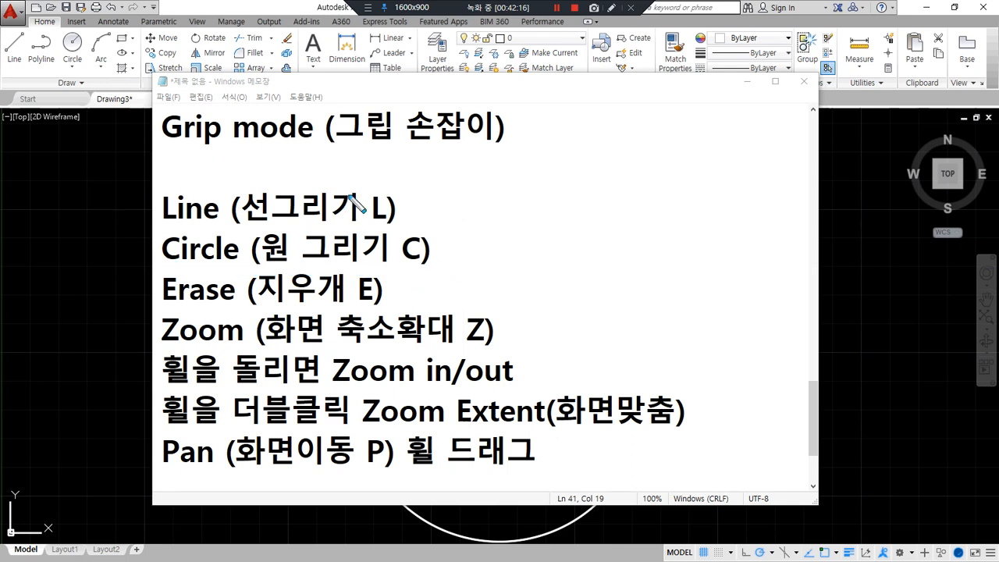
# - Sketch a T-square and two triangles over the notes beside the Line entry with the screen pen, clearing each drawing
pyautogui.moveTo(432, 152)
pyautogui.mouseDown()
pyautogui.moveTo(434, 200)
pyautogui.moveTo(421, 180)
pyautogui.moveTo(429, 152)
pyautogui.moveTo(434, 165)
pyautogui.moveTo(590, 178)
pyautogui.moveTo(667, 199)
pyautogui.moveTo(437, 193)
pyautogui.mouseUp()
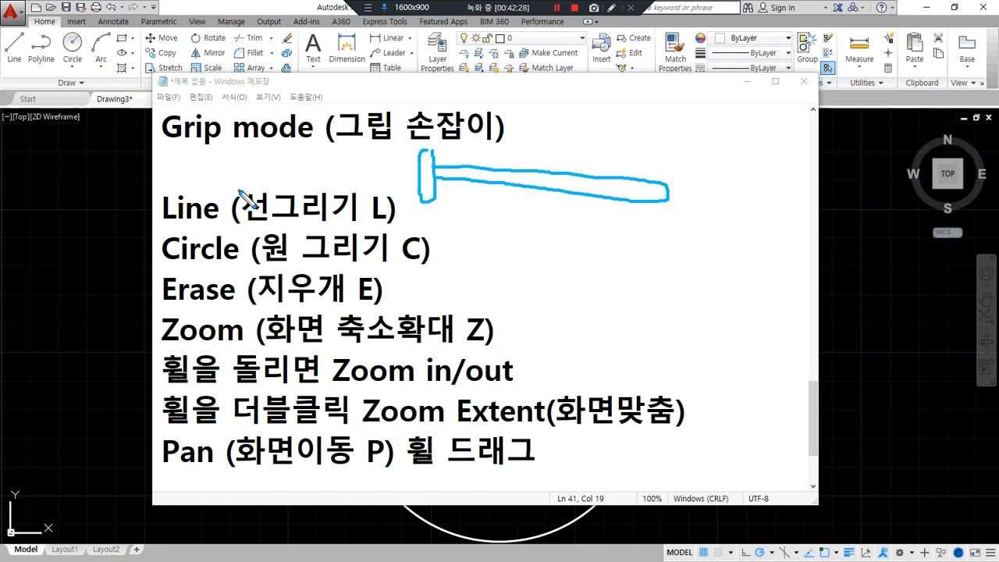
pyautogui.press('Delete')
pyautogui.moveTo(490, 148)
pyautogui.mouseDown()
pyautogui.moveTo(451, 204)
pyautogui.moveTo(548, 205)
pyautogui.moveTo(475, 137)
pyautogui.mouseUp()
pyautogui.moveTo(535, 145)
pyautogui.mouseDown()
pyautogui.moveTo(631, 152)
pyautogui.moveTo(648, 215)
pyautogui.moveTo(544, 149)
pyautogui.mouseUp()
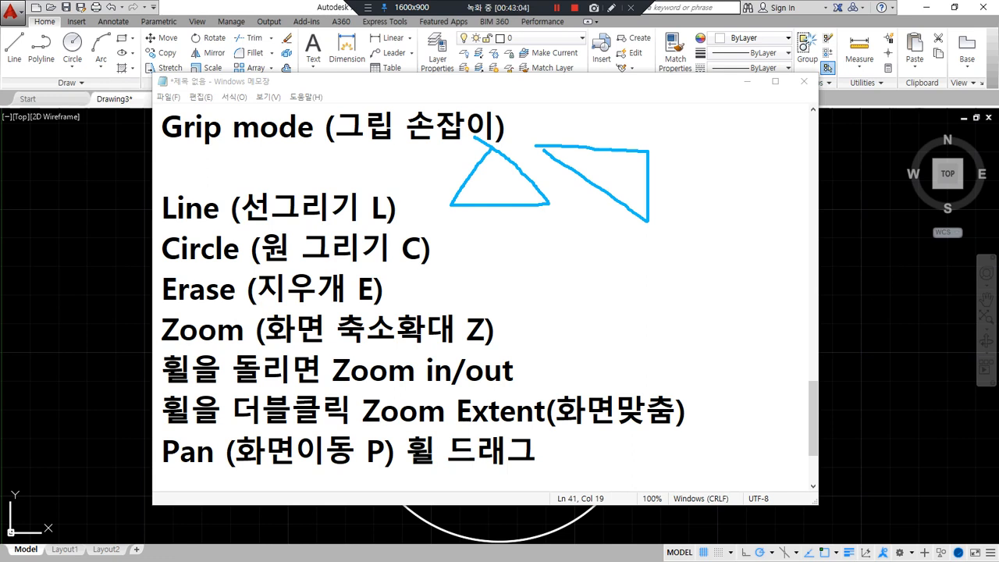
pyautogui.press('Escape')
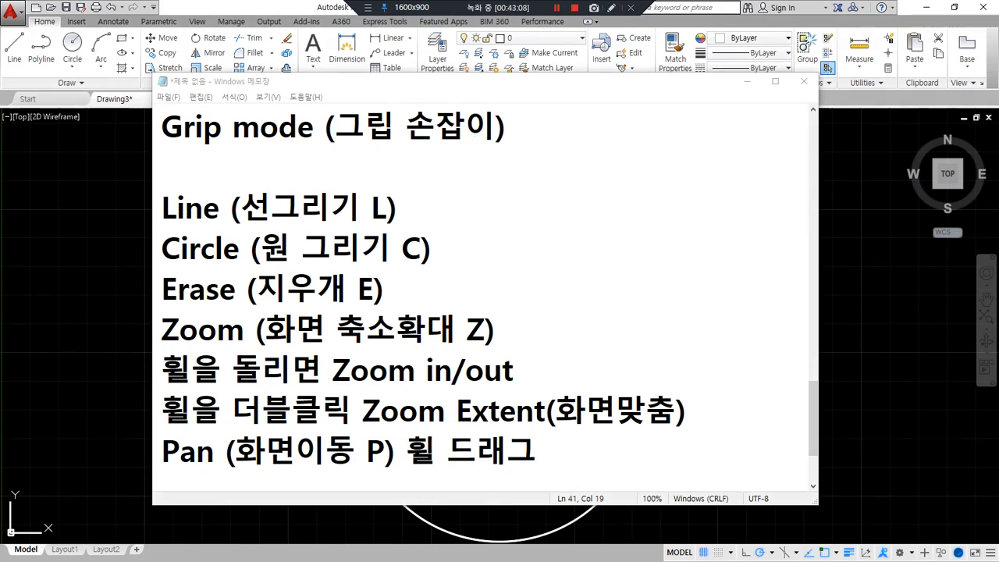
# - Switch to the web browser and search Google for "템플릿자"
pyautogui.moveTo(0, 173); pyautogui.dragTo(471, 93)
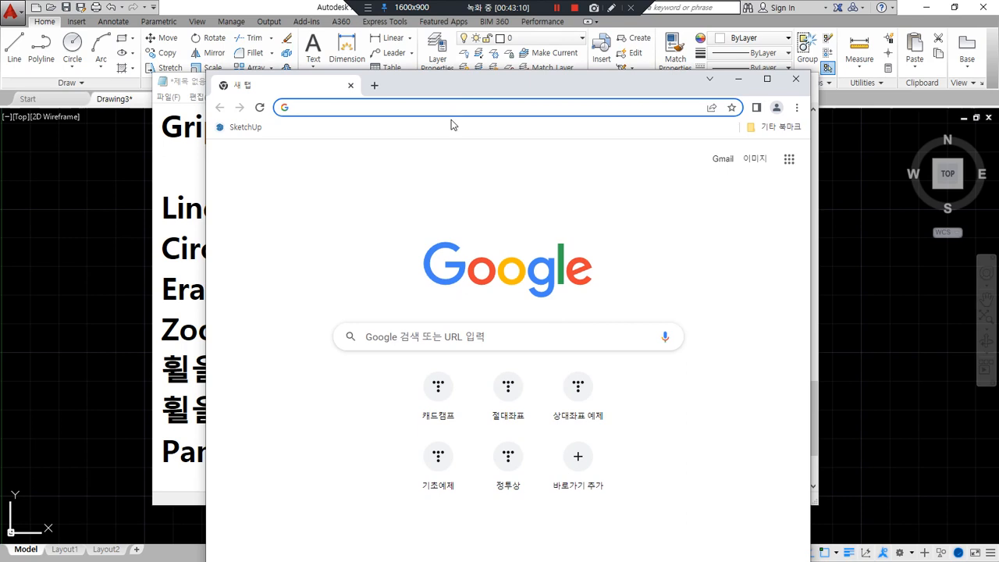
pyautogui.write('템플릿ㅈ')
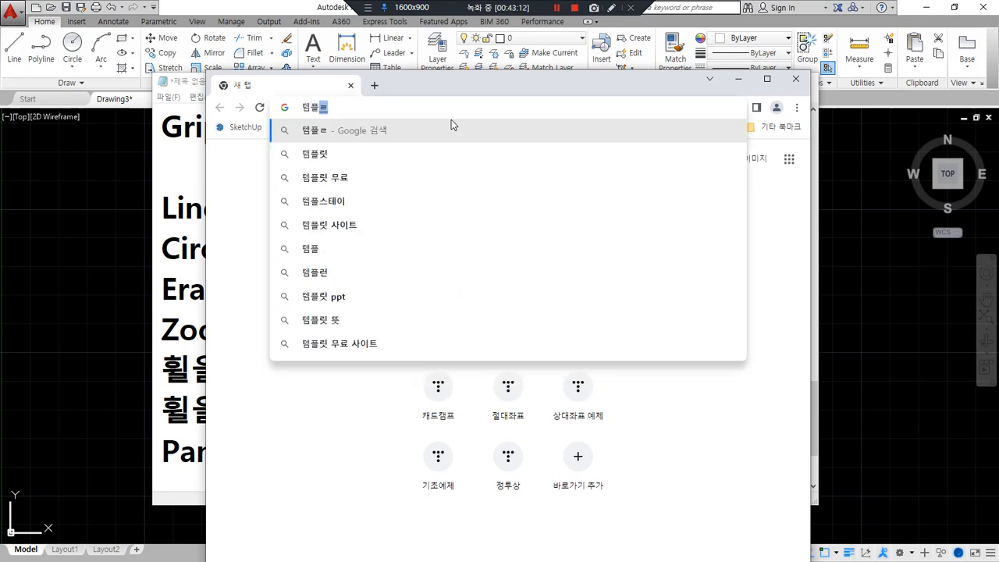
pyautogui.write('ㅏ')
pyautogui.press('Return')
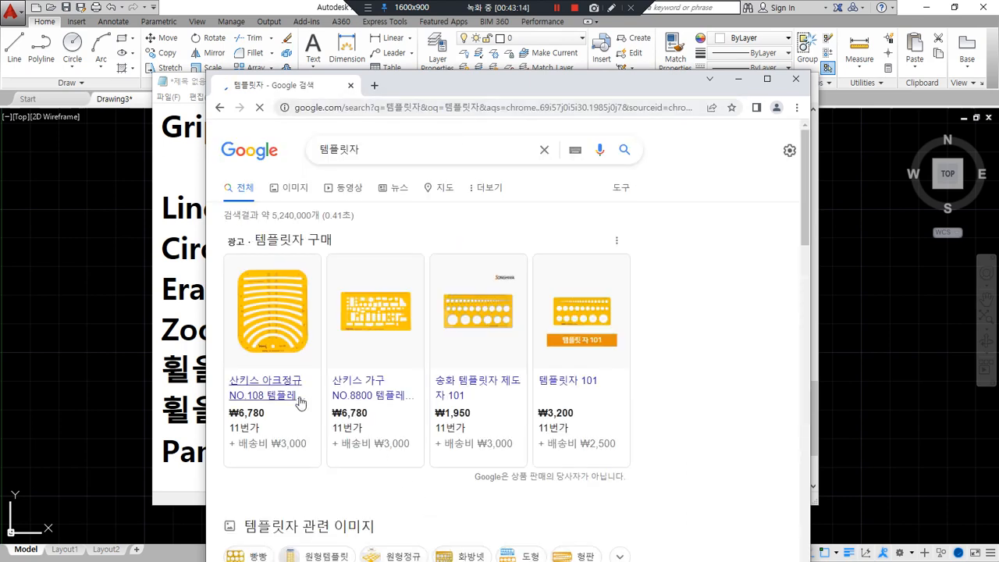
# - Preview the related images of the K-101 circle template, the K-140 combination template and the No. 120 combination template
pyautogui.scroll(-4, 535, 357)
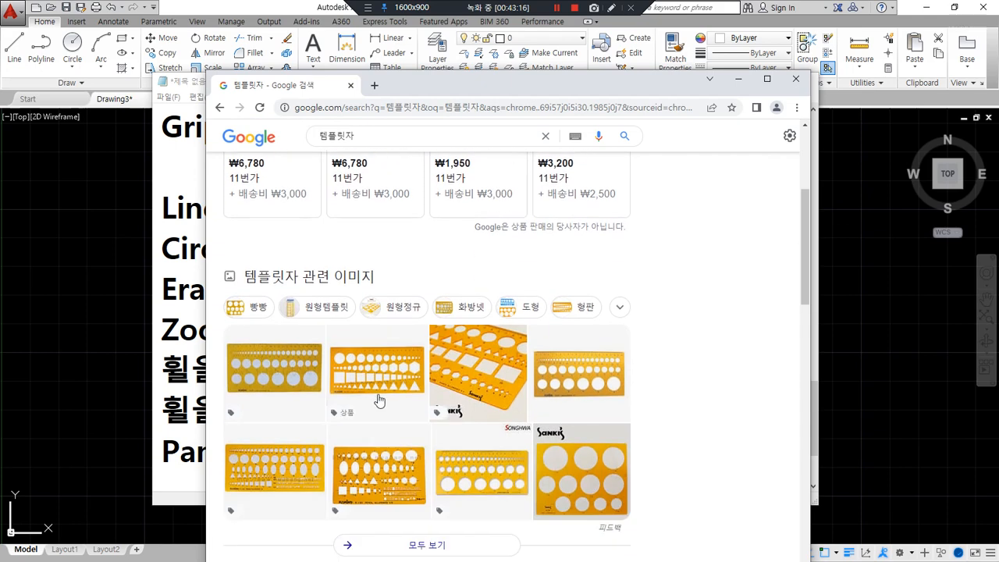
pyautogui.click(283, 379)
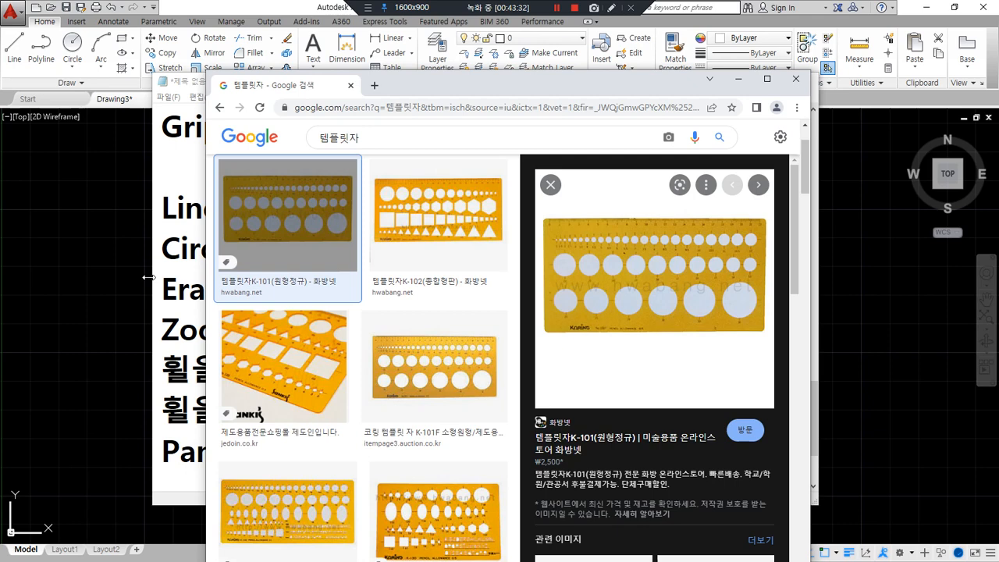
pyautogui.click(312, 515)
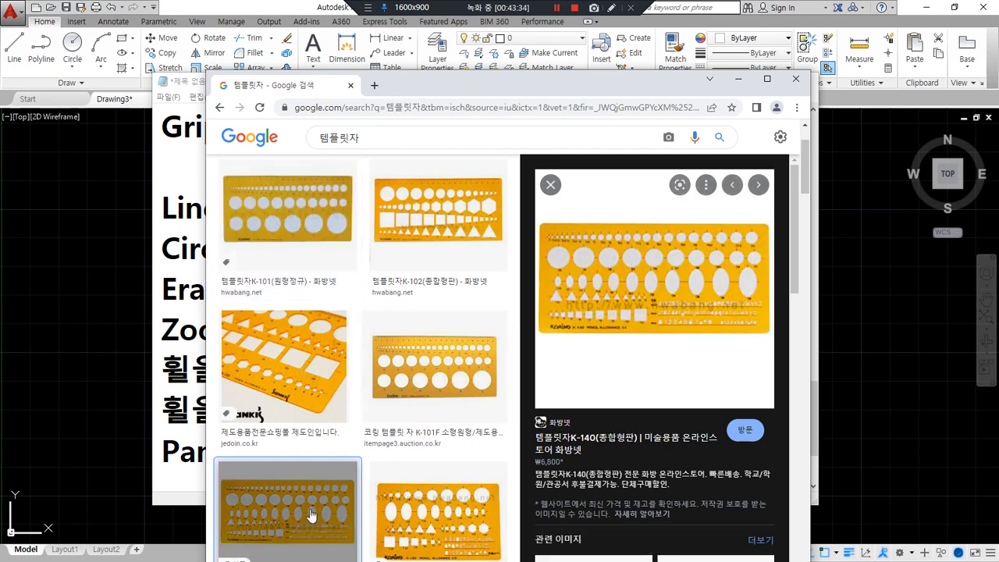
pyautogui.click(308, 374)
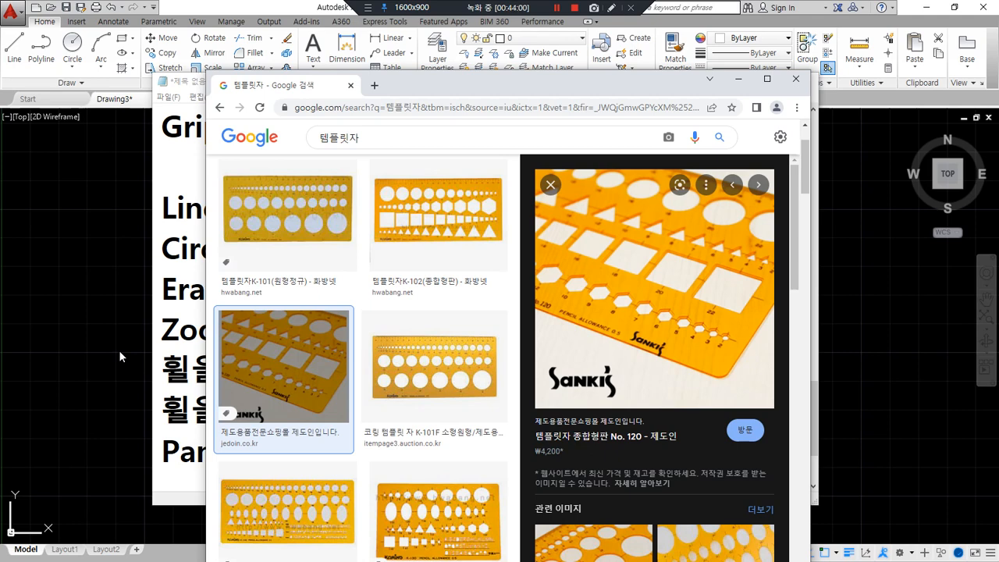
# - Return to the Notepad notes, highlight the L shortcut, and underline the initials of the Line and Circle entries with the screen pen
pyautogui.click(184, 173)
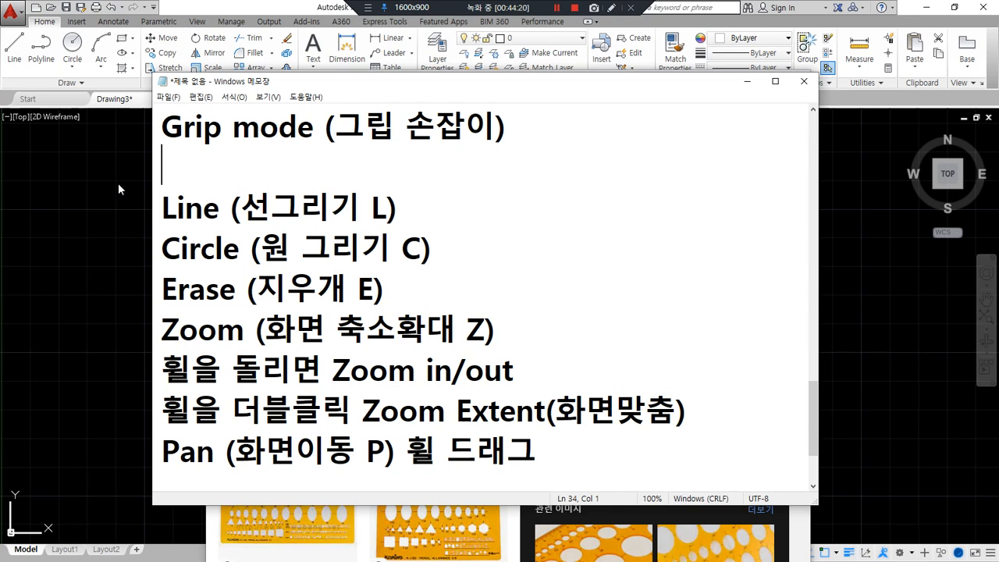
pyautogui.moveTo(386, 204); pyautogui.dragTo(375, 206)
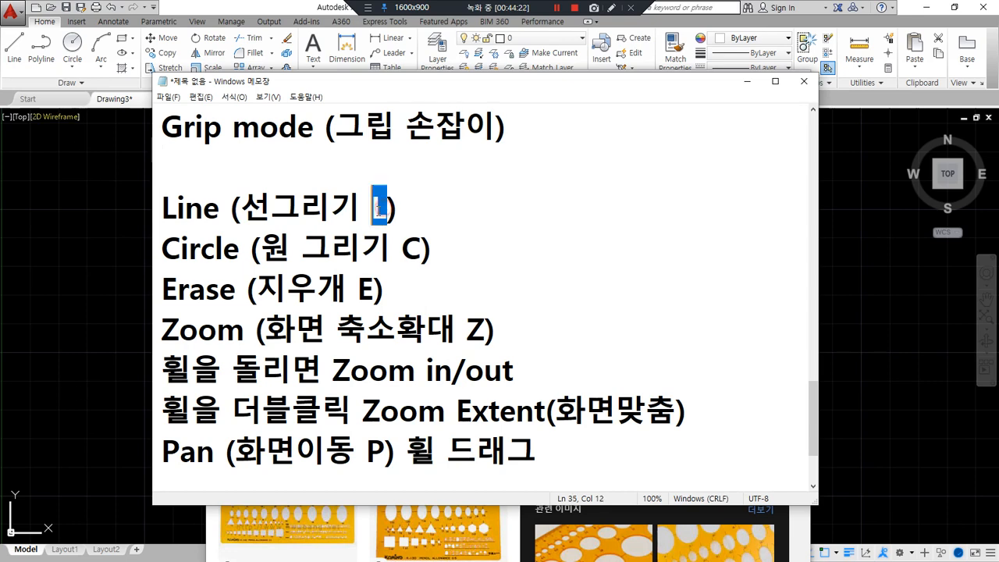
pyautogui.click(443, 211)
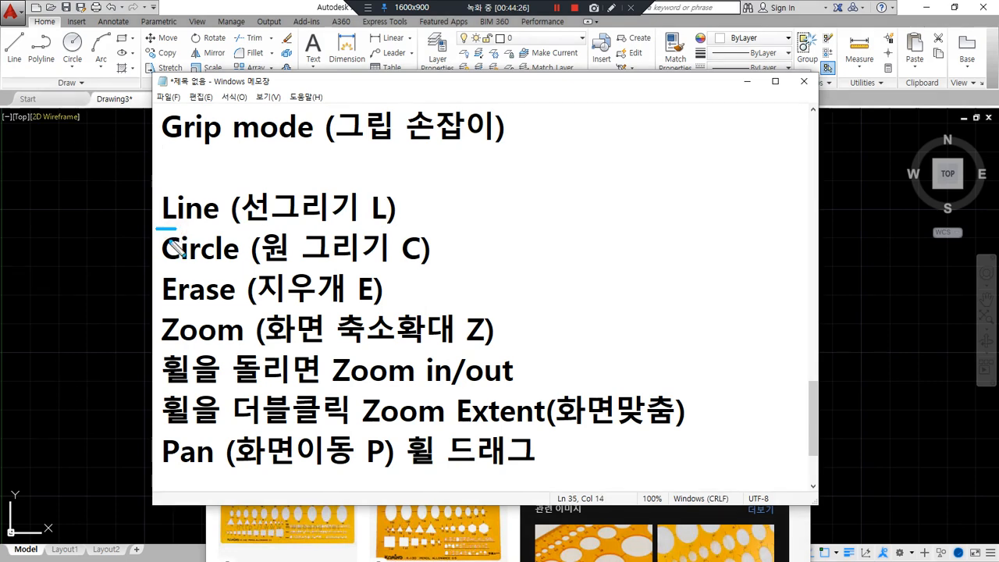
pyautogui.moveTo(159, 262); pyautogui.dragTo(173, 262)
# - Add the entries "EXtend (연장하기 EX)" and "TRim (자르기 TR)" on separate lines below the Pan entry, leaving a blank line before them
pyautogui.scroll(-1, 468, 375)
pyautogui.click(527, 410)
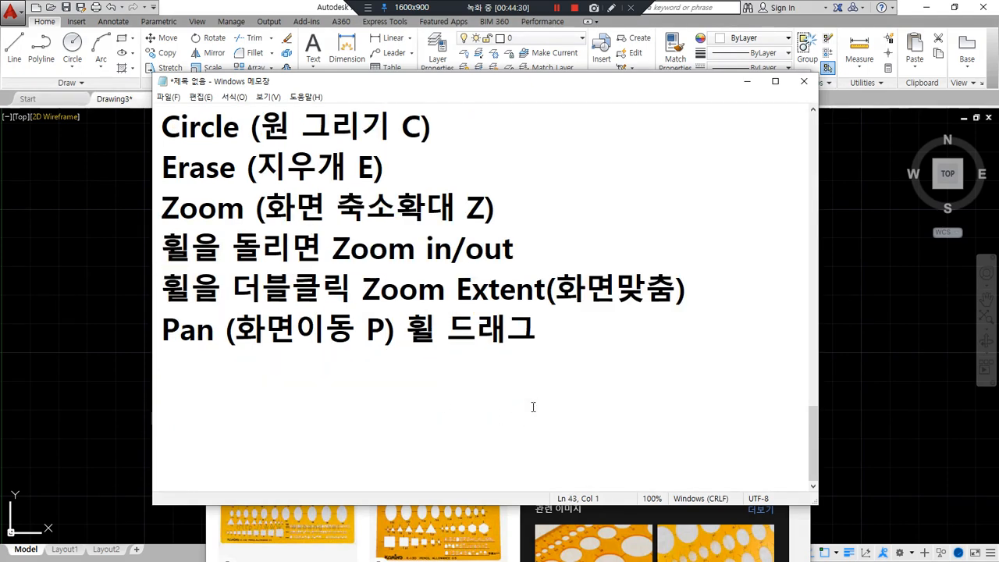
pyautogui.write('EXt')
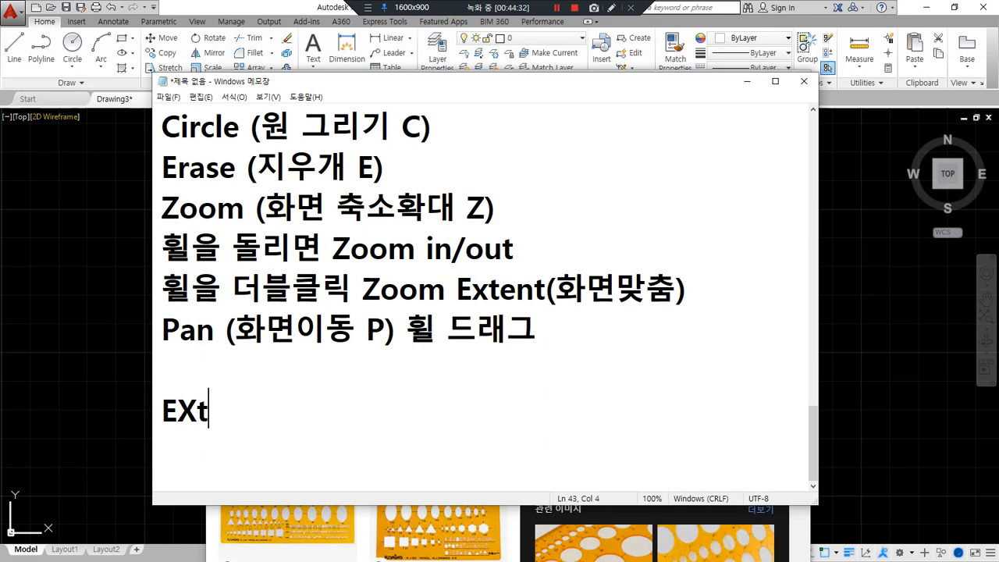
pyautogui.write('end (연장하기 ')
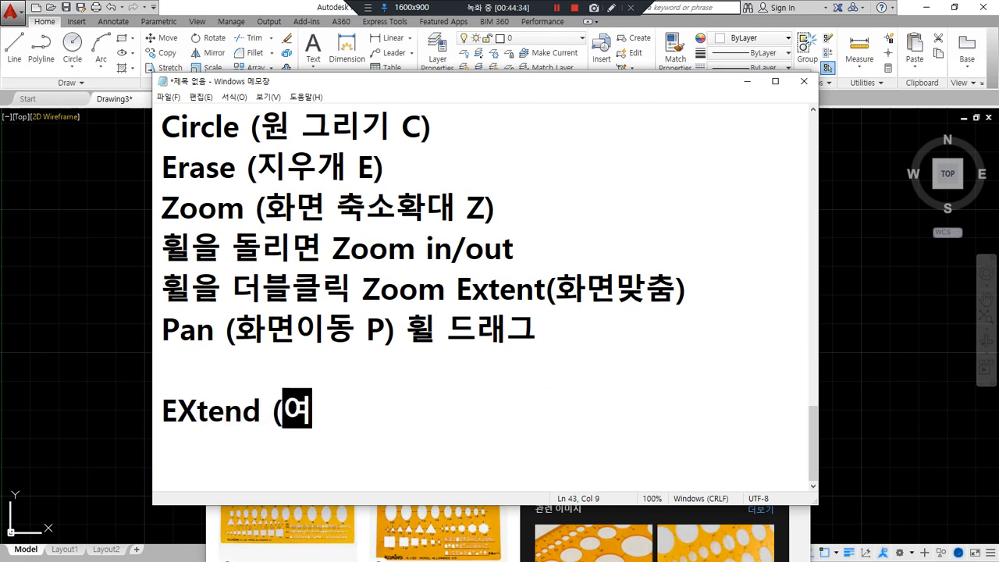
pyautogui.write('EX)')
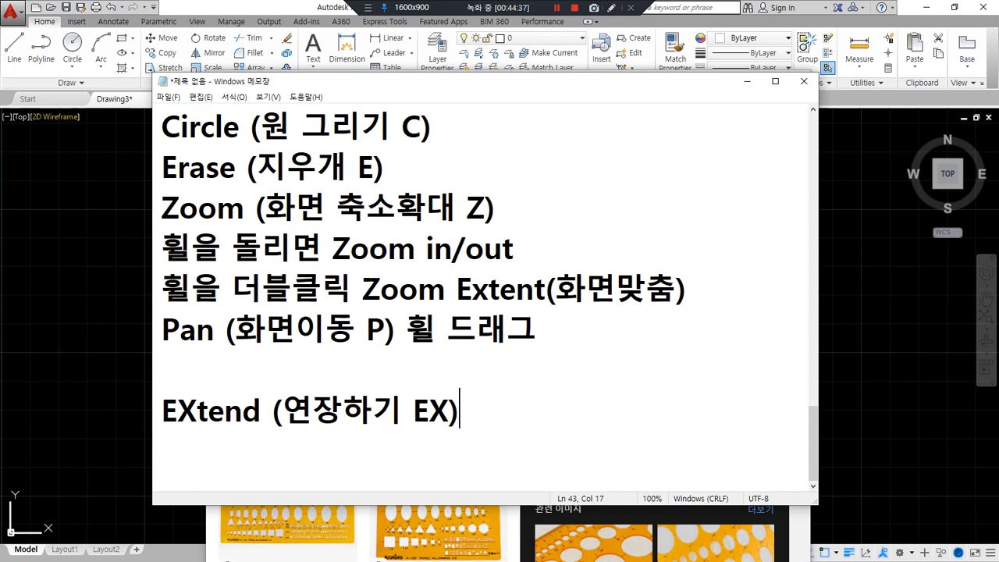
pyautogui.press('Return')
pyautogui.write('T')
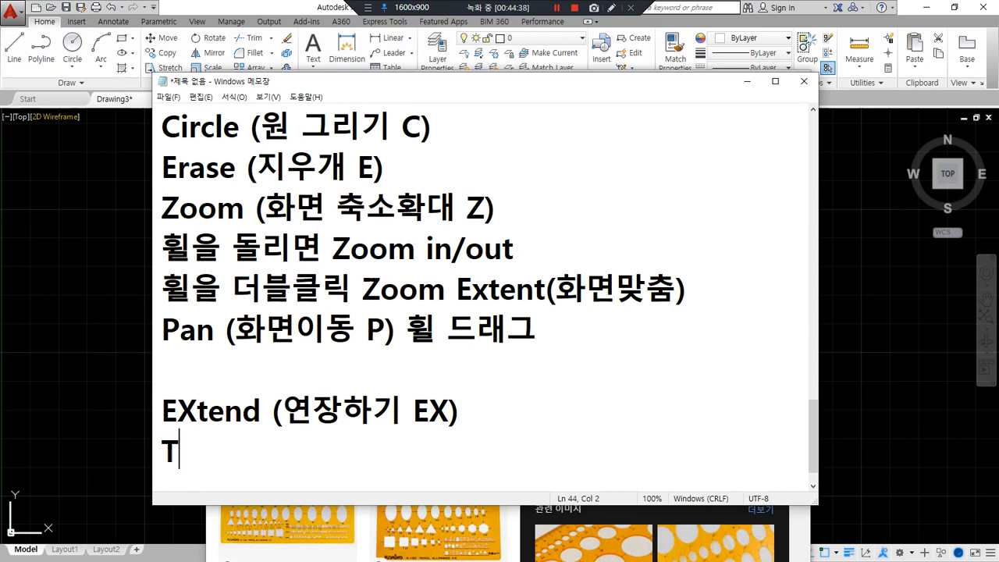
pyautogui.write('Rim (자르기 T')
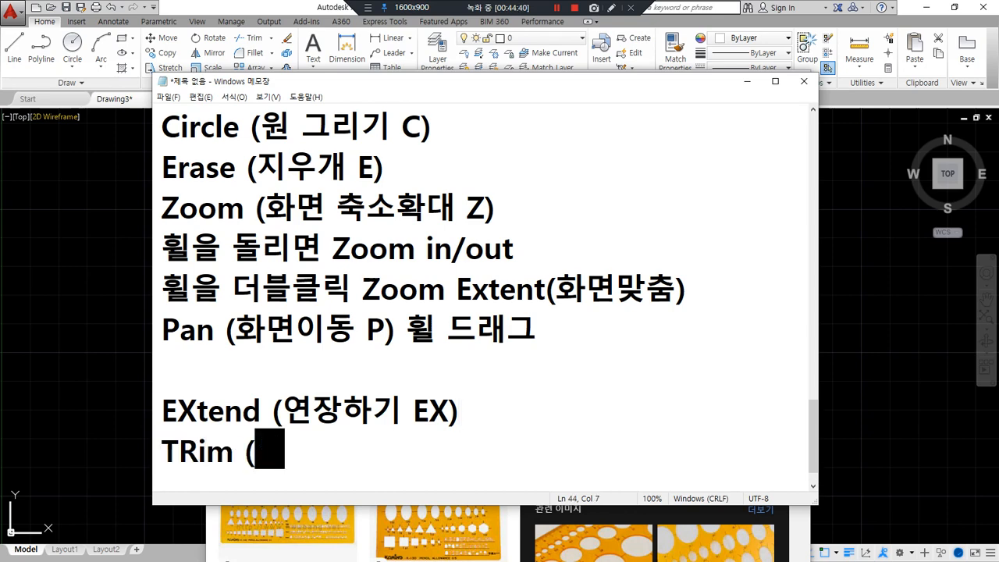
pyautogui.write('R)')
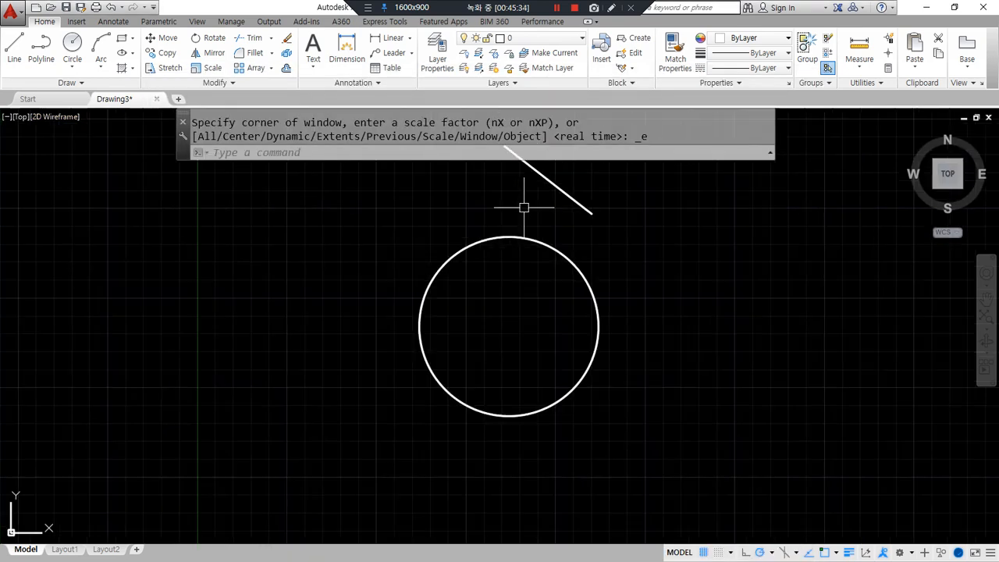
# - Switch to AutoCAD and erase the existing line and circle together
pyautogui.click(674, 172)
pyautogui.click(410, 346)
pyautogui.press('Delete')
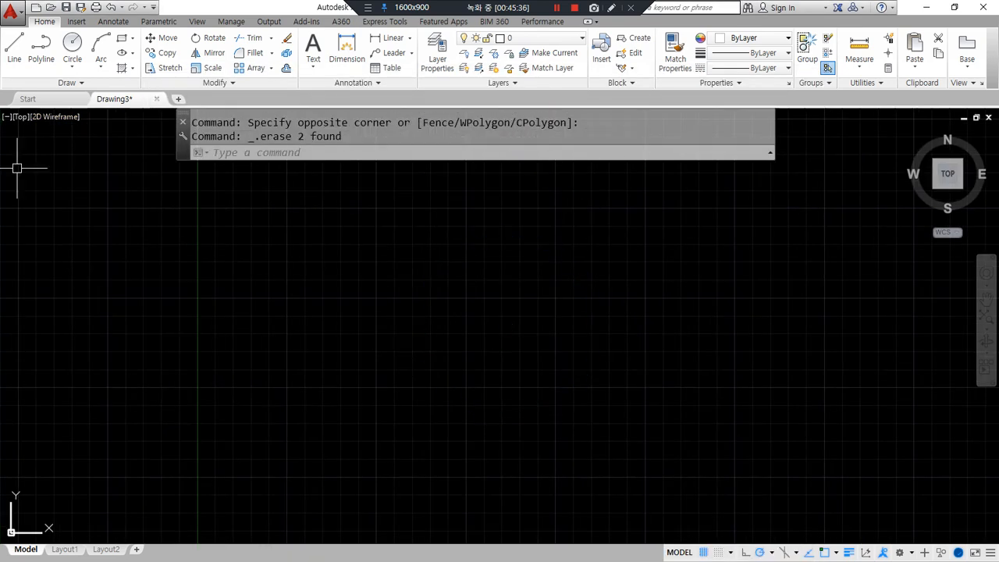
# - Circle the Line tool with the screen pen and clear the mark, and try the LEN (LENGTHEN) suggestion for L before cancelling
pyautogui.moveTo(22, 34); pyautogui.dragTo(21, 70)
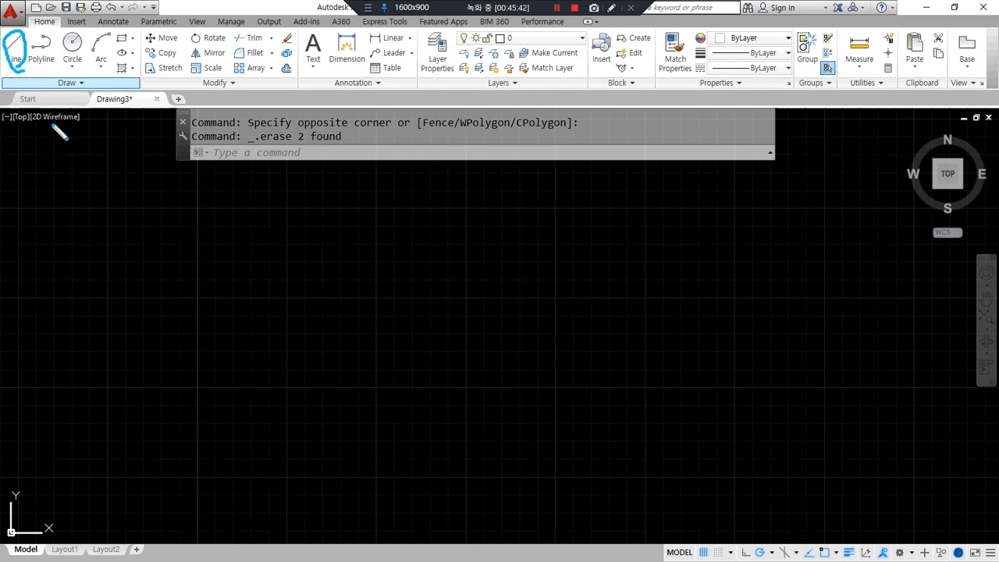
pyautogui.press('Escape')
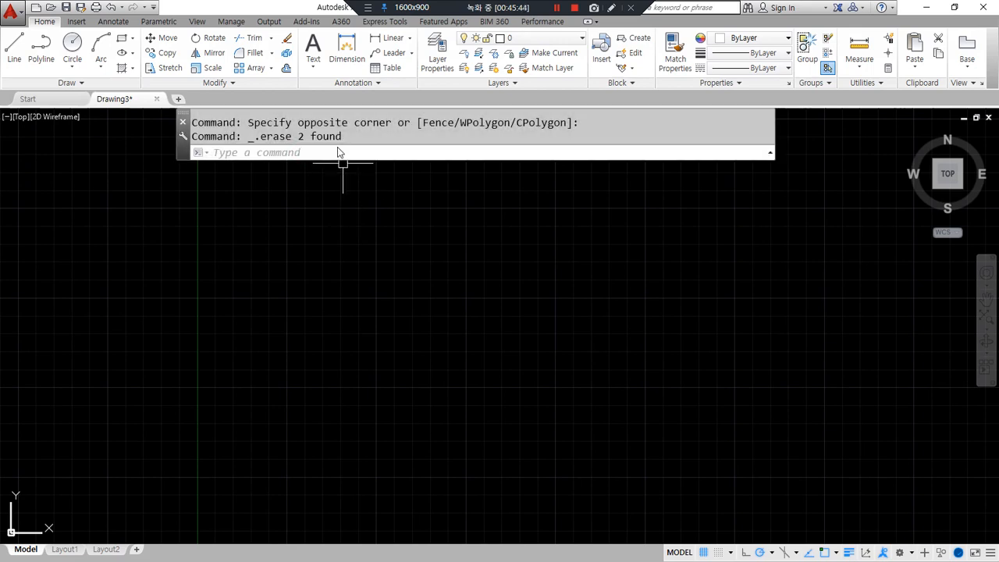
pyautogui.write('l')
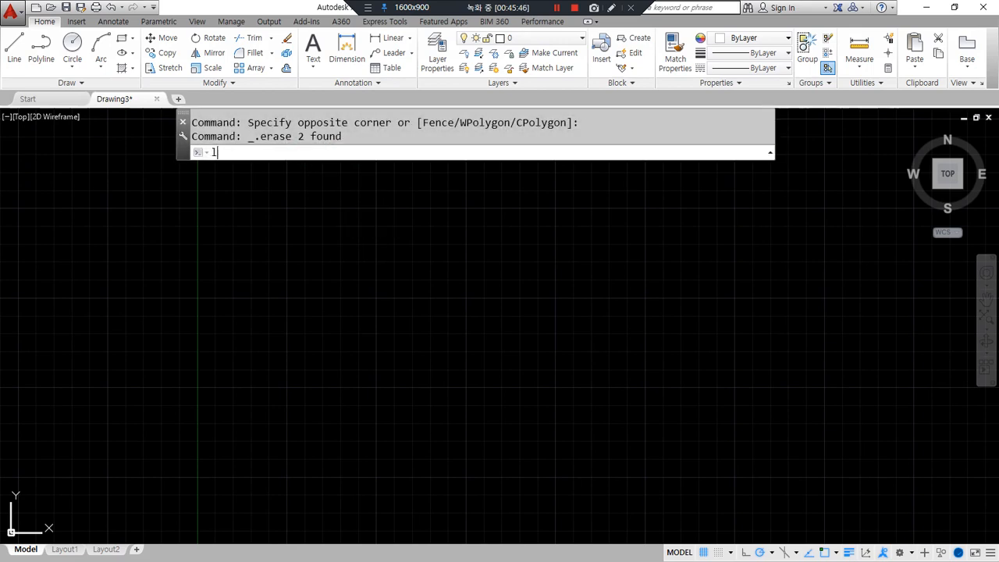
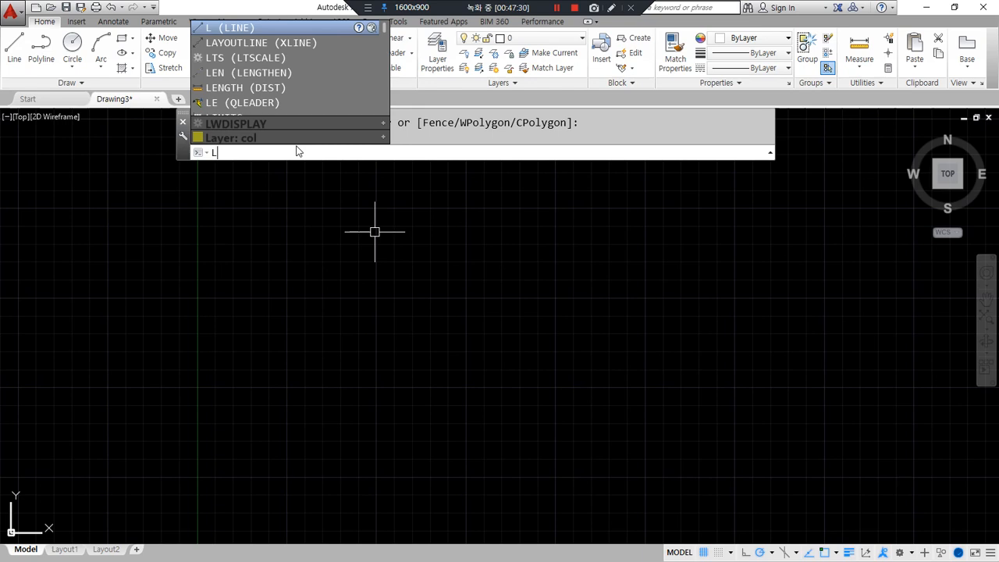
pyautogui.write('EN')
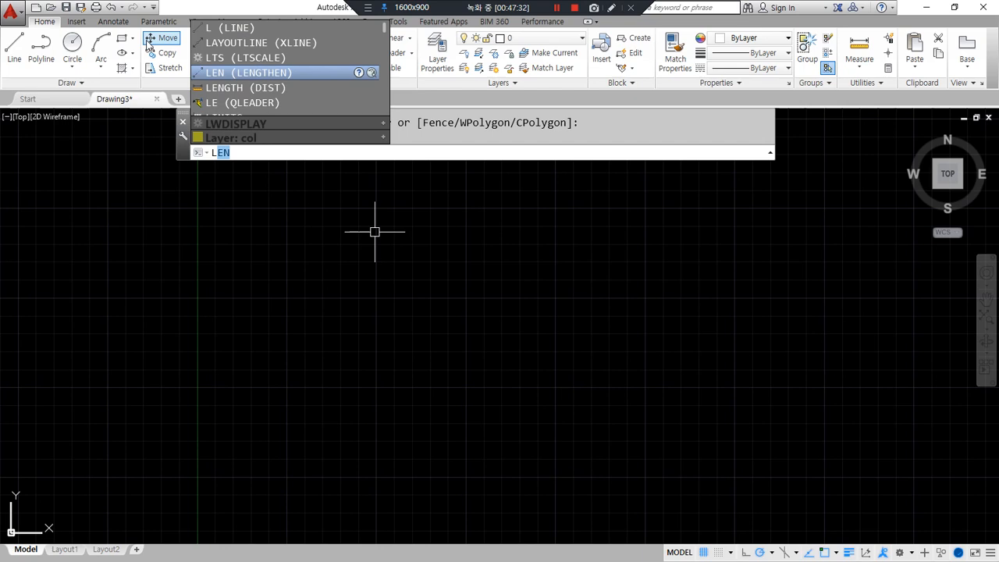
pyautogui.press('Return')
pyautogui.press('Escape')
pyautogui.press('Escape')
# - Draw an open outline of three connected segments in the empty drawing area with the Line command and finish it
pyautogui.write('L')
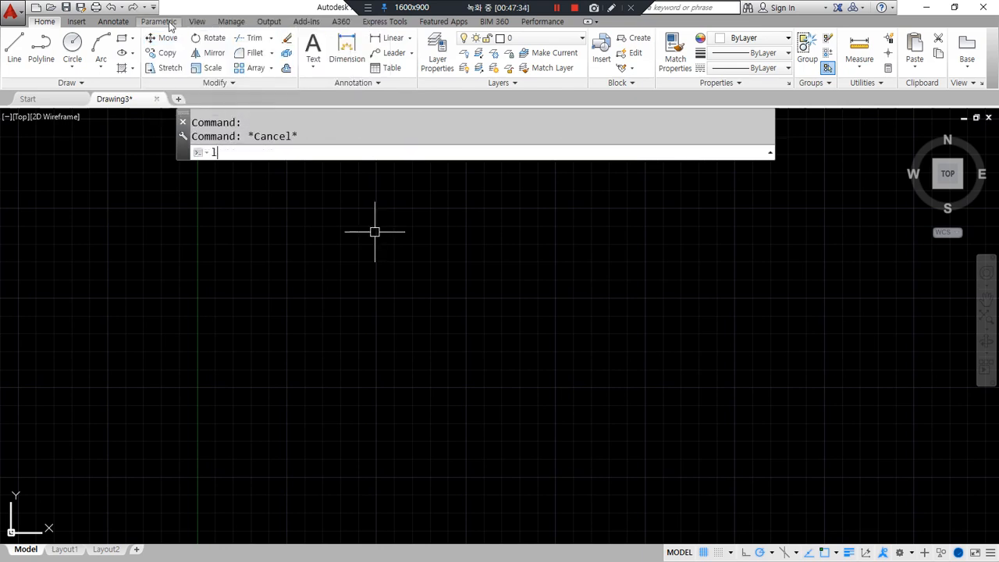
pyautogui.press('Return')
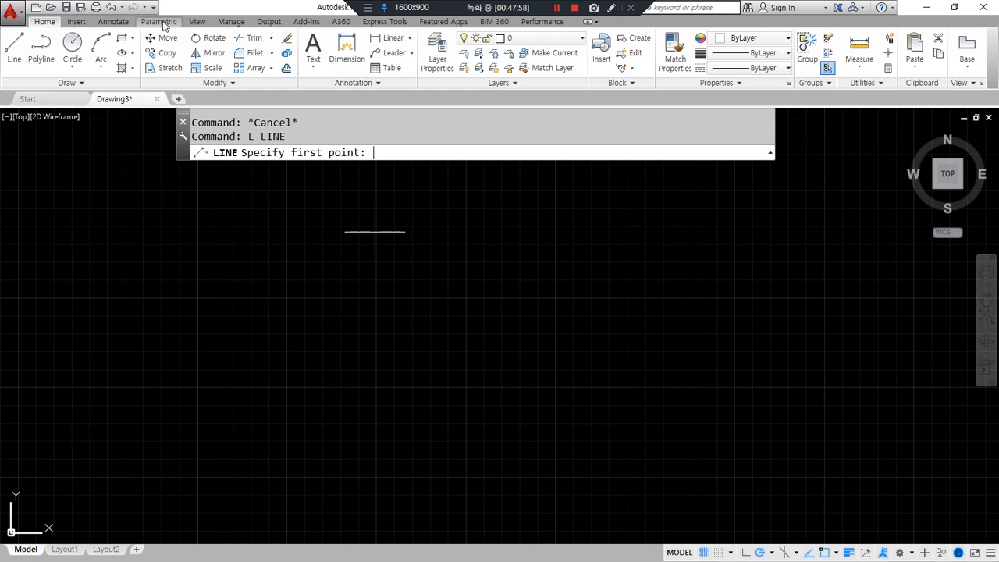
pyautogui.click(314, 314)
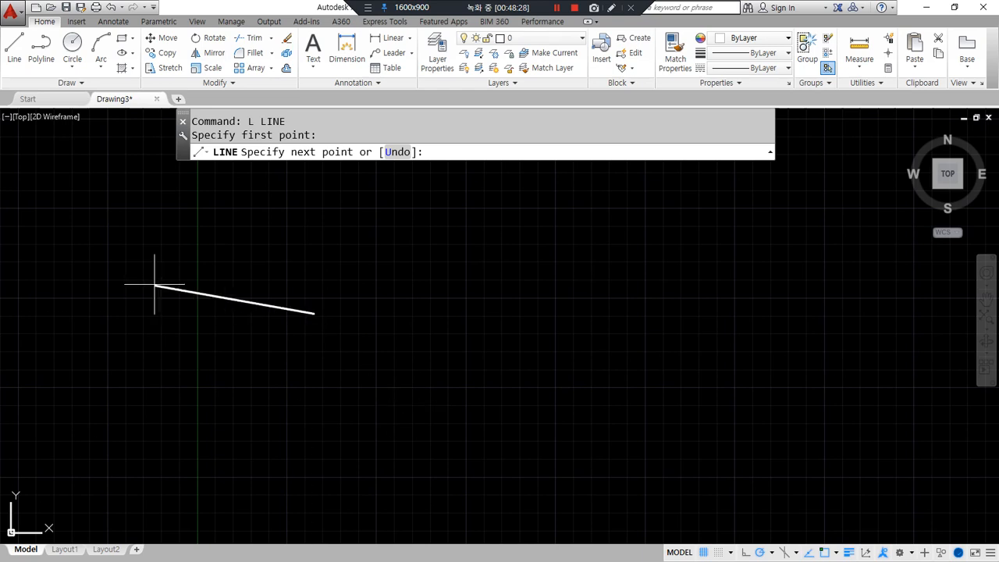
pyautogui.click(436, 247)
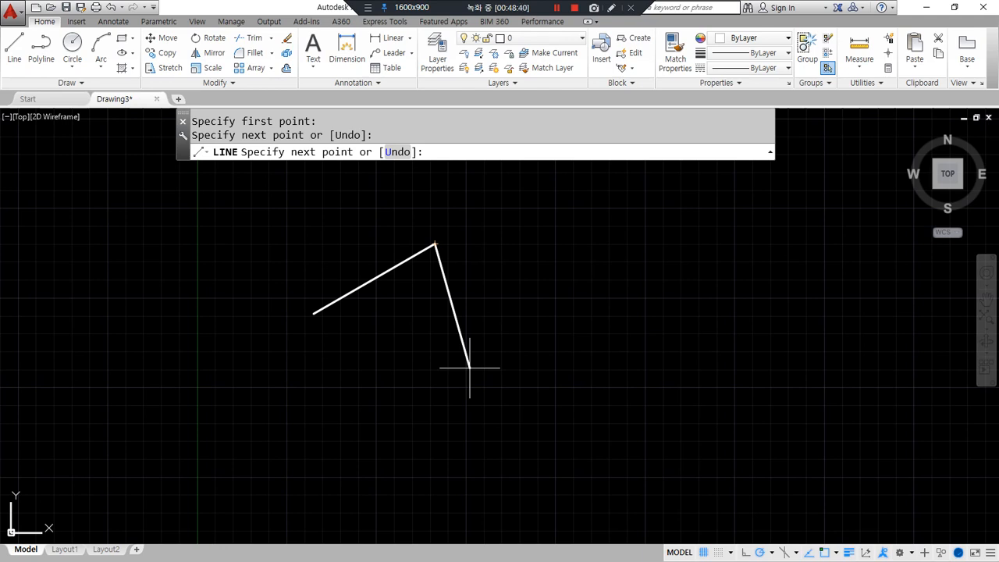
pyautogui.click(492, 411)
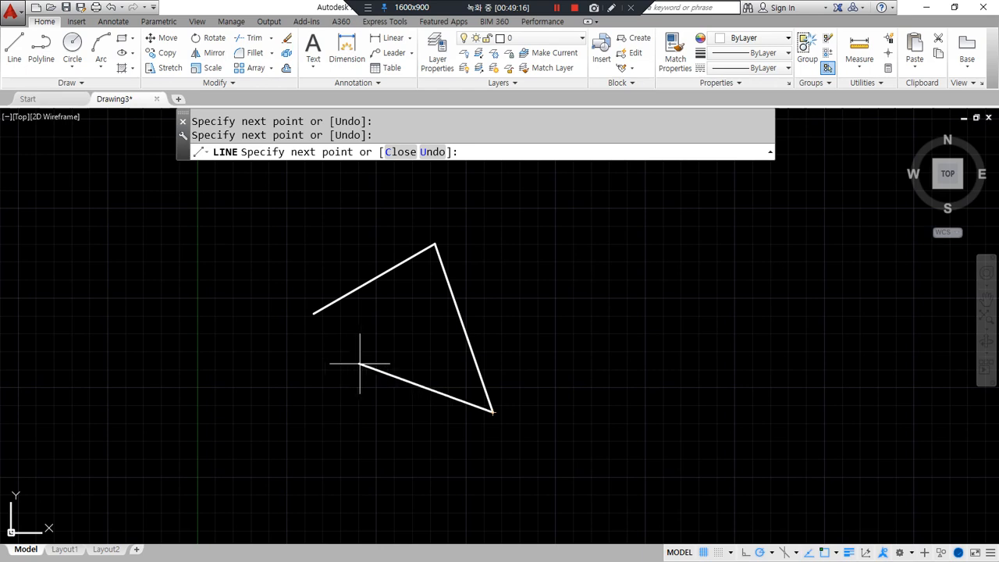
pyautogui.click(322, 422)
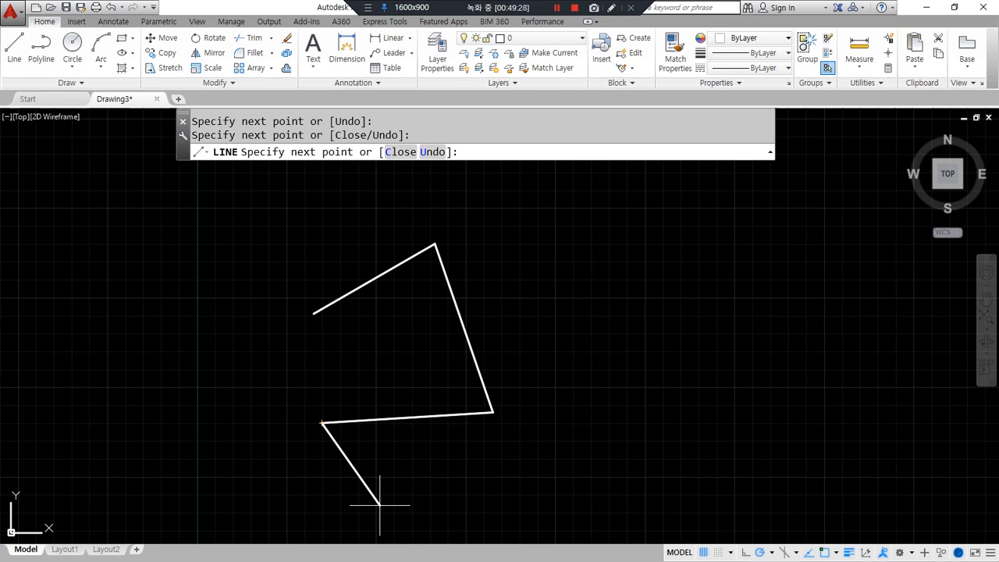
pyautogui.press('Return')
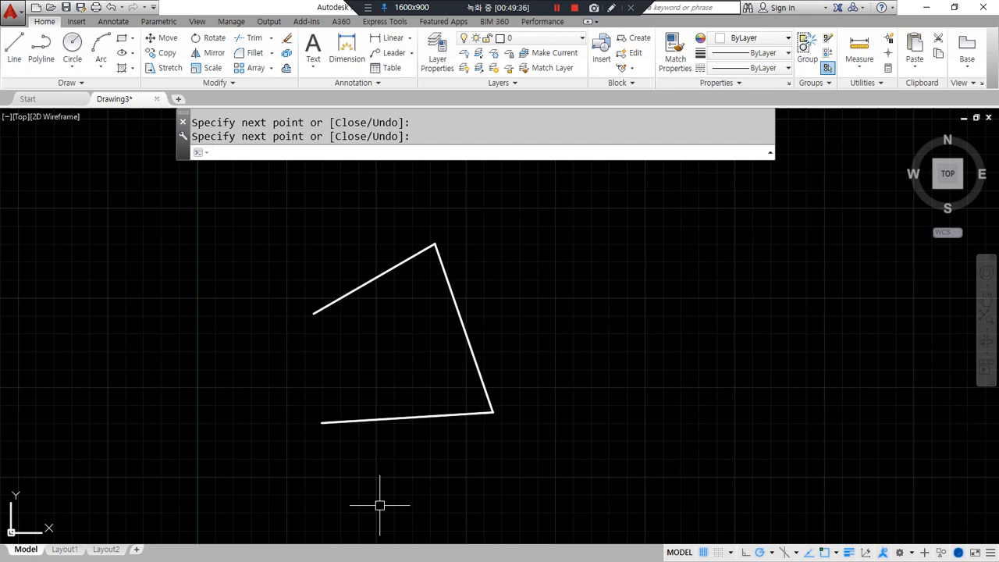
# - Repeat the Line command and draw a second open three-segment outline to the right of the first, its last segment horizontal
pyautogui.press('Return')
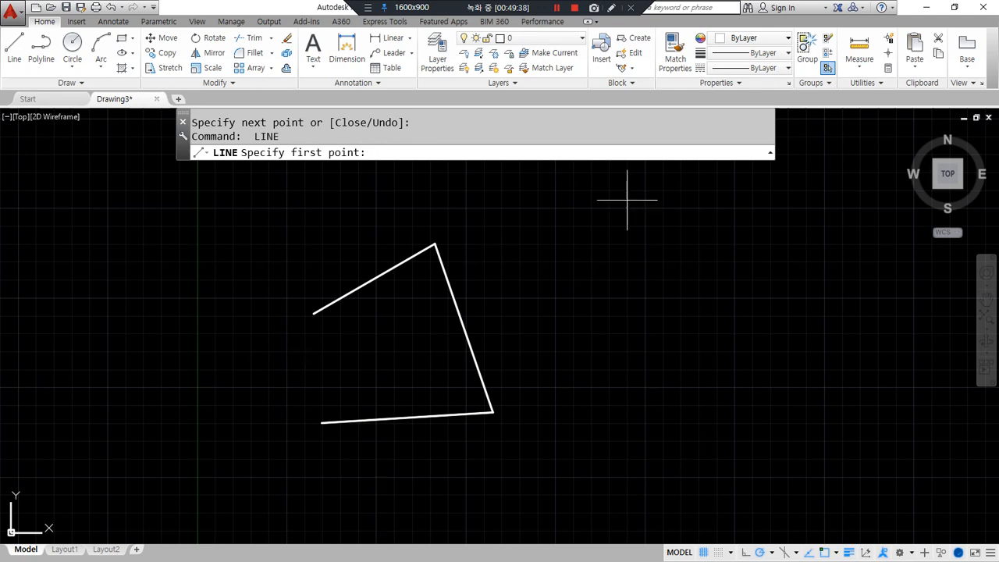
pyautogui.click(607, 249)
pyautogui.click(722, 223)
pyautogui.click(640, 363)
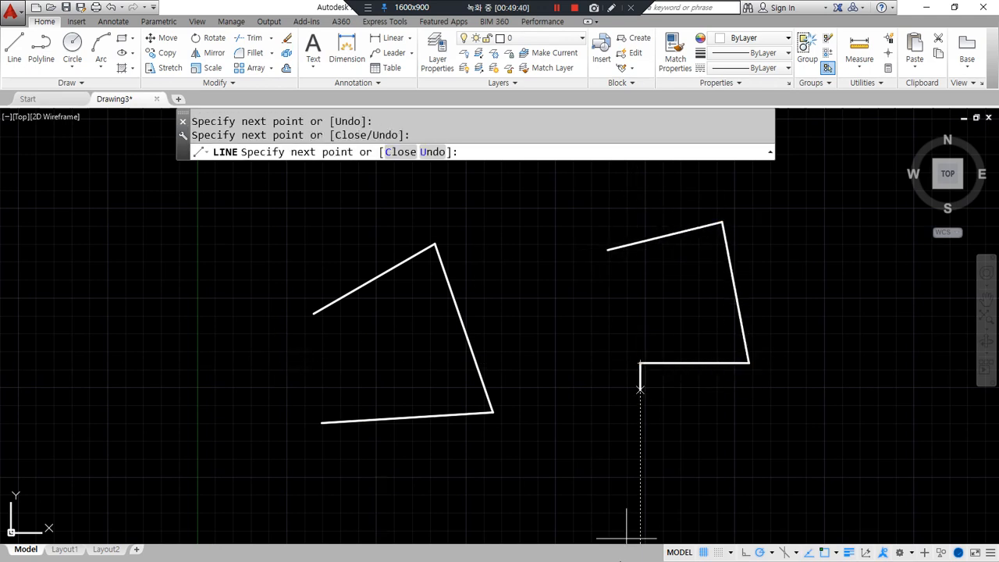
pyautogui.press('Escape')
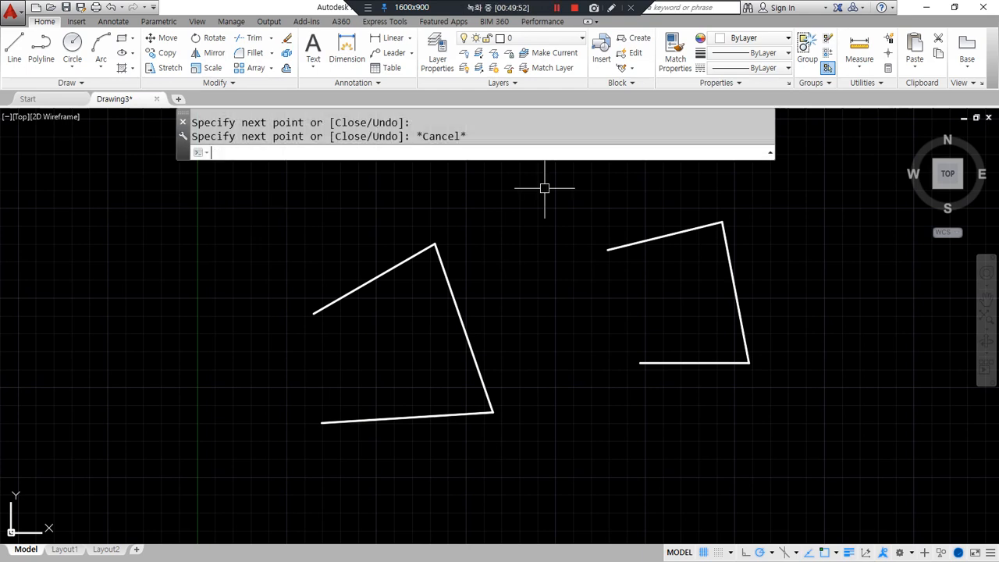
# - Draw a third open outline of three connected lines to the right of the second and circle the Close option with the screen pen
pyautogui.moveTo(791, 263); pyautogui.dragTo(507, 256, button='middle')
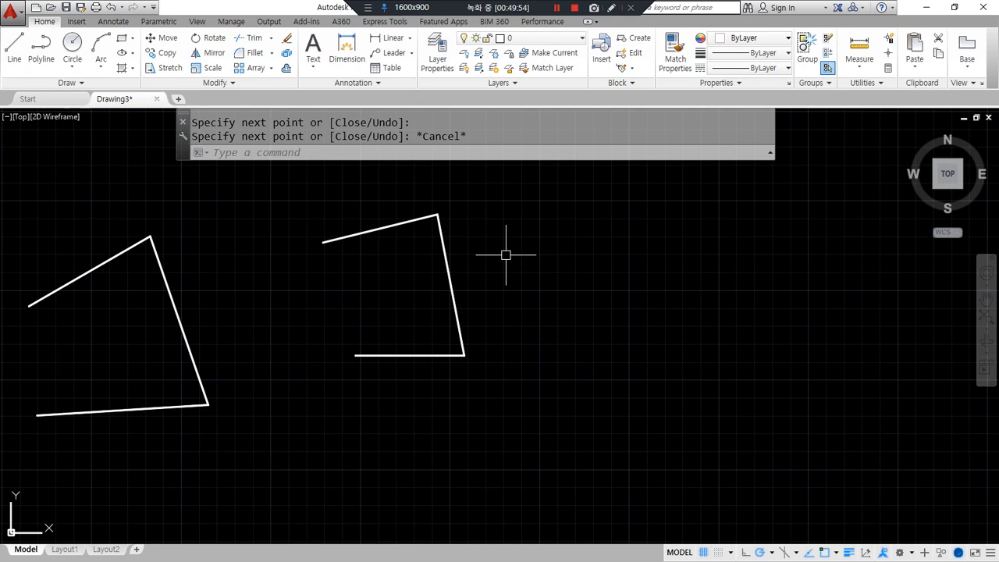
pyautogui.write('L')
pyautogui.press('Return')
pyautogui.click(580, 237)
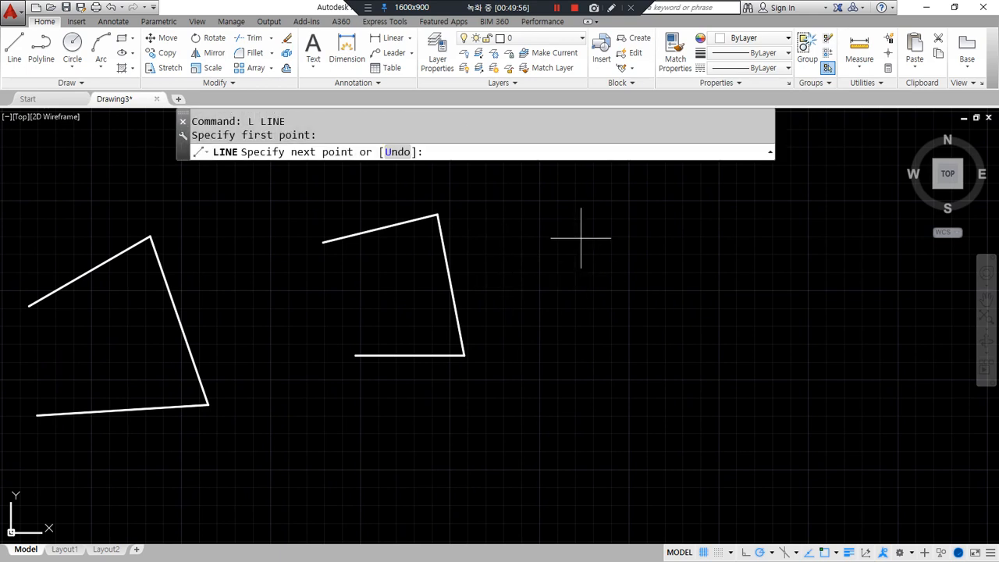
pyautogui.click(719, 225)
pyautogui.click(709, 379)
pyautogui.click(593, 371)
pyautogui.moveTo(409, 171)
pyautogui.mouseDown()
pyautogui.moveTo(368, 170)
pyautogui.moveTo(405, 139)
pyautogui.moveTo(408, 169)
pyautogui.mouseUp()
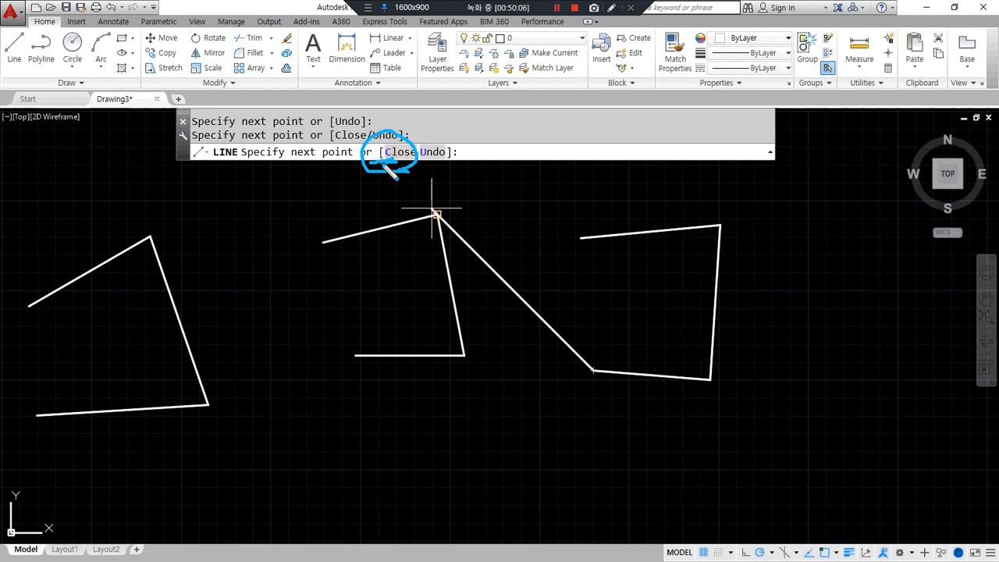
# - Close the three-segment outline being drawn with the Line command's Close option
pyautogui.moveTo(465, 196)
pyautogui.mouseDown()
pyautogui.moveTo(465, 159)
pyautogui.moveTo(473, 166)
pyautogui.mouseUp()
pyautogui.press('Escape')
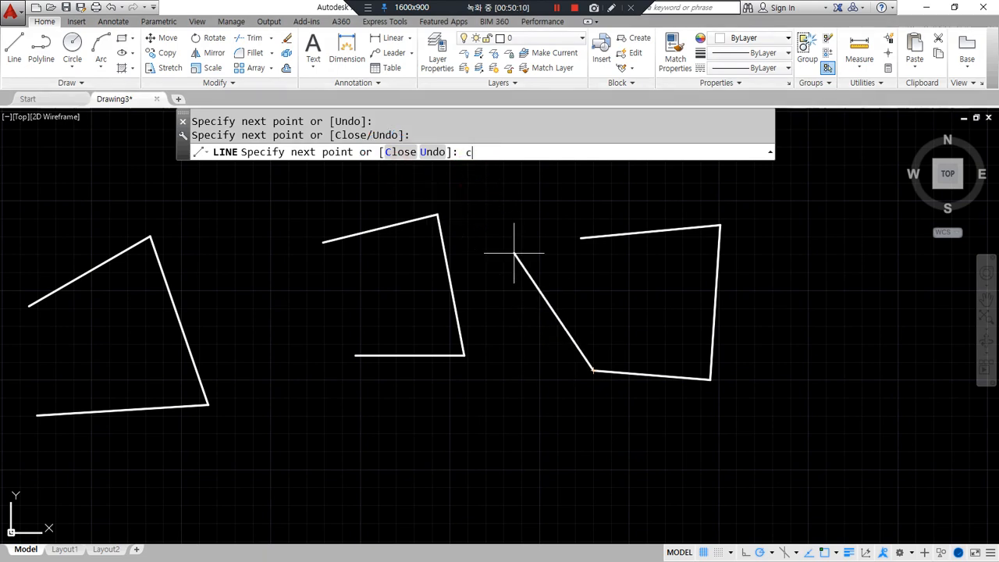
pyautogui.press('Return')
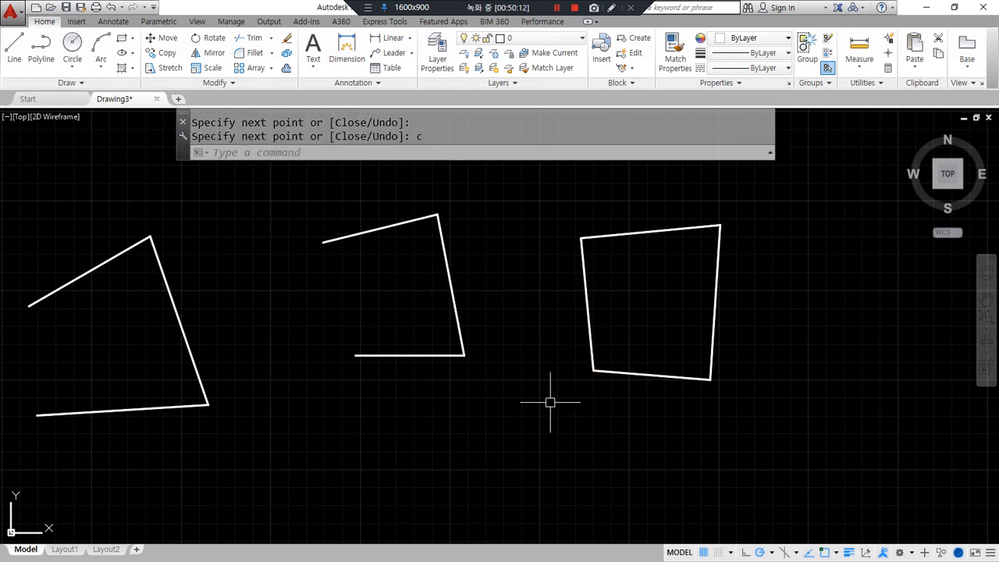
pyautogui.moveTo(209, 158); pyautogui.dragTo(461, 159)
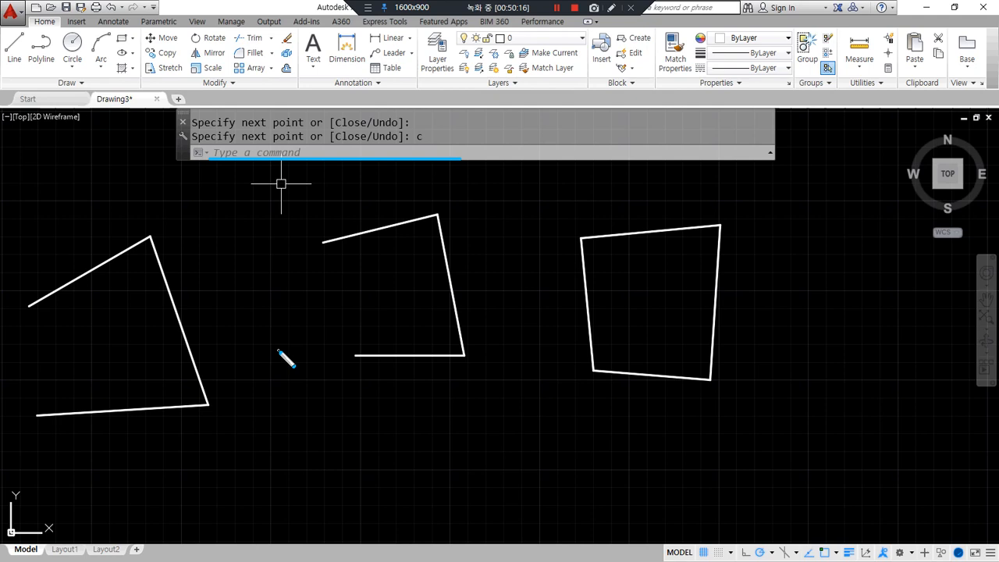
# - Draw a four-sided outline to the right of the closed quadrilateral with the Line command, finishing it with the Close option
pyautogui.moveTo(683, 349); pyautogui.dragTo(408, 348, button='middle')
pyautogui.write('l')
pyautogui.press('Return')
pyautogui.click(541, 233)
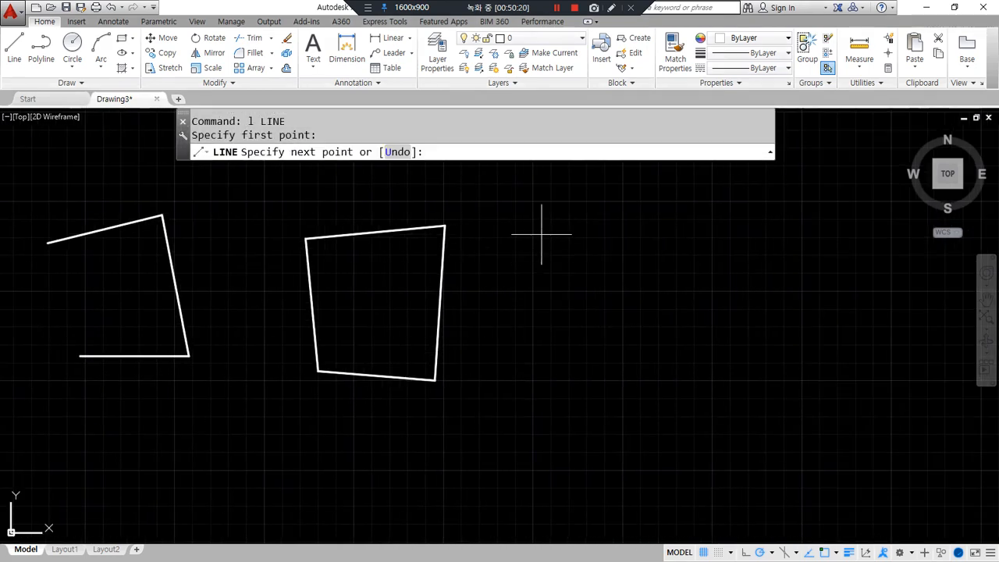
pyautogui.click(700, 234)
pyautogui.click(700, 400)
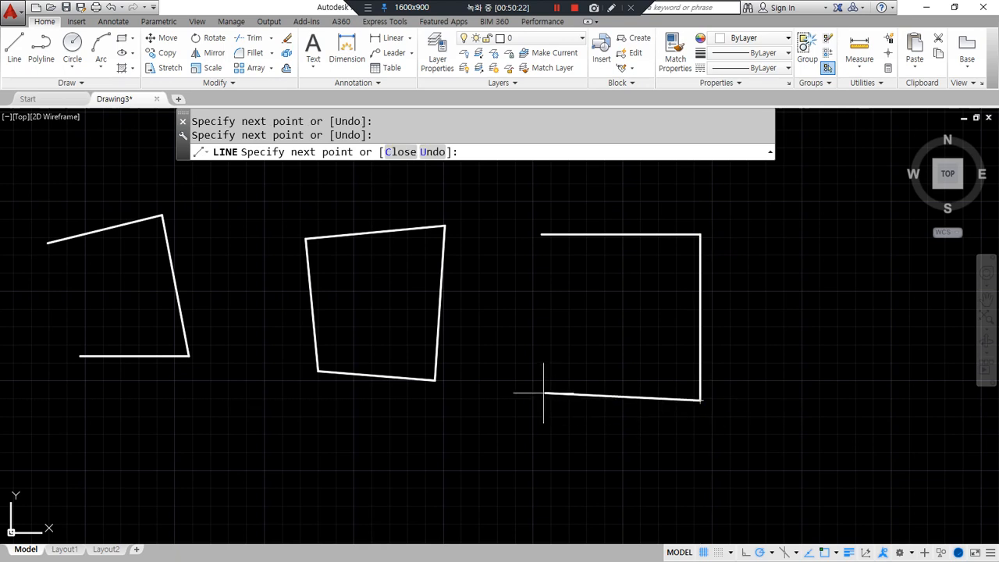
pyautogui.click(552, 392)
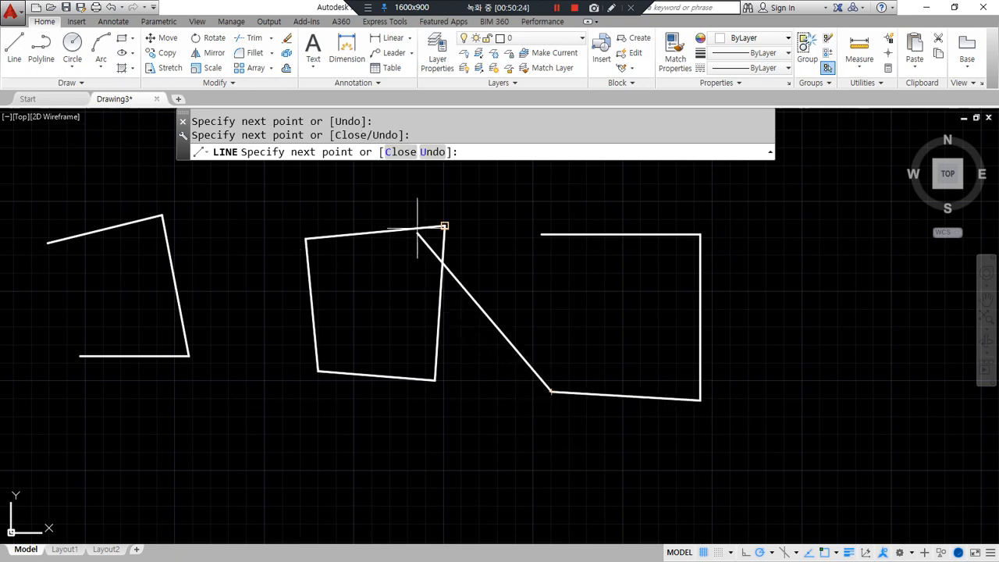
pyautogui.moveTo(402, 167)
pyautogui.mouseDown()
pyautogui.moveTo(394, 134)
pyautogui.moveTo(418, 179)
pyautogui.moveTo(470, 171)
pyautogui.moveTo(449, 180)
pyautogui.moveTo(467, 187)
pyautogui.mouseUp()
pyautogui.press('Escape')
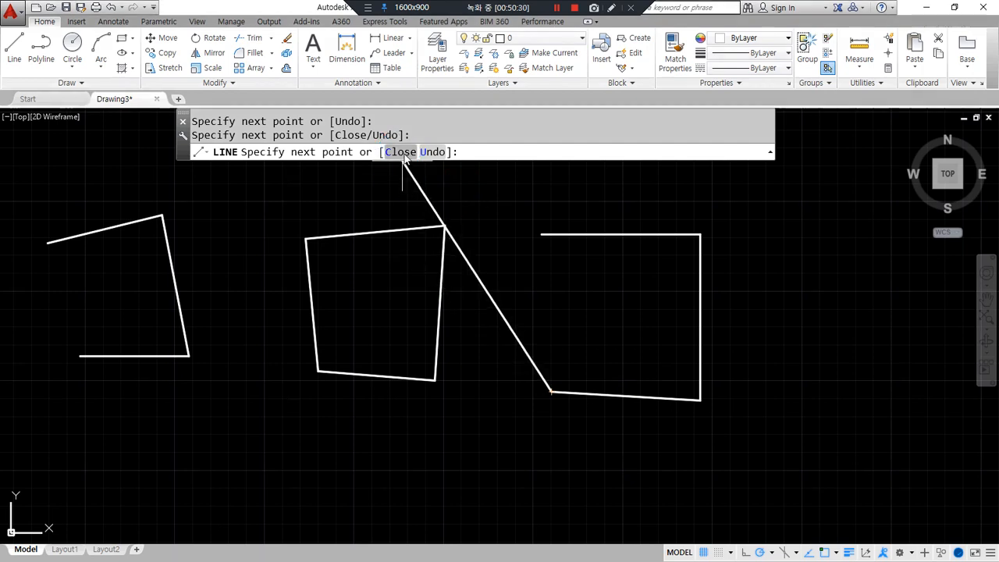
pyautogui.click(402, 152)
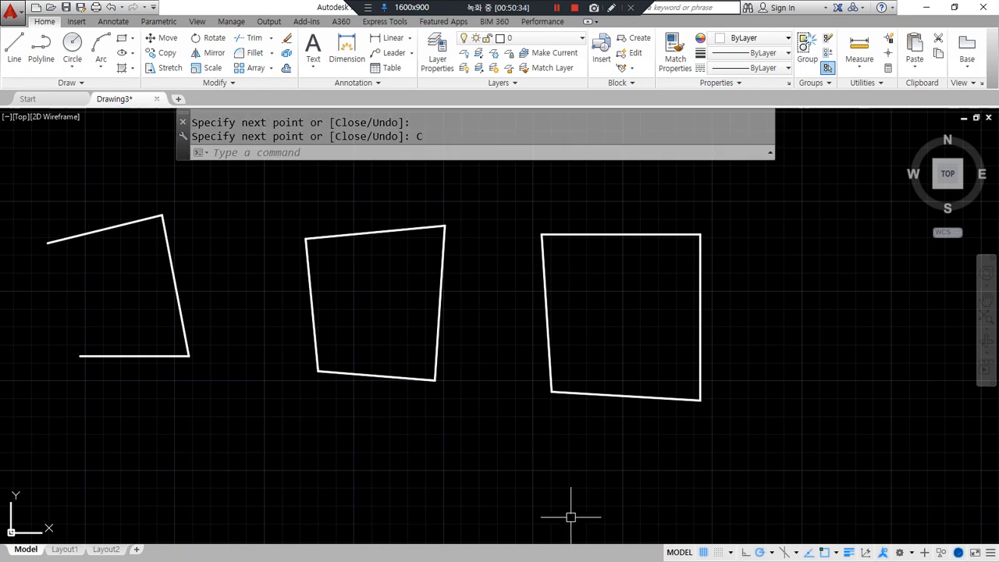
# - Draw three connected line segments in the empty area below the existing shapes, keeping the Line command active
pyautogui.scroll(-2, 553, 513)
pyautogui.moveTo(554, 513); pyautogui.dragTo(786, 398, button='middle')
pyautogui.write('l')
pyautogui.press('space')
pyautogui.click(422, 400)
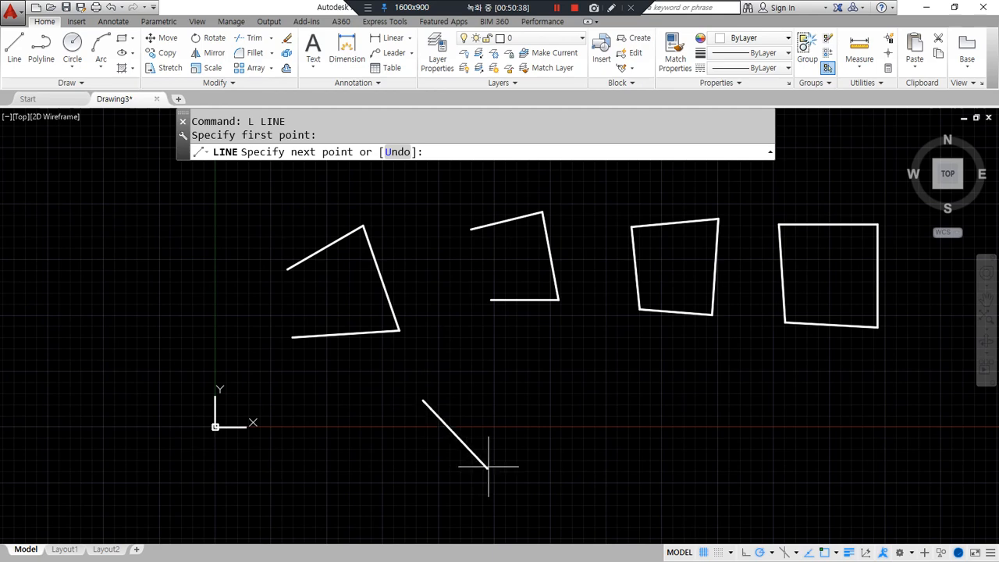
pyautogui.click(548, 391)
pyautogui.click(522, 493)
pyautogui.click(443, 474)
# - Remove the three new segments one at a time with the Line command's Undo option
pyautogui.hotkey('ctrl', 'alt', 'd')
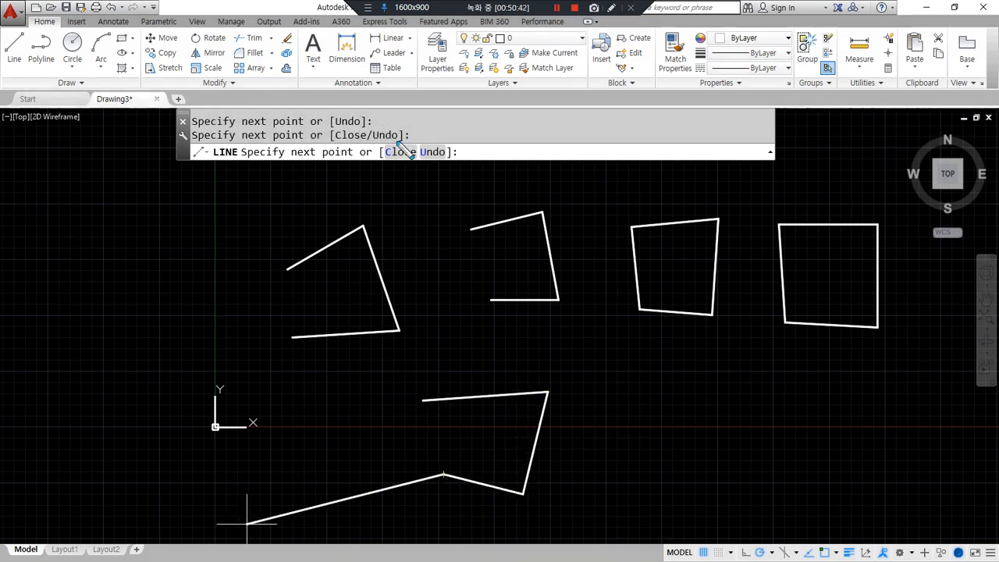
pyautogui.moveTo(448, 165); pyautogui.dragTo(455, 141)
pyautogui.press('Escape')
pyautogui.write('u')
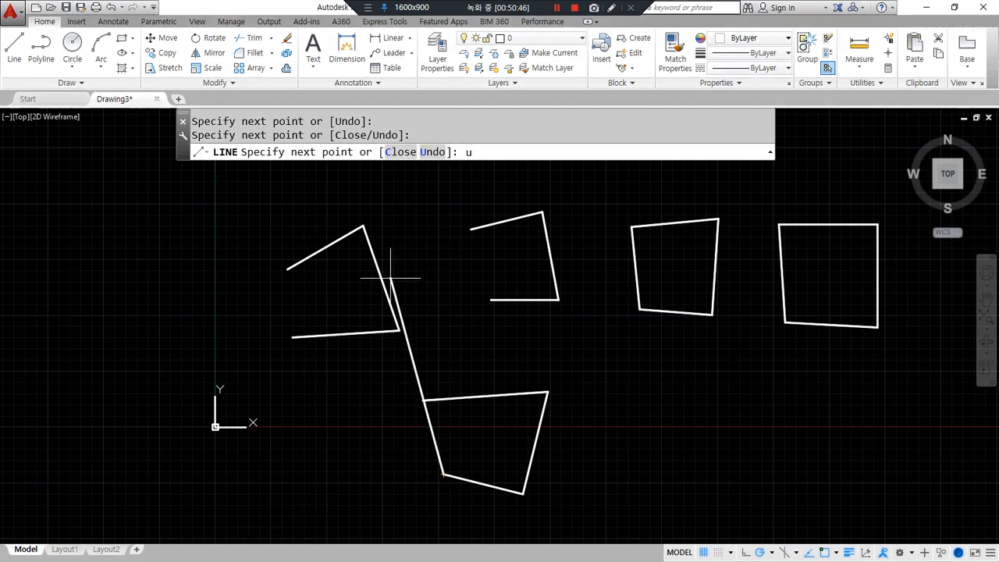
pyautogui.press('Return')
pyautogui.scroll(4, 529, 517)
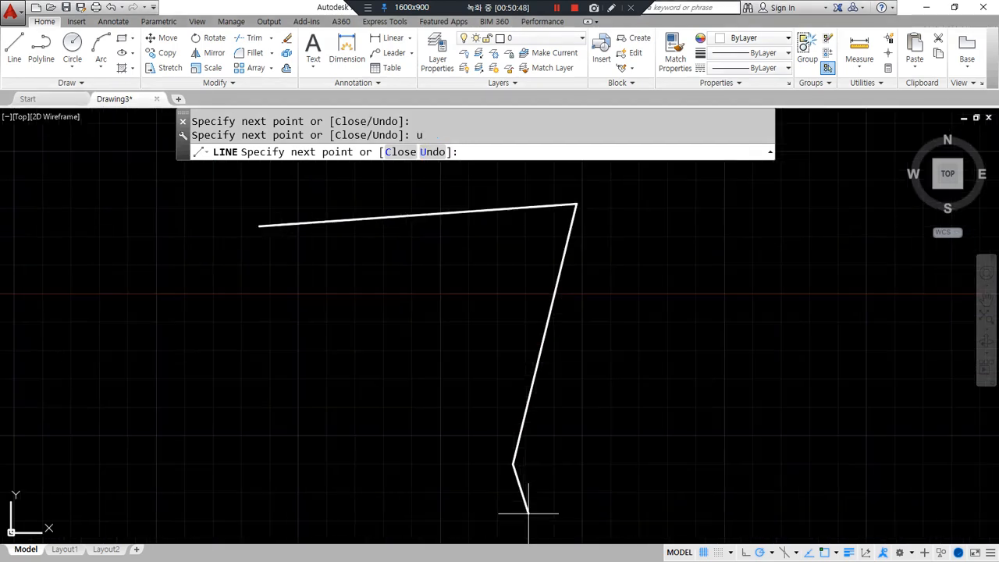
pyautogui.scroll(-2, 513, 508)
pyautogui.write('u')
pyautogui.press('Return')
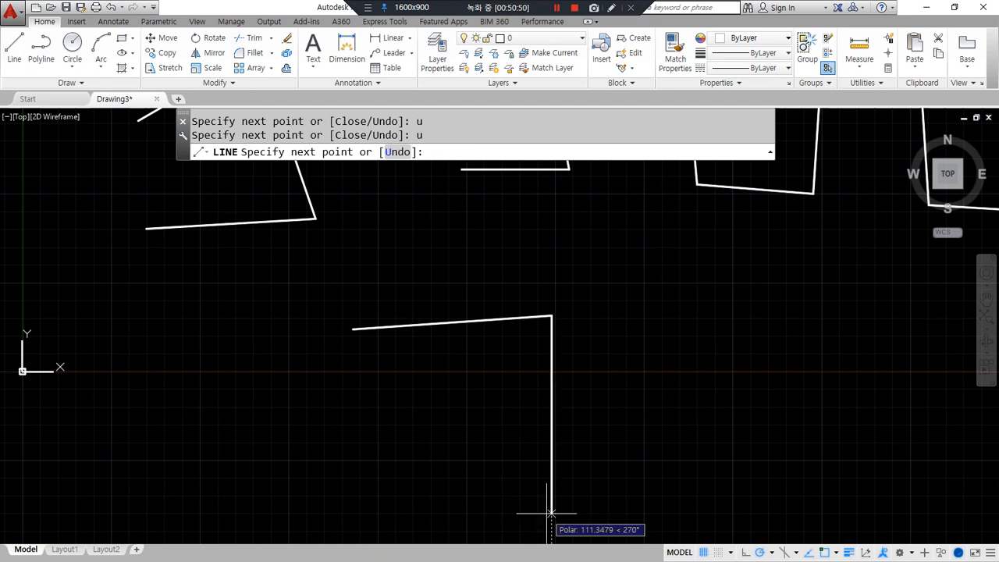
pyautogui.write('u')
pyautogui.press('Return')
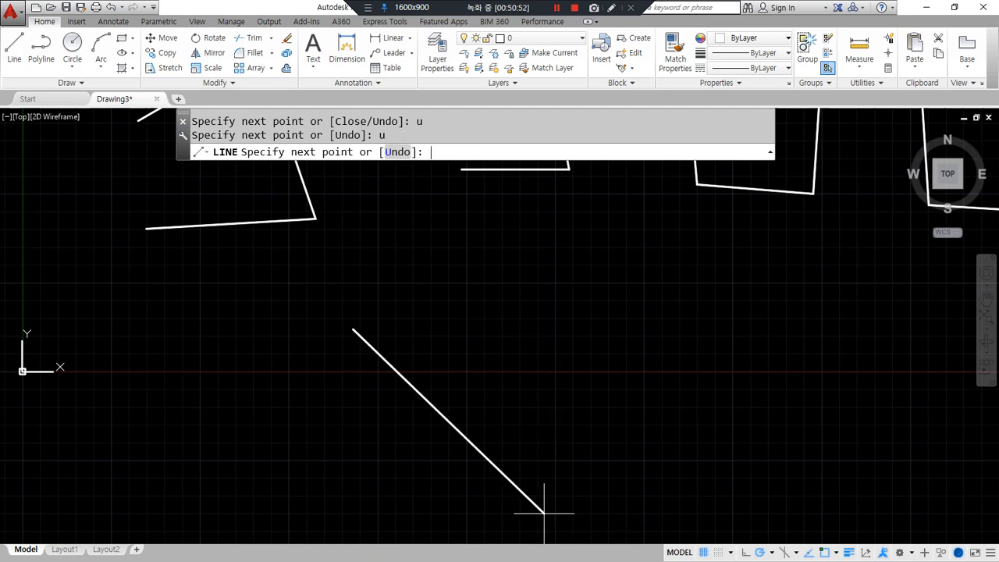
pyautogui.write('u')
pyautogui.press('Return')
# - Draw two connected segments from a new start point and undo both within the Line command
pyautogui.click(310, 300)
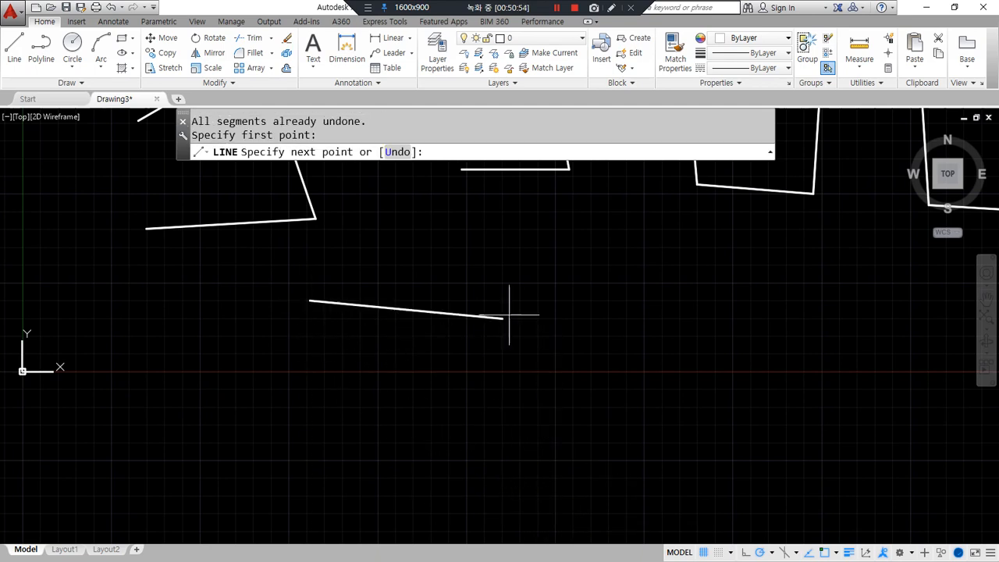
pyautogui.click(515, 456)
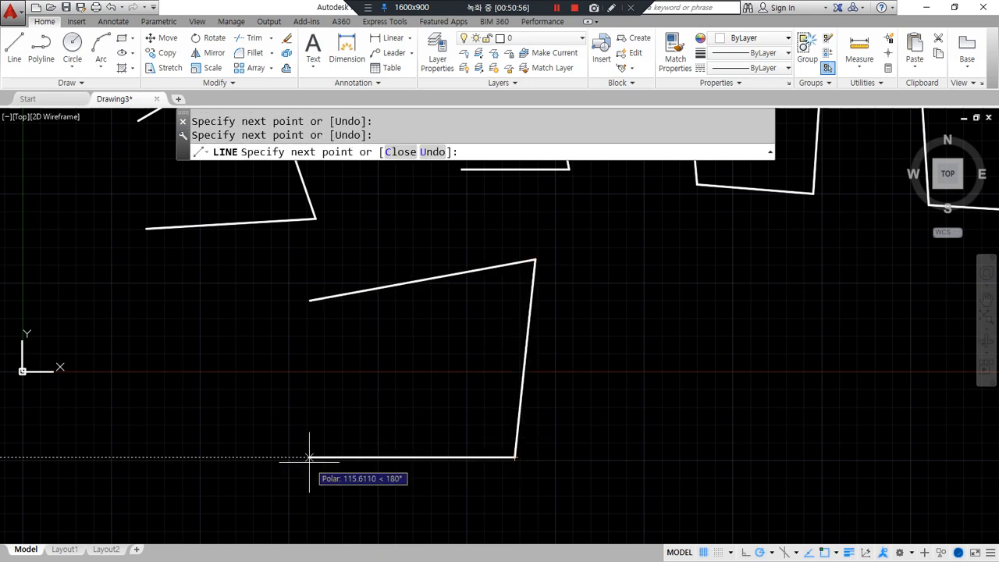
pyautogui.write('u')
pyautogui.press('Return')
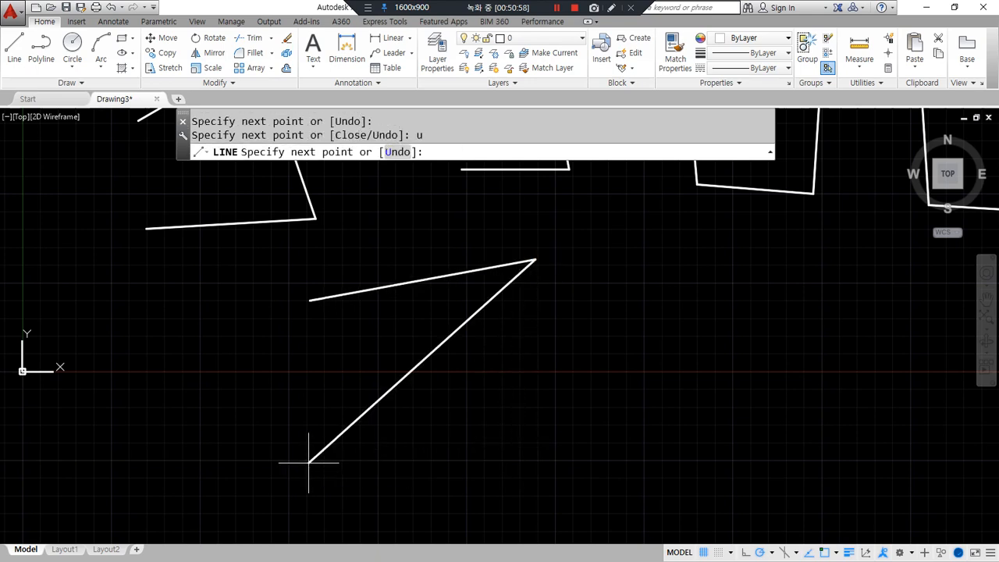
pyautogui.hotkey('ctrl', 'z')
pyautogui.hotkey('ctrl', 'z')
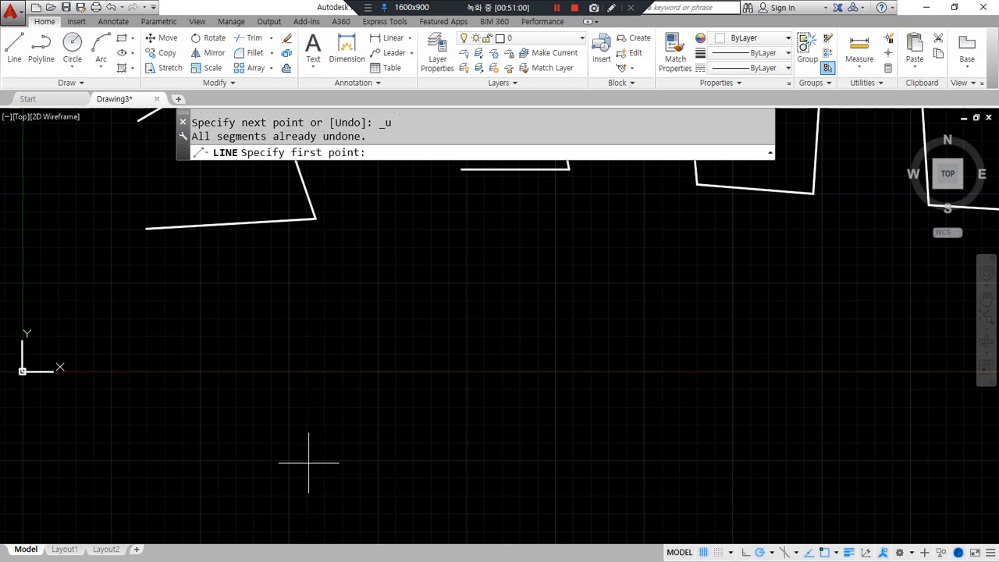
# - Draw a zigzag of five connected line segments below the existing shapes, keeping the Line command active
pyautogui.click(303, 307)
pyautogui.click(521, 255)
pyautogui.click(498, 414)
pyautogui.click(316, 387)
pyautogui.click(294, 458)
pyautogui.click(555, 459)
# - Undo every segment of the zigzag within the active Line command
pyautogui.hotkey('ctrl', 'z')
pyautogui.hotkey('ctrl', 'z')
pyautogui.hotkey('ctrl', 'z')
pyautogui.hotkey('ctrl', 'z')
pyautogui.hotkey('ctrl', 'z')
pyautogui.hotkey('ctrl', 'z')
# - Draw another five-segment zigzag with a vertical second segment, starting from a new point
pyautogui.click(372, 307)
pyautogui.click(565, 277)
pyautogui.click(565, 398)
pyautogui.click(380, 405)
pyautogui.click(362, 484)
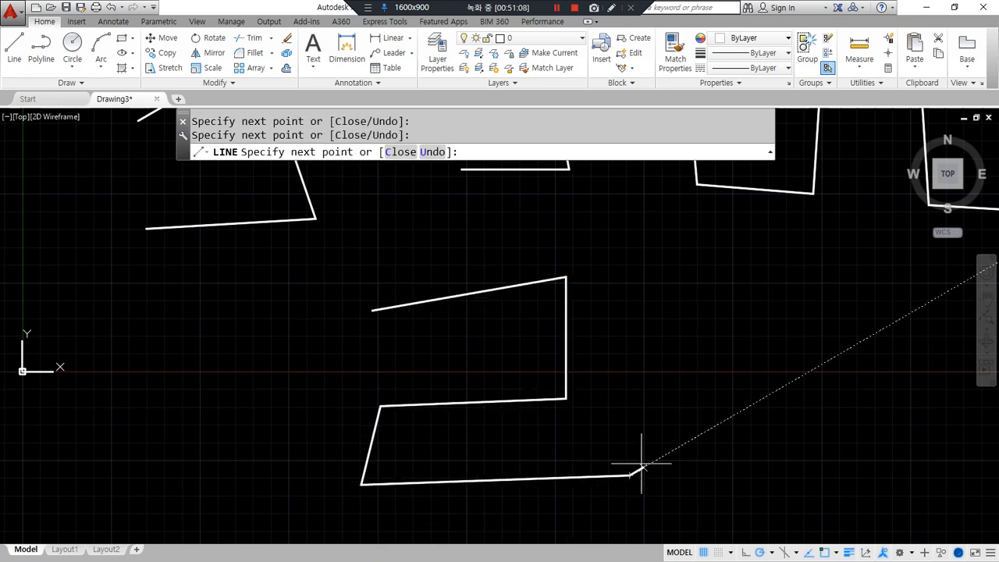
# - Undo all segments of the new zigzag with the Line command's Undo option and cancel the command
pyautogui.click(427, 152)
pyautogui.click(429, 153)
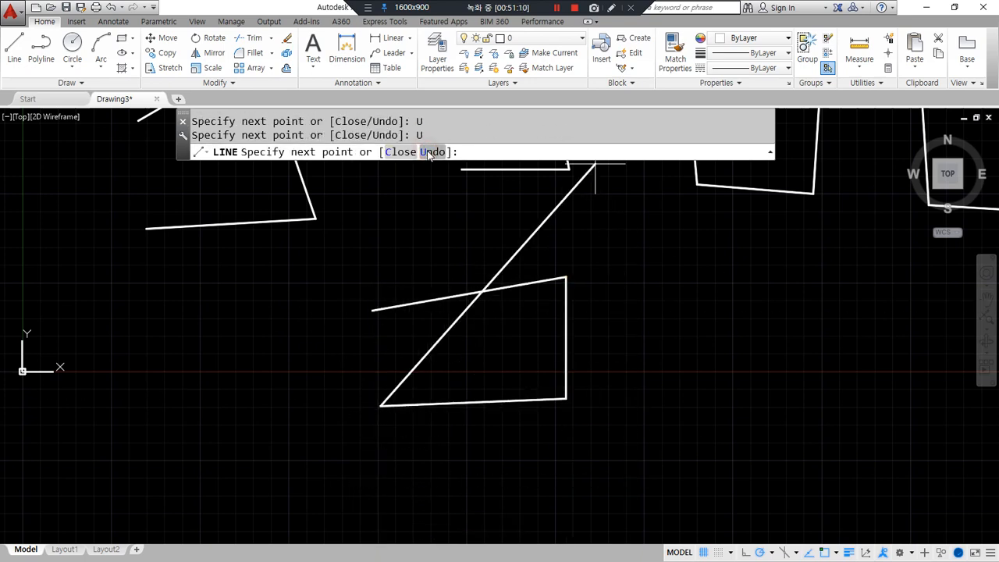
pyautogui.click(431, 153)
pyautogui.click(398, 152)
pyautogui.click(399, 153)
pyautogui.press('Escape')
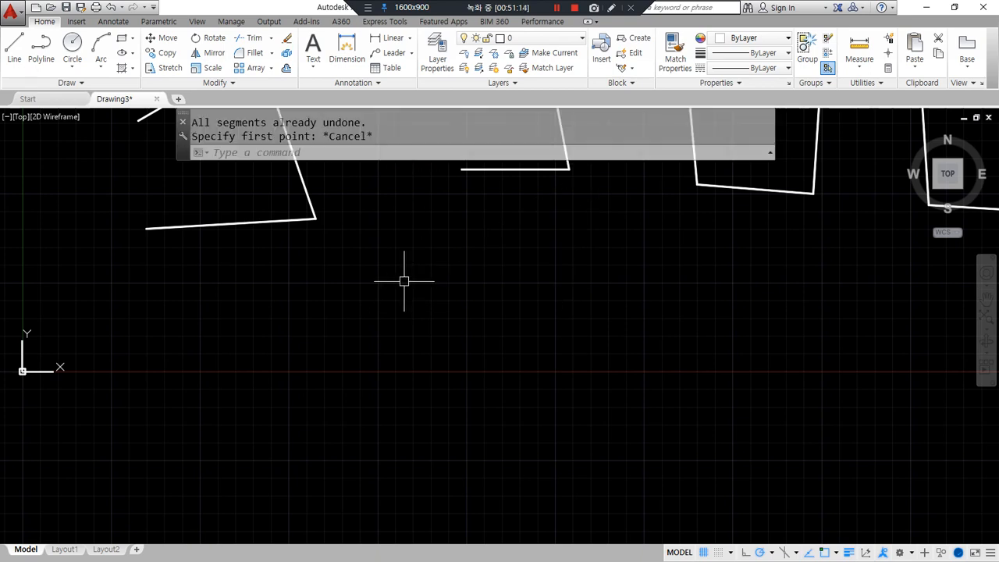
# - Draw a three-sided rectangular outline open on its left side below the existing shapes, and finish the Line command without closing it
pyautogui.scroll(-2, 390, 265)
pyautogui.write('l')
pyautogui.press('Return')
pyautogui.moveTo(294, 333); pyautogui.dragTo(328, 252, button='middle')
pyautogui.click(233, 267)
pyautogui.click(356, 267)
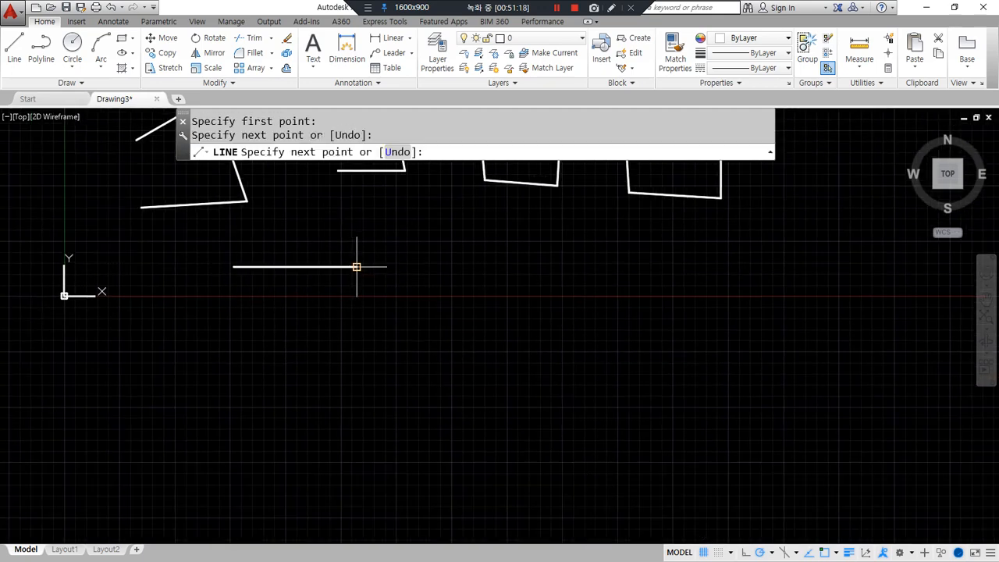
pyautogui.click(356, 368)
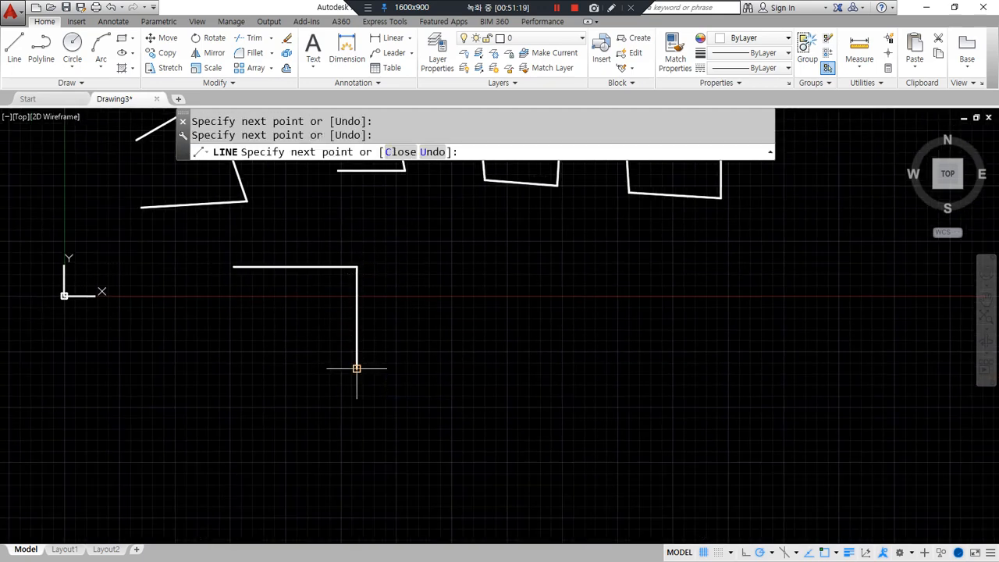
pyautogui.click(229, 368)
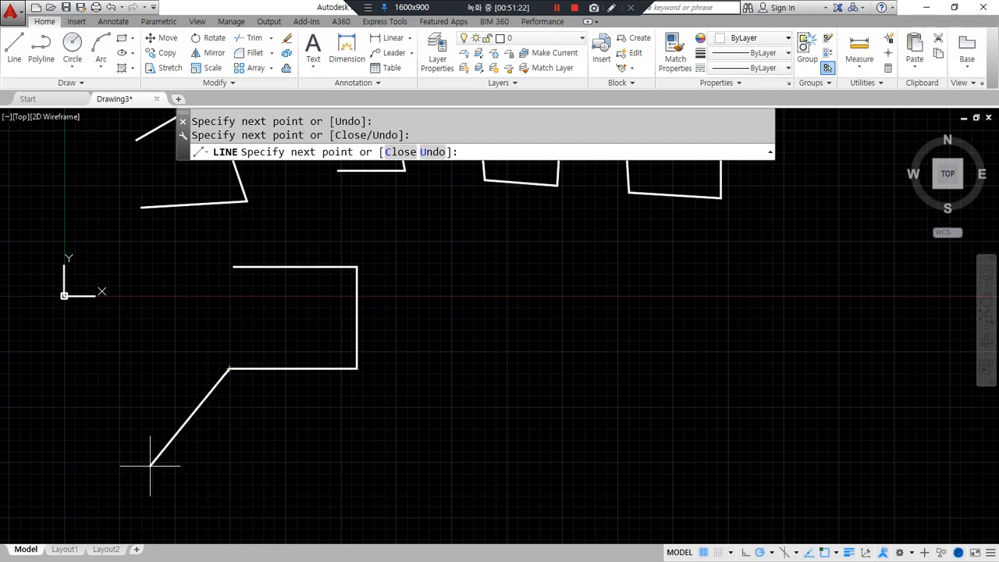
pyautogui.press('Return')
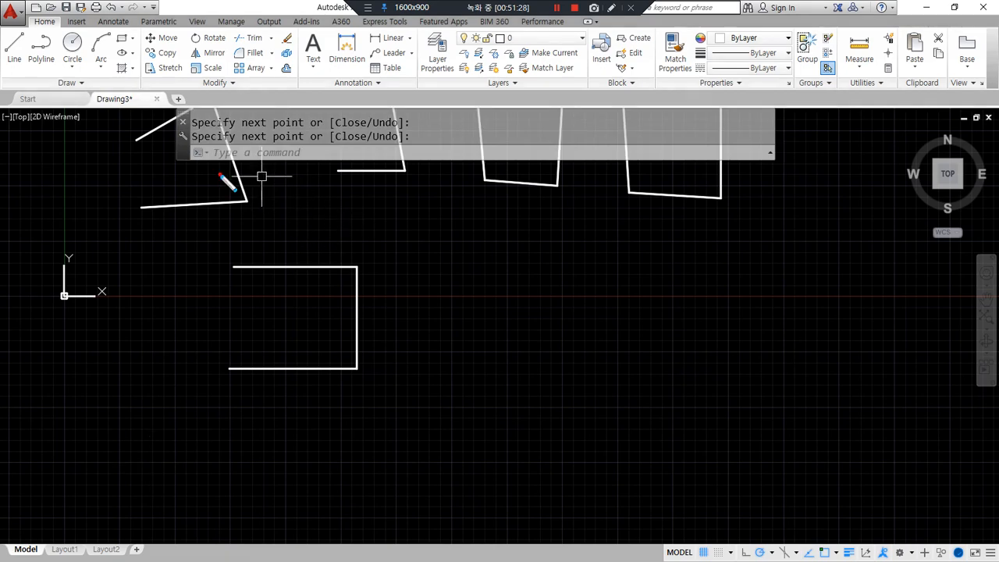
pyautogui.moveTo(245, 138)
pyautogui.mouseDown()
pyautogui.moveTo(259, 179)
pyautogui.moveTo(234, 190)
pyautogui.moveTo(227, 263)
pyautogui.mouseUp()
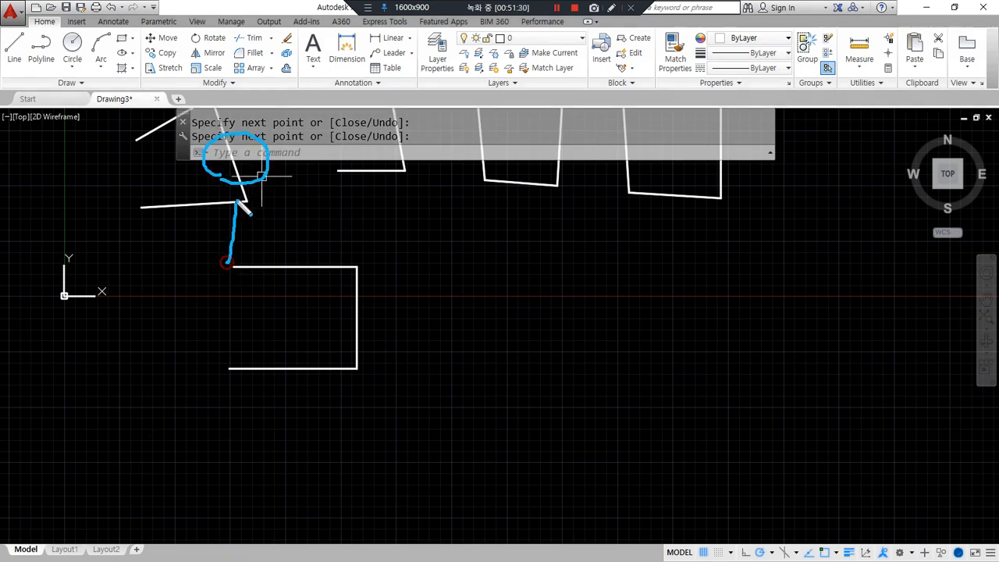
pyautogui.moveTo(221, 192); pyautogui.dragTo(259, 213)
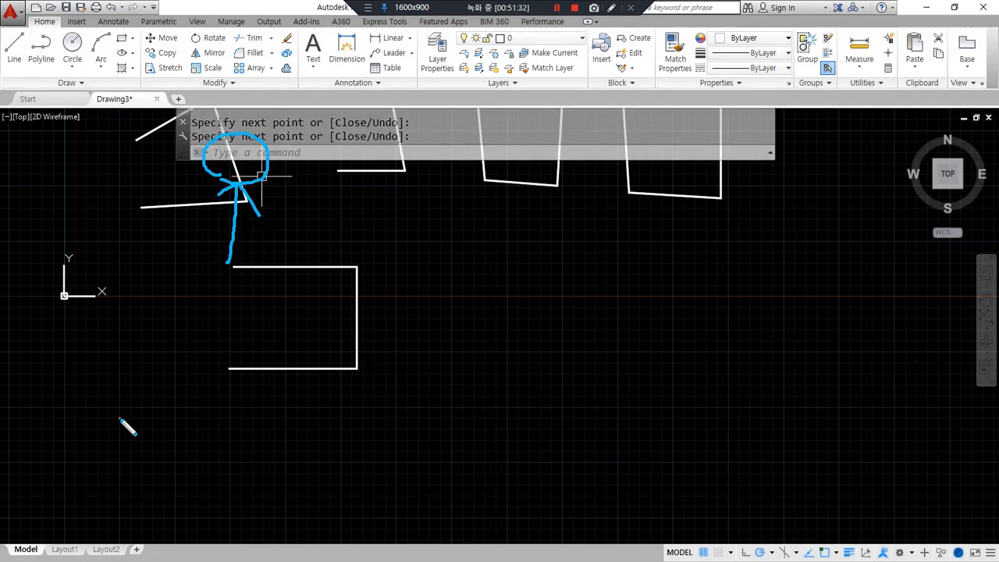
pyautogui.press('Escape')
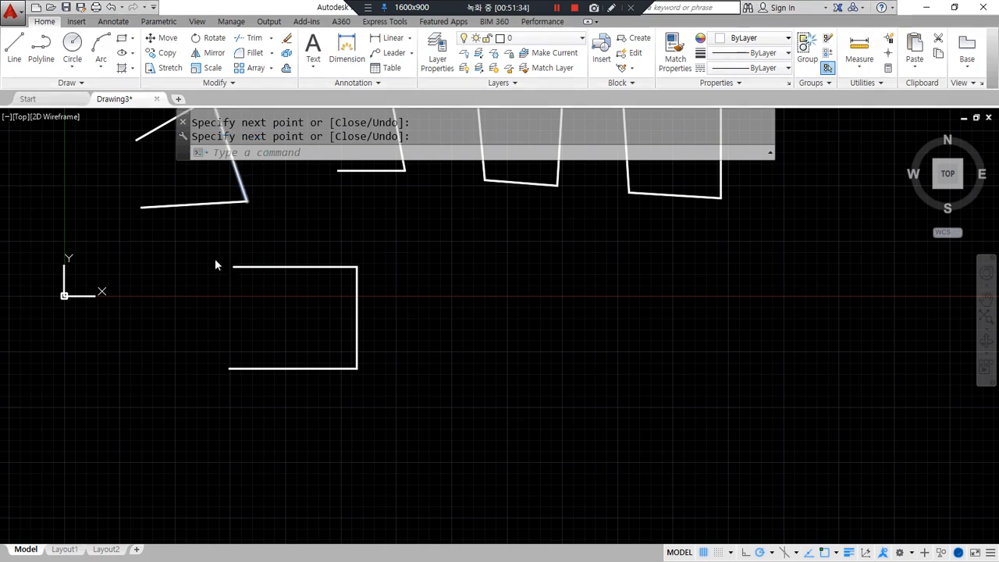
pyautogui.press('Return')
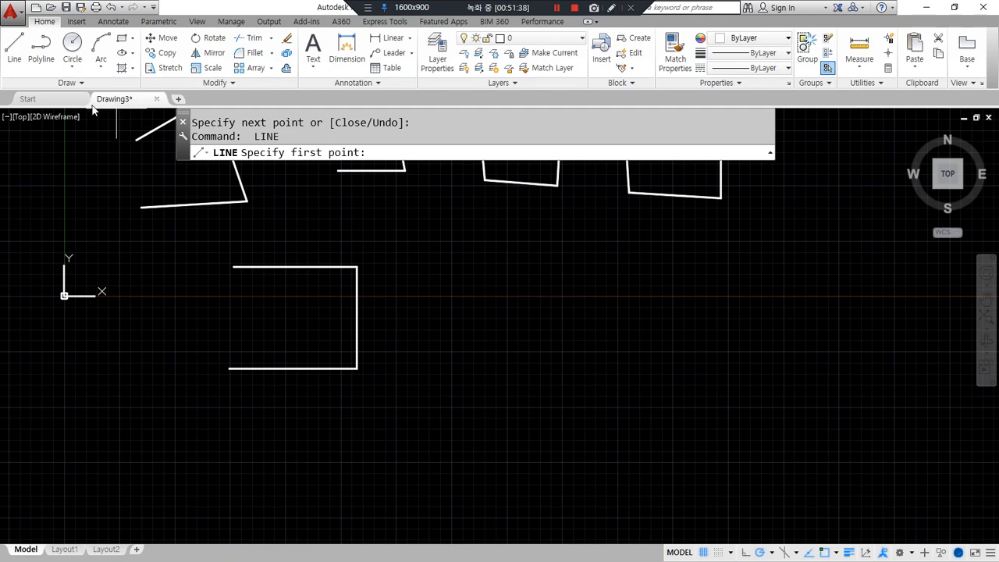
pyautogui.moveTo(35, 76)
pyautogui.mouseDown()
pyautogui.moveTo(35, 56)
pyautogui.moveTo(20, 77)
pyautogui.mouseUp()
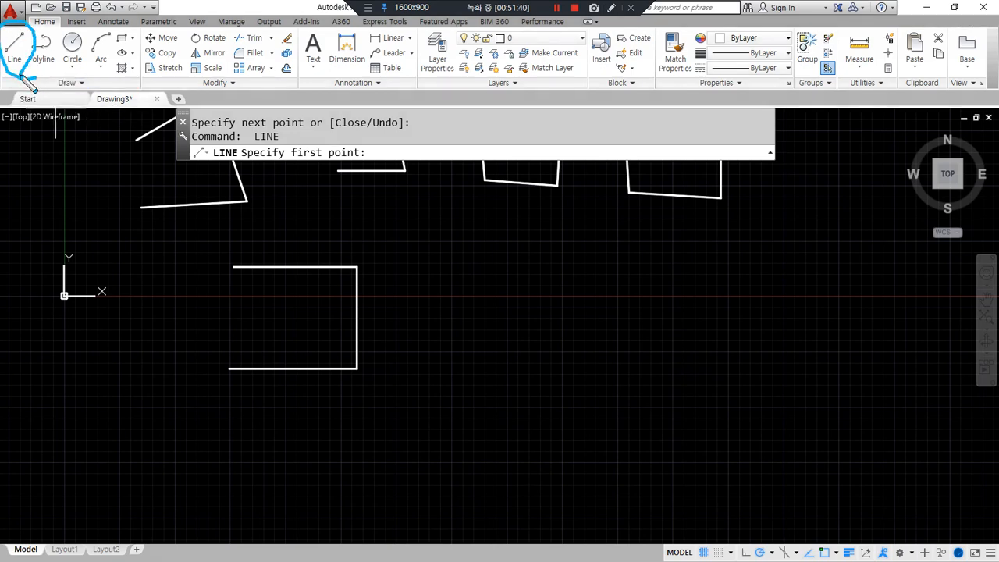
pyautogui.press('Escape')
pyautogui.press('Escape')
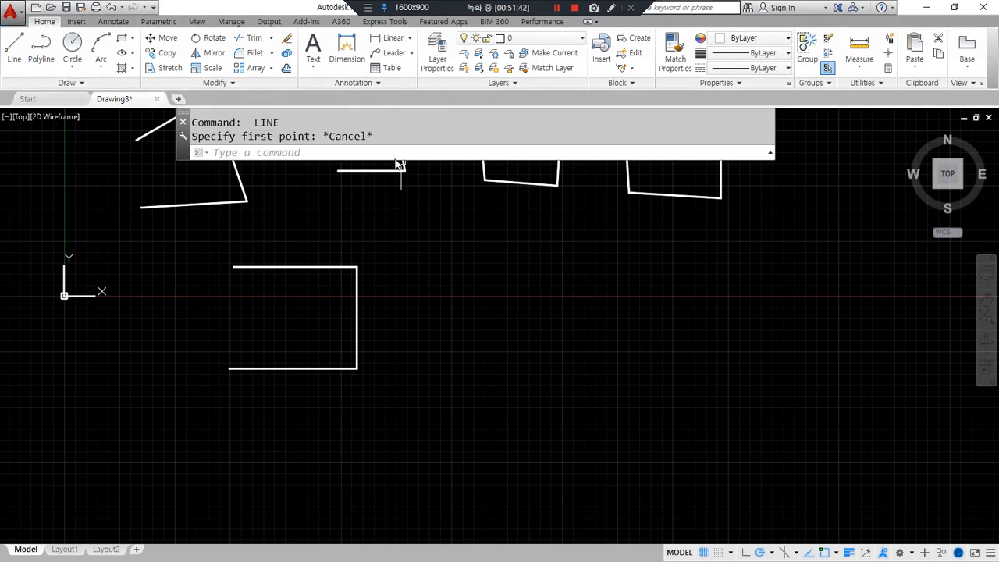
pyautogui.moveTo(254, 152)
pyautogui.mouseDown()
pyautogui.moveTo(285, 196)
pyautogui.moveTo(279, 203)
pyautogui.mouseUp()
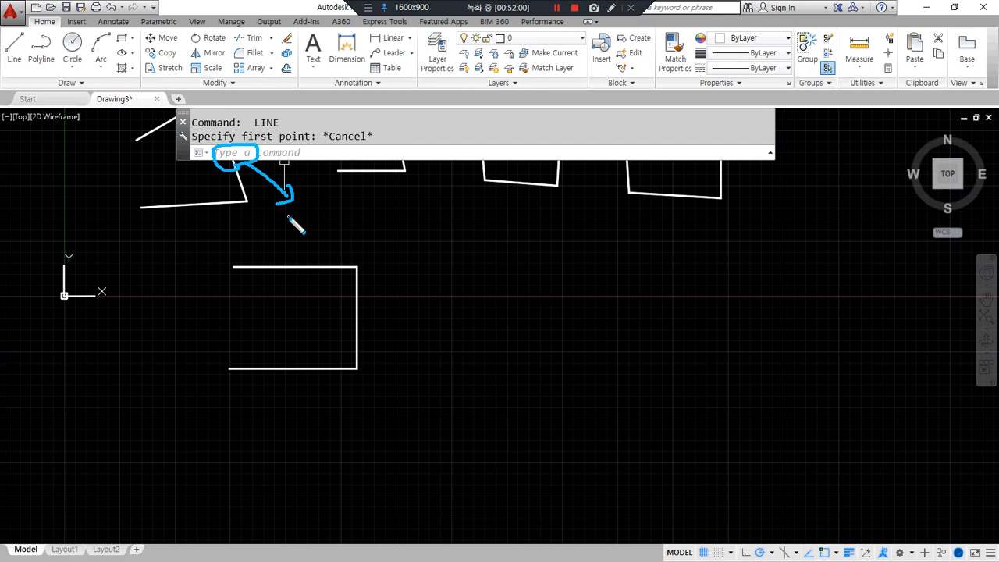
pyautogui.moveTo(285, 132); pyautogui.dragTo(261, 135)
pyautogui.press('Escape')
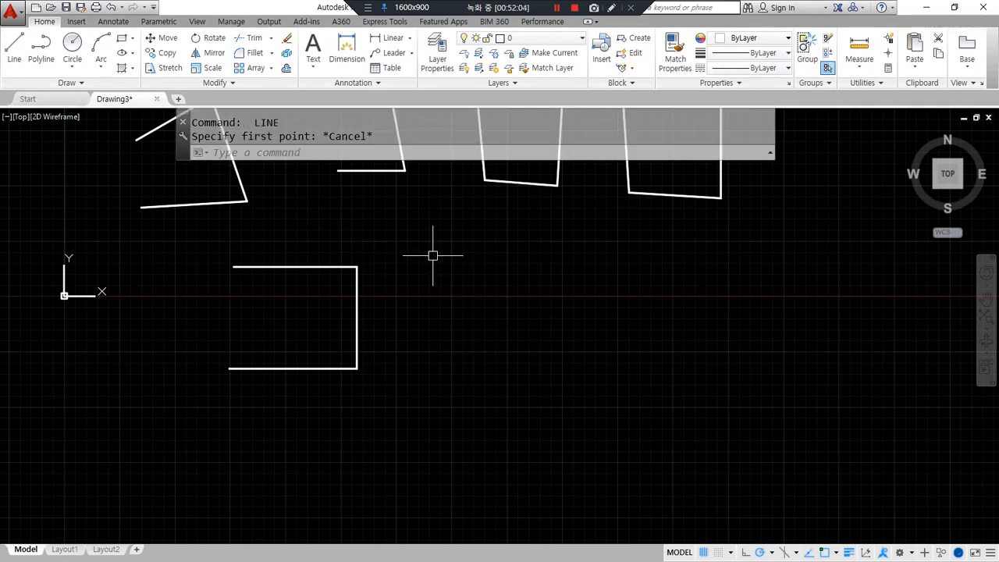
# - Continue a line from the open rectangle's lower-left endpoint with three segments: vertically down, horizontally left, and up with a slight slant
pyautogui.press('Return')
pyautogui.moveTo(344, 177)
pyautogui.mouseDown()
pyautogui.moveTo(291, 174)
pyautogui.moveTo(405, 197)
pyautogui.moveTo(388, 188)
pyautogui.mouseUp()
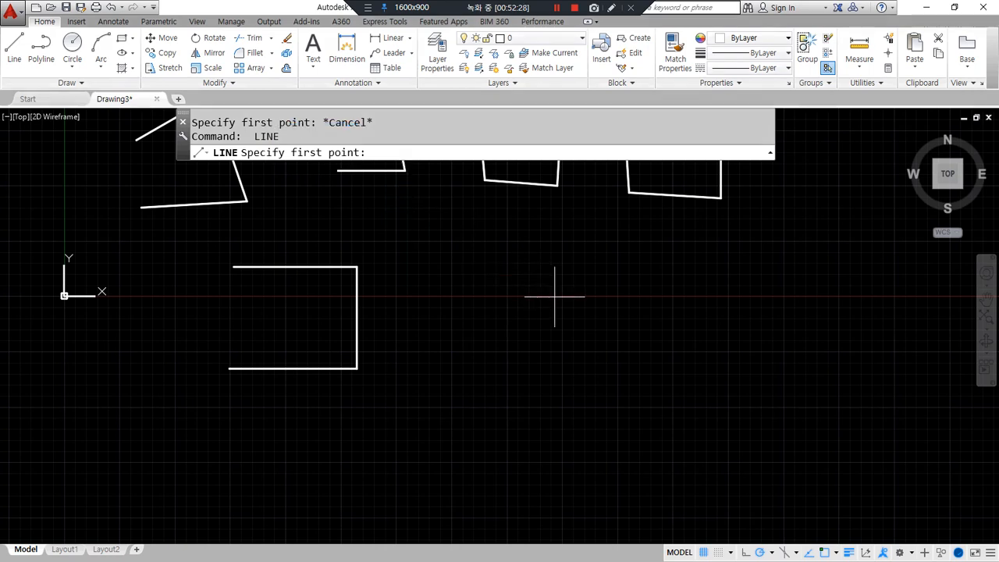
pyautogui.press('Return')
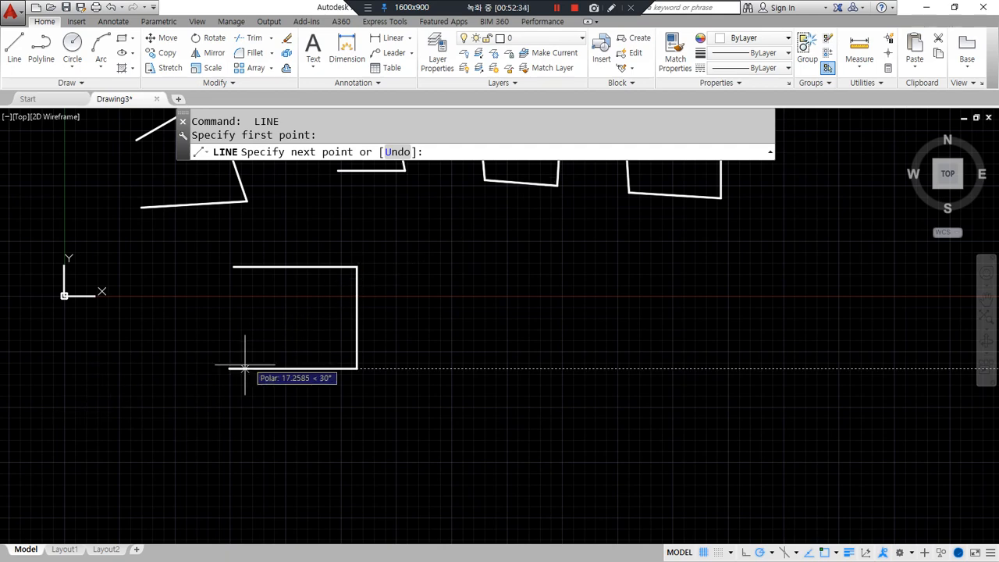
pyautogui.click(229, 455)
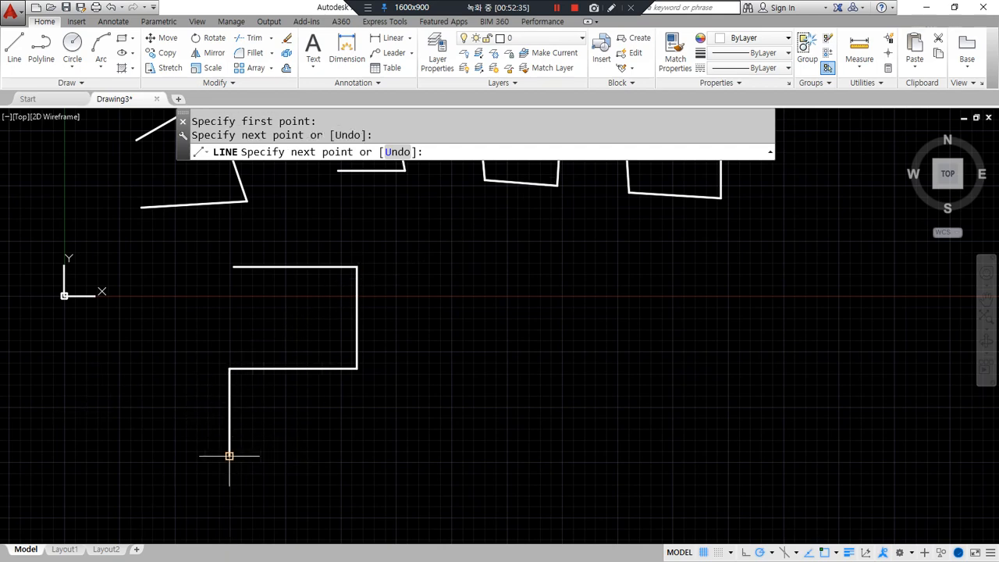
pyautogui.click(139, 456)
pyautogui.click(147, 312)
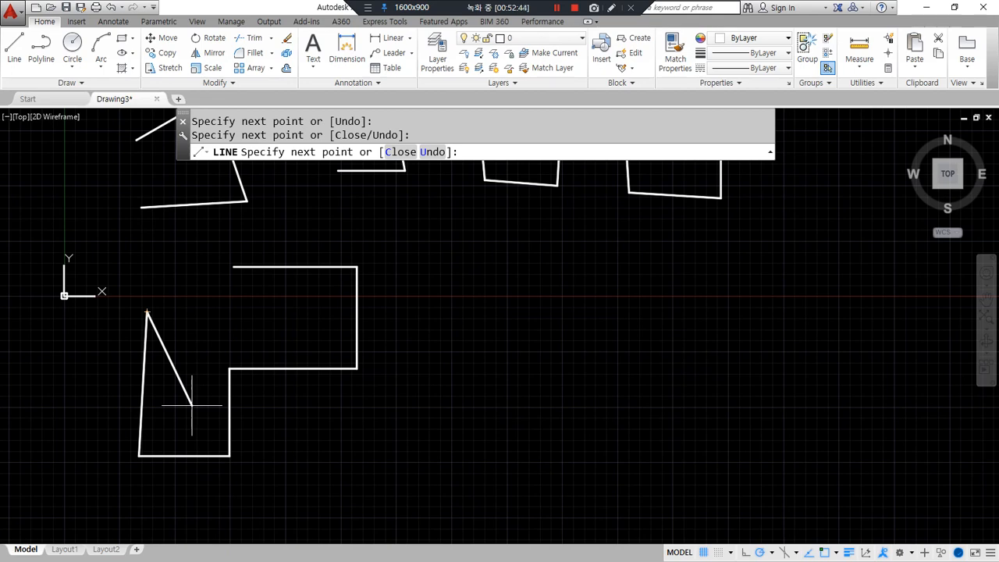
# - Close the continued outline back to its starting point with the Line command's Close option
pyautogui.hotkey('ctrl', 'alt', 'd')
pyautogui.moveTo(154, 305)
pyautogui.mouseDown()
pyautogui.moveTo(226, 270)
pyautogui.moveTo(220, 291)
pyautogui.mouseUp()
pyautogui.moveTo(164, 315)
pyautogui.mouseDown()
pyautogui.moveTo(219, 362)
pyautogui.moveTo(201, 363)
pyautogui.mouseUp()
pyautogui.moveTo(188, 234); pyautogui.dragTo(191, 255)
pyautogui.moveTo(206, 316)
pyautogui.mouseDown()
pyautogui.moveTo(235, 323)
pyautogui.moveTo(240, 305)
pyautogui.moveTo(232, 334)
pyautogui.mouseUp()
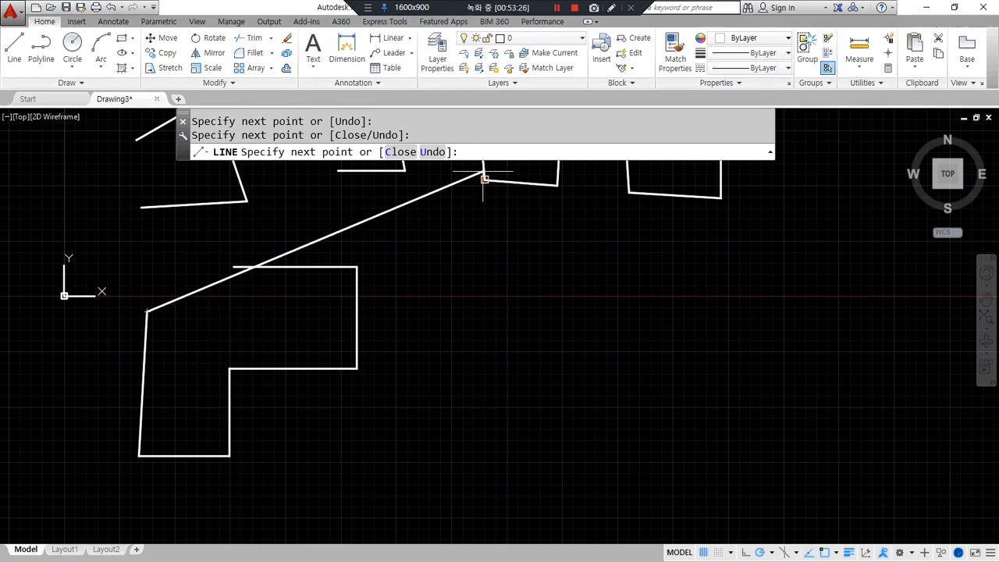
pyautogui.write('c')
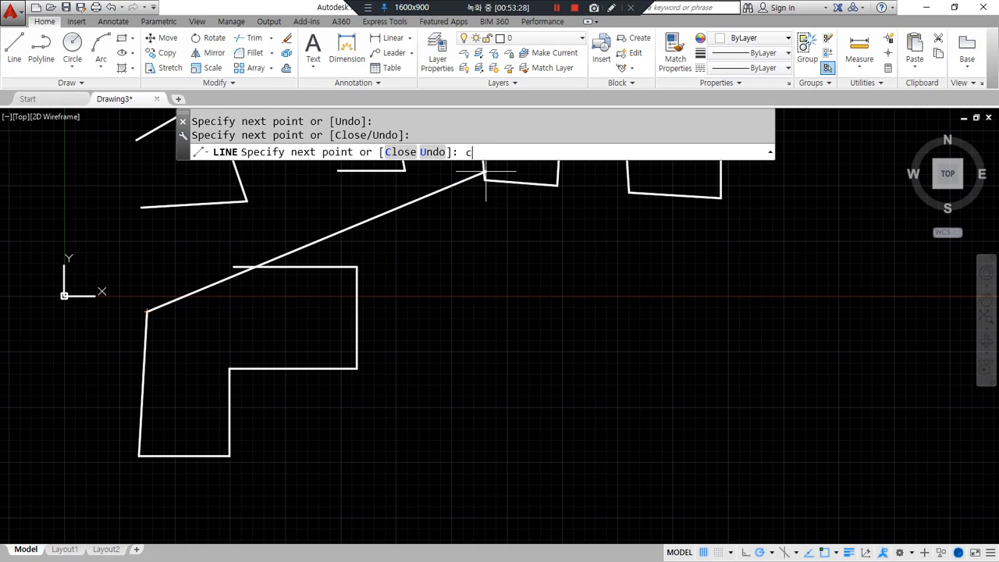
pyautogui.press('Return')
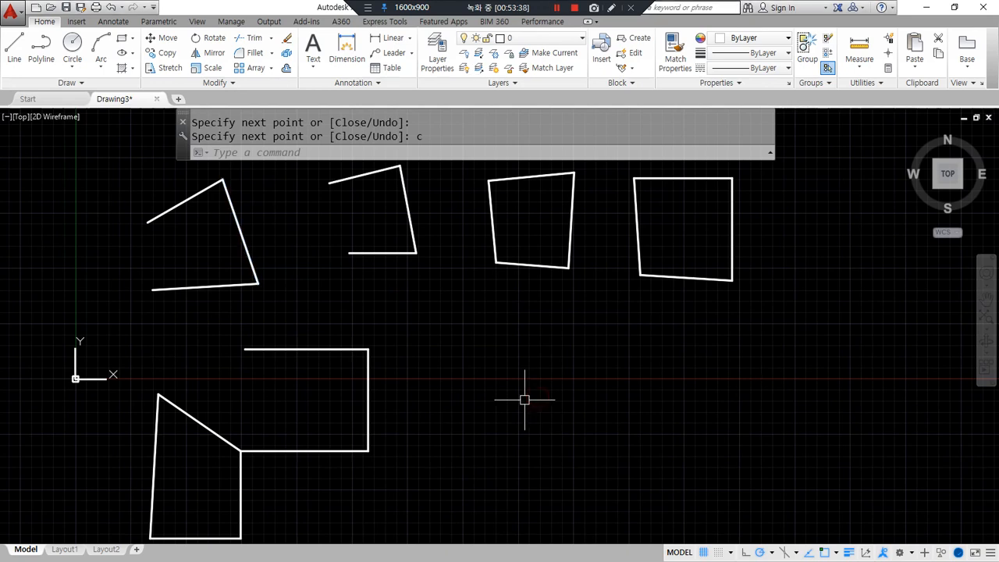
# - Start the Erase command and select the right edge of the rightmost closed quadrilateral
pyautogui.write('e')
pyautogui.press('Return')
pyautogui.moveTo(310, 147)
pyautogui.mouseDown()
pyautogui.moveTo(303, 184)
pyautogui.moveTo(322, 167)
pyautogui.mouseUp()
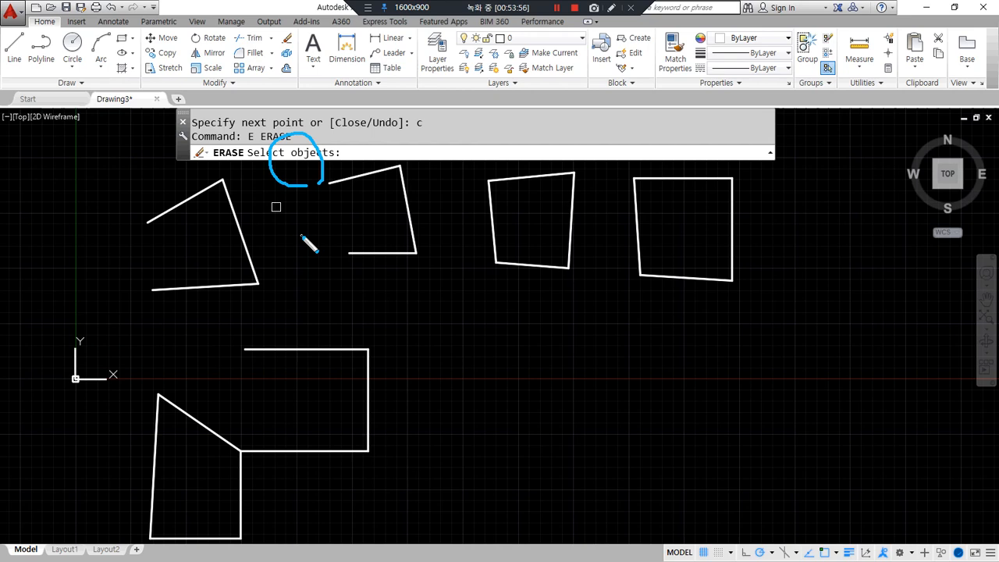
pyautogui.press('Escape')
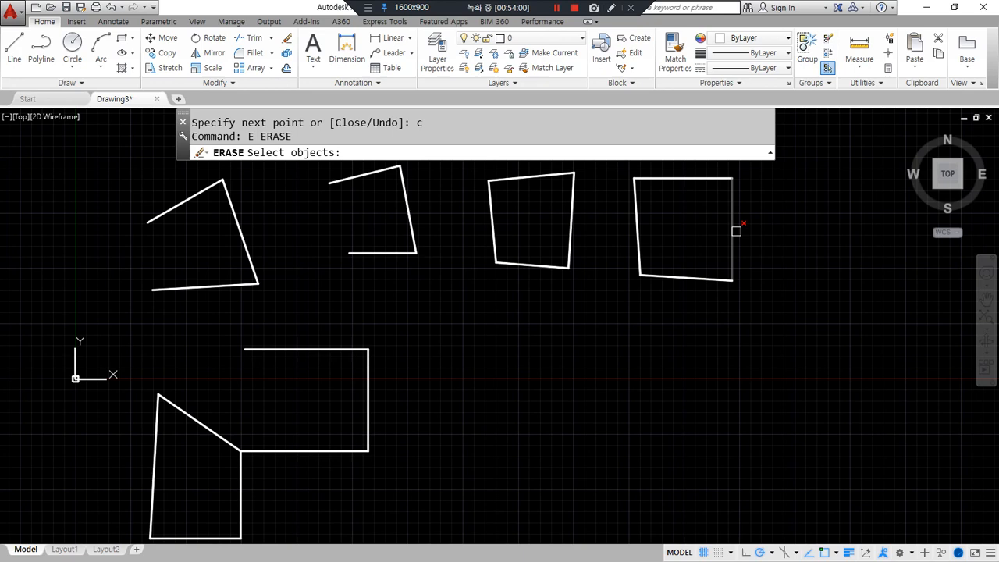
pyautogui.click(735, 231)
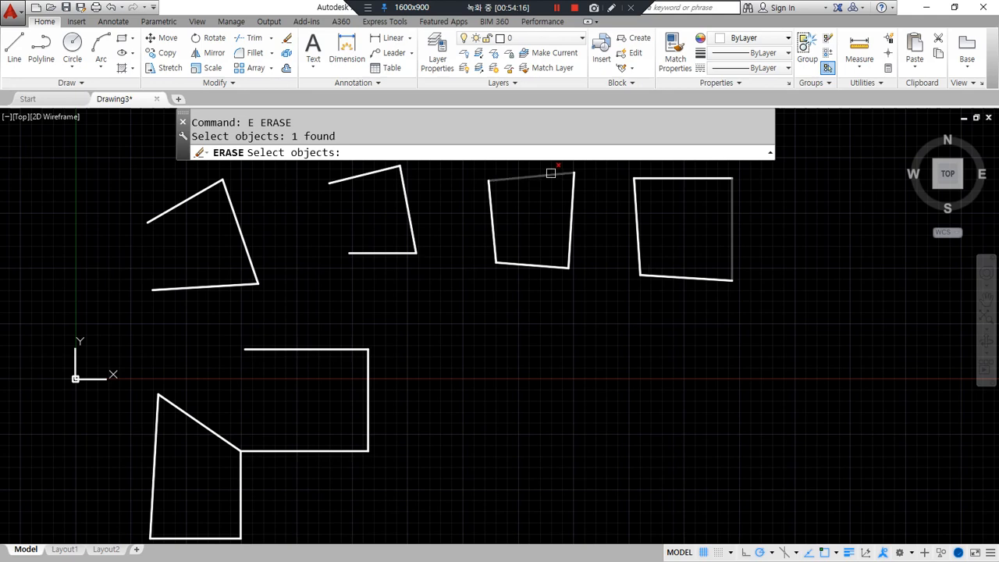
# - Switch to the Notepad notes and add the line "window select" below the Erase entry
pyautogui.hotkey('alt', 'Tab')
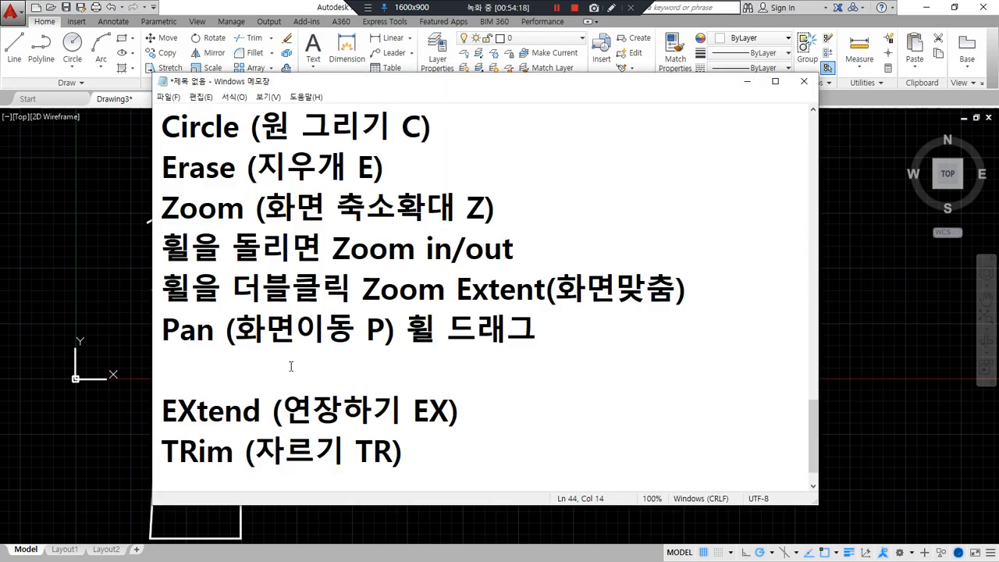
pyautogui.click(468, 177)
pyautogui.press('Return')
pyautogui.write('W')
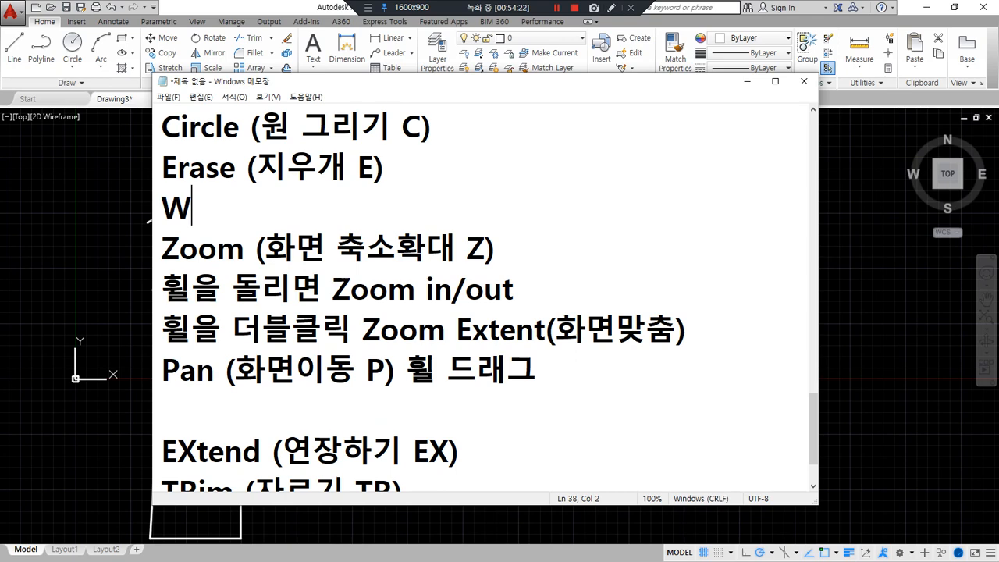
pyautogui.write('indow')
pyautogui.press('Home')
pyautogui.press('Delete')
pyautogui.write('w')
pyautogui.press('End')
pyautogui.write('select')
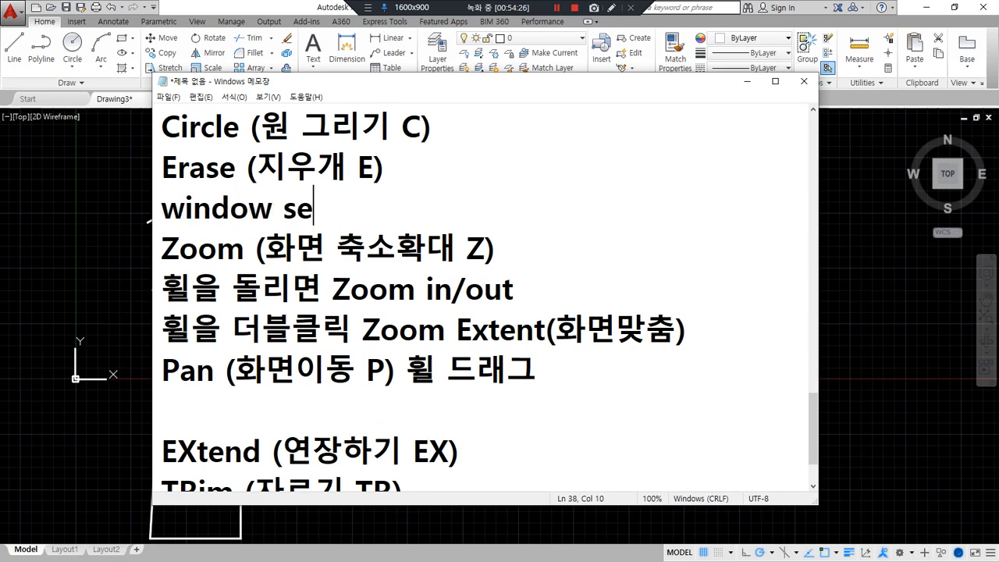
# - Add the line "cross select" directly below "window select" in the notes
pyautogui.press('Return')
pyautogui.write('close')
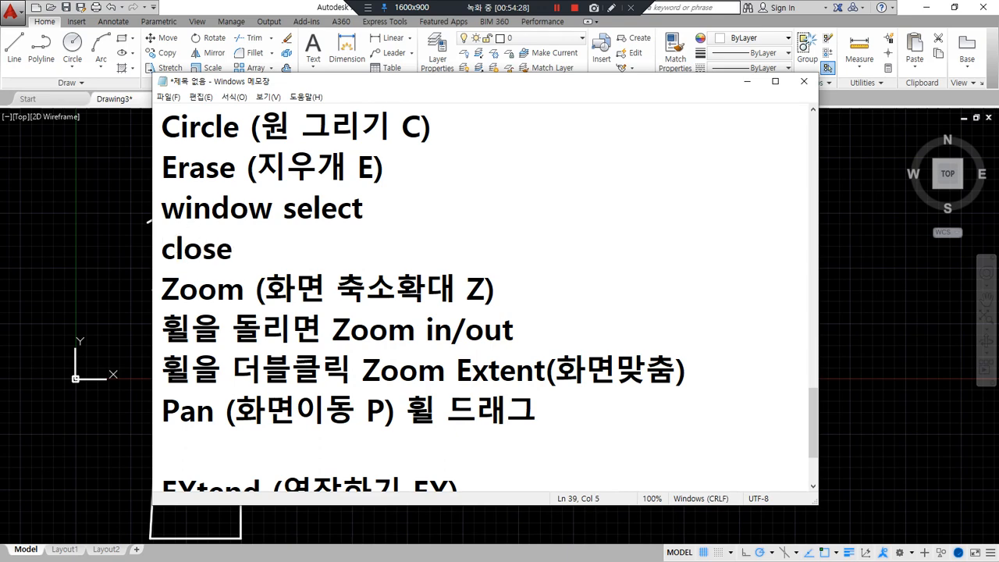
pyautogui.press('BackSpace')
pyautogui.press('BackSpace')
pyautogui.press('BackSpace')
pyautogui.press('BackSpace')
pyautogui.write('rosses')
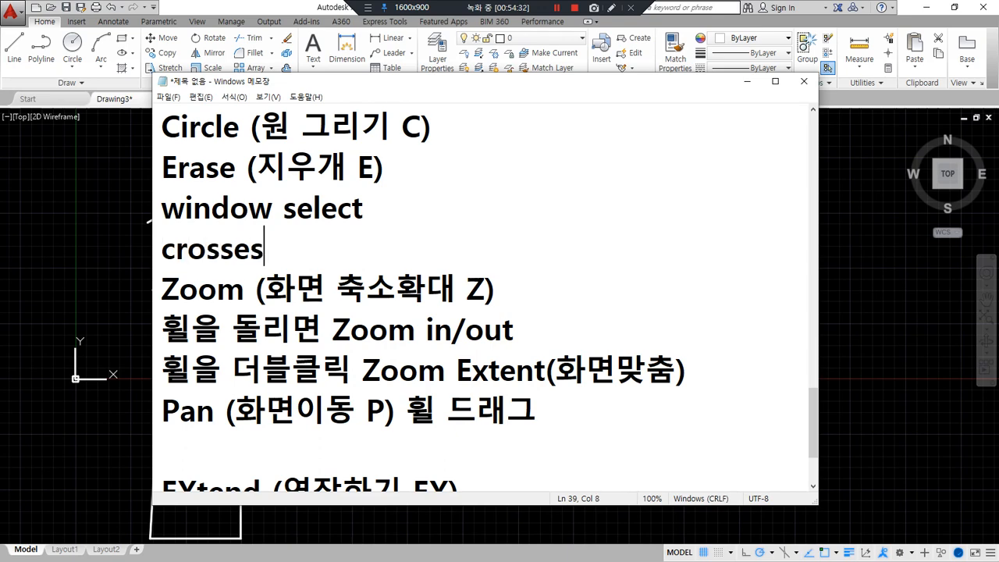
pyautogui.press('BackSpace')
pyautogui.press('BackSpace')
pyautogui.press('BackSpace')
pyautogui.write('s select')
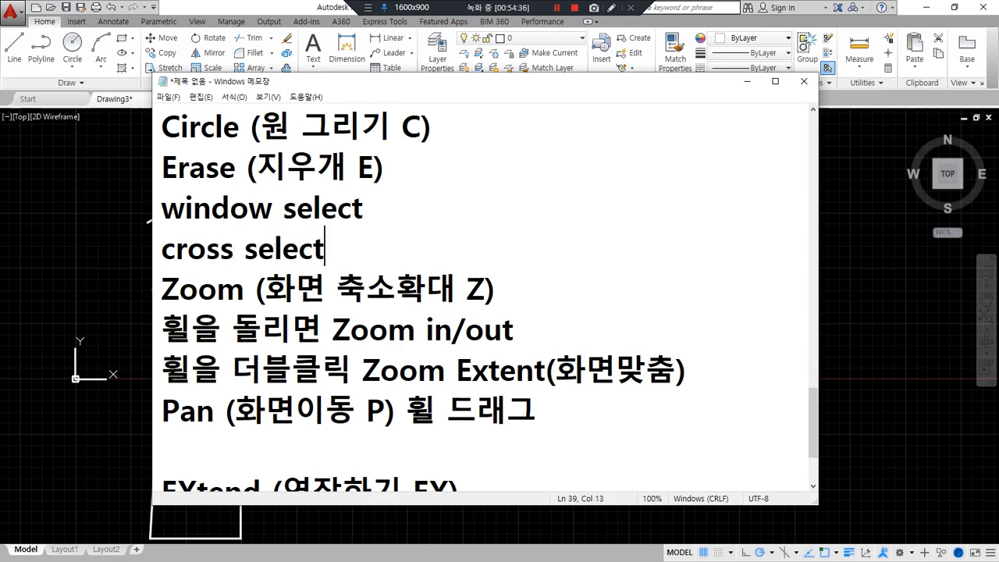
# - Append "포함선택" to the "window select" line and "걸침선택" to the "cross select" line
pyautogui.press('Up')
pyautogui.press('End')
pyautogui.write('포하함선택')
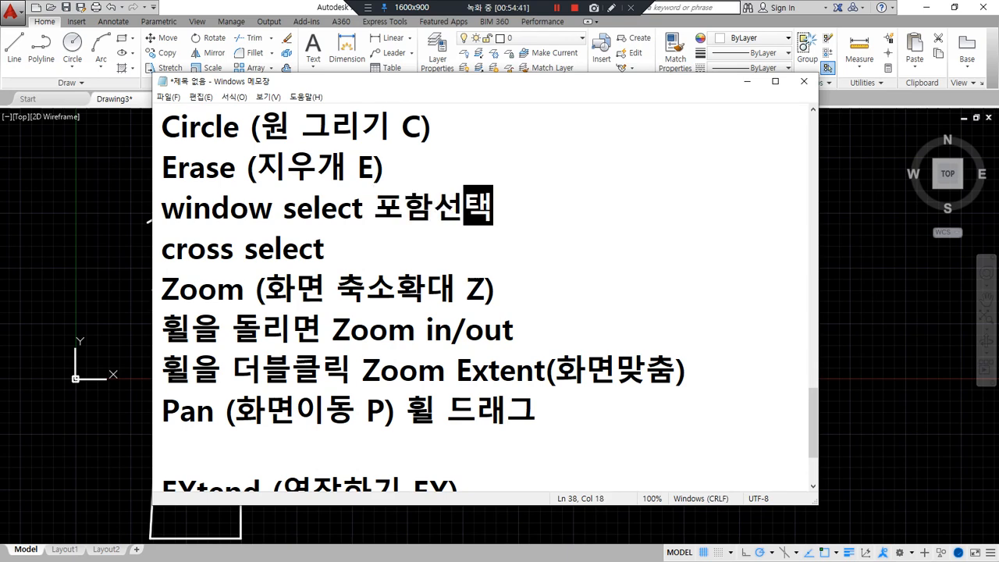
pyautogui.press('Down')
pyautogui.write('걸')
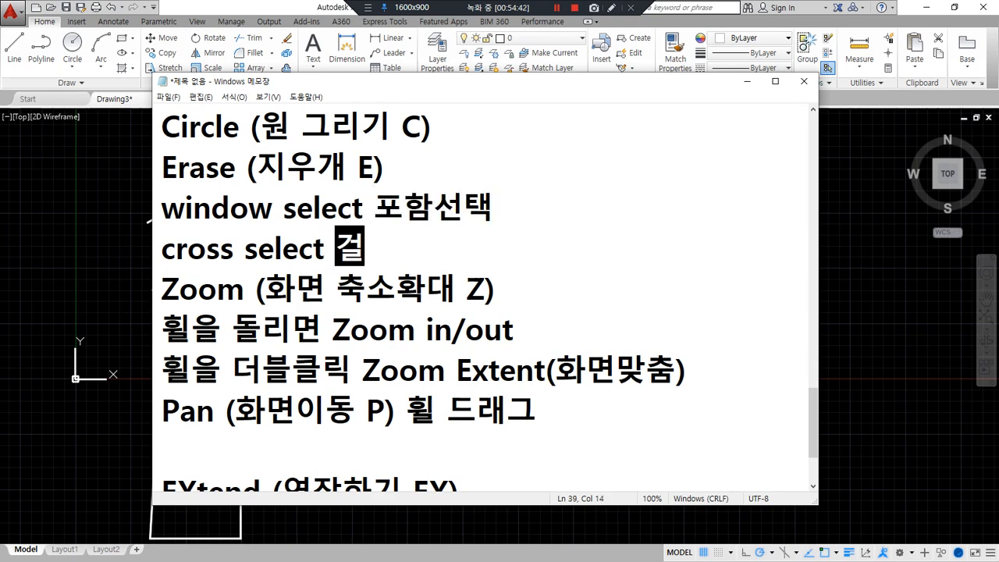
pyautogui.write('침선ㅌ택')
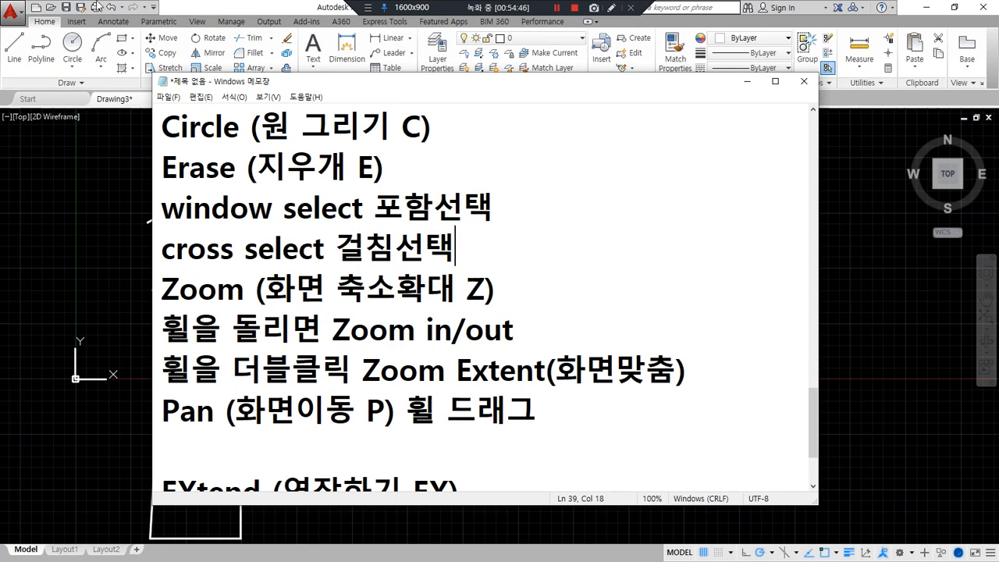
# - Return to the AutoCAD drawing and add both closed quadrilaterals to the Erase selection with an enclosing window
pyautogui.click(257, 6)
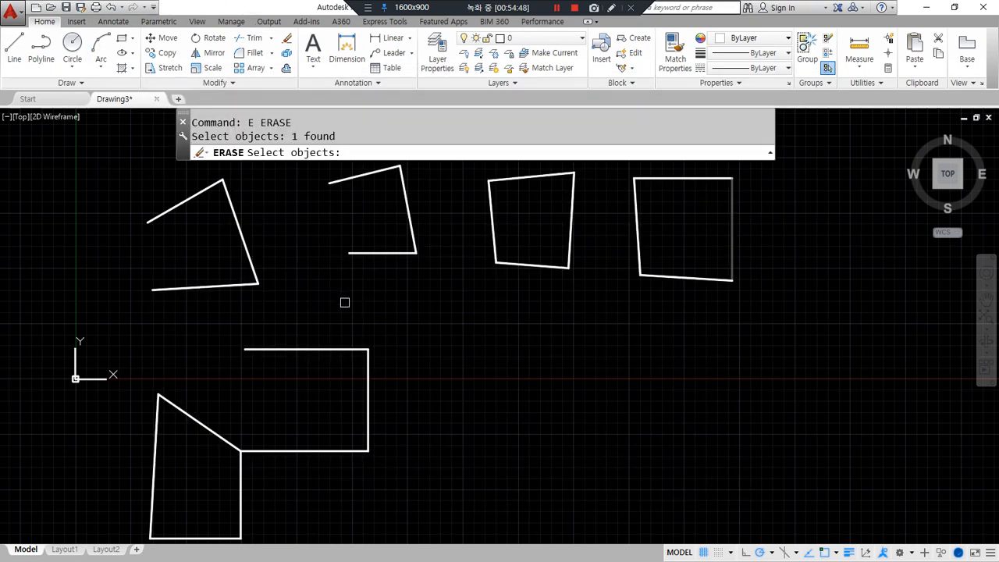
pyautogui.scroll(-2, 340, 289)
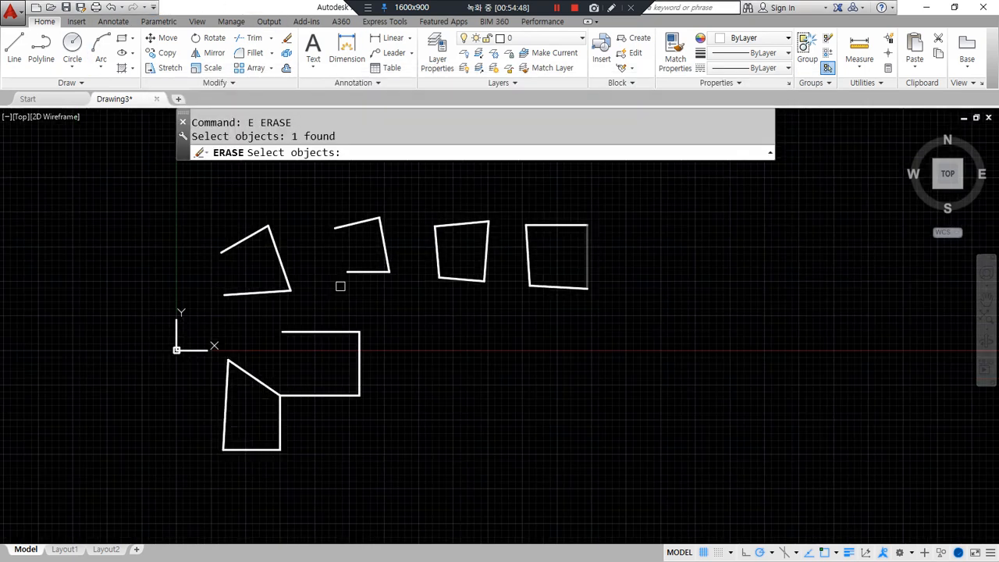
pyautogui.click(408, 178)
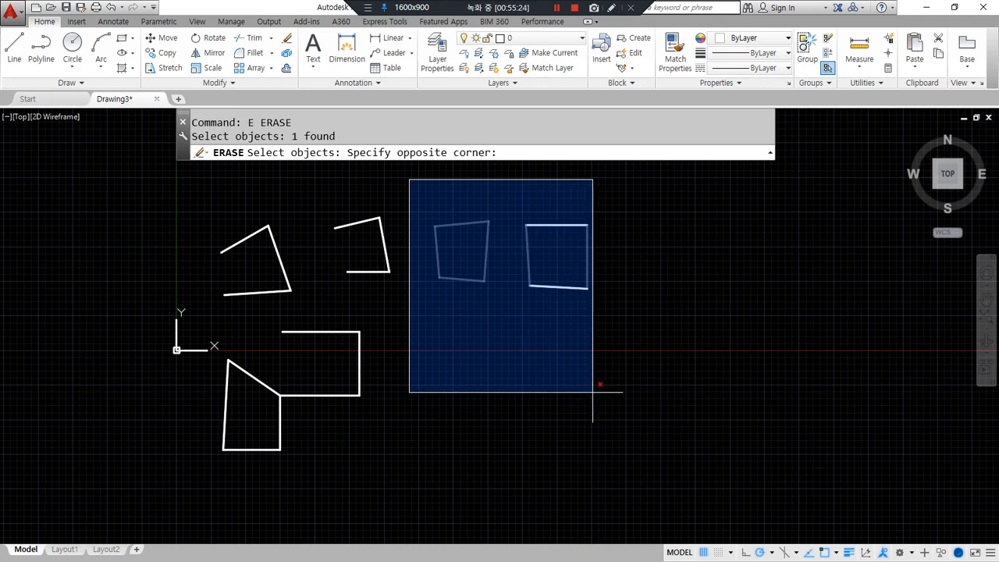
pyautogui.click(667, 421)
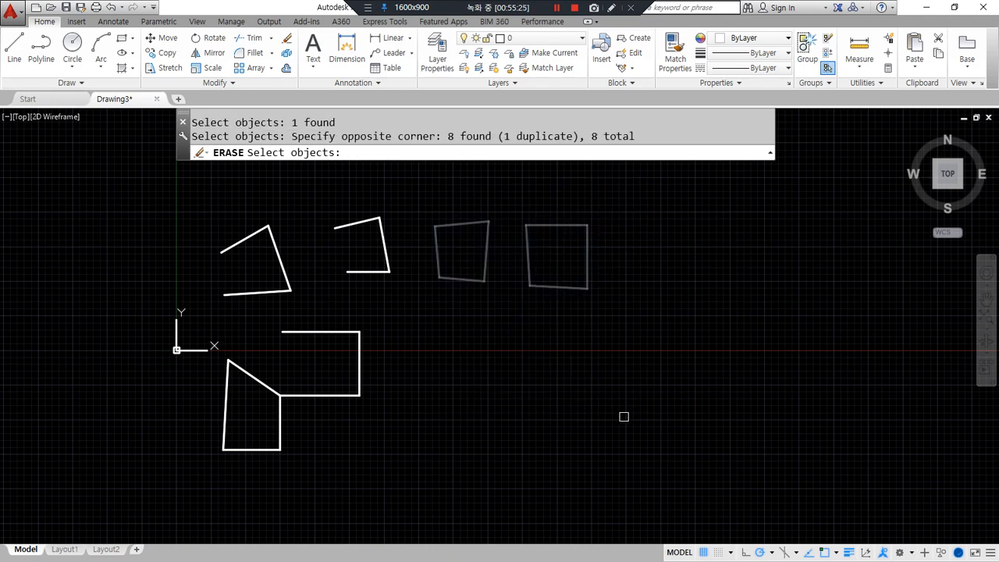
# - Add the two open upper shapes and the crossed lines of the lower outlines to the Erase selection with a crossing window
pyautogui.click(400, 188)
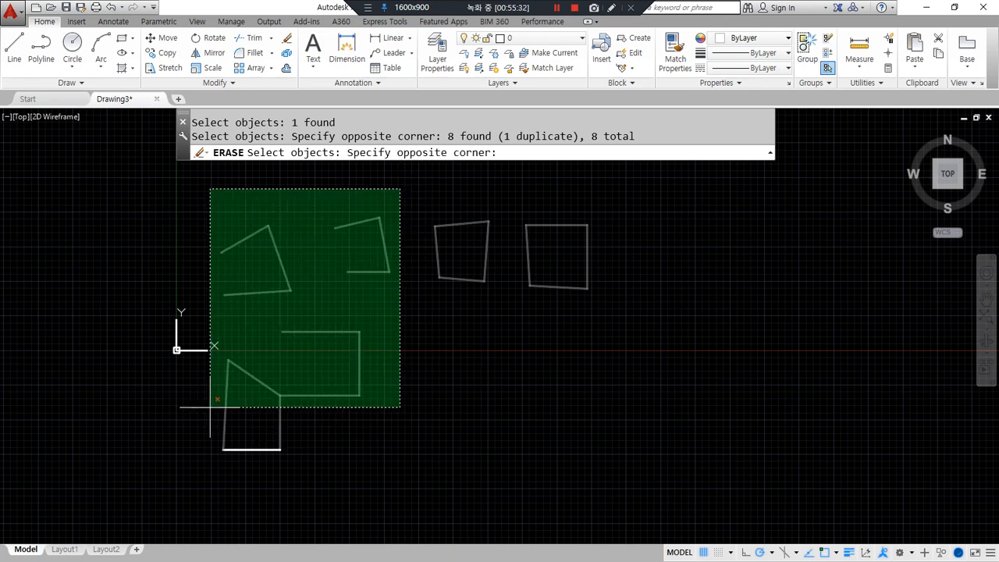
pyautogui.hotkey('ctrl', 'alt', 'd')
pyautogui.moveTo(308, 438)
pyautogui.mouseDown()
pyautogui.moveTo(230, 427)
pyautogui.moveTo(205, 413)
pyautogui.mouseUp()
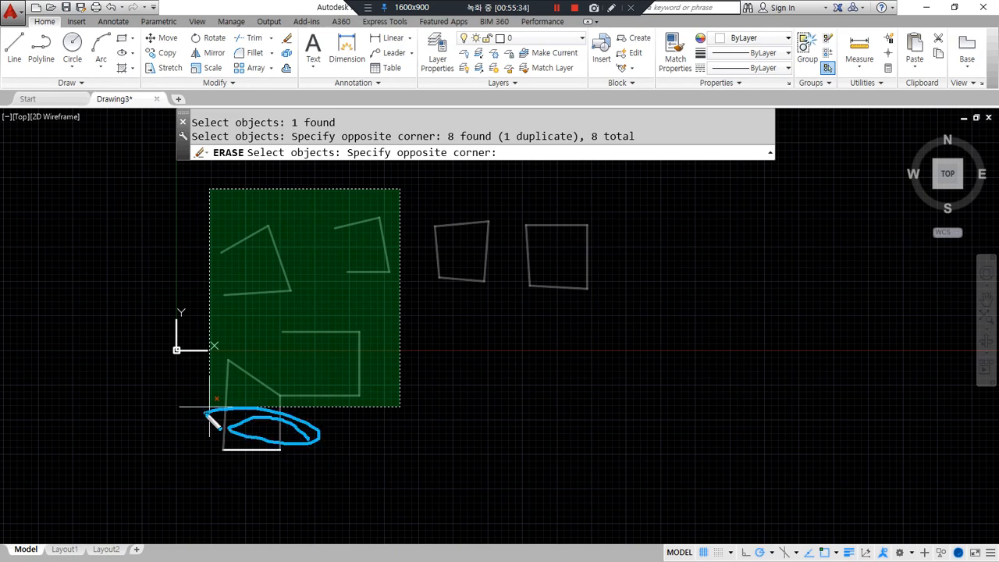
pyautogui.press('Escape')
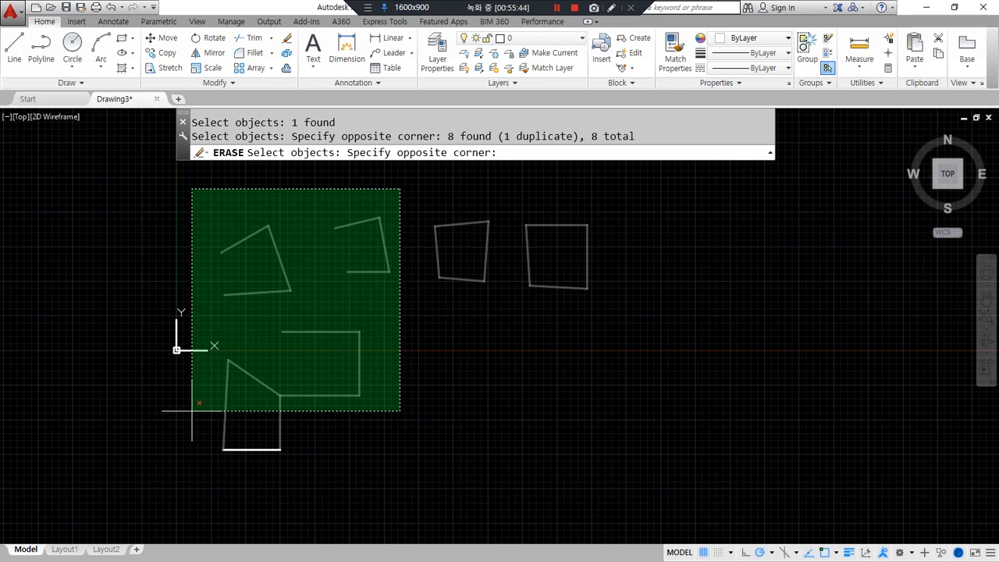
pyautogui.click(174, 409)
# - Add the lower quadrilateral's bottom edge to the Erase selection with another crossing window, and cancel the Erase command
pyautogui.click(261, 499)
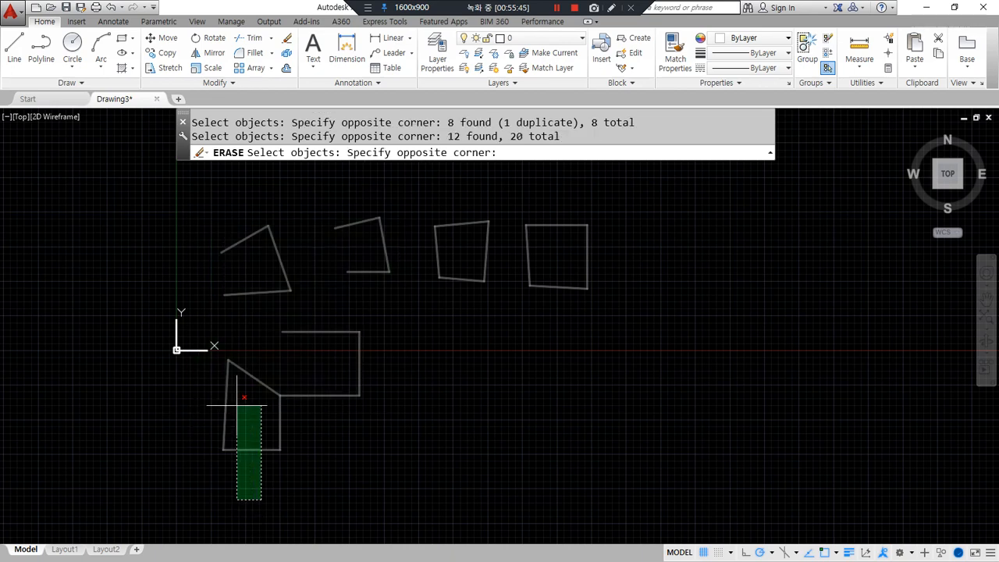
pyautogui.click(170, 205)
pyautogui.press('Escape')
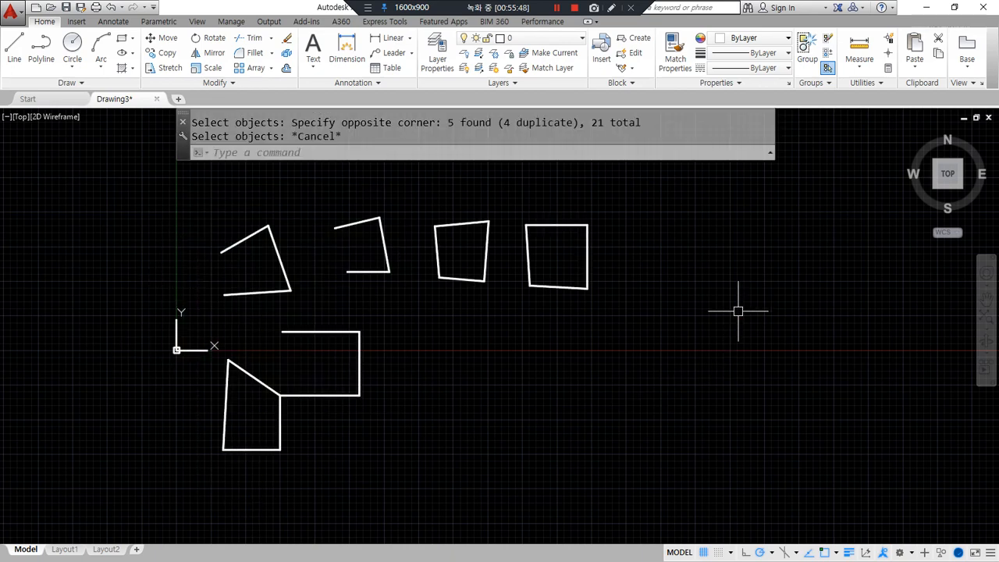
# - Erase the lines touched by a crossing window through the lower part of all four upper shapes, and undo the erasure
pyautogui.press('space')
pyautogui.click(636, 326)
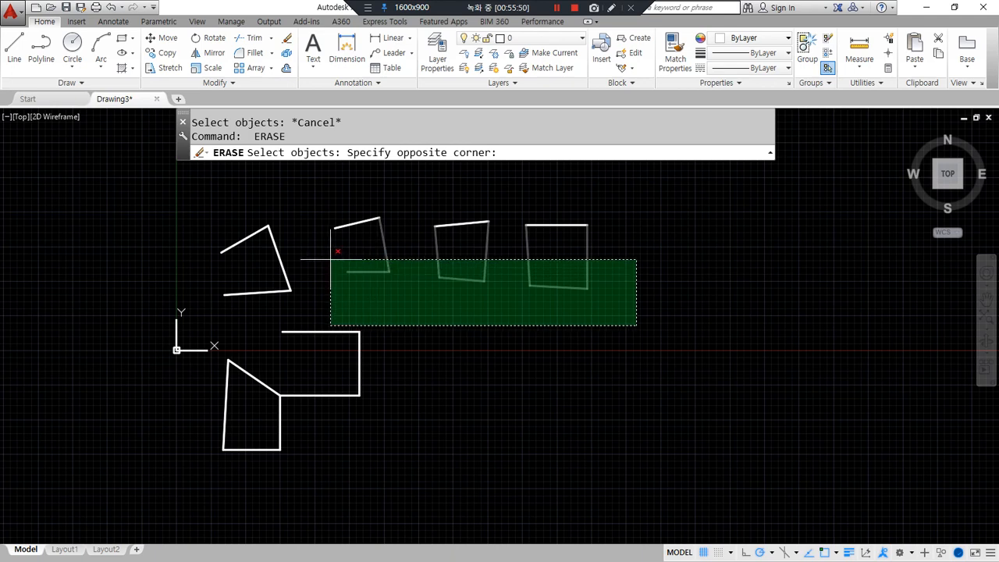
pyautogui.click(188, 252)
pyautogui.press('space')
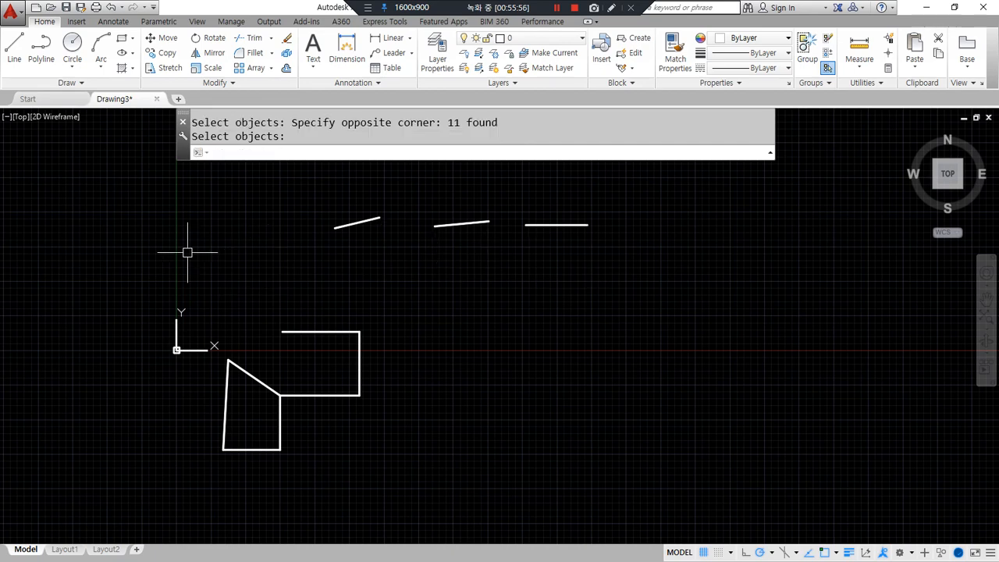
pyautogui.hotkey('ctrl', 'z')
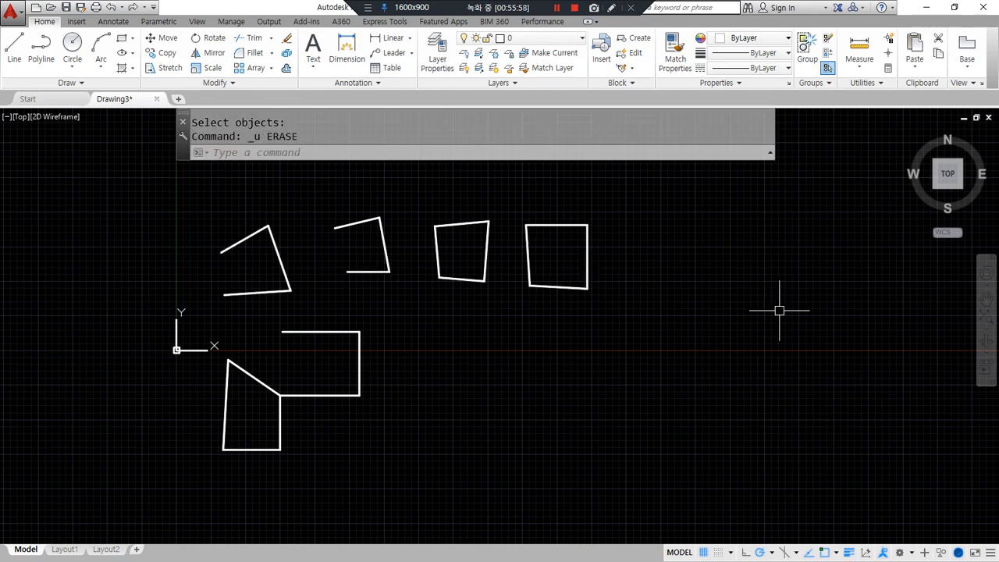
# - Select the two closed quadrilaterals in the upper row with an enclosing window and delete them
pyautogui.click(635, 199)
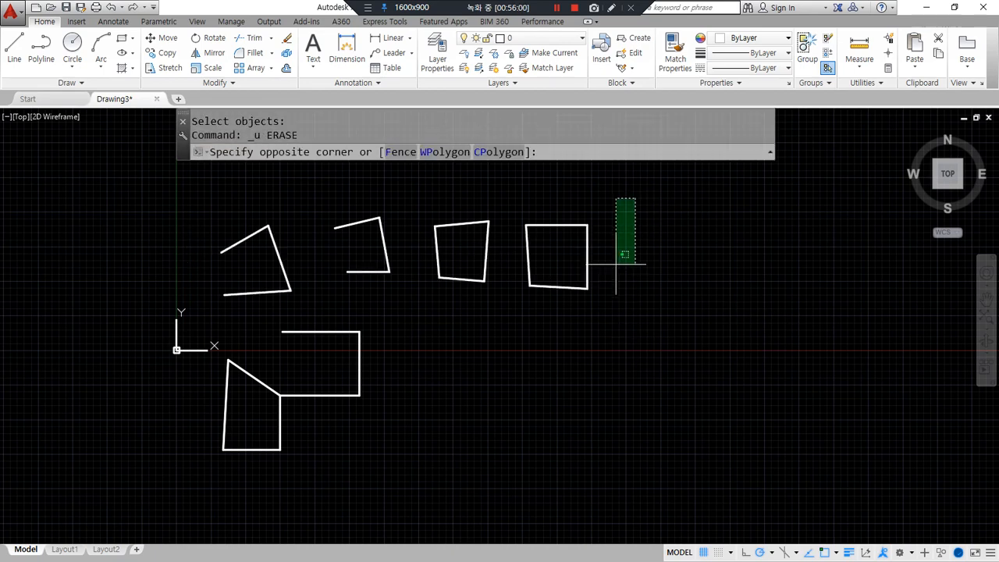
pyautogui.click(644, 367)
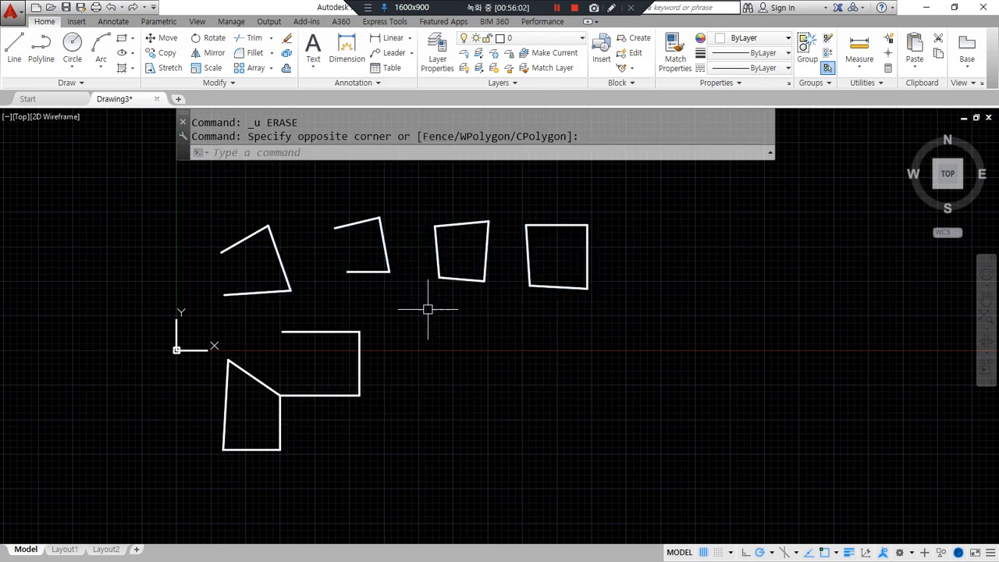
pyautogui.click(408, 190)
pyautogui.click(628, 321)
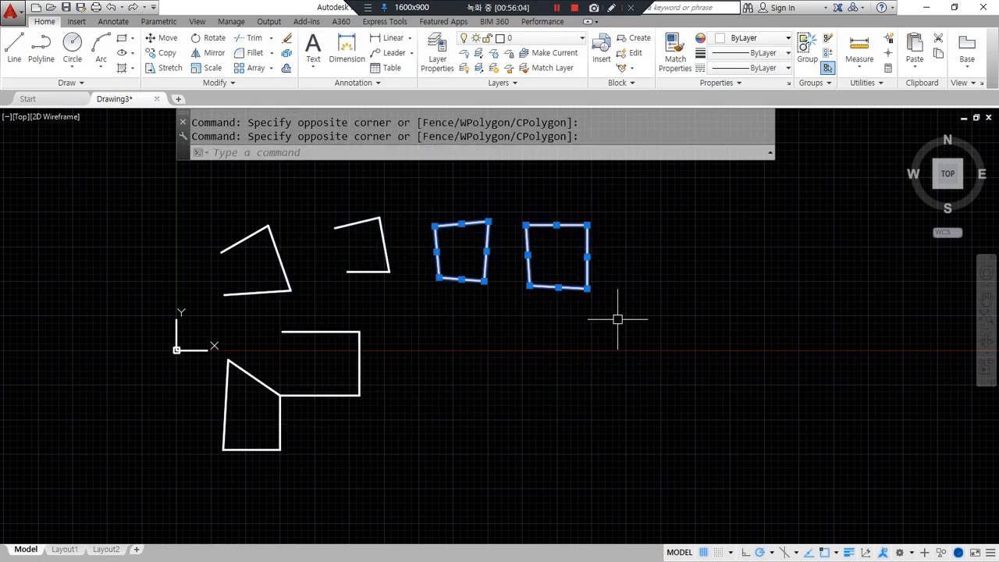
pyautogui.press('Delete')
# - Select the remaining two open shapes and the joined lower outlines with crossing windows and delete them
pyautogui.click(416, 190)
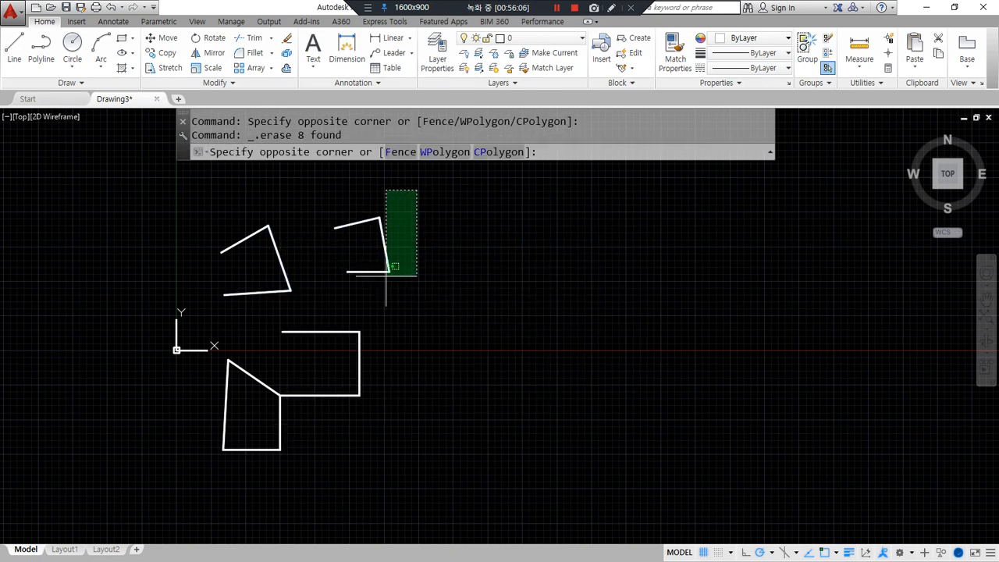
pyautogui.click(180, 405)
pyautogui.click(259, 477)
pyautogui.click(180, 228)
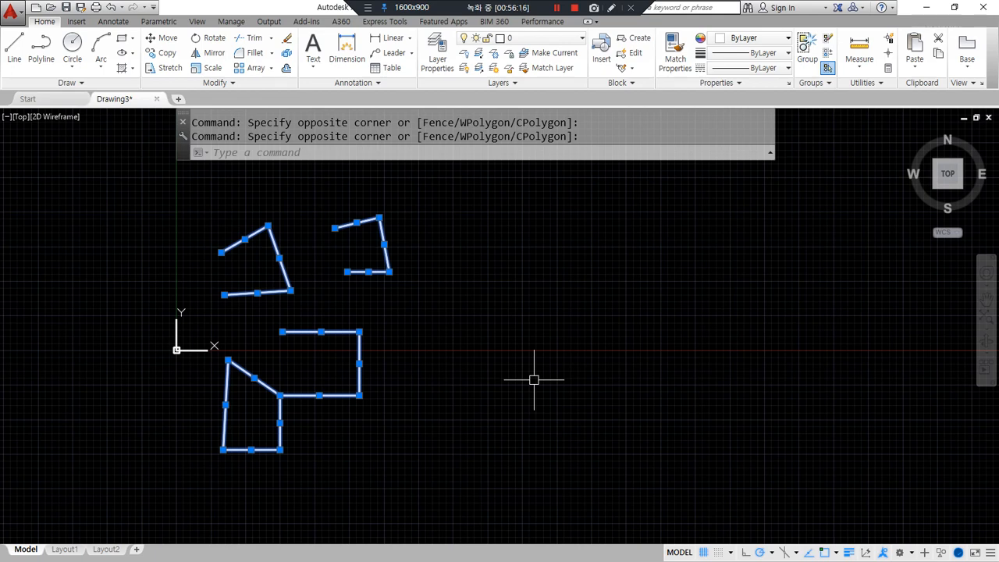
pyautogui.press('Delete')
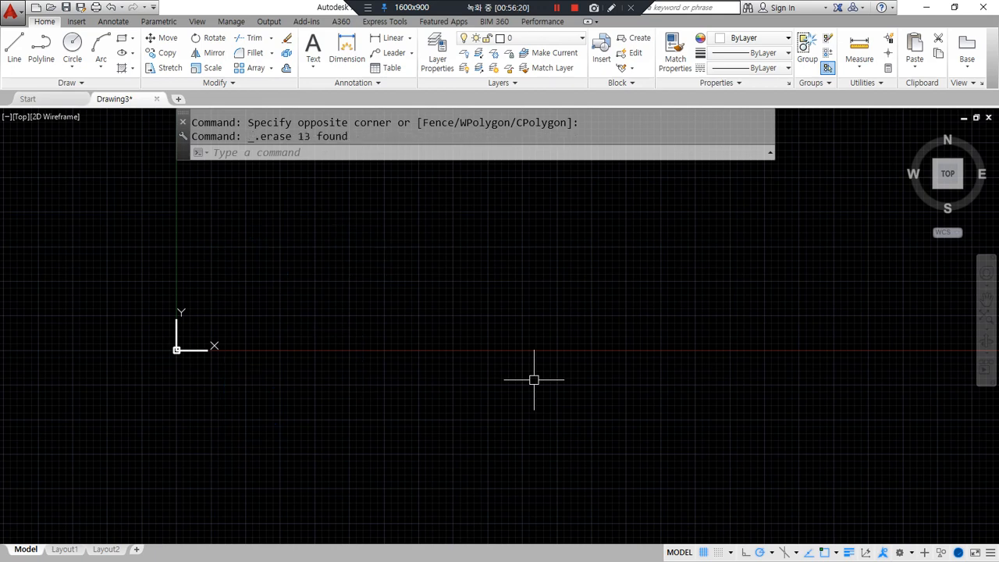
pyautogui.moveTo(305, 274); pyautogui.dragTo(252, 335, button='middle')
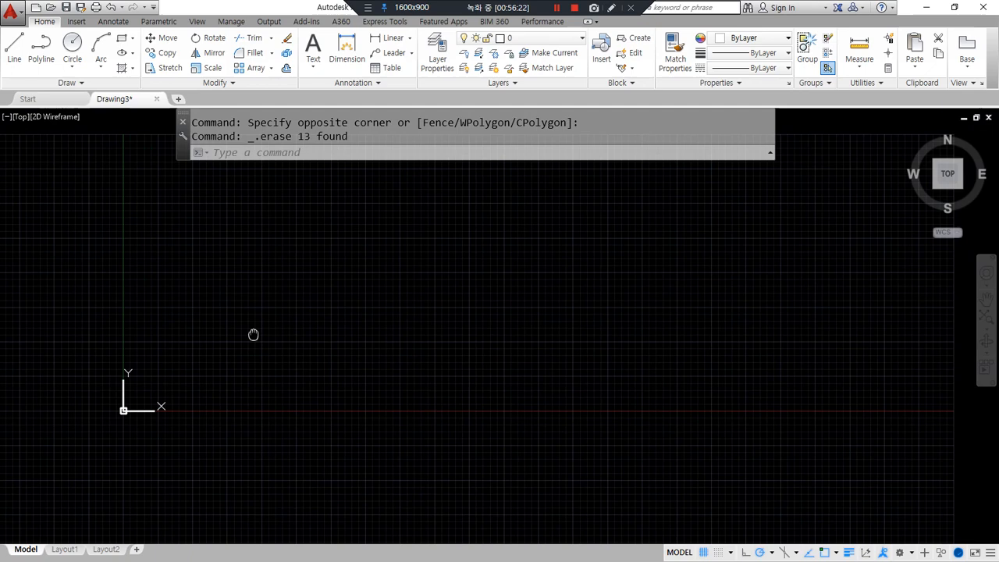
pyautogui.write('l')
pyautogui.press('Return')
pyautogui.click(251, 264)
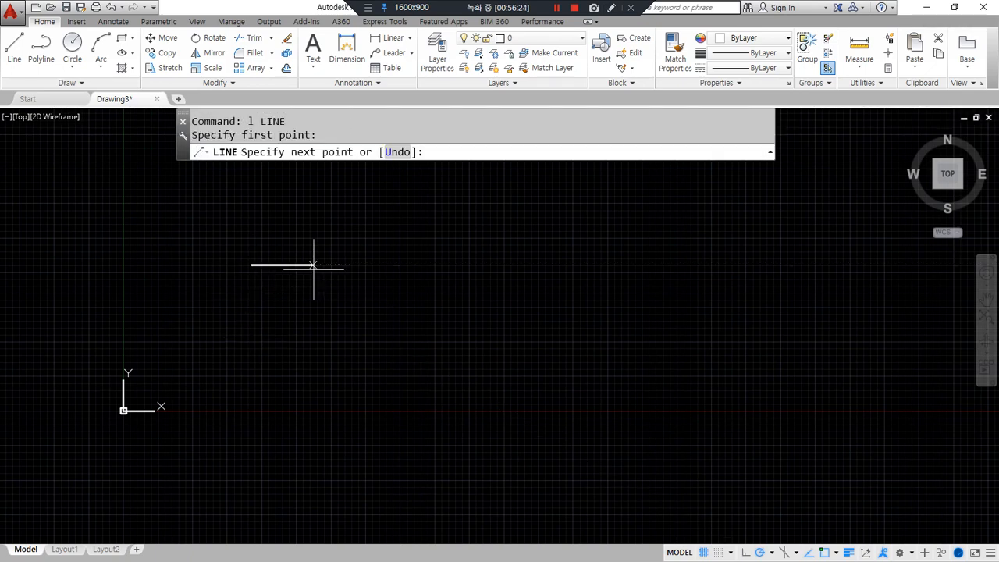
pyautogui.press('Escape')
# - Draw a closed, bent six-sided outline with the Line command above the origin and end the command
pyautogui.press('Return')
pyautogui.click(234, 262)
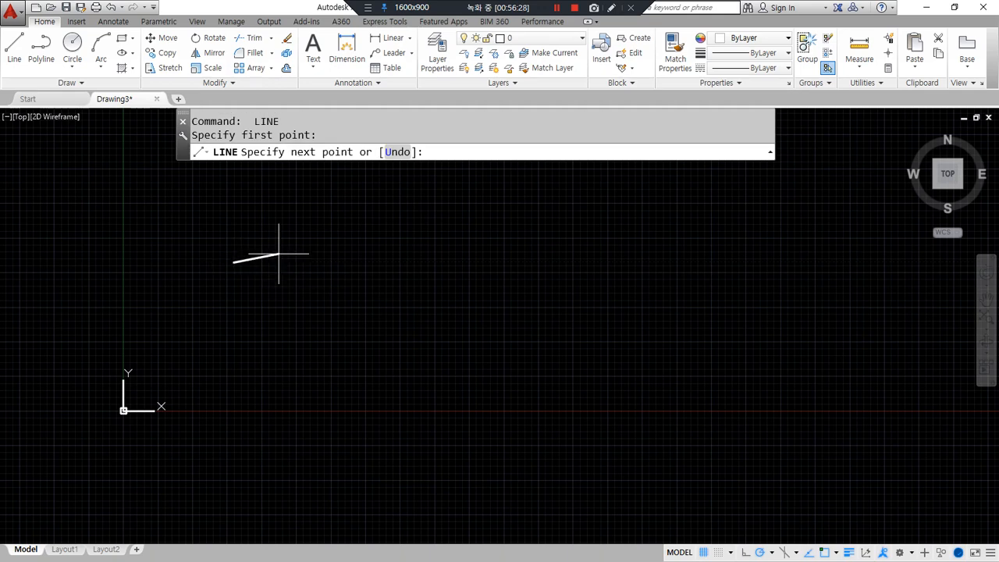
pyautogui.click(286, 253)
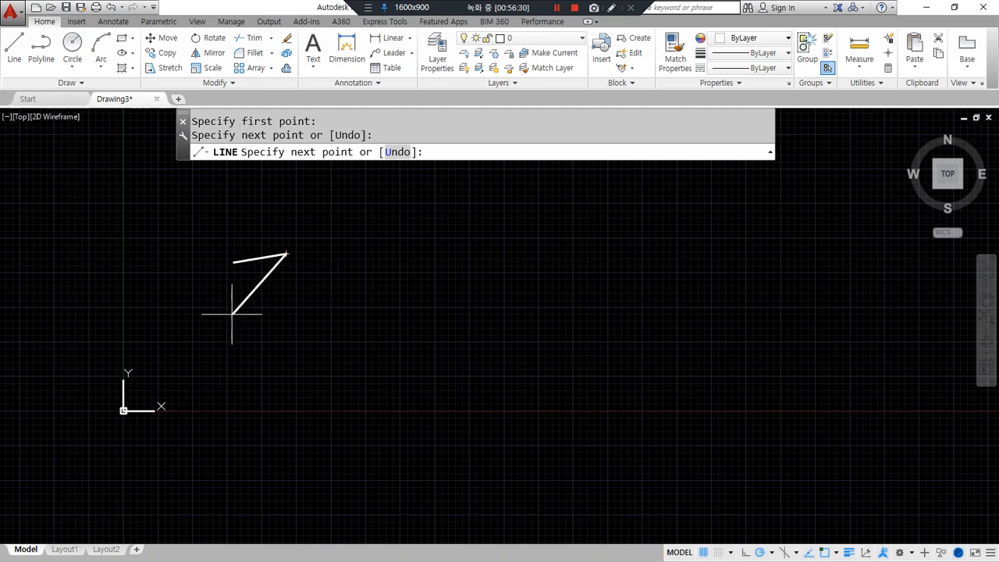
pyautogui.click(229, 314)
pyautogui.click(268, 302)
pyautogui.click(308, 251)
pyautogui.click(277, 243)
pyautogui.press('Return')
# - Draw a tall, narrow irregular outline with a small side notch beside the first shape using Line, finishing it with the Close option
pyautogui.press('Return')
pyautogui.click(311, 229)
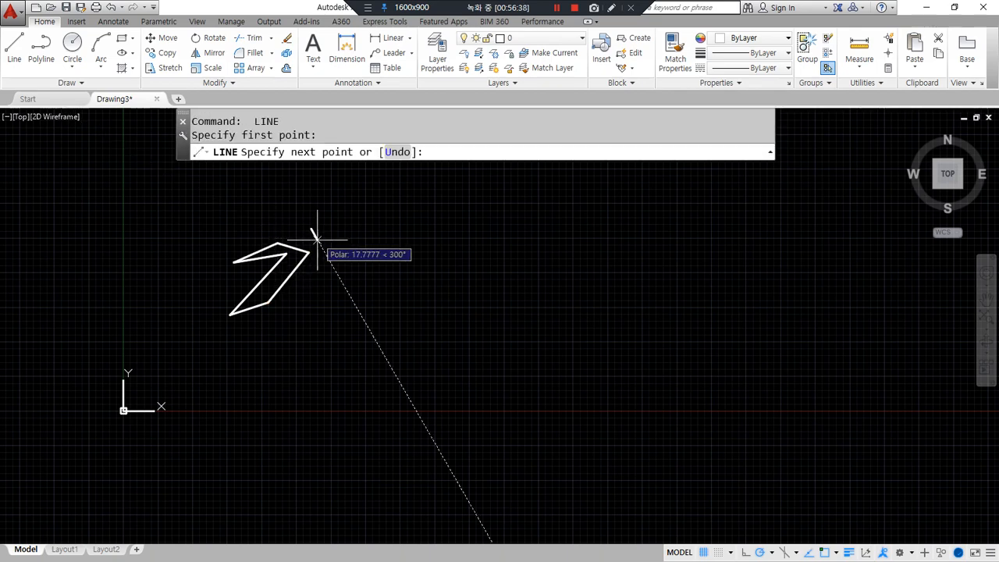
pyautogui.click(323, 251)
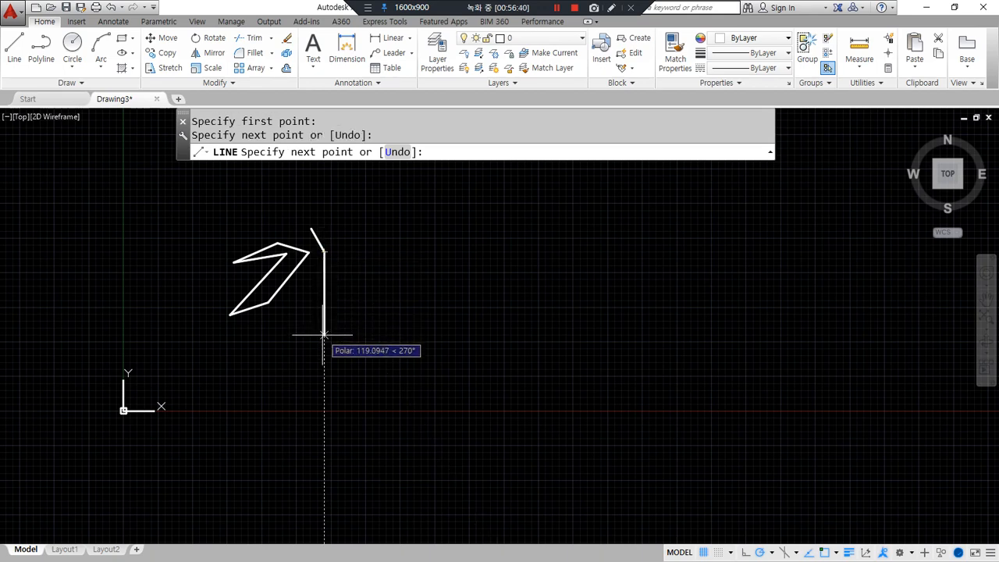
pyautogui.click(323, 337)
pyautogui.click(337, 312)
pyautogui.click(337, 270)
pyautogui.click(356, 269)
pyautogui.click(349, 257)
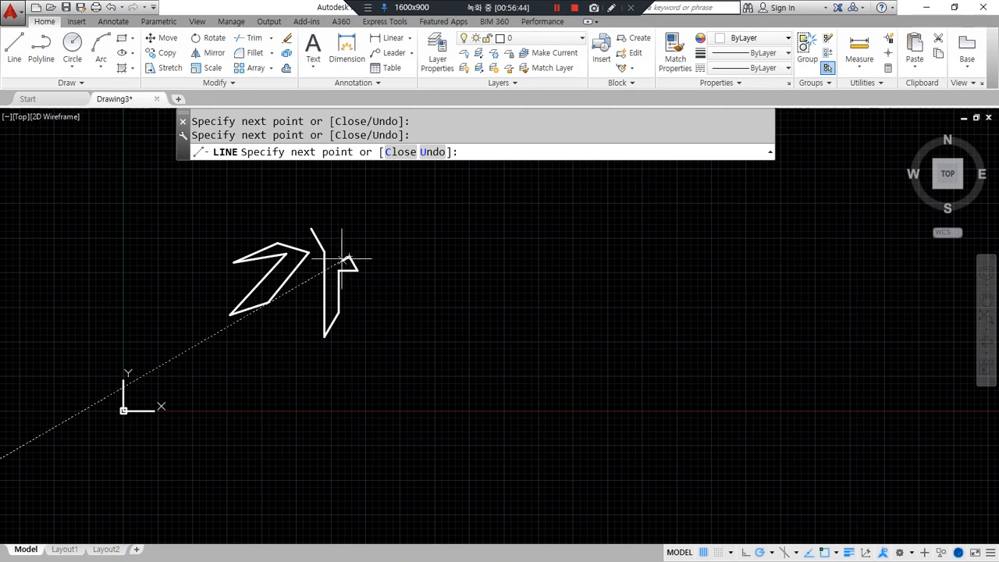
pyautogui.click(338, 261)
pyautogui.click(338, 248)
pyautogui.click(345, 238)
pyautogui.write('c')
pyautogui.press('Return')
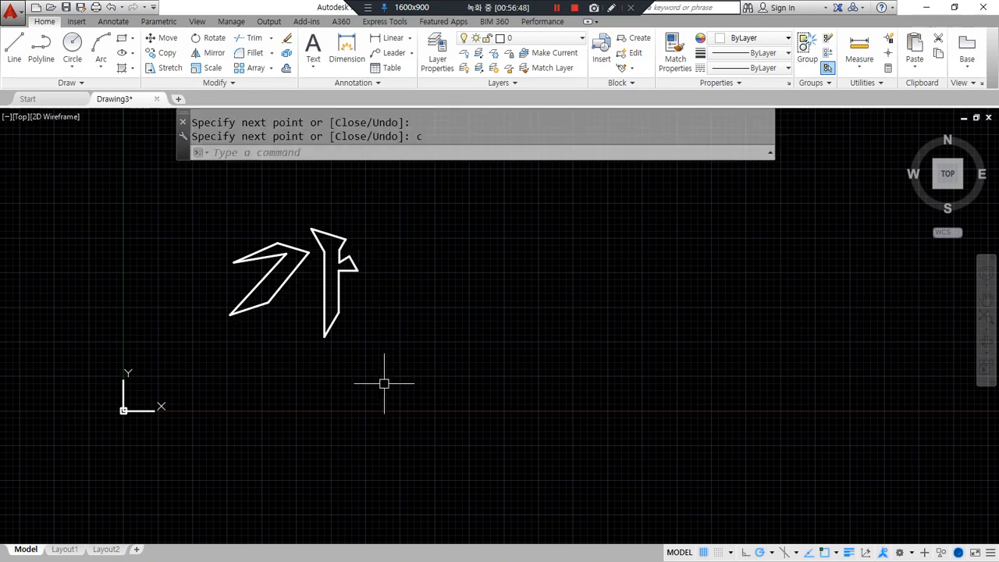
pyautogui.scroll(2, 274, 361)
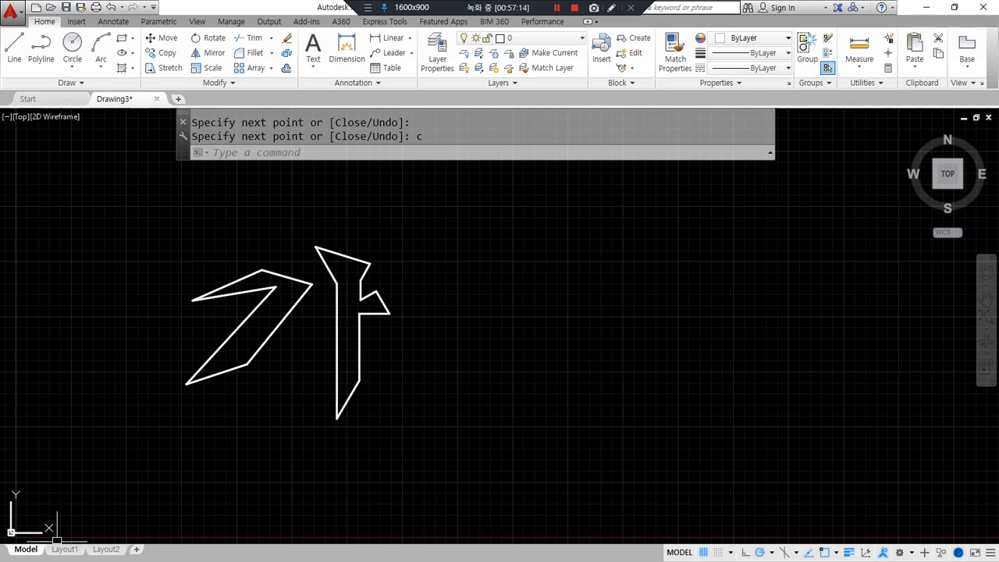
# - Switch to the Notepad notes and add the heading "좌표" below the Pan line, followed by a new line
pyautogui.hotkey('alt', 'Tab')
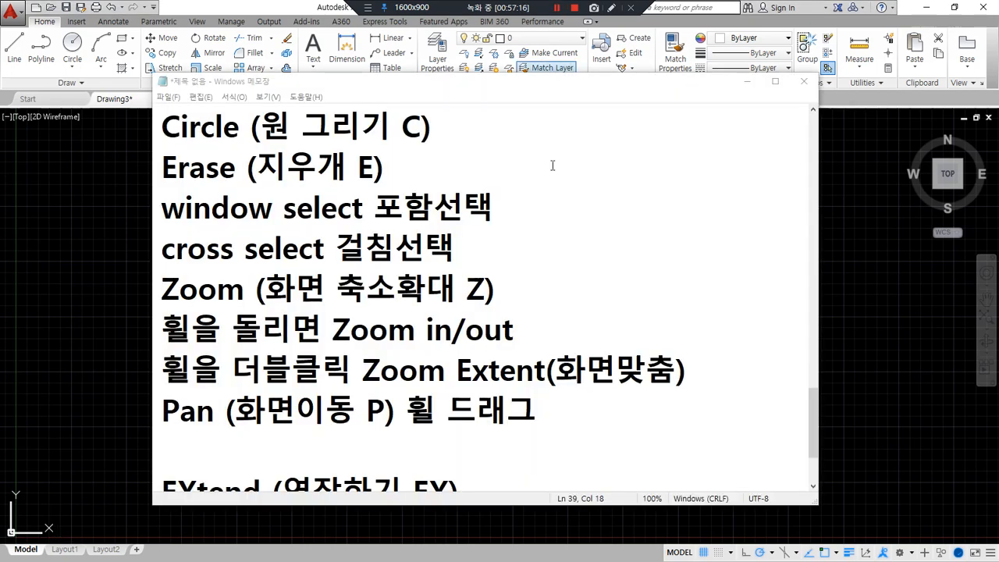
pyautogui.click(533, 337)
pyautogui.scroll(-1, 533, 338)
pyautogui.click(523, 318)
pyautogui.press('Return')
pyautogui.write('whk')
pyautogui.press('BackSpace')
pyautogui.press('BackSpace')
pyautogui.press('BackSpace')
pyautogui.press('Hangul')
pyautogui.write('ㅈㅘ표')
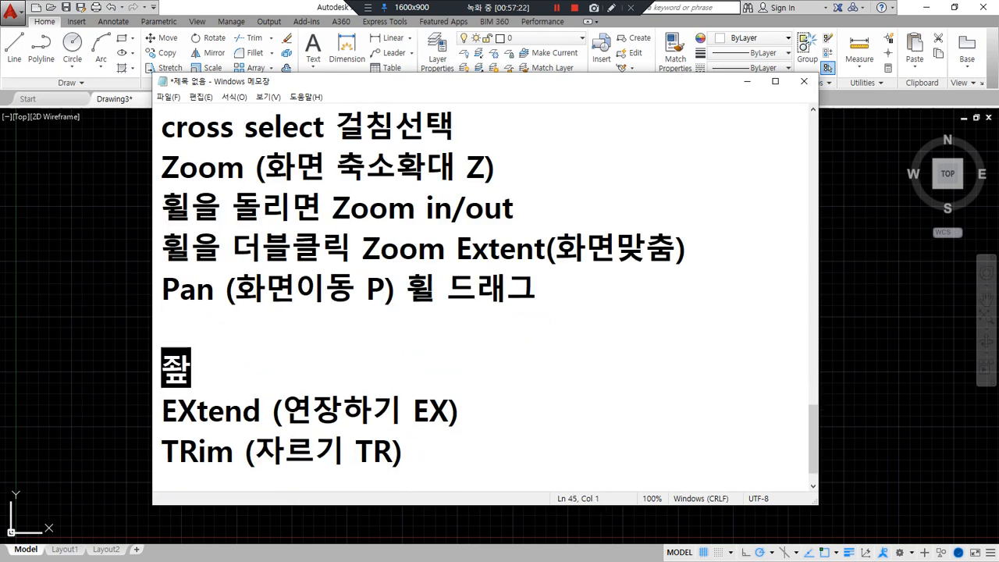
pyautogui.press('Return')
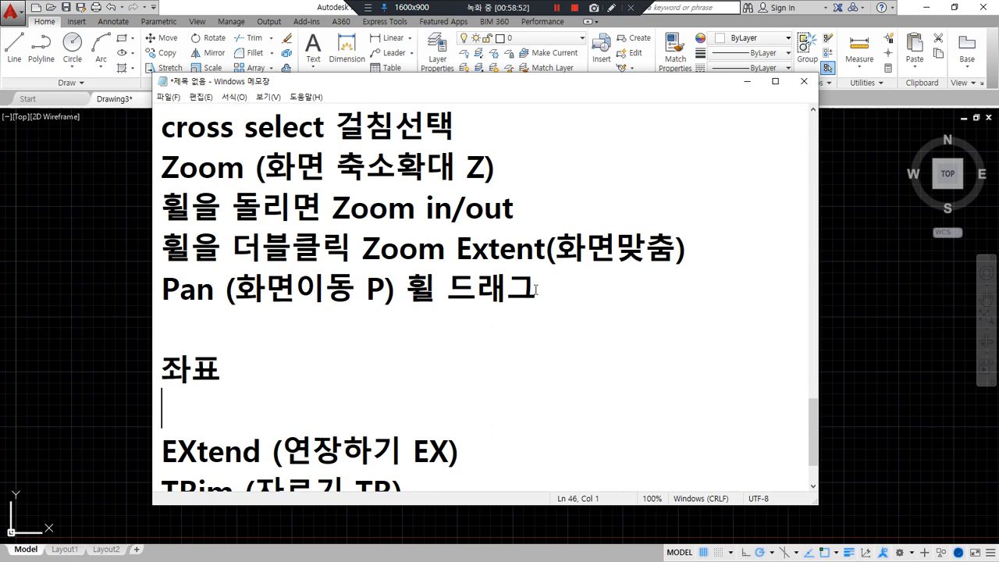
pyautogui.moveTo(706, 108)
pyautogui.mouseDown()
pyautogui.moveTo(673, 109)
pyautogui.moveTo(694, 126)
pyautogui.moveTo(713, 117)
pyautogui.mouseUp()
pyautogui.hotkey('ctrl', 'z')
pyautogui.moveTo(702, 108); pyautogui.dragTo(713, 404)
pyautogui.moveTo(641, 206)
pyautogui.mouseDown()
pyautogui.moveTo(889, 206)
pyautogui.moveTo(890, 218)
pyautogui.mouseUp()
pyautogui.moveTo(887, 265)
pyautogui.mouseDown()
pyautogui.moveTo(899, 237)
pyautogui.moveTo(909, 263)
pyautogui.mouseUp()
pyautogui.moveTo(641, 96)
pyautogui.mouseDown()
pyautogui.moveTo(664, 170)
pyautogui.moveTo(644, 142)
pyautogui.mouseUp()
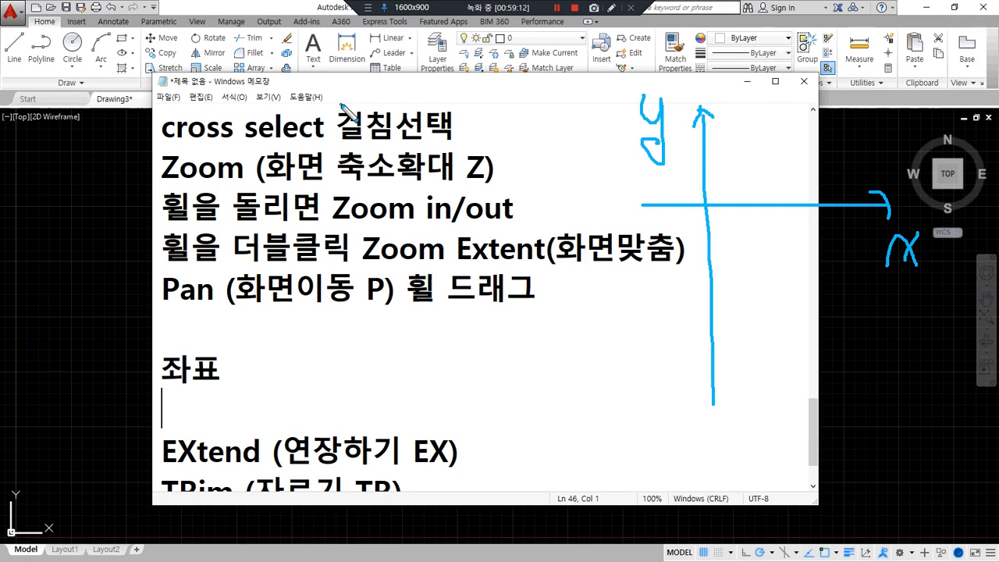
pyautogui.moveTo(682, 213)
pyautogui.mouseDown()
pyautogui.moveTo(693, 227)
pyautogui.moveTo(700, 214)
pyautogui.mouseUp()
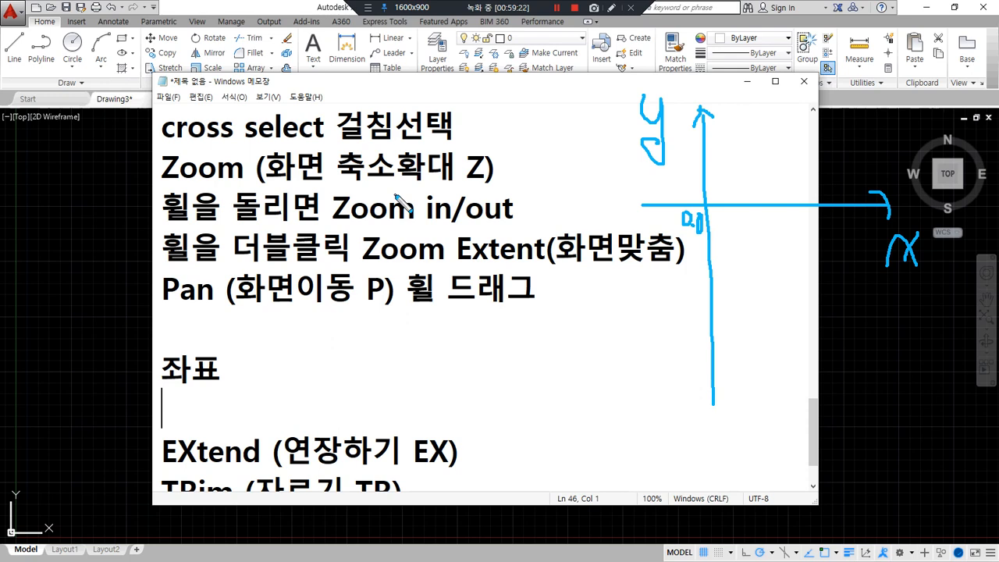
pyautogui.moveTo(750, 197)
pyautogui.mouseDown()
pyautogui.moveTo(750, 205)
pyautogui.moveTo(831, 206)
pyautogui.mouseUp()
pyautogui.moveTo(700, 160); pyautogui.dragTo(711, 159)
pyautogui.click(747, 164)
pyautogui.moveTo(791, 225); pyautogui.dragTo(806, 232)
pyautogui.moveTo(688, 112); pyautogui.dragTo(705, 123)
pyautogui.moveTo(744, 162); pyautogui.dragTo(751, 172)
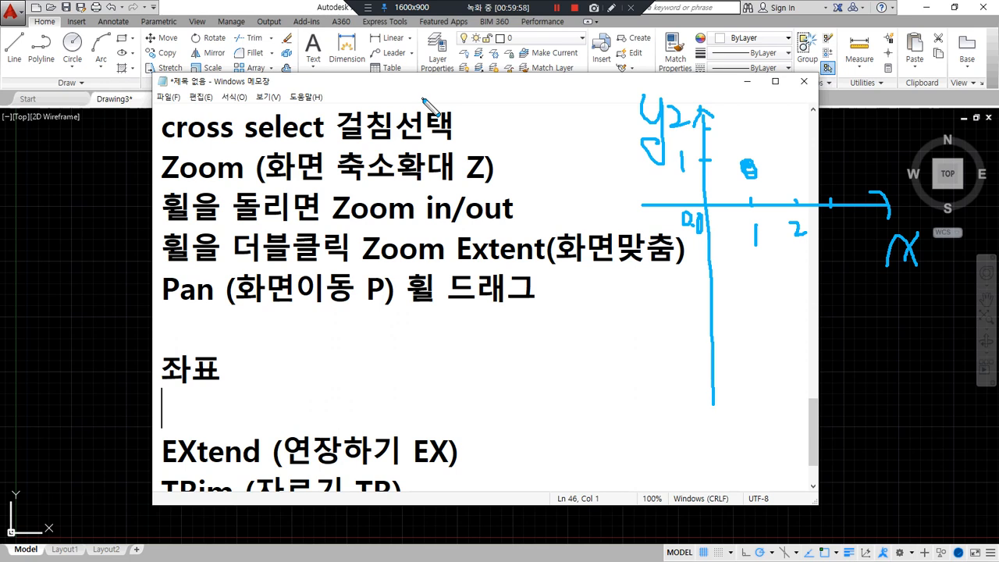
pyautogui.press('Escape')
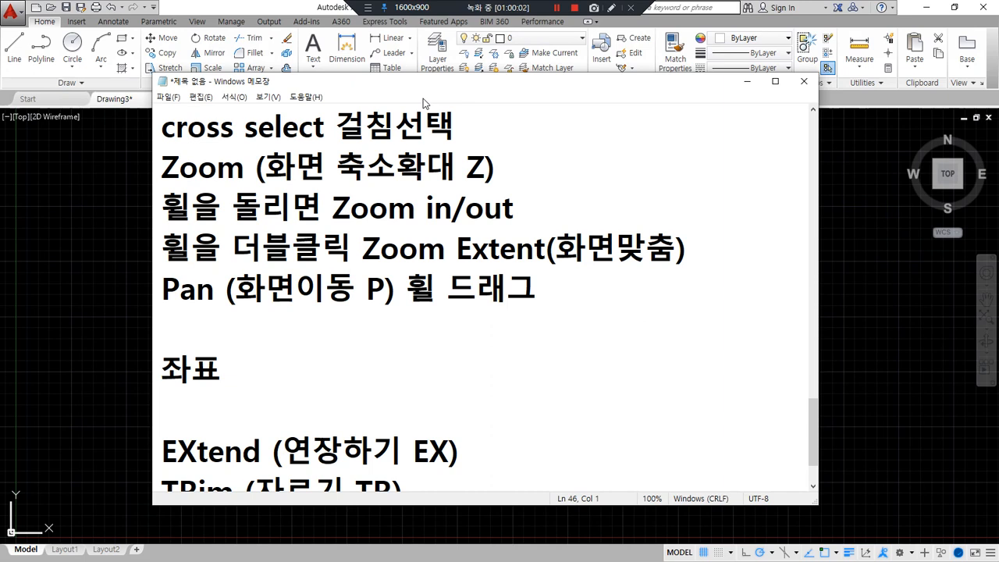
# - List "절대좌표", "상대좌표" and "상대극좌표" on separate lines under the "좌표" heading, leaving a blank line after them
pyautogui.write('절대좌표')
pyautogui.press('Return')
pyautogui.write('상대조표')
pyautogui.press('Return')
pyautogui.write('상대극좌표')
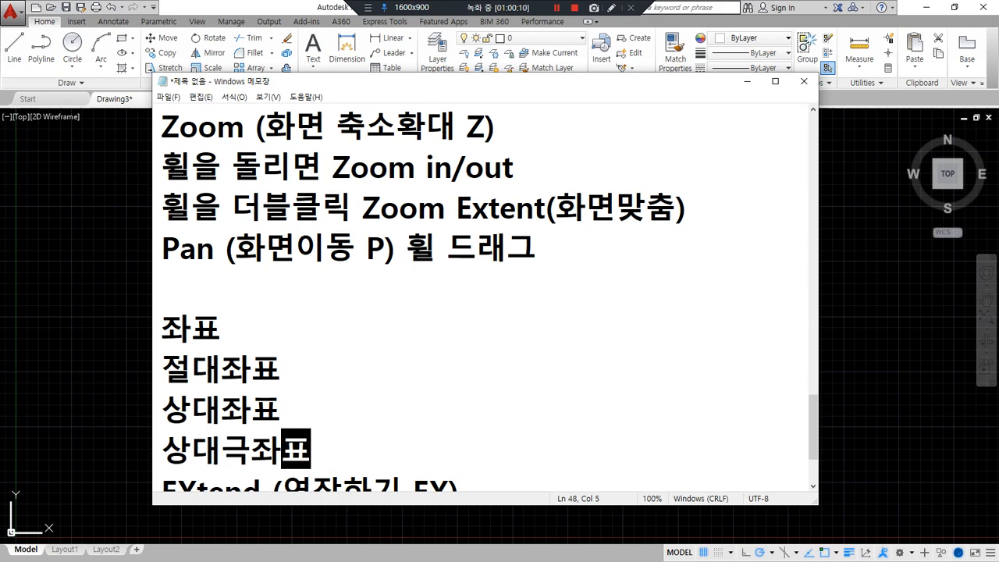
pyautogui.press('Return')
# - Add the format "x,y" after "절대좌표" and "@x,y" after "상대좌표"
pyautogui.press('Up')
pyautogui.press('Up')
pyautogui.press('Left')
pyautogui.write('x,y')
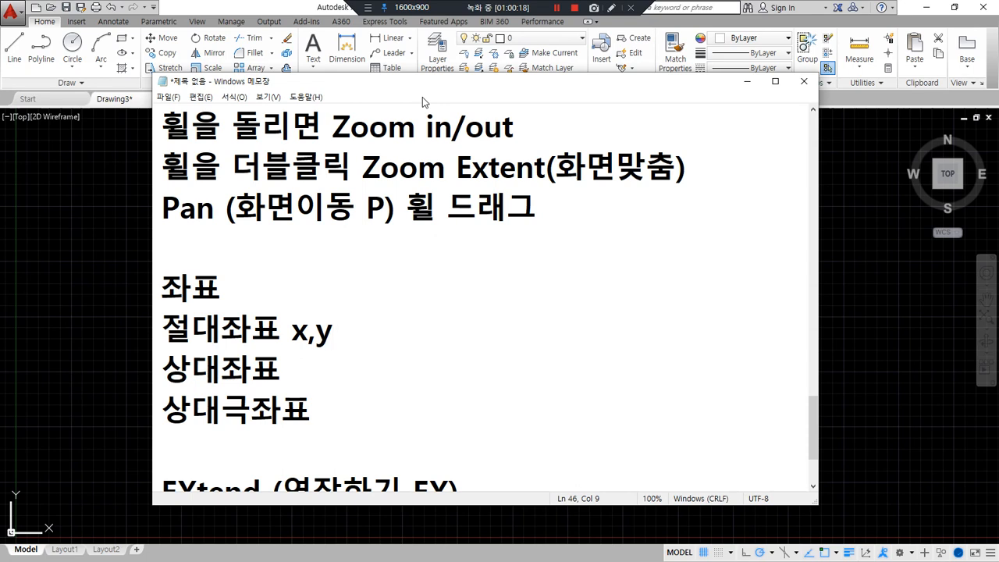
pyautogui.press('Down')
pyautogui.write('@x,y')
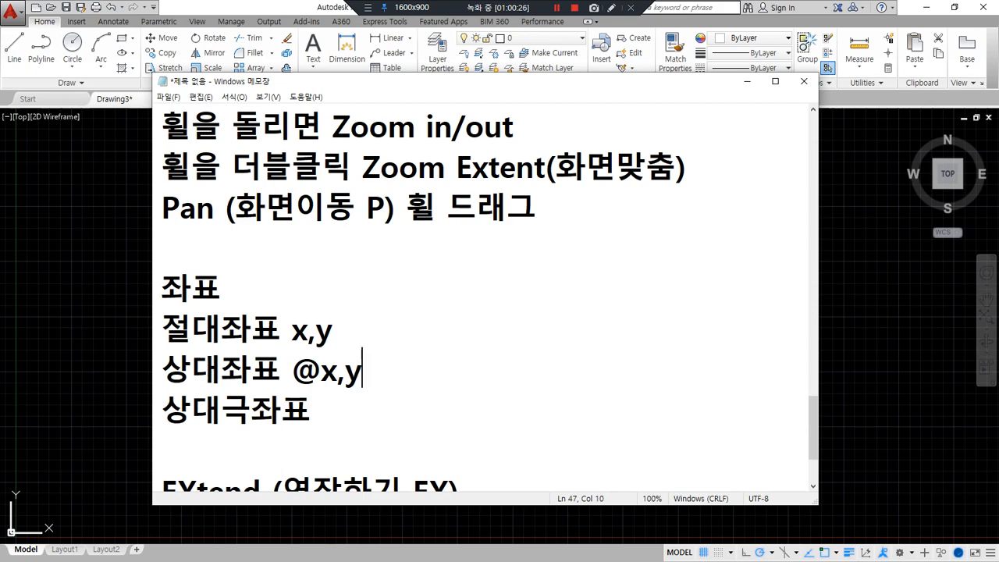
pyautogui.write('@')
pyautogui.press('Left')
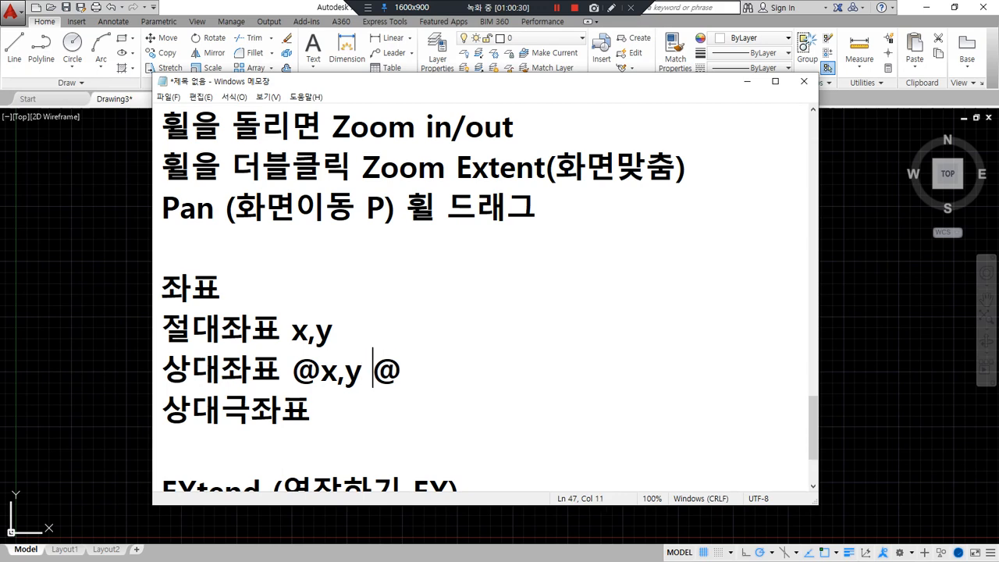
pyautogui.write('=')
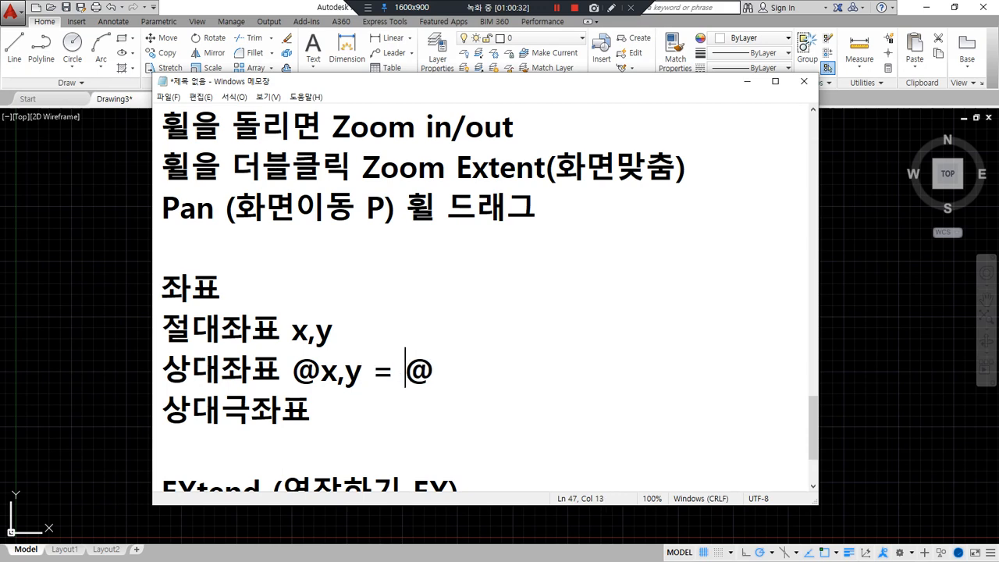
pyautogui.press('End')
pyautogui.write('x걸')
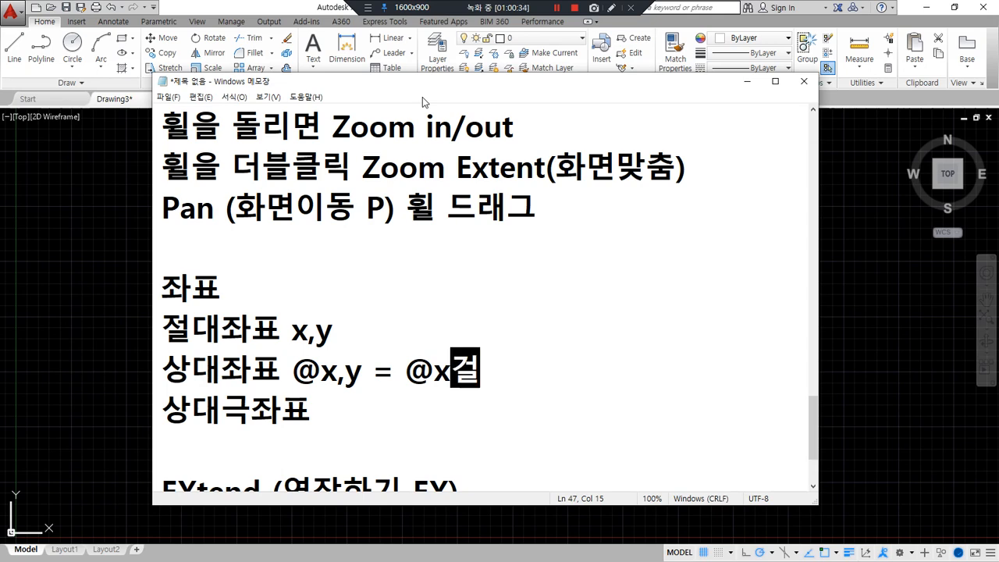
pyautogui.write('리,ㅛ')
pyautogui.press('BackSpace')
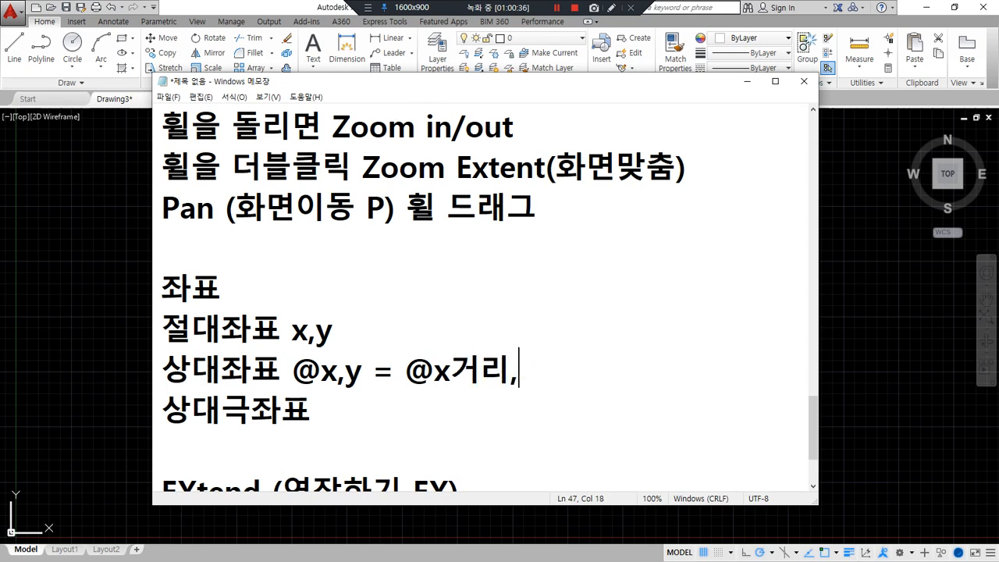
pyautogui.write('ㅛ')
pyautogui.press('BackSpace')
pyautogui.write('y거리')
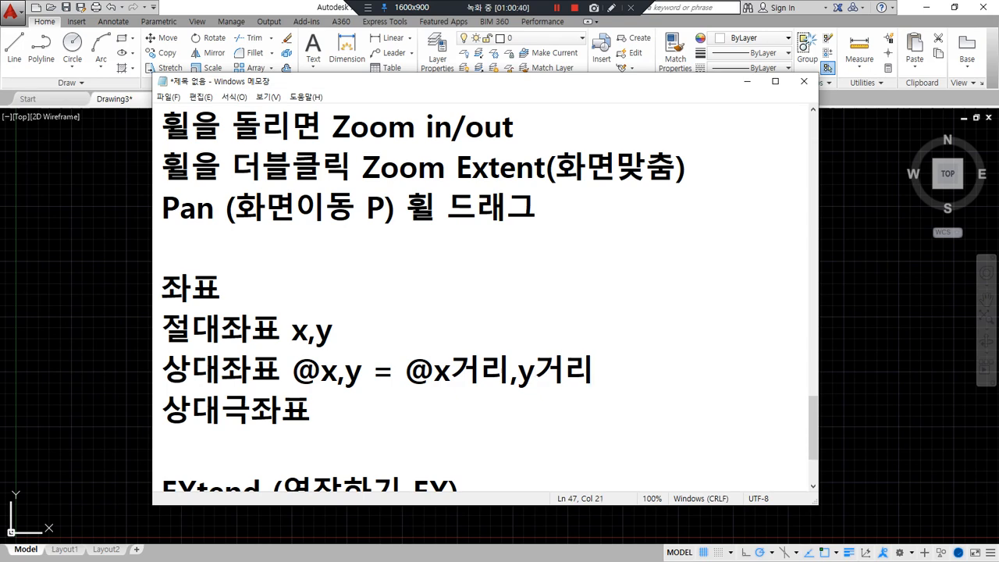
pyautogui.press('Down')
pyautogui.write('@')
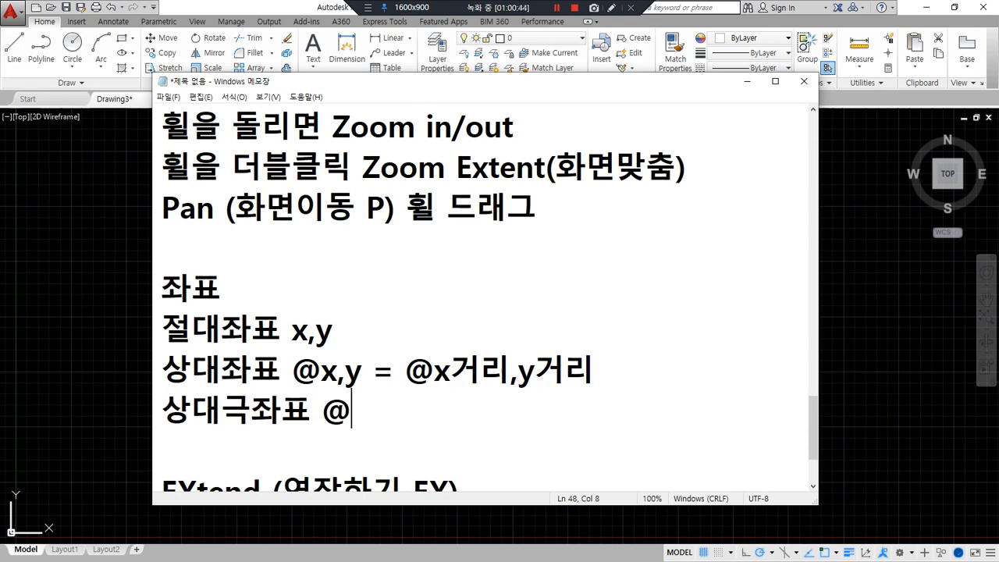
pyautogui.write('거리<각도')
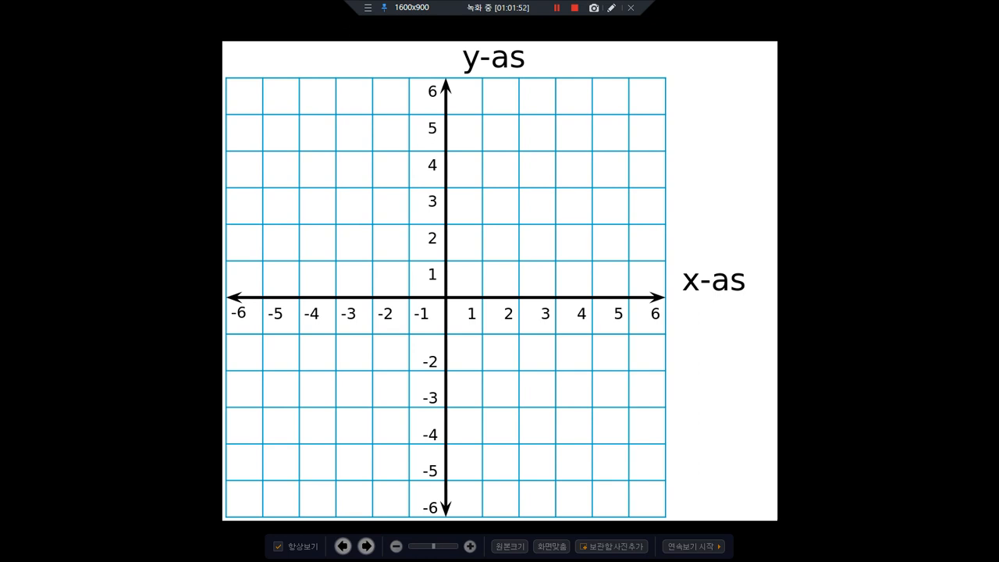
pyautogui.moveTo(199, 297); pyautogui.dragTo(639, 297)
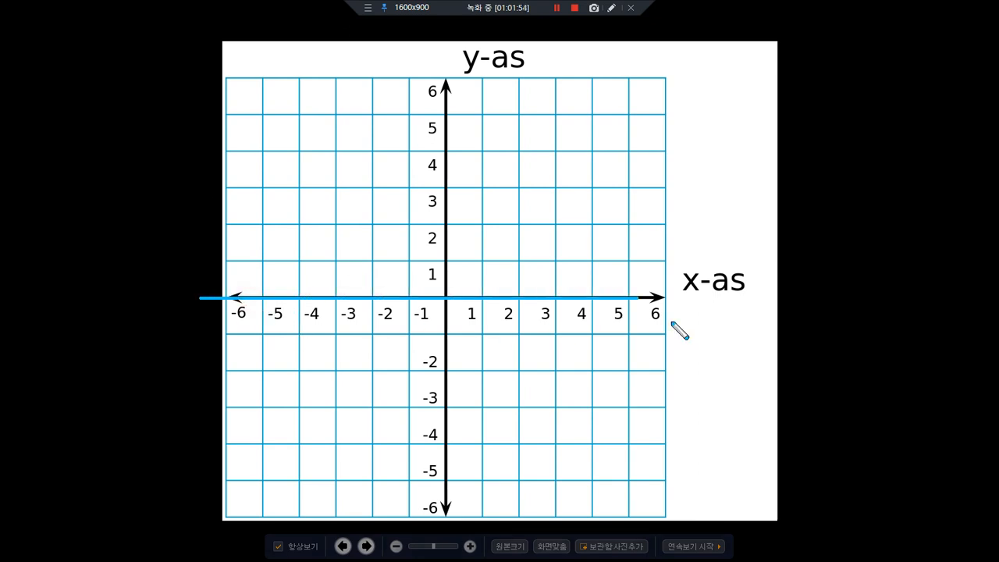
pyautogui.moveTo(445, 84); pyautogui.dragTo(421, 527)
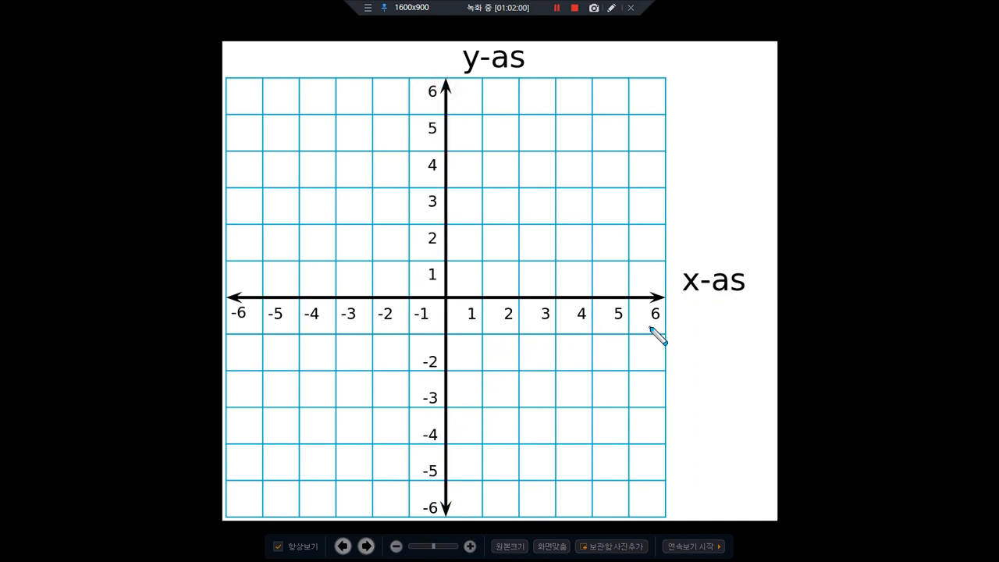
pyautogui.moveTo(594, 300); pyautogui.dragTo(594, 194)
pyautogui.moveTo(454, 192); pyautogui.dragTo(591, 189)
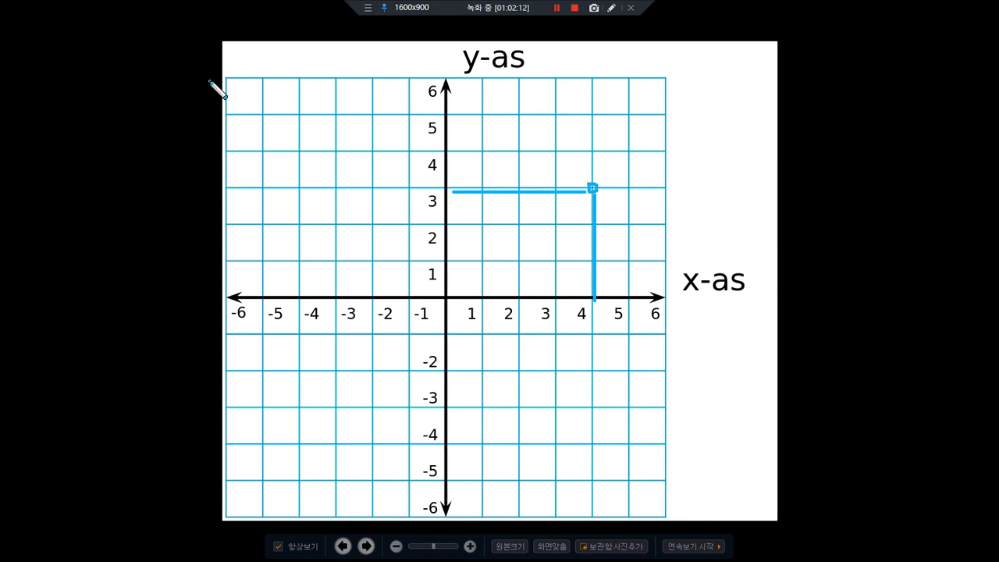
pyautogui.press('Delete')
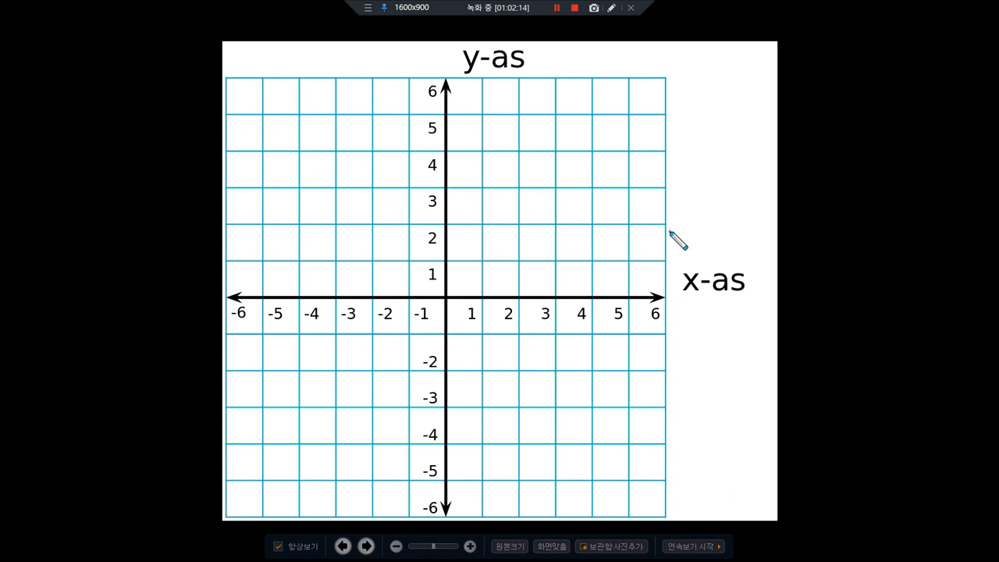
pyautogui.moveTo(592, 301)
pyautogui.mouseDown()
pyautogui.moveTo(590, 191)
pyautogui.moveTo(636, 206)
pyautogui.moveTo(621, 223)
pyautogui.mouseUp()
pyautogui.moveTo(446, 188)
pyautogui.mouseDown()
pyautogui.moveTo(591, 189)
pyautogui.moveTo(583, 198)
pyautogui.mouseUp()
pyautogui.click(644, 223)
pyautogui.moveTo(662, 191); pyautogui.dragTo(665, 231)
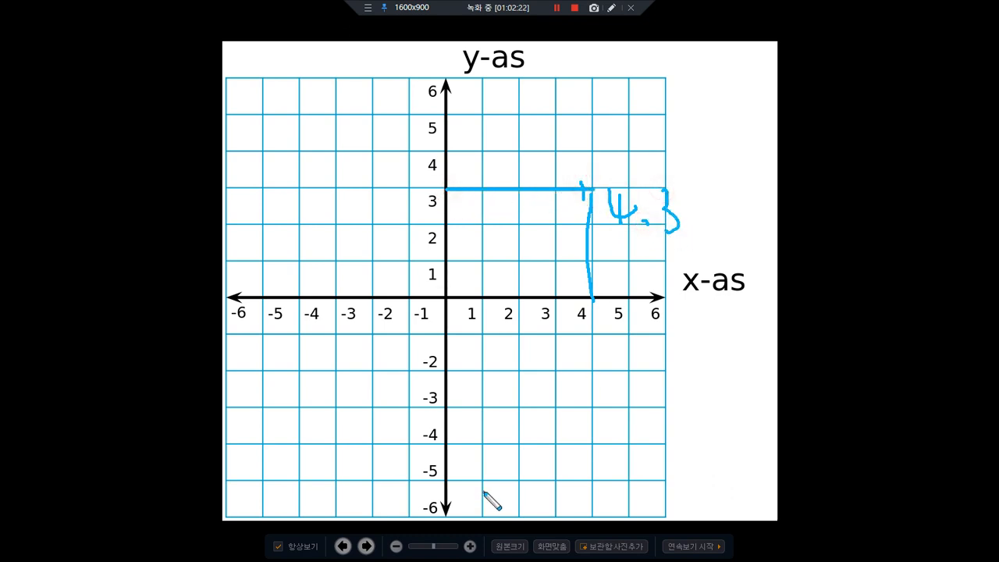
pyautogui.press('Delete')
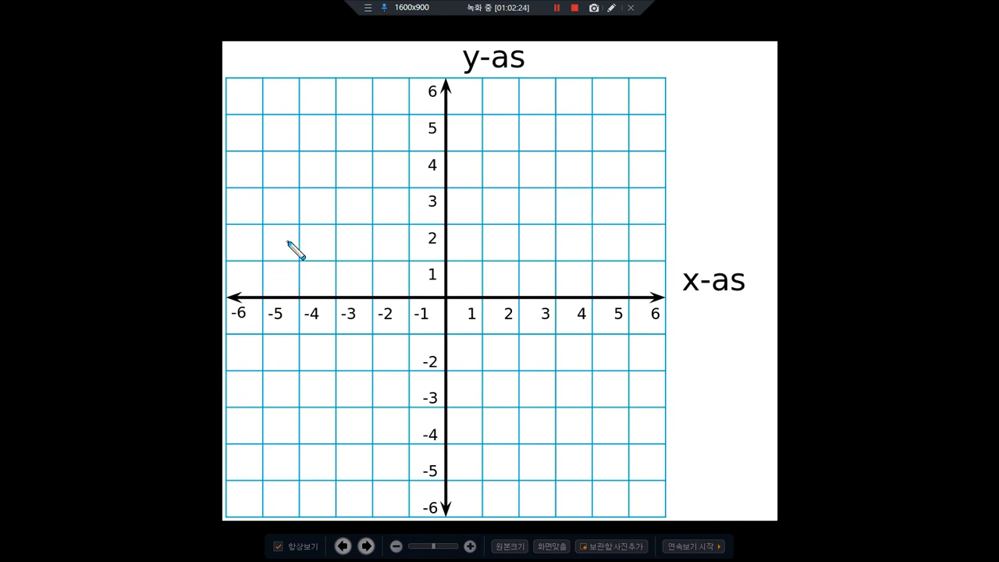
# - Mark the point (-4,2) on the grid, label it with its coordinates, trace the y-axis and clear the marks
pyautogui.moveTo(297, 226)
pyautogui.mouseDown()
pyautogui.moveTo(312, 195)
pyautogui.moveTo(324, 196)
pyautogui.moveTo(321, 210)
pyautogui.moveTo(403, 199)
pyautogui.mouseUp()
pyautogui.click(338, 204)
pyautogui.moveTo(443, 129); pyautogui.dragTo(444, 431)
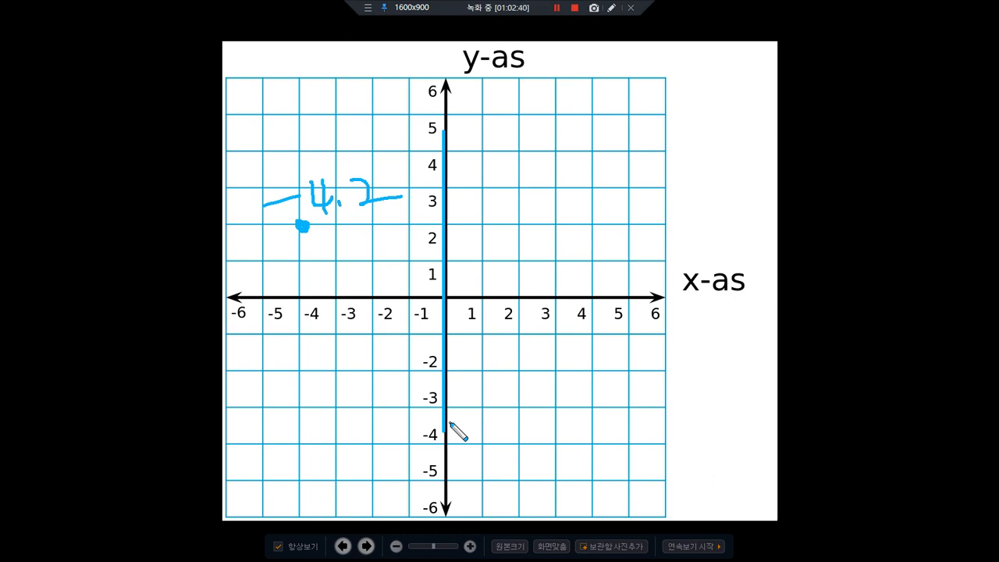
pyautogui.press('Delete')
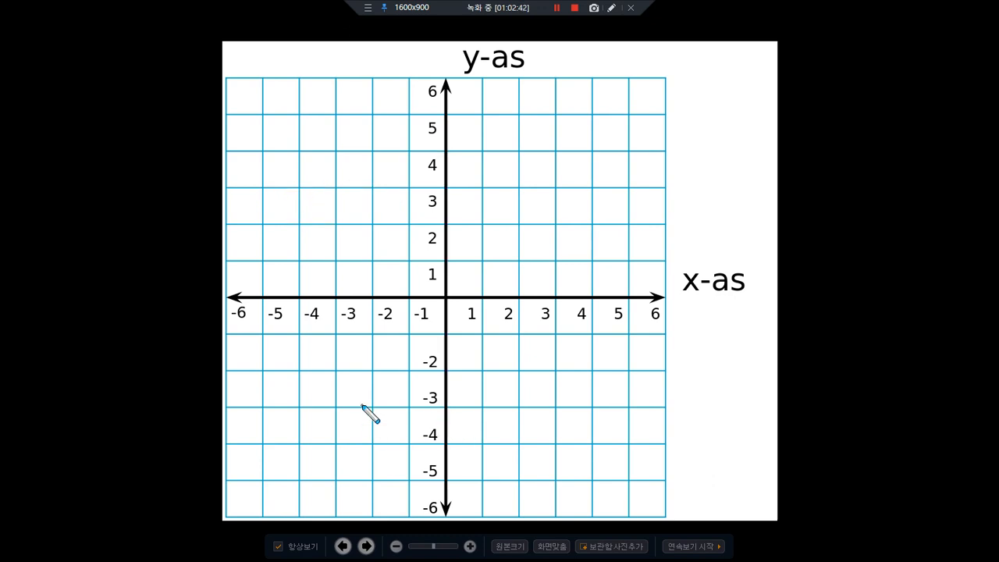
# - Mark the points (-3,-3) and (4,-2) on the grid and annotate around the second point
pyautogui.moveTo(334, 405)
pyautogui.mouseDown()
pyautogui.moveTo(335, 416)
pyautogui.moveTo(337, 408)
pyautogui.mouseUp()
pyautogui.click(589, 370)
pyautogui.moveTo(590, 370); pyautogui.dragTo(591, 377)
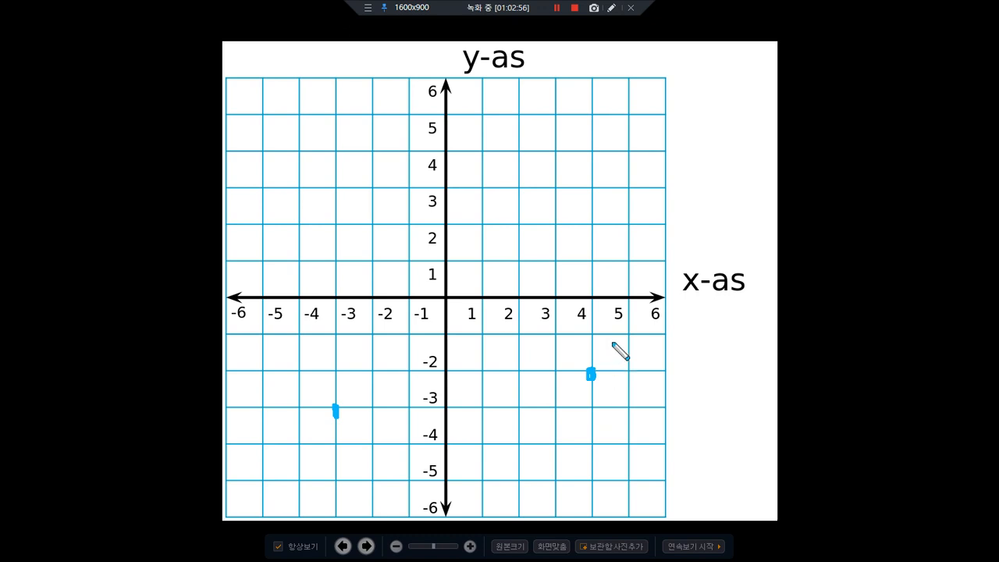
pyautogui.moveTo(589, 312)
pyautogui.mouseDown()
pyautogui.moveTo(590, 356)
pyautogui.moveTo(591, 340)
pyautogui.mouseUp()
pyautogui.moveTo(460, 372); pyautogui.dragTo(563, 372)
pyautogui.moveTo(550, 357); pyautogui.dragTo(562, 366)
# - Mark the on-axis points (3,0) and (0,4) on the grid and remove the mark
pyautogui.moveTo(560, 300)
pyautogui.mouseDown()
pyautogui.moveTo(549, 297)
pyautogui.moveTo(562, 297)
pyautogui.mouseUp()
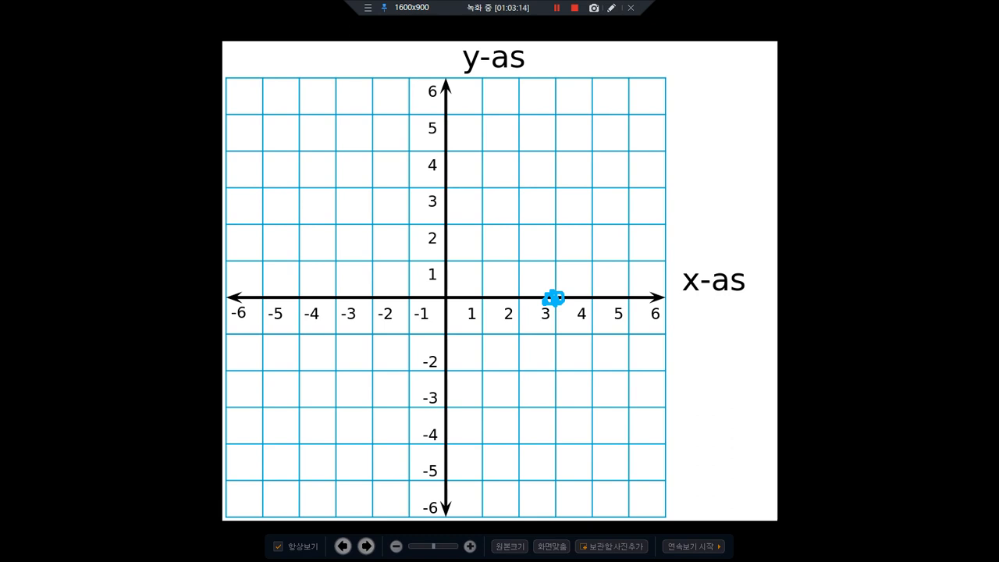
pyautogui.click(449, 153)
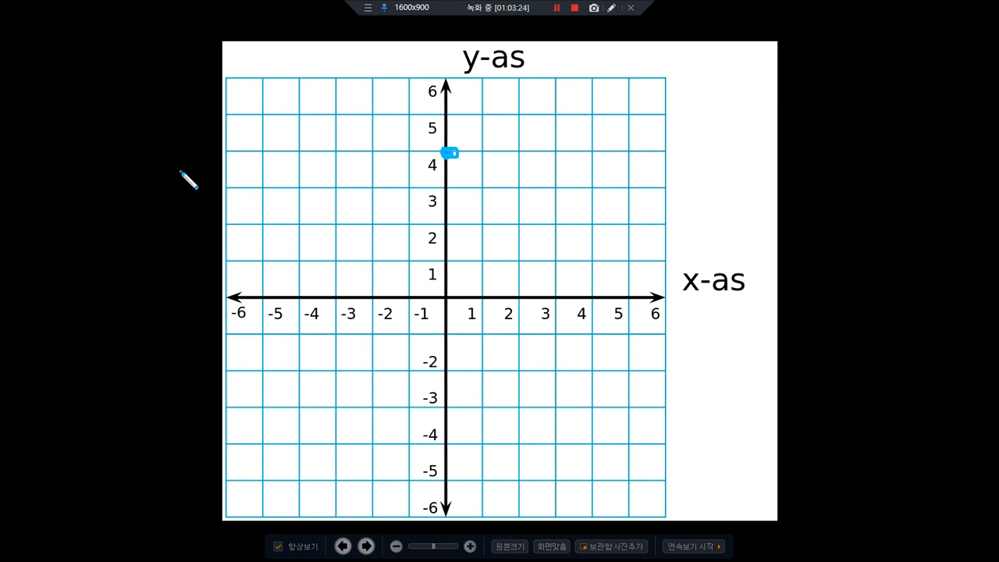
pyautogui.hotkey('ctrl', 'z')
# - Mark the origin and the axis points at x 3, y 4, x -4 and y -3, and clear all marks
pyautogui.moveTo(445, 298); pyautogui.dragTo(446, 296)
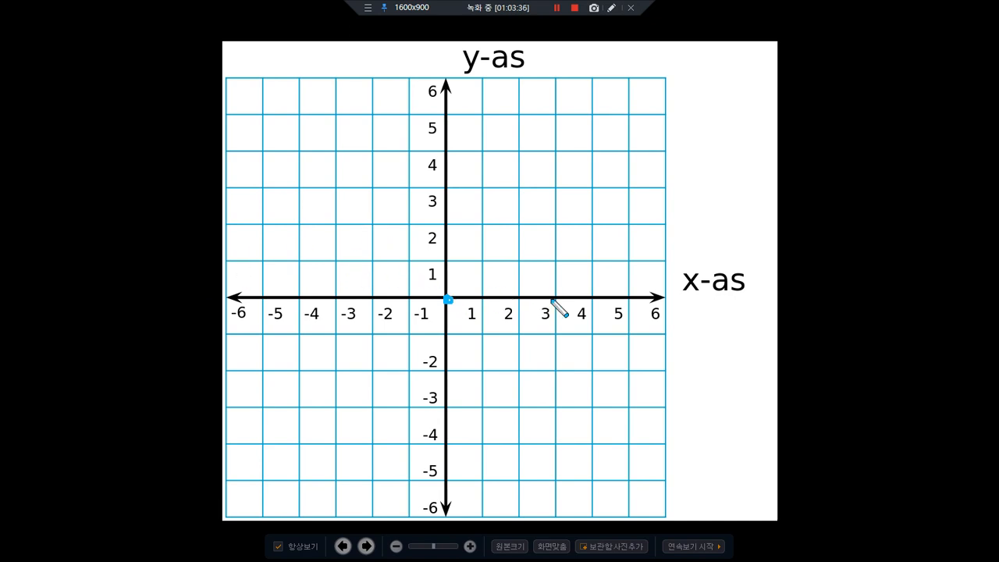
pyautogui.moveTo(548, 297); pyautogui.dragTo(556, 296)
pyautogui.moveTo(440, 145); pyautogui.dragTo(443, 148)
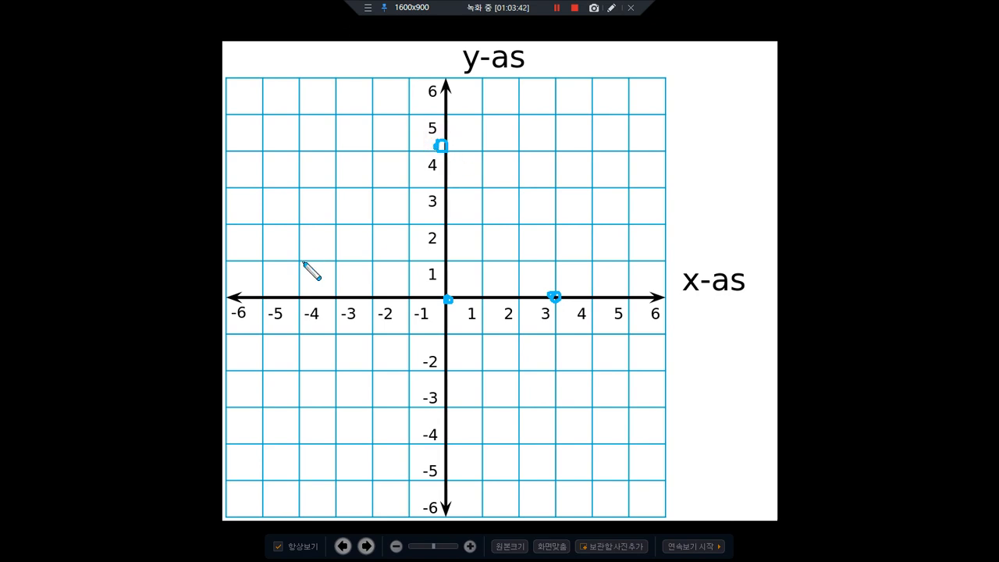
pyautogui.moveTo(296, 294); pyautogui.dragTo(298, 295)
pyautogui.moveTo(447, 406); pyautogui.dragTo(438, 405)
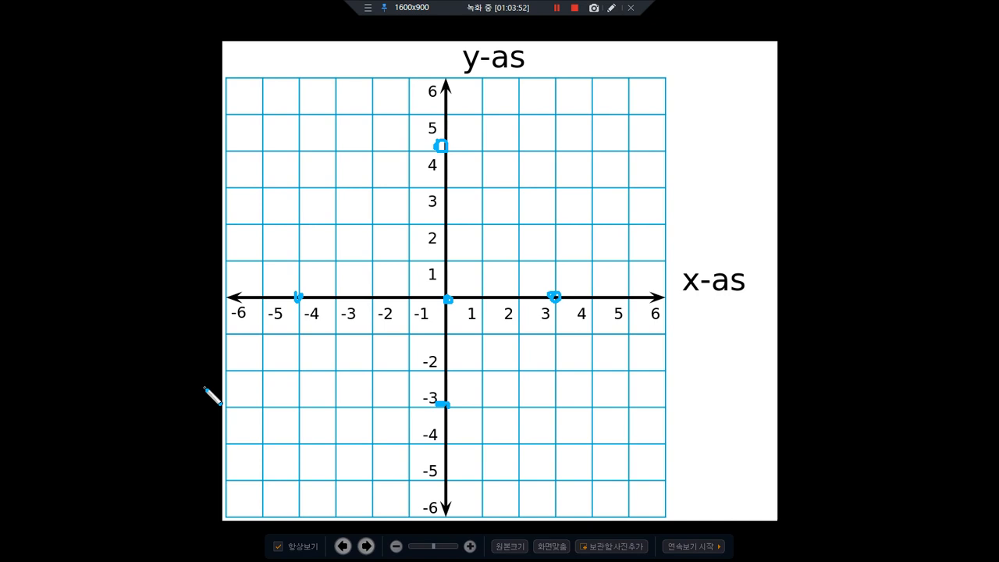
pyautogui.press('Escape')
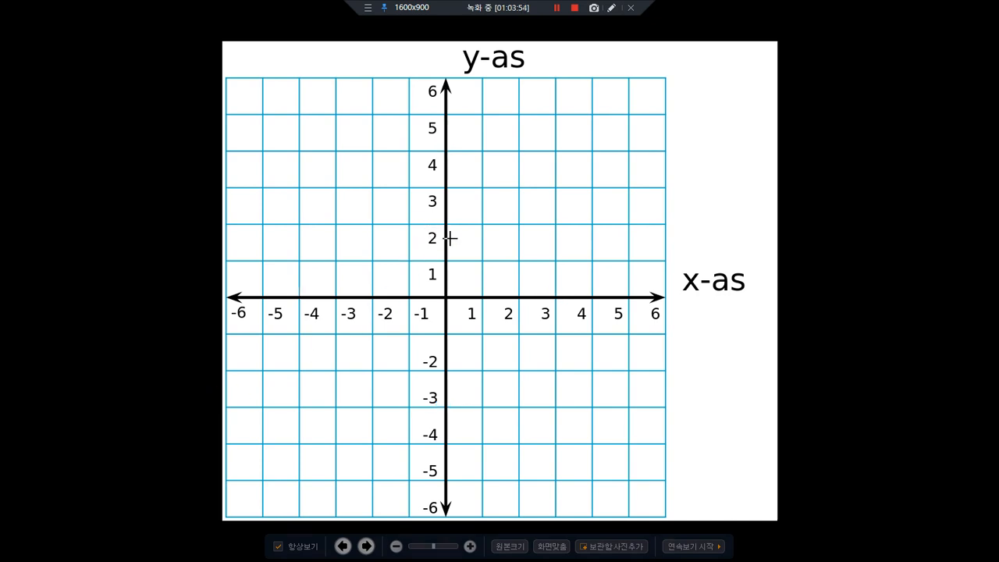
# - View the absolute-coordinate diagram and the polar-angle diagram, and close the image viewer
pyautogui.press('Right')
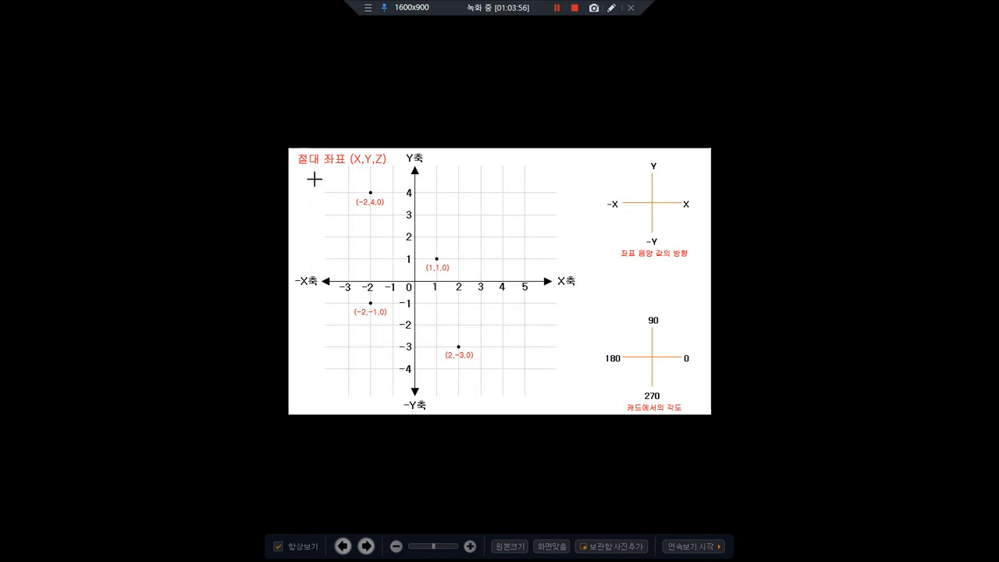
pyautogui.moveTo(312, 141); pyautogui.dragTo(517, 359)
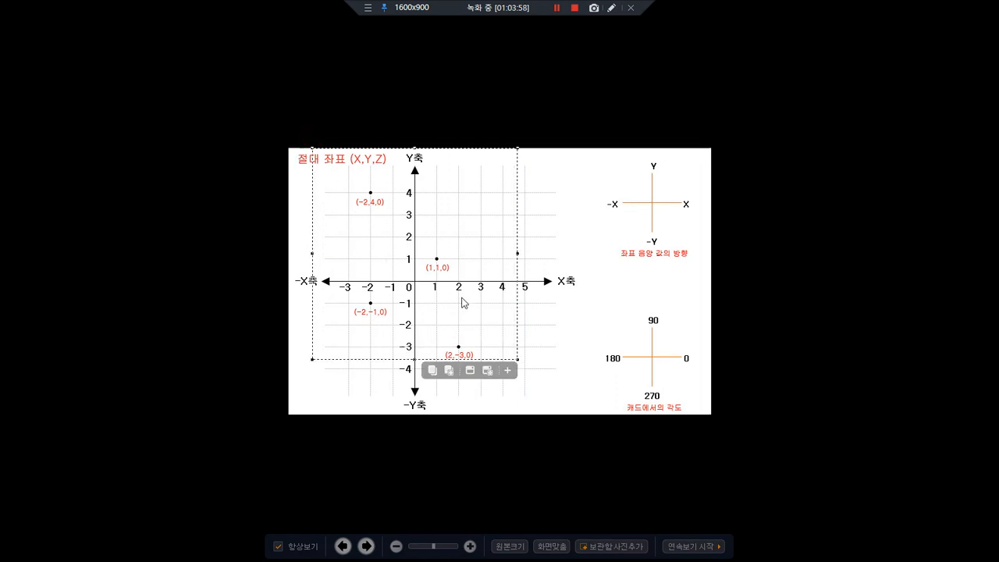
pyautogui.click(462, 298)
pyautogui.press('Right')
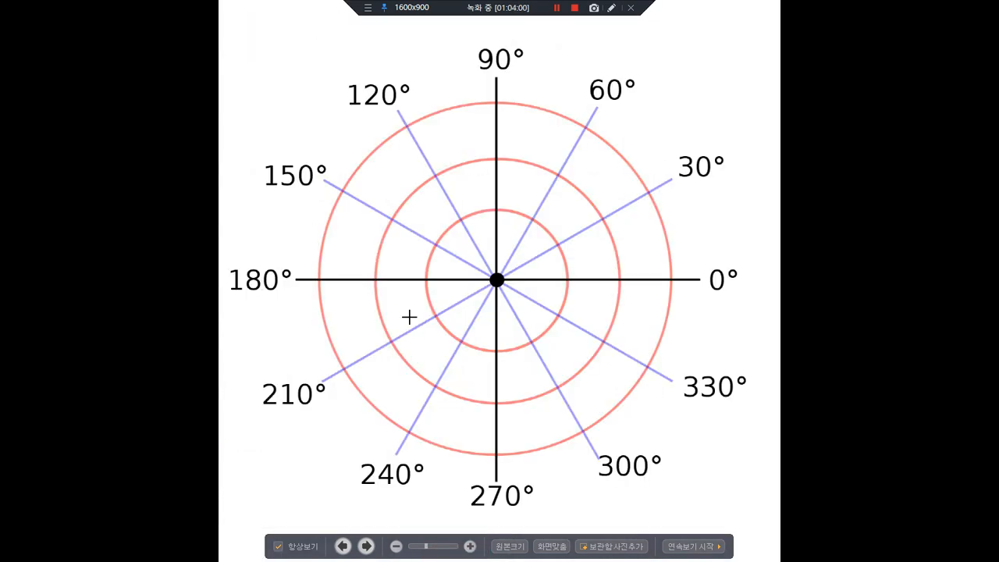
pyautogui.press('Left')
pyautogui.press('Escape')
# - Switch to the AutoCAD drawing, circle the UCS icon at the origin with the annotation pen and undo the mark
pyautogui.moveTo(720, 8); pyautogui.dragTo(0, 143)
pyautogui.click(82, 196)
pyautogui.scroll(-3, 193, 358)
pyautogui.moveTo(193, 363); pyautogui.dragTo(421, 265, button='middle')
pyautogui.moveTo(337, 385)
pyautogui.mouseDown()
pyautogui.moveTo(274, 338)
pyautogui.moveTo(385, 367)
pyautogui.moveTo(321, 394)
pyautogui.mouseUp()
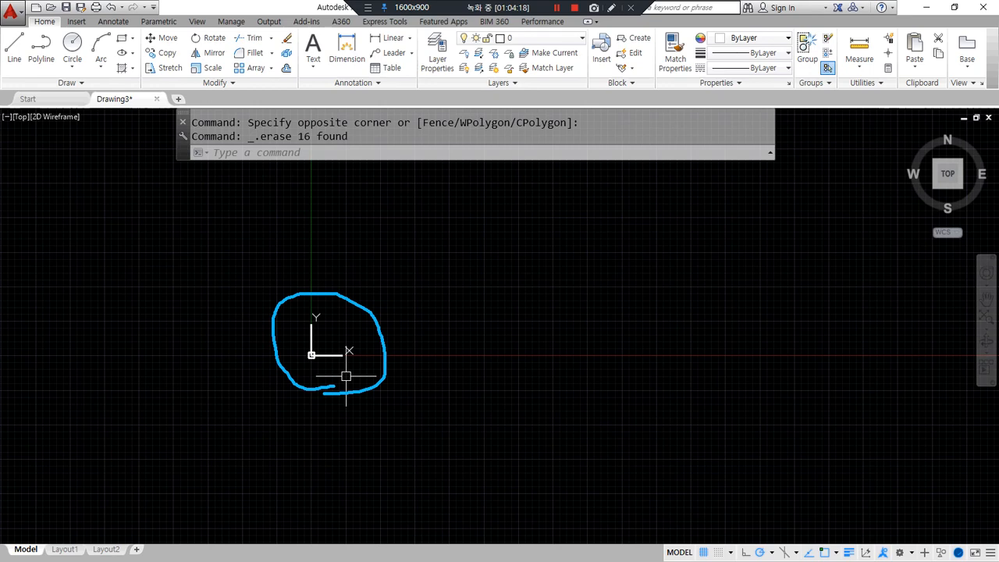
pyautogui.hotkey('ctrl', 'z')
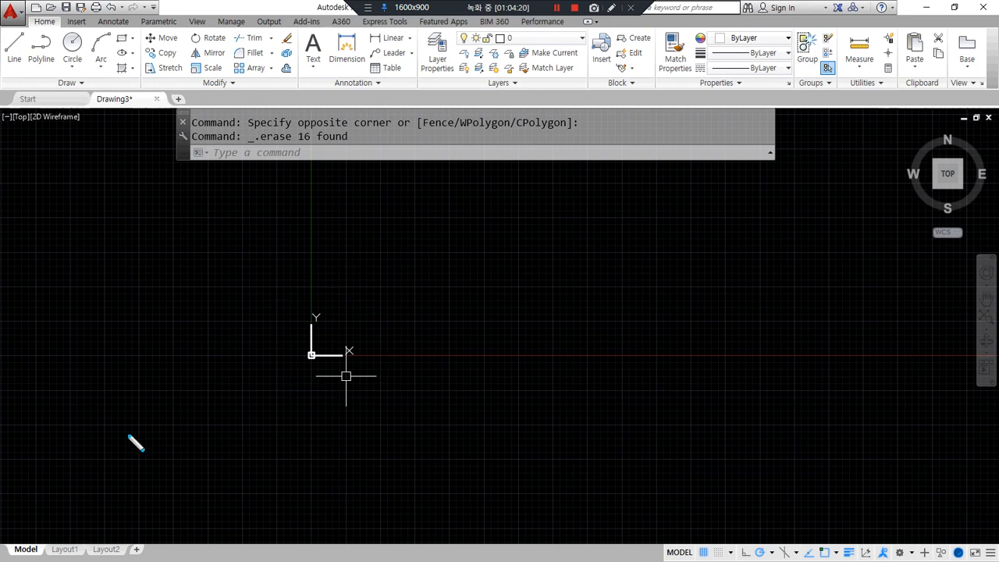
# - Sketch annotation X and Y axes with arrowheads through the drawing origin and label the X axis
pyautogui.moveTo(311, 355)
pyautogui.mouseDown()
pyautogui.moveTo(101, 353)
pyautogui.moveTo(741, 352)
pyautogui.moveTo(786, 364)
pyautogui.moveTo(767, 373)
pyautogui.mouseUp()
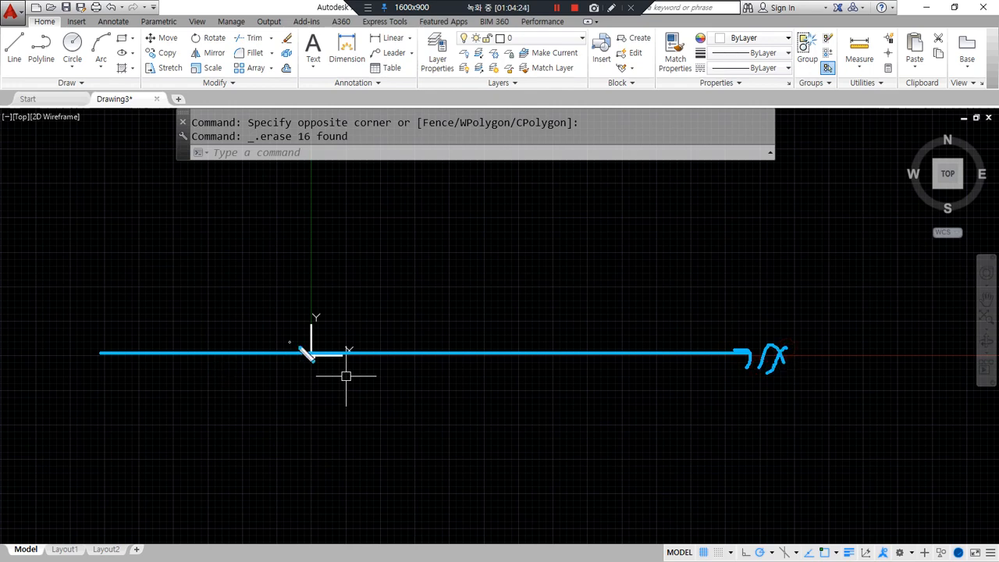
pyautogui.moveTo(312, 355); pyautogui.dragTo(313, 212)
pyautogui.moveTo(313, 212); pyautogui.dragTo(313, 492)
pyautogui.moveTo(310, 218); pyautogui.dragTo(331, 239)
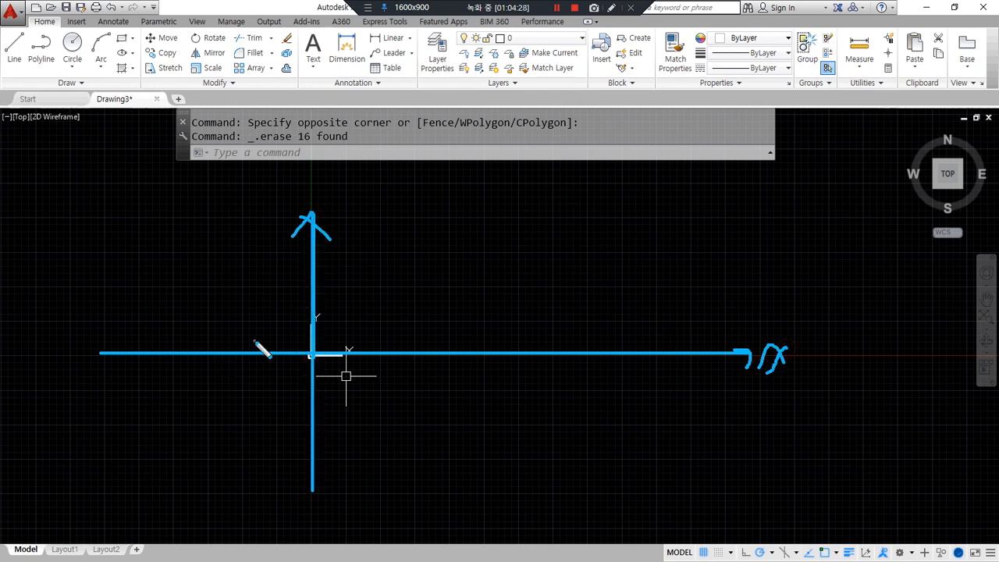
# - Circle each of the four quadrants around the sketched axes and clear all annotations
pyautogui.moveTo(546, 305)
pyautogui.mouseDown()
pyautogui.moveTo(429, 212)
pyautogui.moveTo(548, 309)
pyautogui.mouseUp()
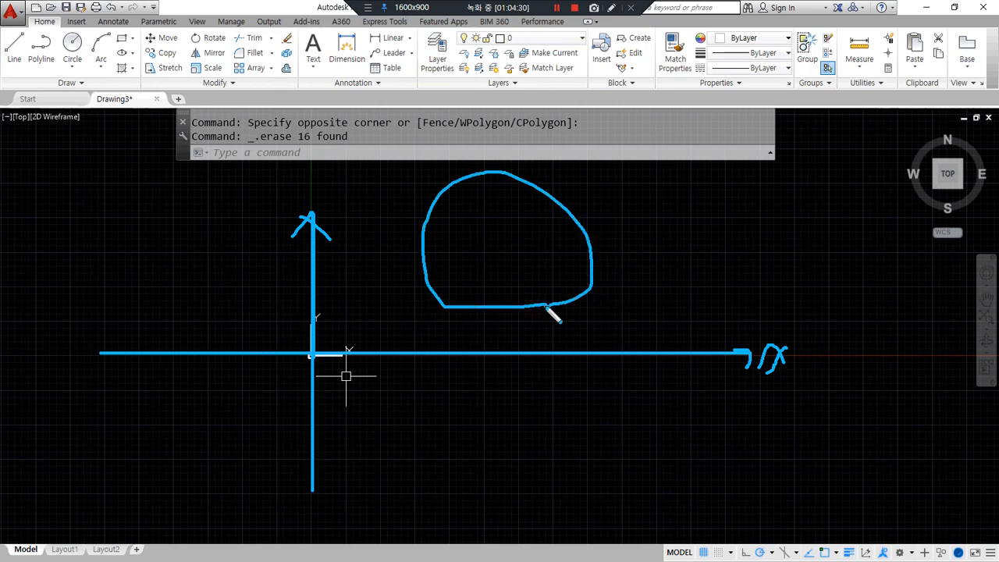
pyautogui.moveTo(150, 303)
pyautogui.mouseDown()
pyautogui.moveTo(220, 247)
pyautogui.moveTo(167, 302)
pyautogui.mouseUp()
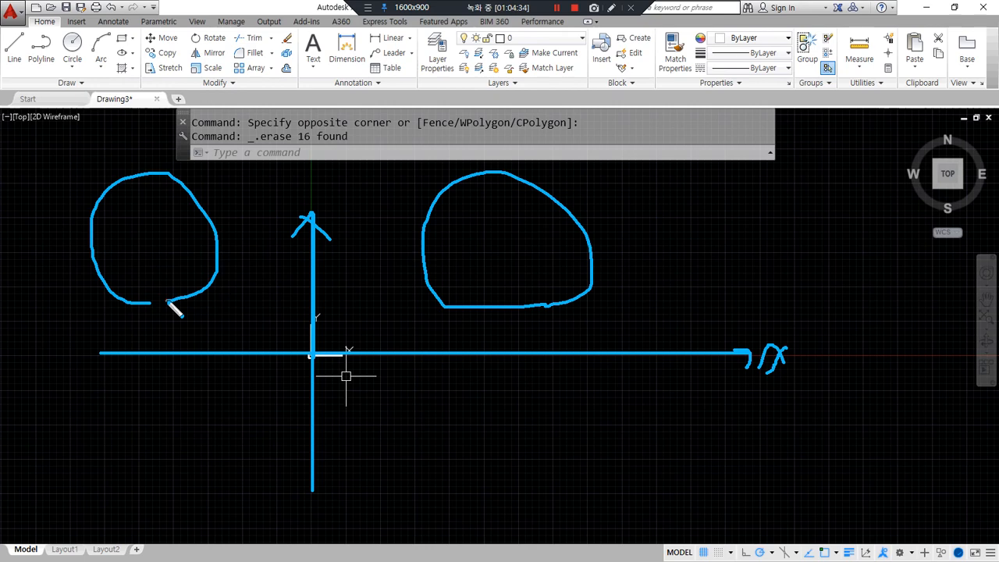
pyautogui.moveTo(199, 402)
pyautogui.mouseDown()
pyautogui.moveTo(156, 482)
pyautogui.moveTo(196, 401)
pyautogui.mouseUp()
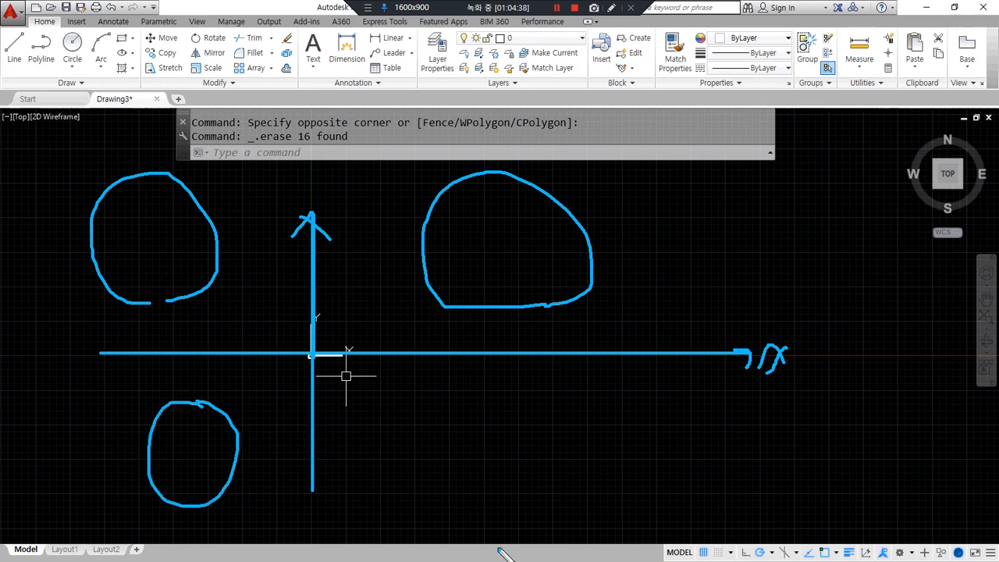
pyautogui.moveTo(474, 424)
pyautogui.mouseDown()
pyautogui.moveTo(546, 461)
pyautogui.moveTo(460, 426)
pyautogui.mouseUp()
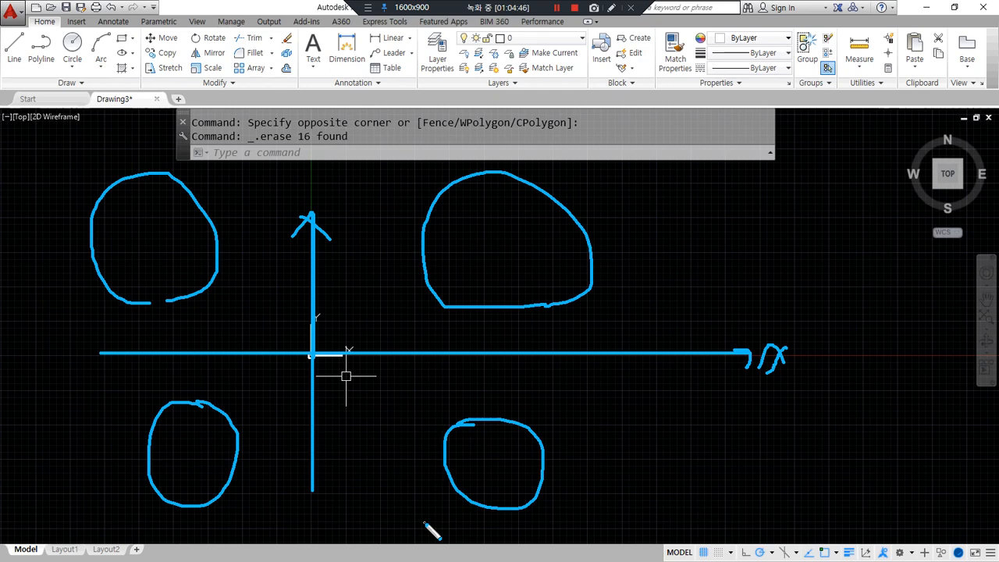
pyautogui.press('Delete')
# - Sketch only the positive X and Y axes as arrows from the origin and clear them
pyautogui.moveTo(309, 354)
pyautogui.mouseDown()
pyautogui.moveTo(658, 355)
pyautogui.moveTo(678, 365)
pyautogui.mouseUp()
pyautogui.moveTo(315, 355)
pyautogui.mouseDown()
pyautogui.moveTo(312, 181)
pyautogui.moveTo(343, 185)
pyautogui.mouseUp()
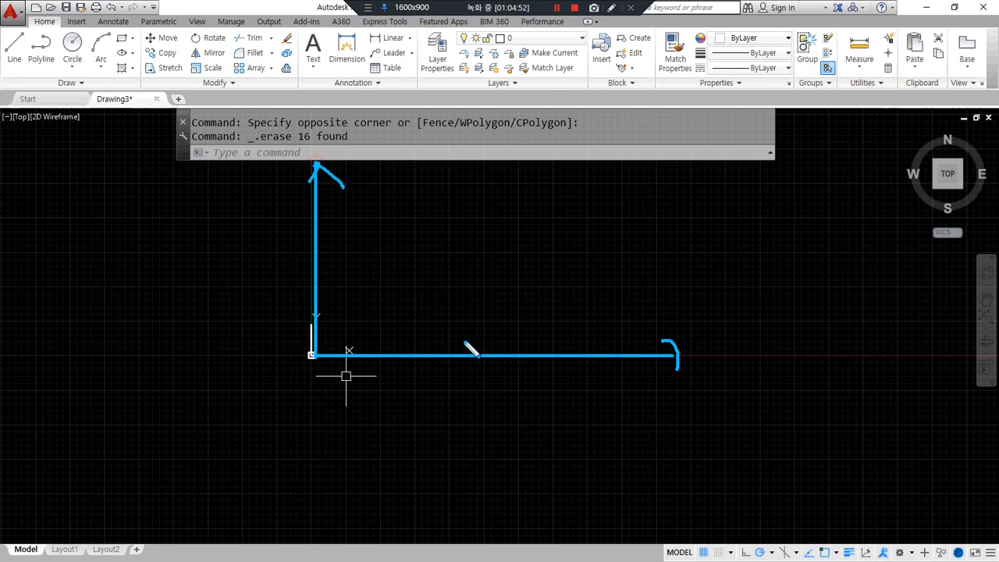
pyautogui.press('Escape')
# - Circle and cross-hatch the first-quadrant area with the annotation pen after zooming to extents, and clear the marks
pyautogui.middleClick(480, 306)
pyautogui.middleClick(481, 306)
pyautogui.scroll(-3, 460, 336)
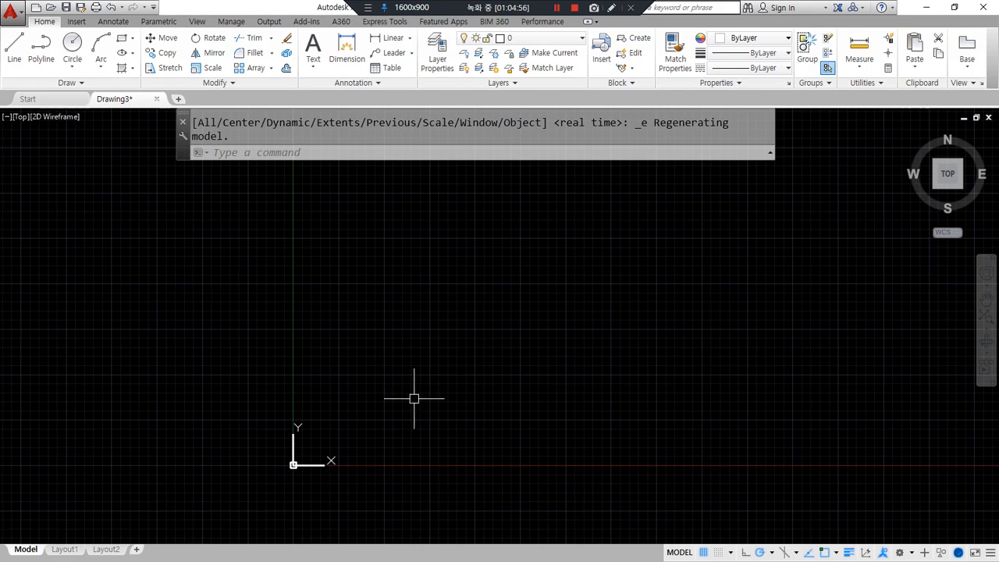
pyautogui.moveTo(518, 376)
pyautogui.mouseDown()
pyautogui.moveTo(644, 318)
pyautogui.moveTo(599, 326)
pyautogui.mouseUp()
pyautogui.moveTo(550, 146); pyautogui.dragTo(482, 228)
pyautogui.moveTo(644, 164); pyautogui.dragTo(482, 314)
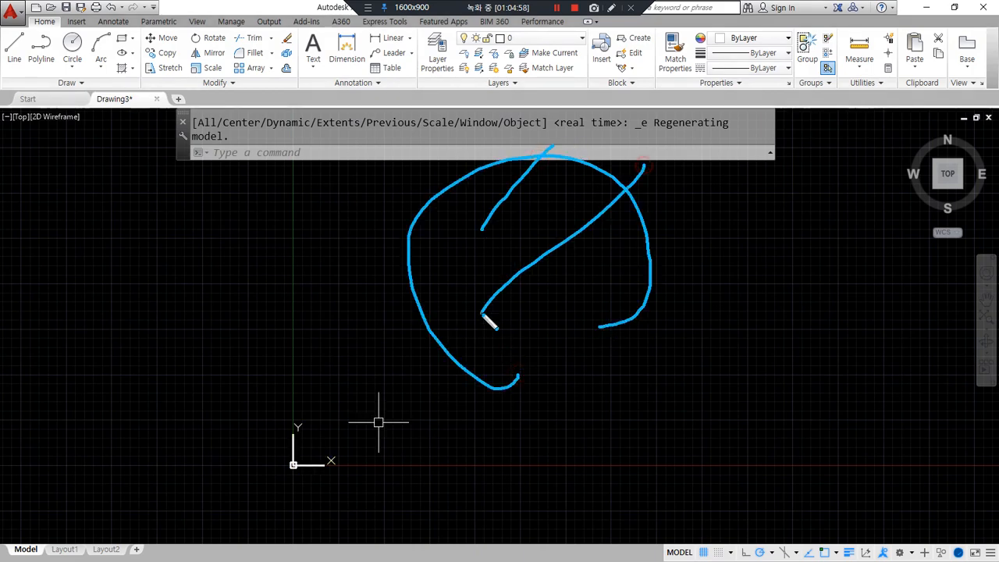
pyautogui.moveTo(641, 235); pyautogui.dragTo(539, 336)
pyautogui.moveTo(532, 206); pyautogui.dragTo(644, 305)
pyautogui.moveTo(478, 223); pyautogui.dragTo(554, 309)
pyautogui.moveTo(436, 256); pyautogui.dragTo(482, 329)
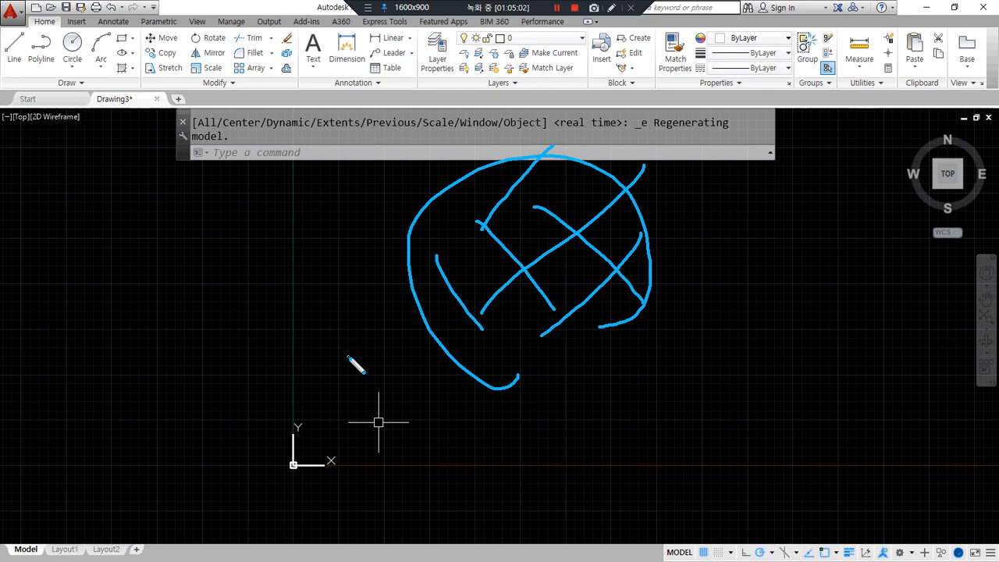
pyautogui.press('Escape')
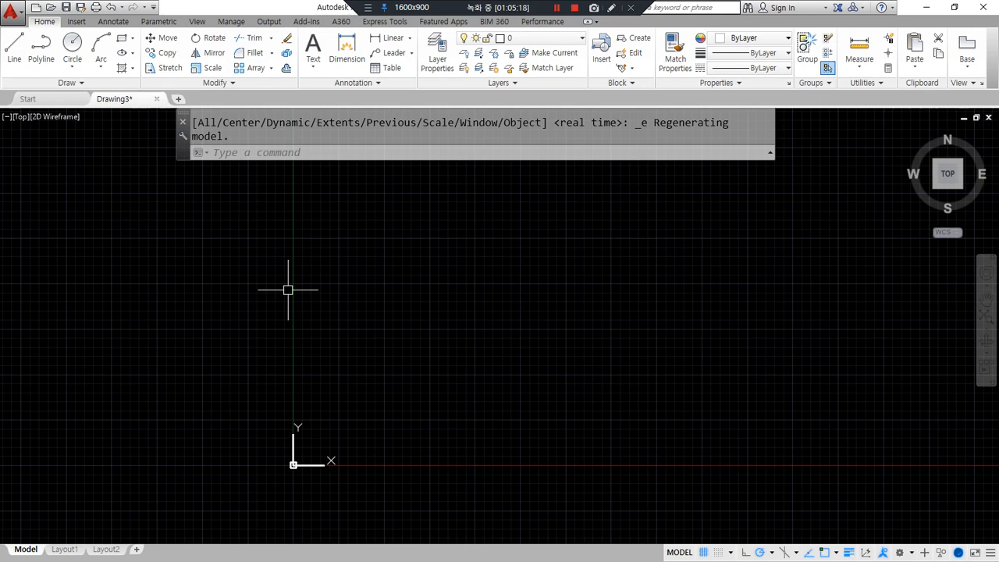
# - Start a line at the absolute coordinate 0,0, underlining the first-point prompt before entering it
pyautogui.write('l')
pyautogui.press('Return')
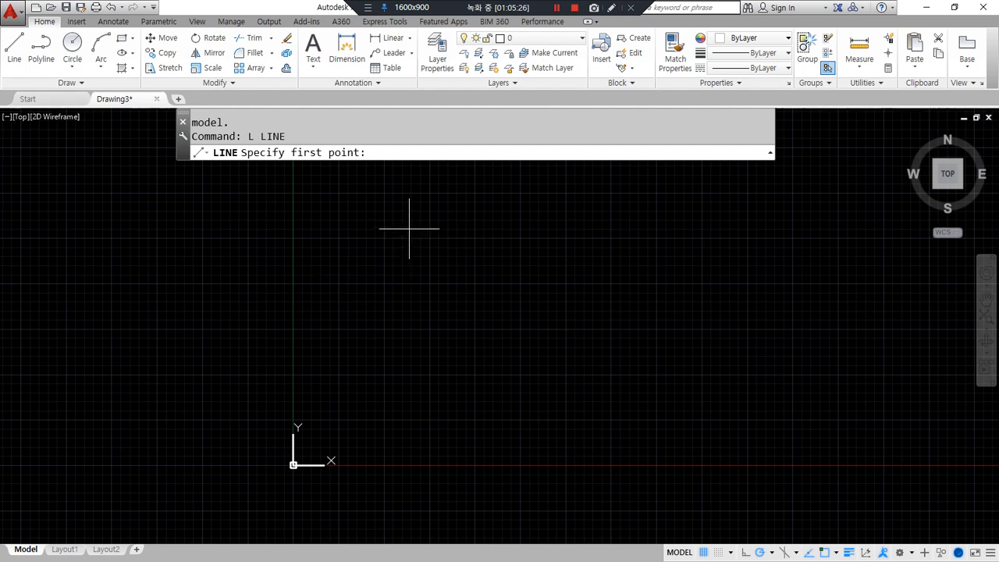
pyautogui.moveTo(372, 167); pyautogui.dragTo(292, 167)
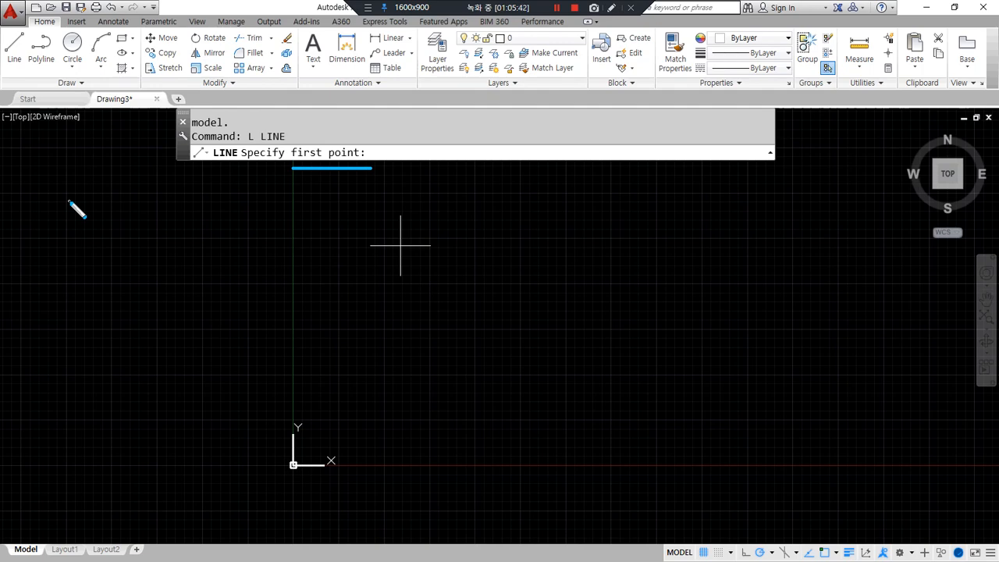
pyautogui.write('0,0')
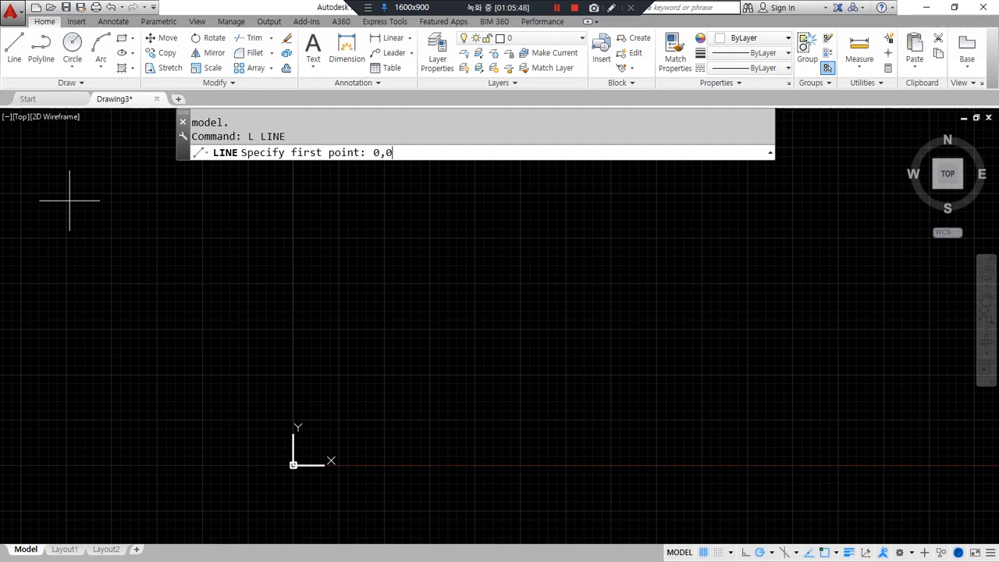
pyautogui.press('Return')
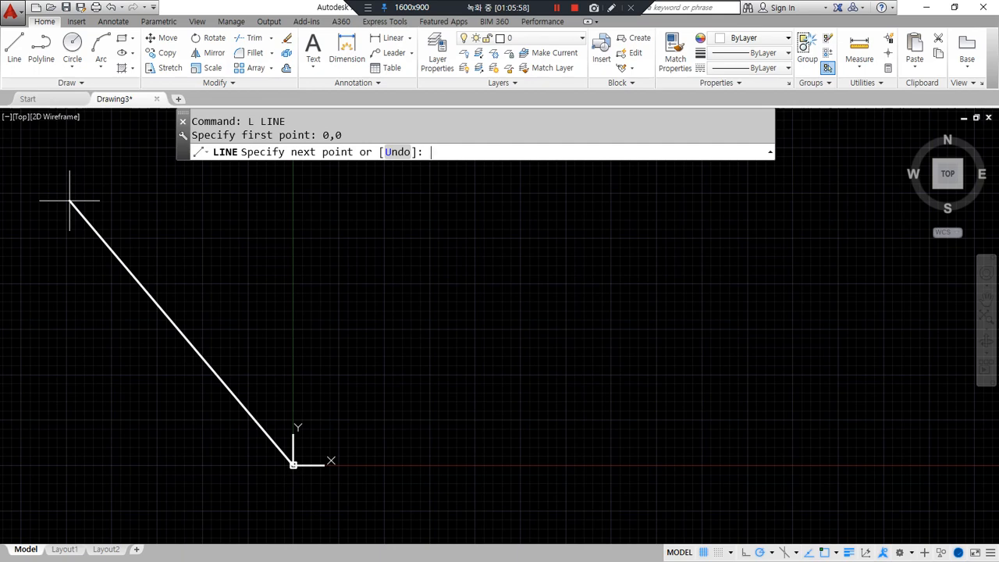
# - Underline the next-point prompt and sketch an annotation square from the origin along an X-axis arrow
pyautogui.moveTo(292, 158); pyautogui.dragTo(497, 158)
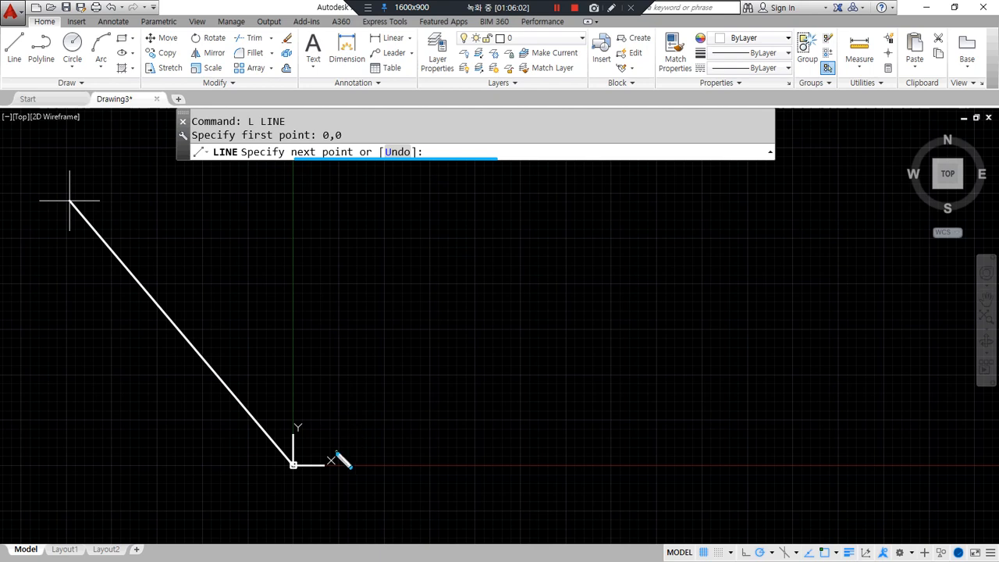
pyautogui.moveTo(294, 464)
pyautogui.mouseDown()
pyautogui.moveTo(808, 462)
pyautogui.moveTo(799, 452)
pyautogui.moveTo(803, 469)
pyautogui.mouseUp()
pyautogui.moveTo(475, 459)
pyautogui.mouseDown()
pyautogui.moveTo(474, 252)
pyautogui.moveTo(288, 247)
pyautogui.moveTo(288, 461)
pyautogui.mouseUp()
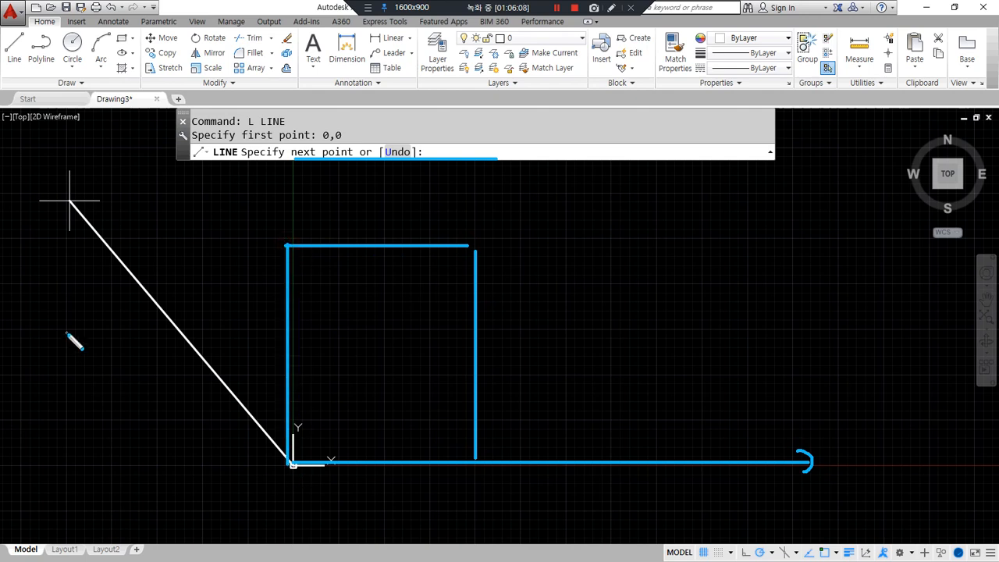
# - Label the sketched square's corners 0,0, 100,0, 0,100 and 100,100, and clear the annotations
pyautogui.moveTo(278, 493)
pyautogui.mouseDown()
pyautogui.moveTo(266, 505)
pyautogui.moveTo(307, 496)
pyautogui.mouseUp()
pyautogui.click(284, 508)
pyautogui.moveTo(470, 490)
pyautogui.mouseDown()
pyautogui.moveTo(472, 520)
pyautogui.moveTo(501, 497)
pyautogui.moveTo(531, 494)
pyautogui.mouseUp()
pyautogui.moveTo(229, 227)
pyautogui.mouseDown()
pyautogui.moveTo(230, 250)
pyautogui.moveTo(264, 228)
pyautogui.mouseUp()
pyautogui.moveTo(559, 512); pyautogui.dragTo(588, 503)
pyautogui.moveTo(173, 228); pyautogui.dragTo(200, 253)
pyautogui.moveTo(492, 211); pyautogui.dragTo(497, 233)
pyautogui.moveTo(519, 222)
pyautogui.mouseDown()
pyautogui.moveTo(597, 223)
pyautogui.moveTo(587, 226)
pyautogui.mouseUp()
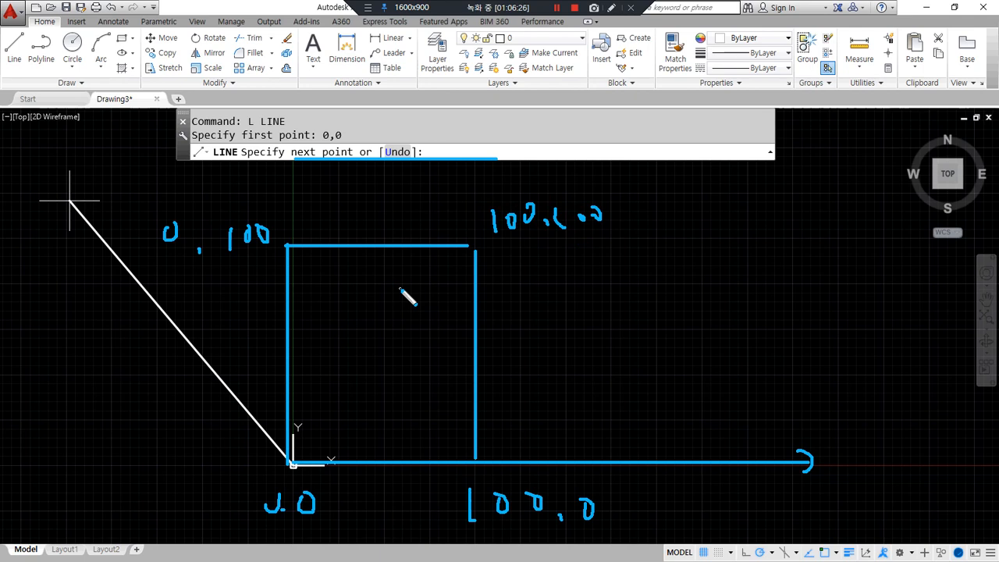
pyautogui.press('Escape')
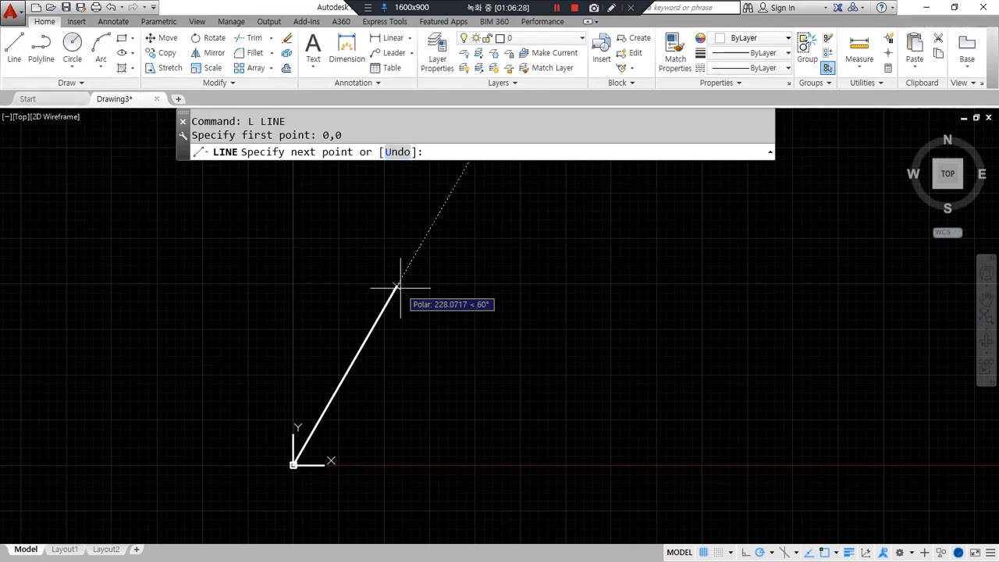
# - Draw the square's four sides through the absolute coordinates 100,0, 100,100, 0,100 and 0,0, and end the line
pyautogui.write('100,0')
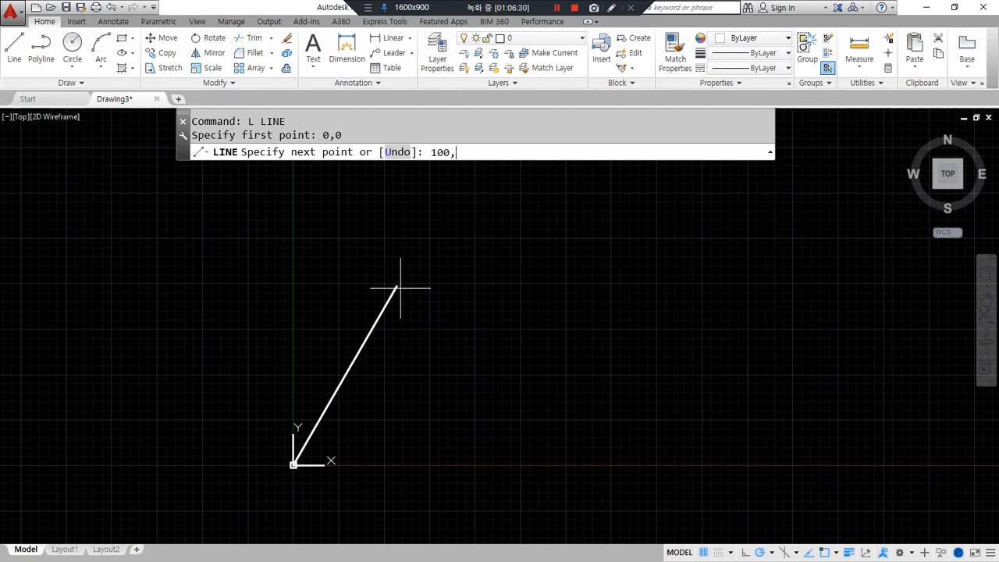
pyautogui.press('Return')
pyautogui.write('100,100')
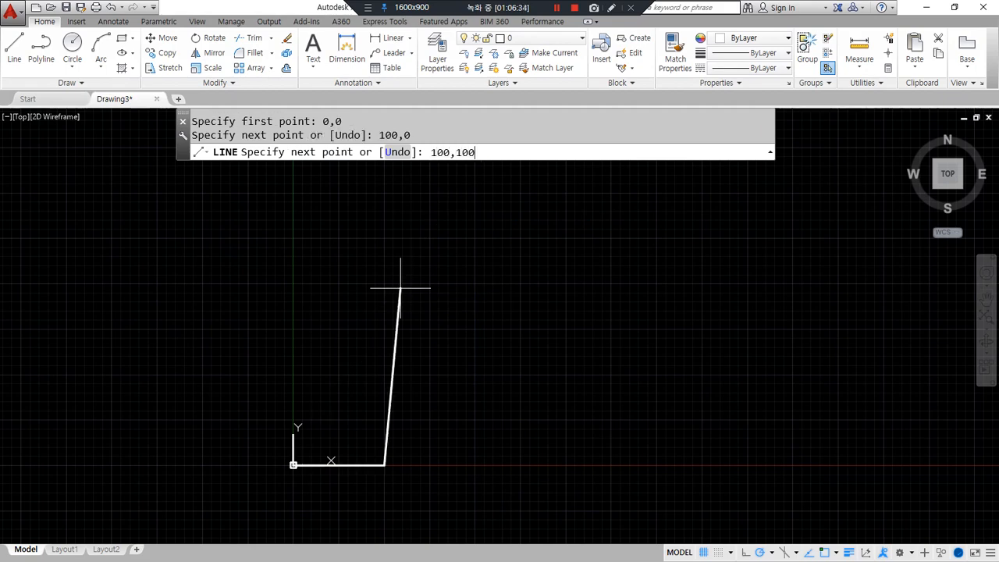
pyautogui.press('Return')
pyautogui.write('0,100')
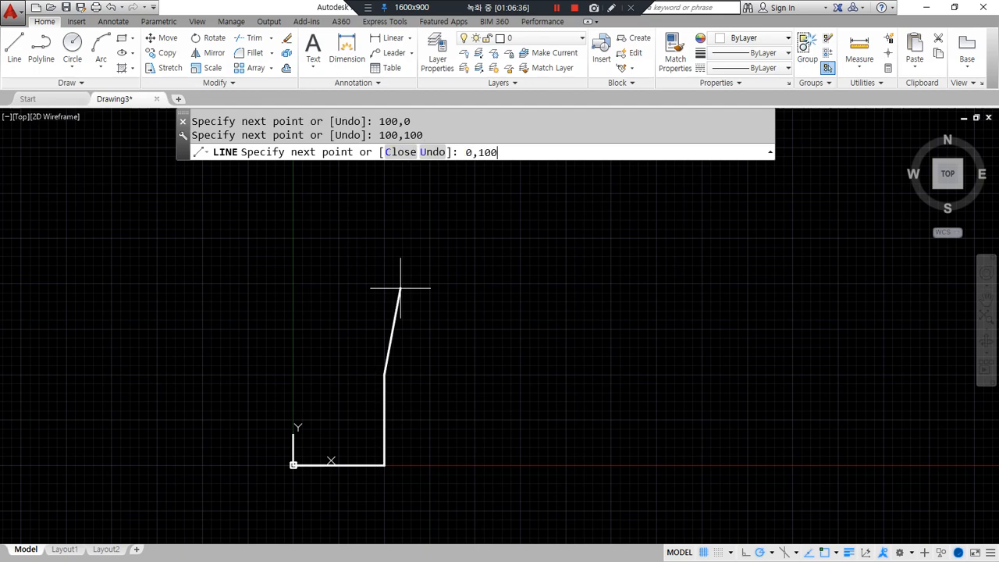
pyautogui.press('Return')
pyautogui.write('0,0')
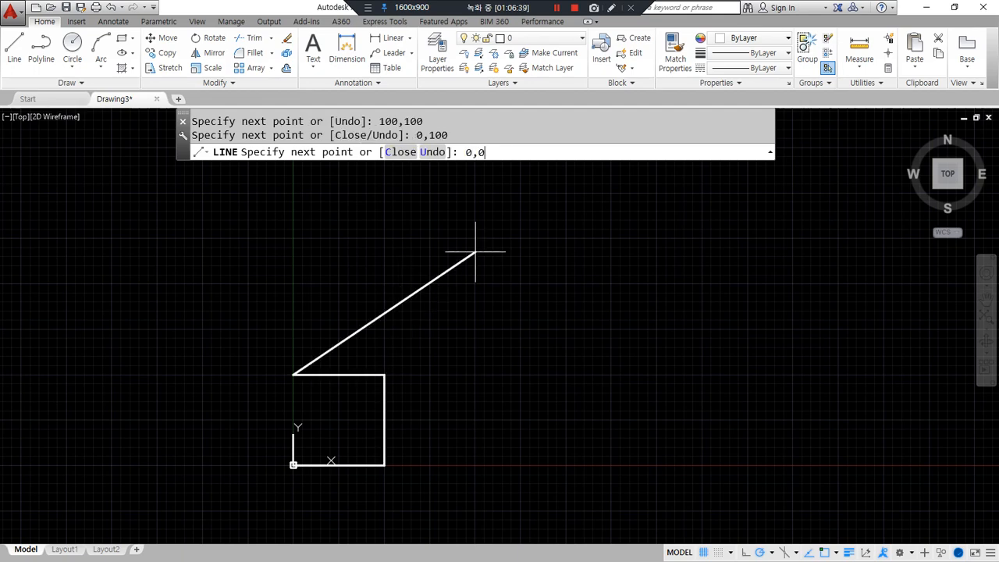
pyautogui.press('Return')
pyautogui.press('Return')
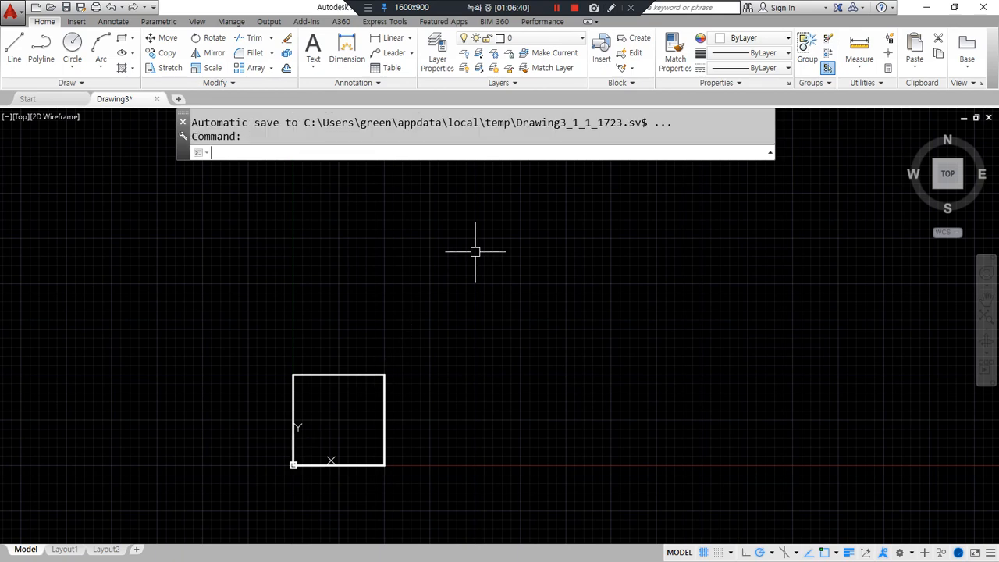
pyautogui.middleClick(411, 303)
pyautogui.middleClick(411, 303)
pyautogui.scroll(-4, 473, 300)
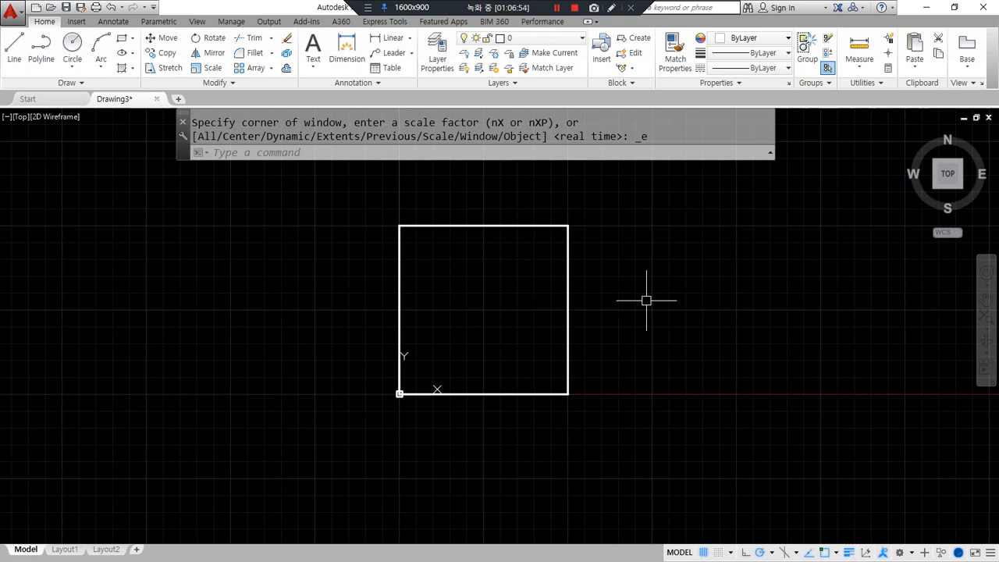
# - Switch to the Notepad coordinate notes and mark the relative-coordinate line @x,y with the annotation pen
pyautogui.hotkey('alt', 'Tab')
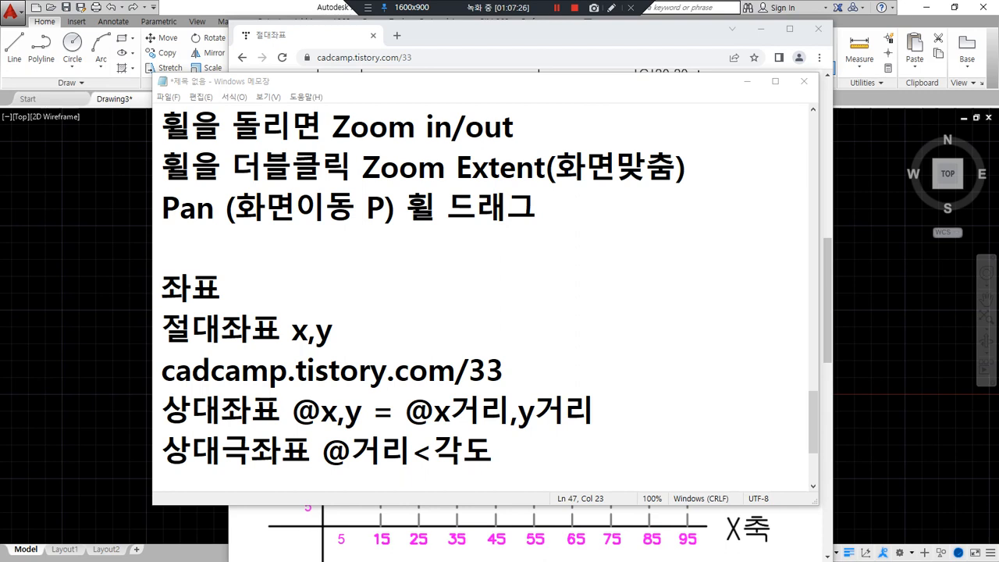
pyautogui.scroll(-2, 163, 224)
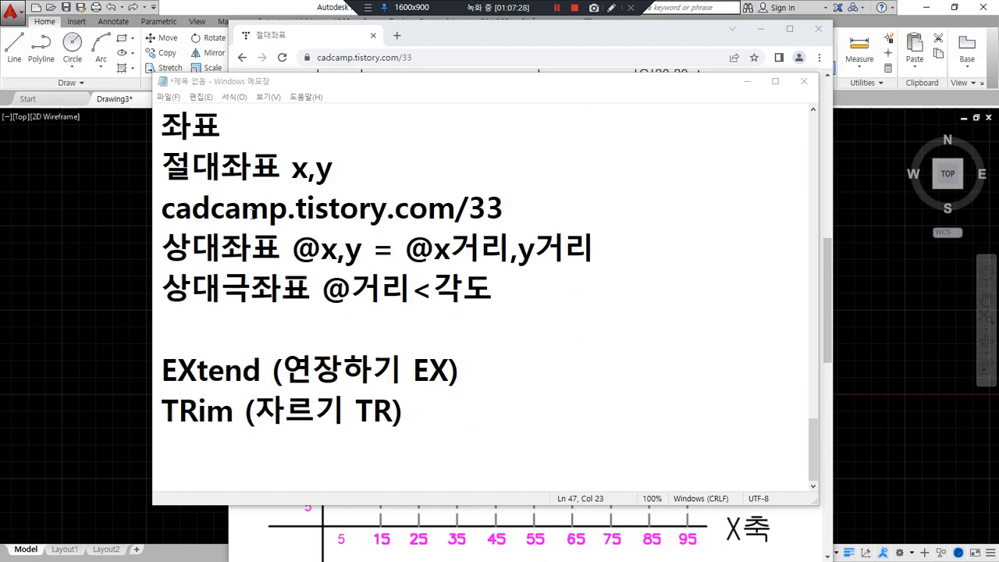
pyautogui.moveTo(162, 269); pyautogui.dragTo(617, 269)
pyautogui.moveTo(0, 147); pyautogui.dragTo(531, 124)
# - Switch to the image viewer's absolute-coordinate diagram and show it full screen, enlarged
pyautogui.doubleClick(530, 125)
pyautogui.scroll(-1, 397, 219)
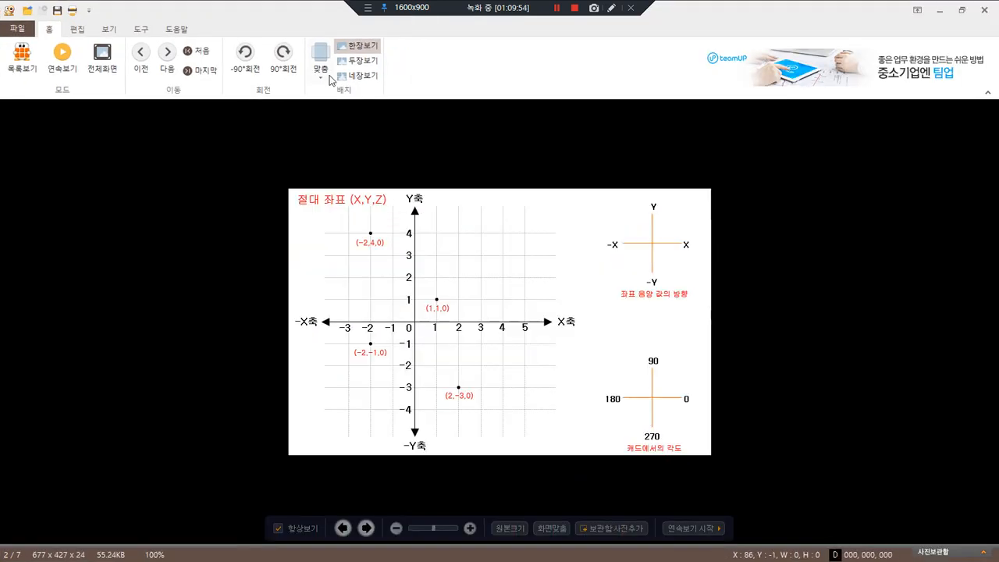
pyautogui.scroll(-1, 371, 215)
pyautogui.scroll(1, 441, 272)
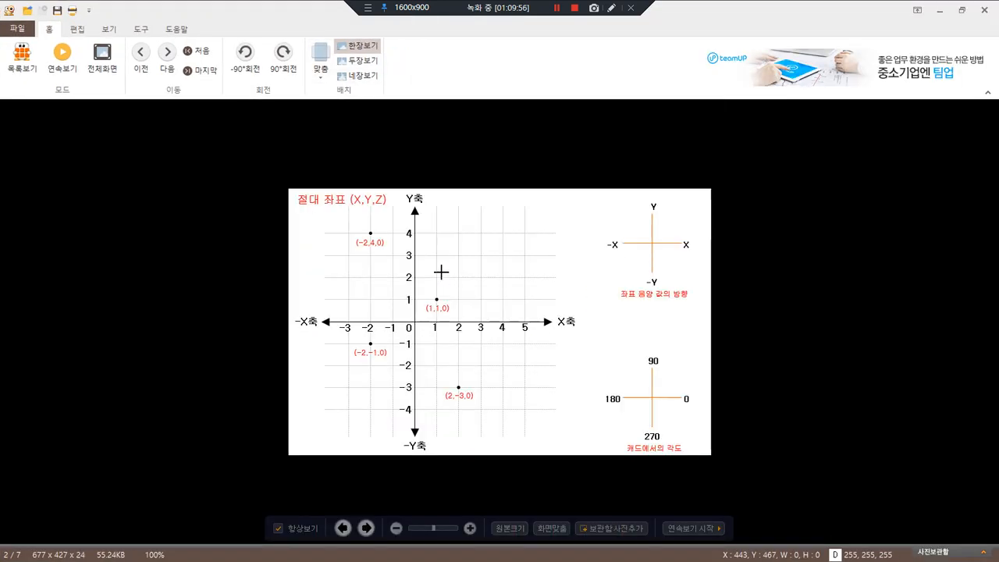
pyautogui.doubleClick(452, 282)
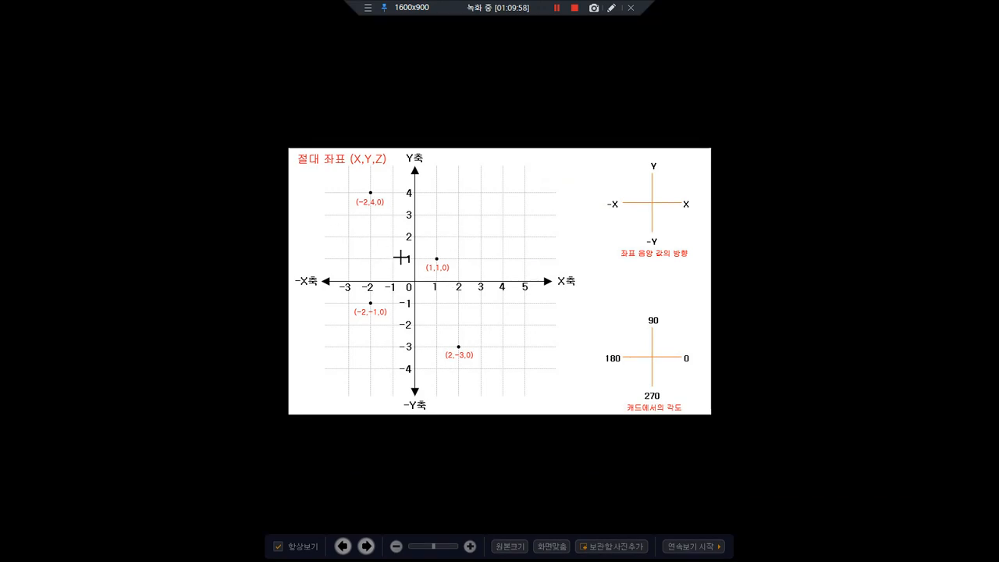
pyautogui.keyDown('ctrl'); pyautogui.scroll(2, 412, 242); pyautogui.keyUp('ctrl')
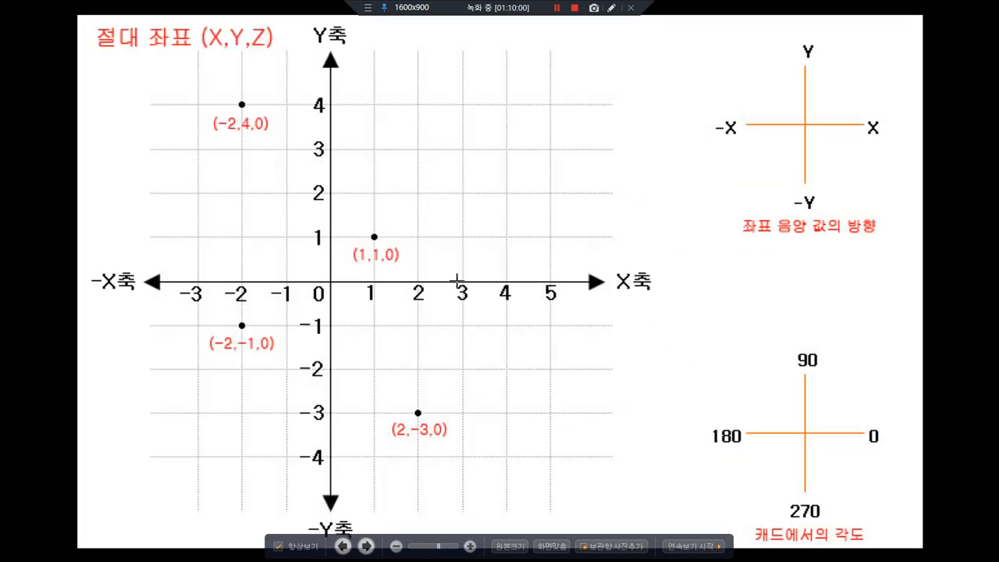
# - Sketch an annotation arrow from point (1,1,0) to (-2,4,0) and circle both points, undoing the first circle around the (1,1,0) label
pyautogui.moveTo(384, 270)
pyautogui.mouseDown()
pyautogui.moveTo(348, 251)
pyautogui.moveTo(398, 242)
pyautogui.moveTo(402, 262)
pyautogui.moveTo(384, 269)
pyautogui.mouseUp()
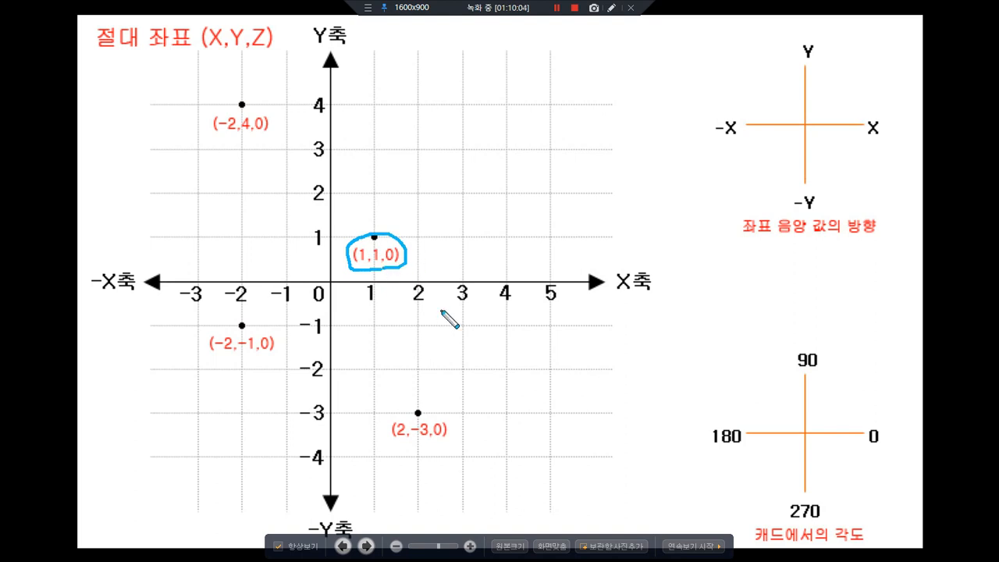
pyautogui.hotkey('ctrl', 'z')
pyautogui.click(371, 236)
pyautogui.moveTo(372, 235)
pyautogui.mouseDown()
pyautogui.moveTo(250, 116)
pyautogui.moveTo(264, 113)
pyautogui.mouseUp()
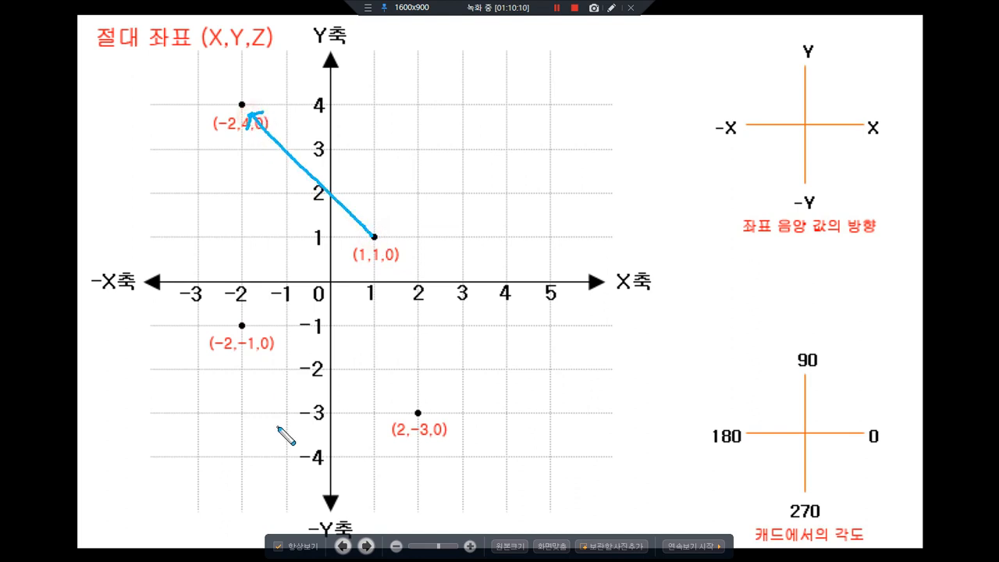
pyautogui.click(374, 237)
pyautogui.moveTo(374, 236); pyautogui.dragTo(376, 237)
pyautogui.click(375, 235)
pyautogui.moveTo(242, 97); pyautogui.dragTo(242, 110)
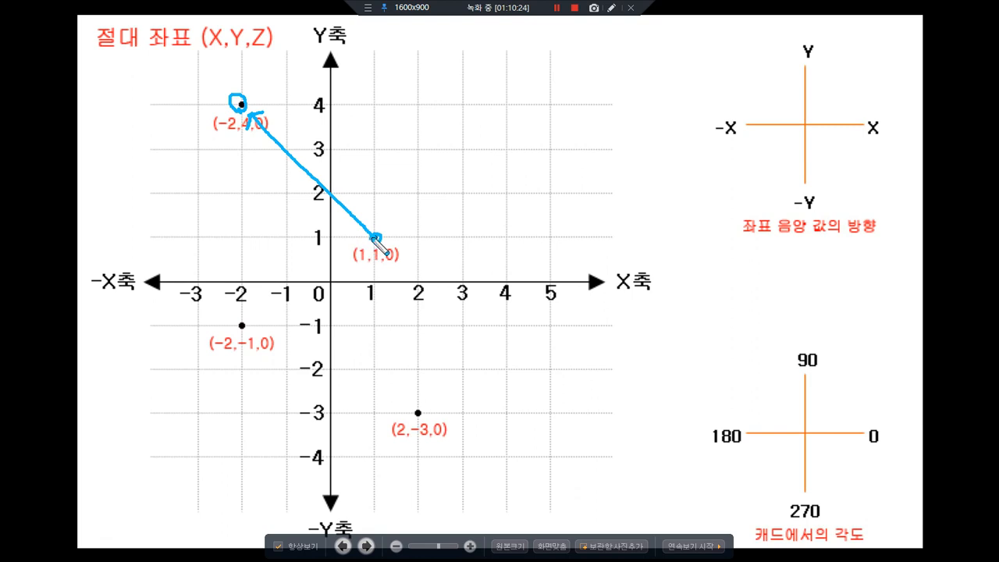
# - Sketch the horizontal and vertical offset arrows from (1,1,0) to (-2,4,0), labelling them -3 and 3
pyautogui.moveTo(375, 237)
pyautogui.mouseDown()
pyautogui.moveTo(243, 237)
pyautogui.moveTo(256, 228)
pyautogui.moveTo(261, 258)
pyautogui.moveTo(284, 263)
pyautogui.moveTo(278, 275)
pyautogui.mouseUp()
pyautogui.moveTo(243, 235)
pyautogui.mouseDown()
pyautogui.moveTo(244, 114)
pyautogui.moveTo(238, 122)
pyautogui.mouseUp()
pyautogui.moveTo(201, 152)
pyautogui.mouseDown()
pyautogui.moveTo(220, 156)
pyautogui.moveTo(223, 170)
pyautogui.moveTo(201, 180)
pyautogui.mouseUp()
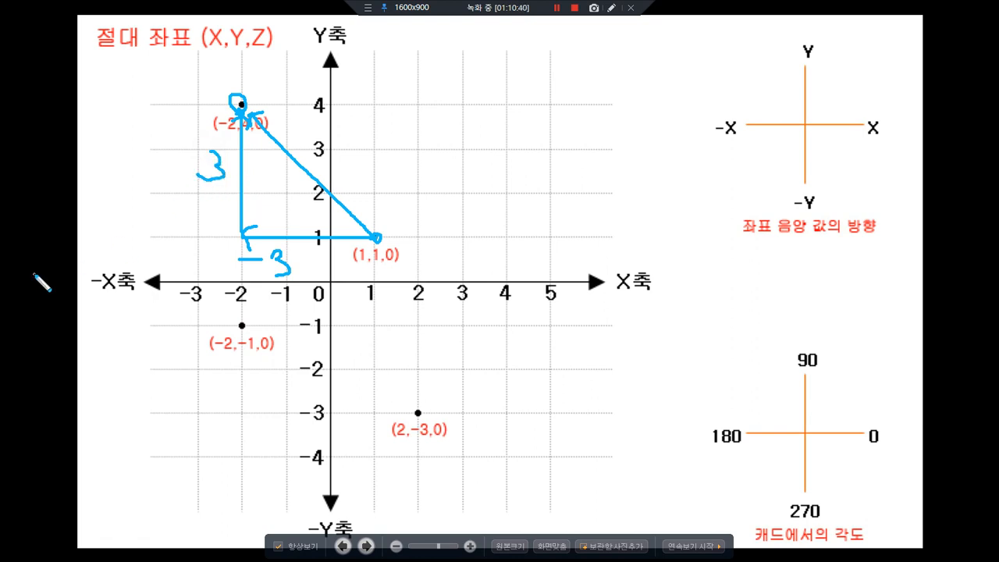
# - Write the relative coordinate @-3,3 above the sketched arrows, circling the @ sign, and clear the annotations
pyautogui.moveTo(289, 75)
pyautogui.mouseDown()
pyautogui.moveTo(310, 107)
pyautogui.moveTo(254, 86)
pyautogui.moveTo(351, 78)
pyautogui.moveTo(379, 84)
pyautogui.moveTo(372, 111)
pyautogui.mouseUp()
pyautogui.click(400, 100)
pyautogui.moveTo(414, 78)
pyautogui.mouseDown()
pyautogui.moveTo(435, 96)
pyautogui.moveTo(425, 105)
pyautogui.mouseUp()
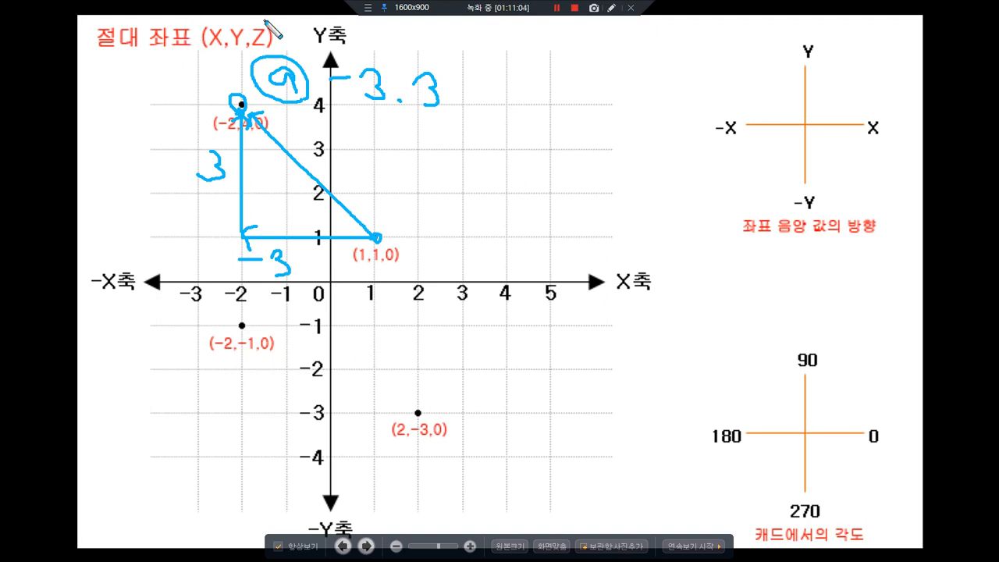
pyautogui.press('Escape')
# - Sketch an arrow from (1,1,0) to (-2,4,0) on the enlarged diagram
pyautogui.scroll(2, 265, 22)
pyautogui.scroll(-1, 454, 286)
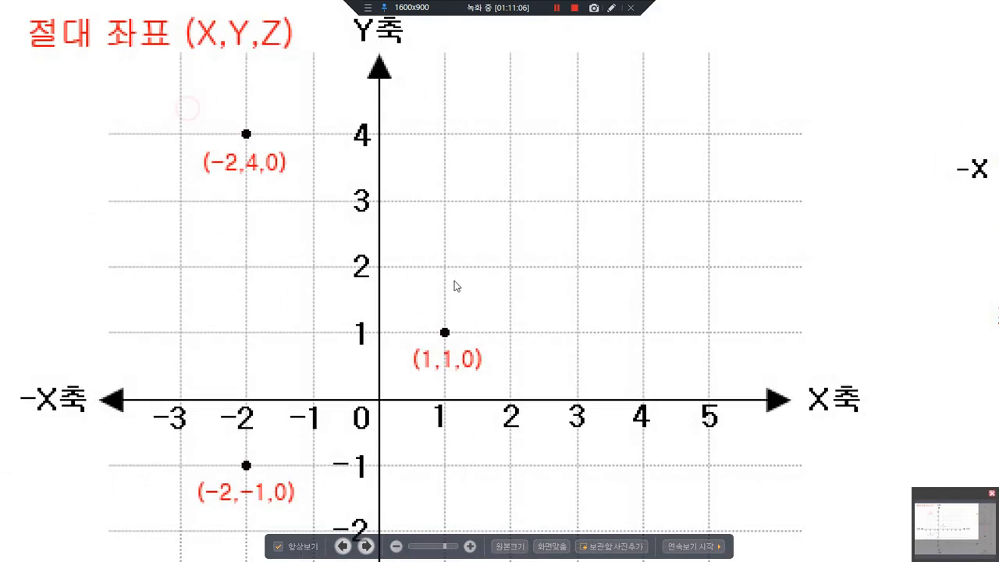
pyautogui.scroll(2, 463, 276)
pyautogui.moveTo(252, 294); pyautogui.dragTo(481, 355)
pyautogui.moveTo(640, 412)
pyautogui.mouseDown()
pyautogui.moveTo(310, 95)
pyautogui.moveTo(341, 97)
pyautogui.mouseUp()
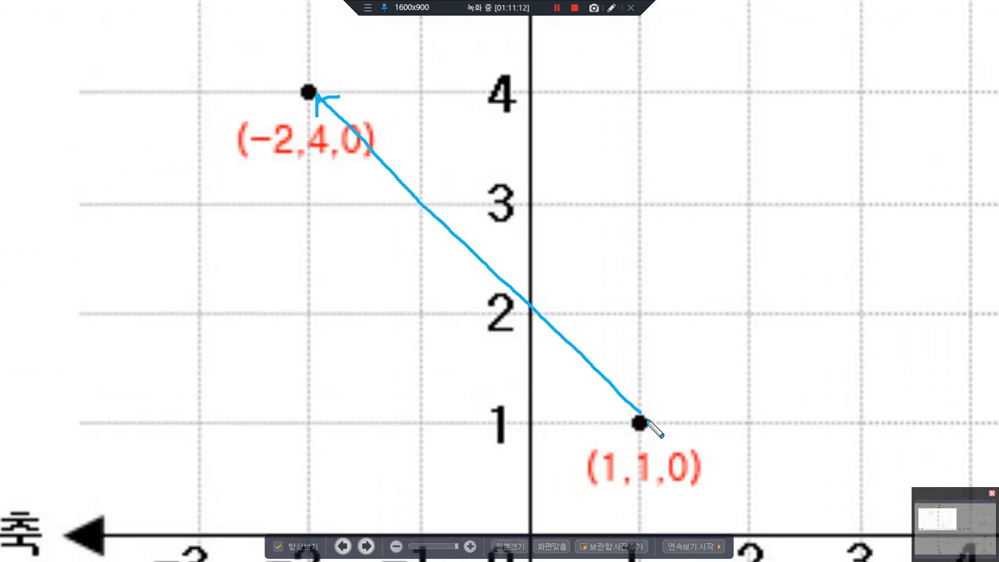
# - Add extension lines and double-headed dimension arrows for the X and Y distances between (1,1,0) and (-2,4,0)
pyautogui.moveTo(641, 415); pyautogui.dragTo(184, 417)
pyautogui.moveTo(312, 74); pyautogui.dragTo(312, 421)
pyautogui.moveTo(638, 419)
pyautogui.mouseDown()
pyautogui.moveTo(636, 316)
pyautogui.moveTo(636, 517)
pyautogui.mouseUp()
pyautogui.moveTo(311, 181)
pyautogui.mouseDown()
pyautogui.moveTo(312, 473)
pyautogui.moveTo(610, 460)
pyautogui.moveTo(626, 485)
pyautogui.mouseUp()
pyautogui.moveTo(614, 440); pyautogui.dragTo(618, 477)
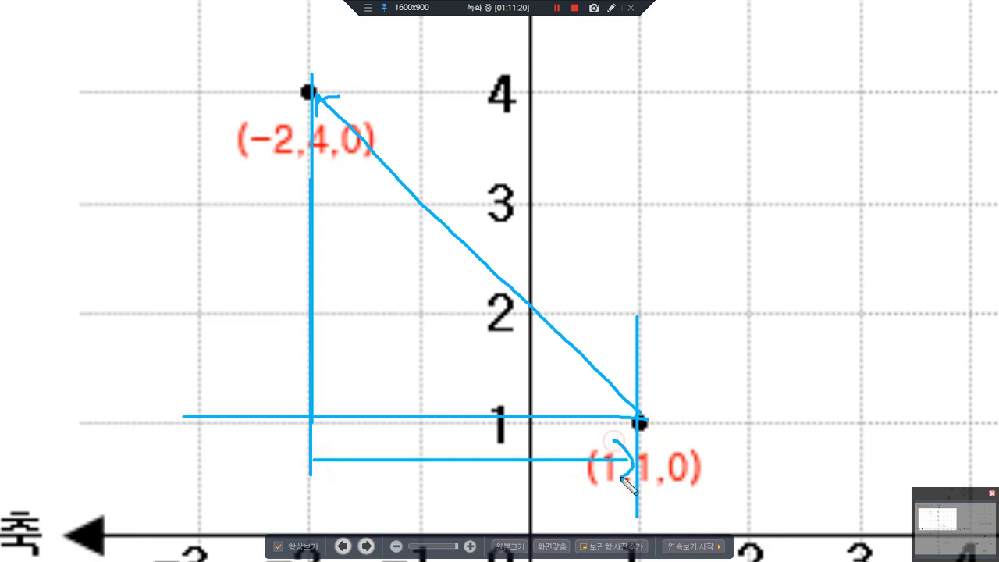
pyautogui.moveTo(327, 442); pyautogui.dragTo(329, 469)
pyautogui.moveTo(313, 96)
pyautogui.mouseDown()
pyautogui.moveTo(201, 96)
pyautogui.moveTo(242, 115)
pyautogui.moveTo(245, 401)
pyautogui.moveTo(249, 385)
pyautogui.mouseUp()
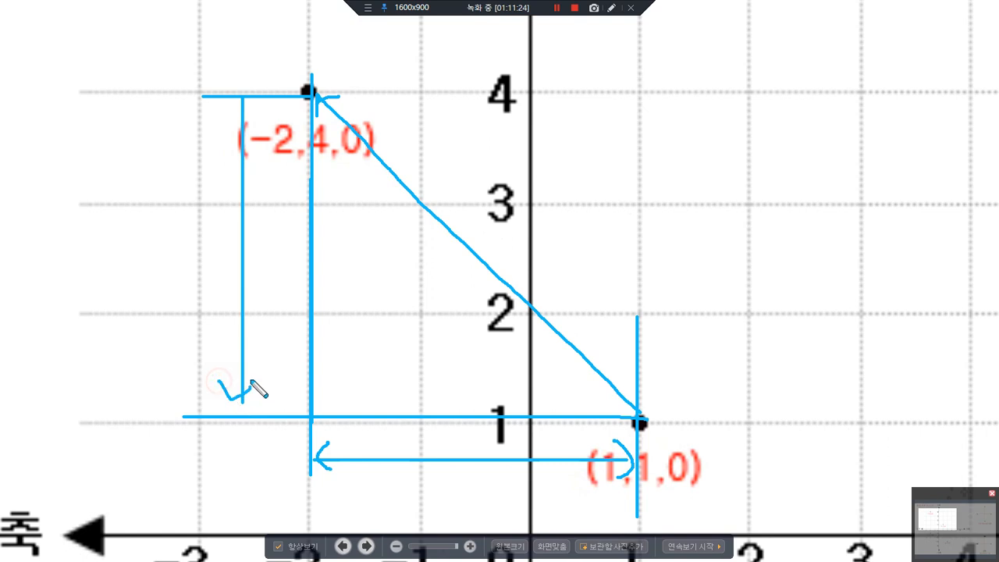
pyautogui.moveTo(234, 114); pyautogui.dragTo(258, 116)
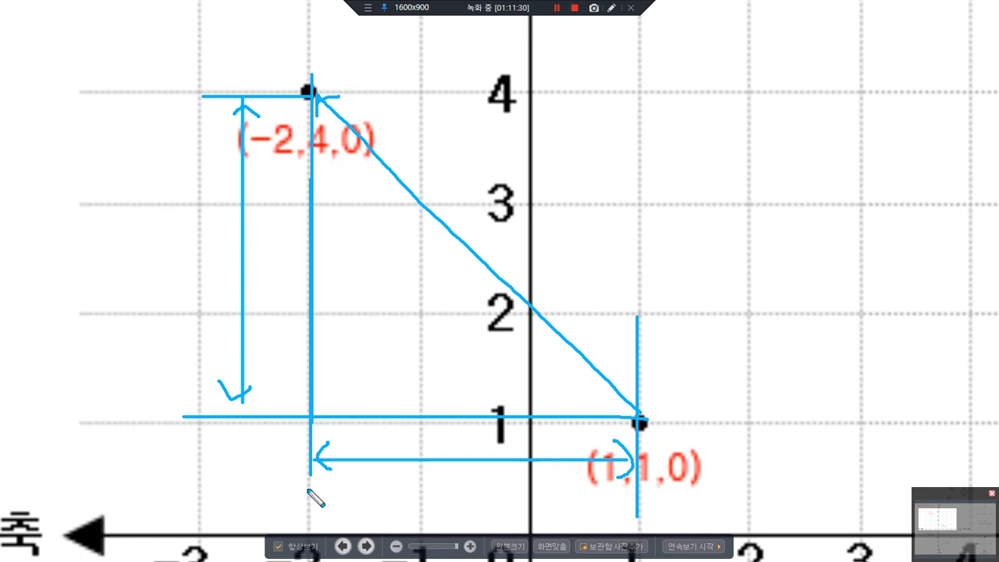
# - Circle the end point (-2,4,0), mark the start point's X value, and write the X-distance calculation -2-1 = -3
pyautogui.moveTo(316, 99); pyautogui.dragTo(320, 87)
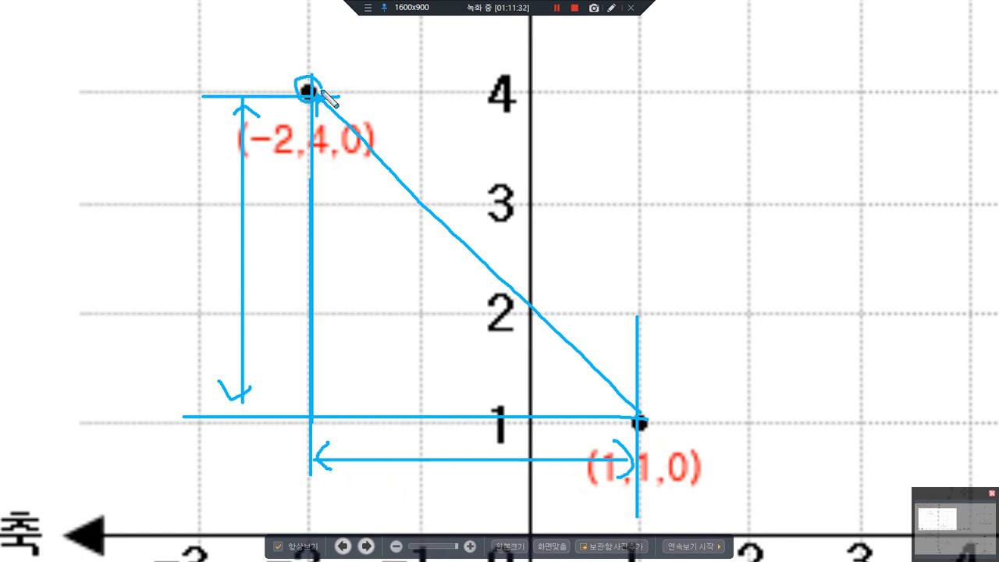
pyautogui.moveTo(611, 127); pyautogui.dragTo(633, 121)
pyautogui.moveTo(649, 111)
pyautogui.mouseDown()
pyautogui.moveTo(660, 107)
pyautogui.moveTo(665, 131)
pyautogui.moveTo(675, 127)
pyautogui.mouseUp()
pyautogui.moveTo(607, 485); pyautogui.dragTo(587, 451)
pyautogui.moveTo(697, 118)
pyautogui.mouseDown()
pyautogui.moveTo(722, 115)
pyautogui.moveTo(742, 139)
pyautogui.mouseUp()
pyautogui.moveTo(658, 184); pyautogui.dragTo(685, 183)
pyautogui.moveTo(665, 202)
pyautogui.mouseDown()
pyautogui.moveTo(790, 188)
pyautogui.moveTo(781, 207)
pyautogui.mouseUp()
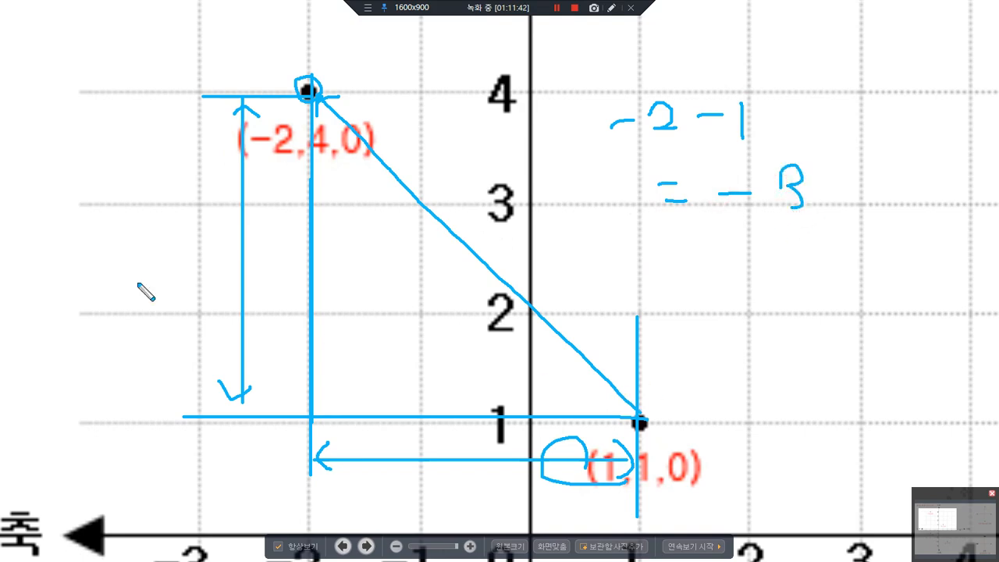
# - Circle the Y values of both points, write the Y-distance calculation 4-1 = 3, and clear the annotations
pyautogui.moveTo(315, 130)
pyautogui.mouseDown()
pyautogui.moveTo(309, 160)
pyautogui.moveTo(321, 129)
pyautogui.moveTo(325, 148)
pyautogui.mouseUp()
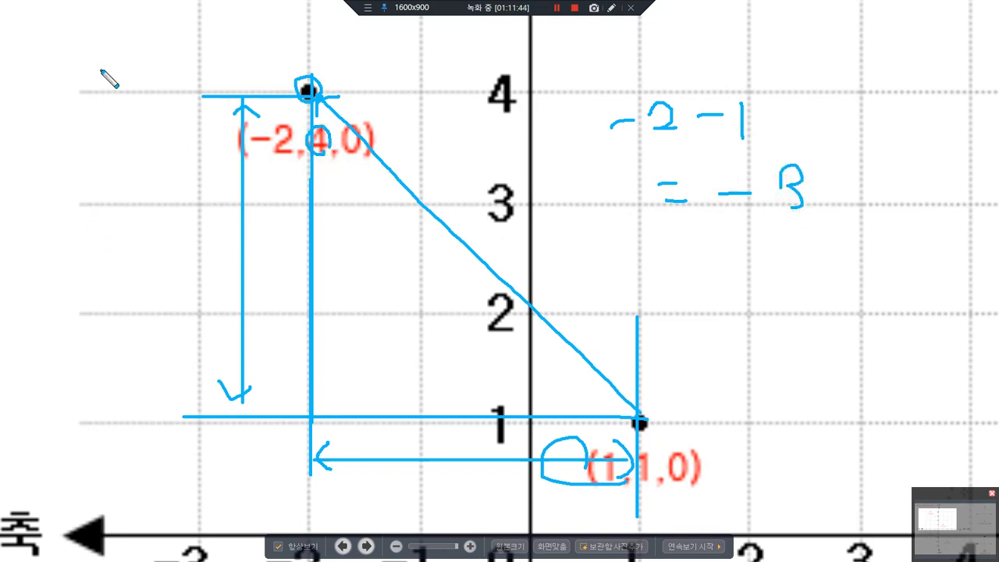
pyautogui.moveTo(62, 64)
pyautogui.mouseDown()
pyautogui.moveTo(83, 80)
pyautogui.moveTo(64, 103)
pyautogui.moveTo(110, 75)
pyautogui.mouseUp()
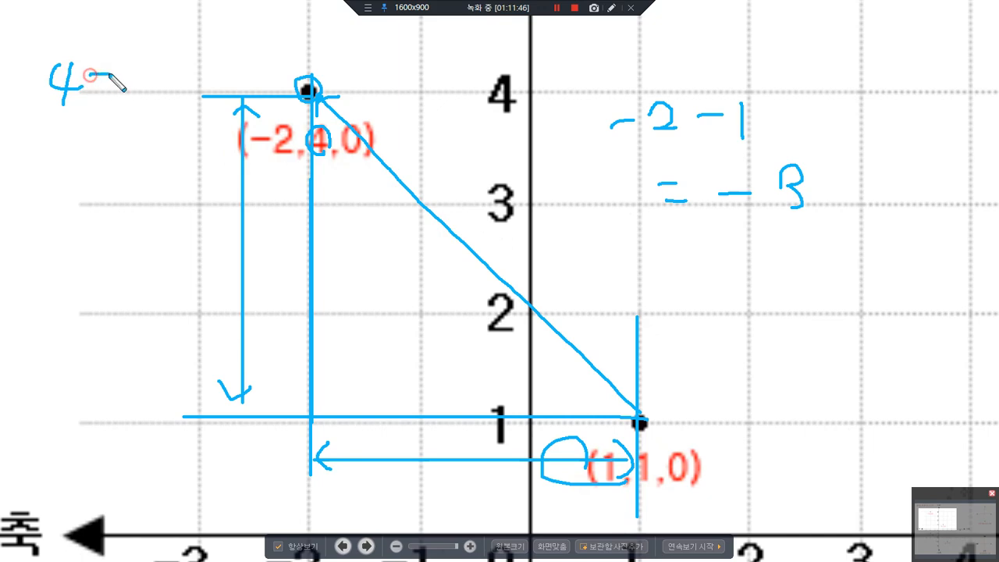
pyautogui.moveTo(638, 433); pyautogui.dragTo(663, 492)
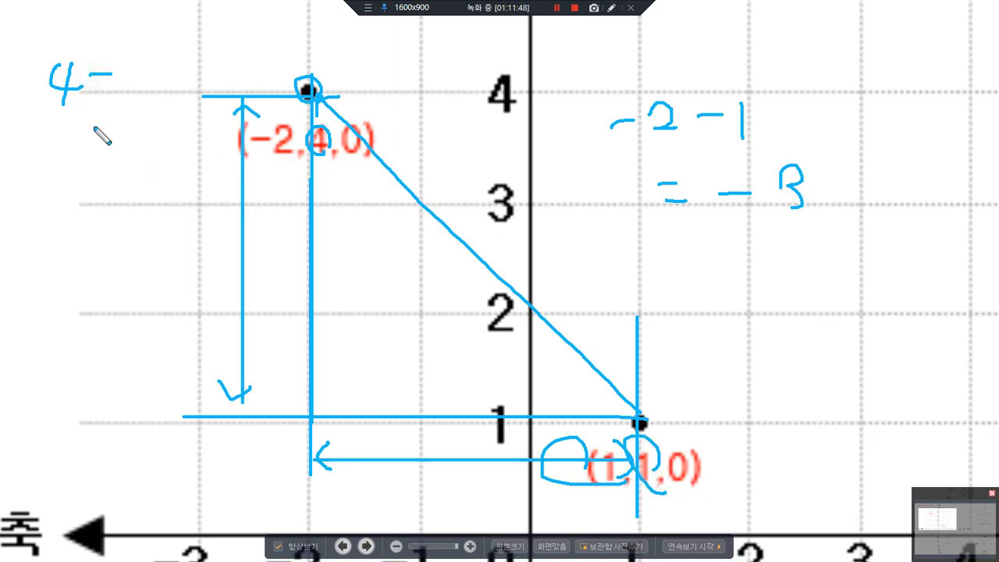
pyautogui.moveTo(139, 67); pyautogui.dragTo(134, 81)
pyautogui.moveTo(65, 135)
pyautogui.mouseDown()
pyautogui.moveTo(92, 135)
pyautogui.moveTo(97, 149)
pyautogui.moveTo(124, 141)
pyautogui.moveTo(115, 155)
pyautogui.mouseUp()
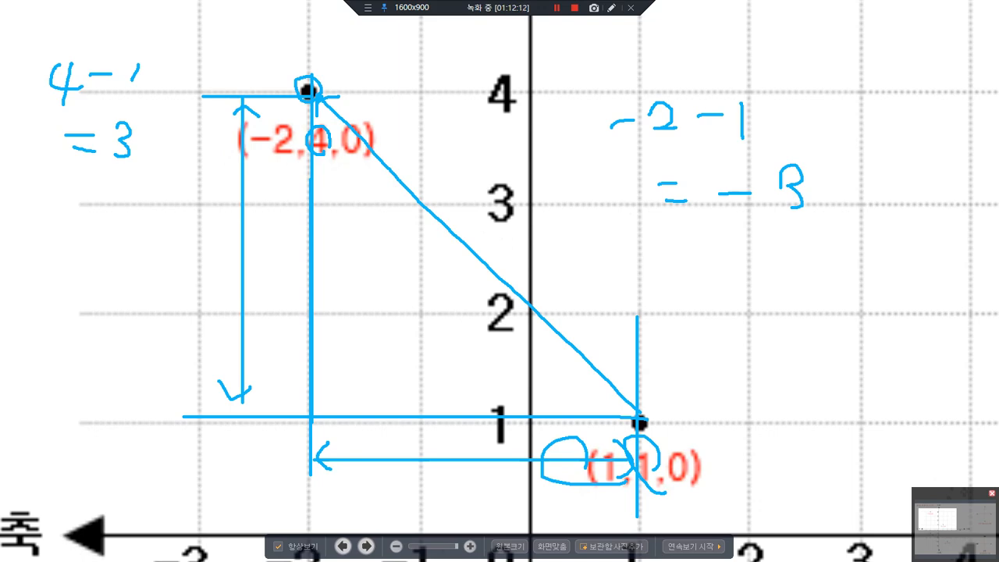
pyautogui.press('Escape')
# - Sketch horizontal and vertical axes through point (-2,4,0) and label it 0,0 as the new origin
pyautogui.moveTo(309, 92)
pyautogui.mouseDown()
pyautogui.moveTo(285, 95)
pyautogui.moveTo(510, 93)
pyautogui.mouseUp()
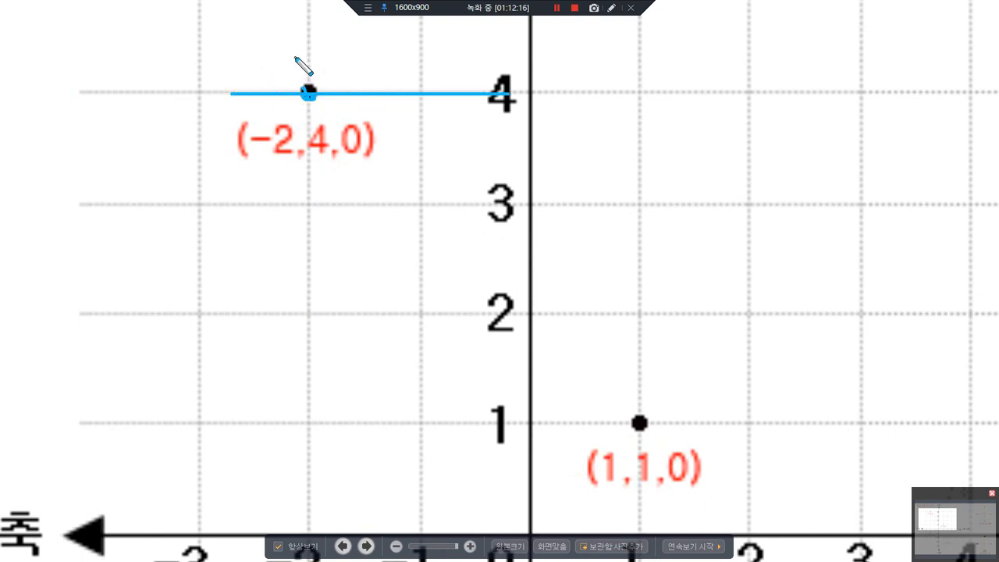
pyautogui.moveTo(313, 27); pyautogui.dragTo(313, 353)
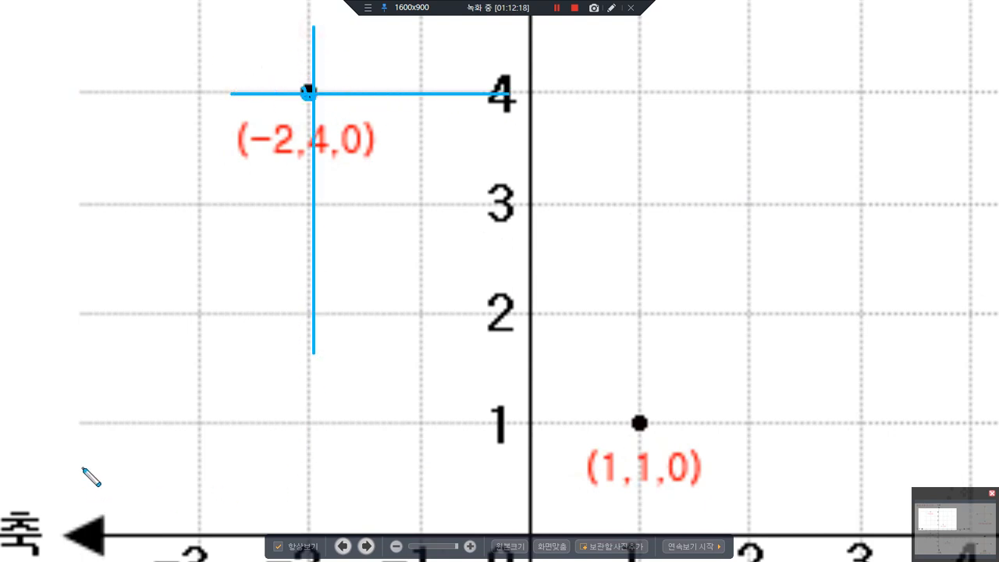
pyautogui.moveTo(256, 52)
pyautogui.mouseDown()
pyautogui.moveTo(299, 61)
pyautogui.moveTo(283, 42)
pyautogui.mouseUp()
pyautogui.click(279, 72)
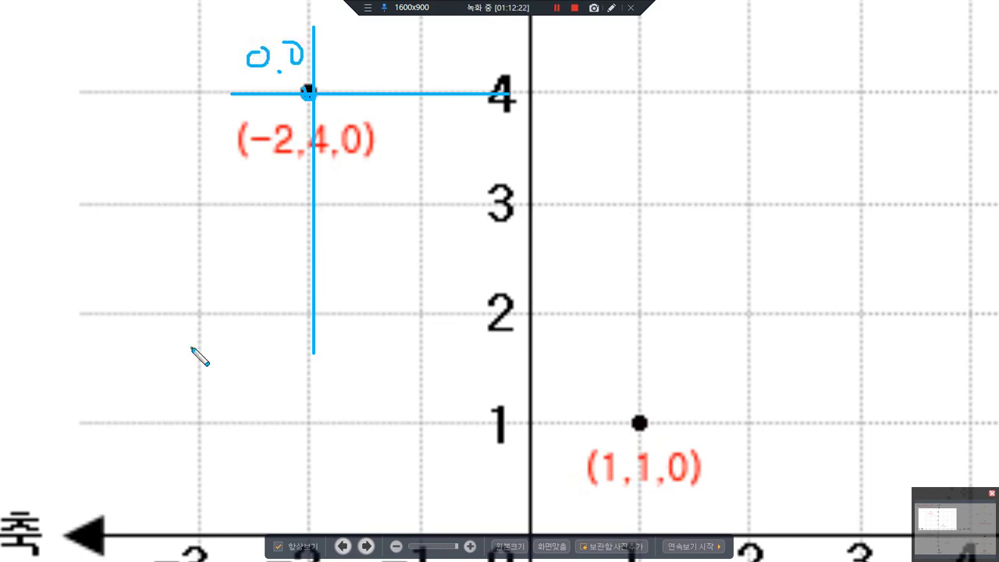
# - Sketch extension lines from (1,1,0) and double-headed arrows for its X and Y distances from the new origin
pyautogui.moveTo(638, 421); pyautogui.dragTo(637, 71)
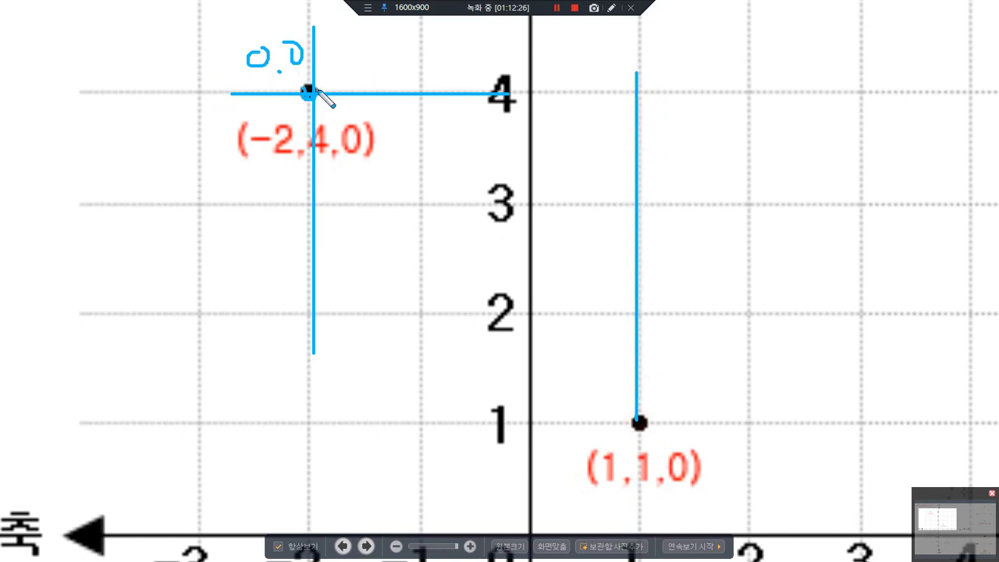
pyautogui.moveTo(313, 59); pyautogui.dragTo(614, 61)
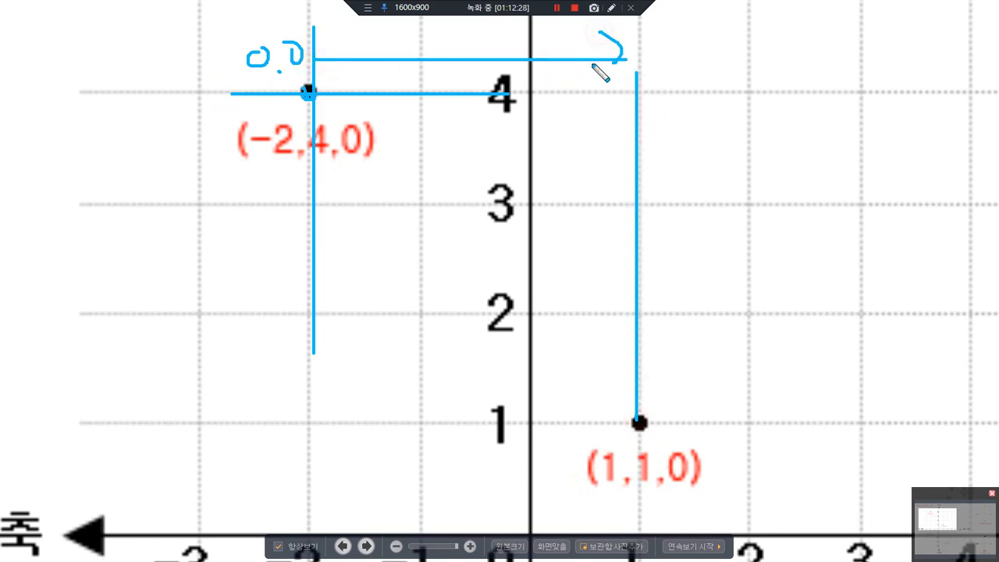
pyautogui.moveTo(321, 48); pyautogui.dragTo(318, 60)
pyautogui.moveTo(628, 427); pyautogui.dragTo(250, 427)
pyautogui.moveTo(271, 99)
pyautogui.mouseDown()
pyautogui.moveTo(271, 419)
pyautogui.moveTo(279, 396)
pyautogui.mouseUp()
pyautogui.moveTo(255, 122); pyautogui.dragTo(287, 138)
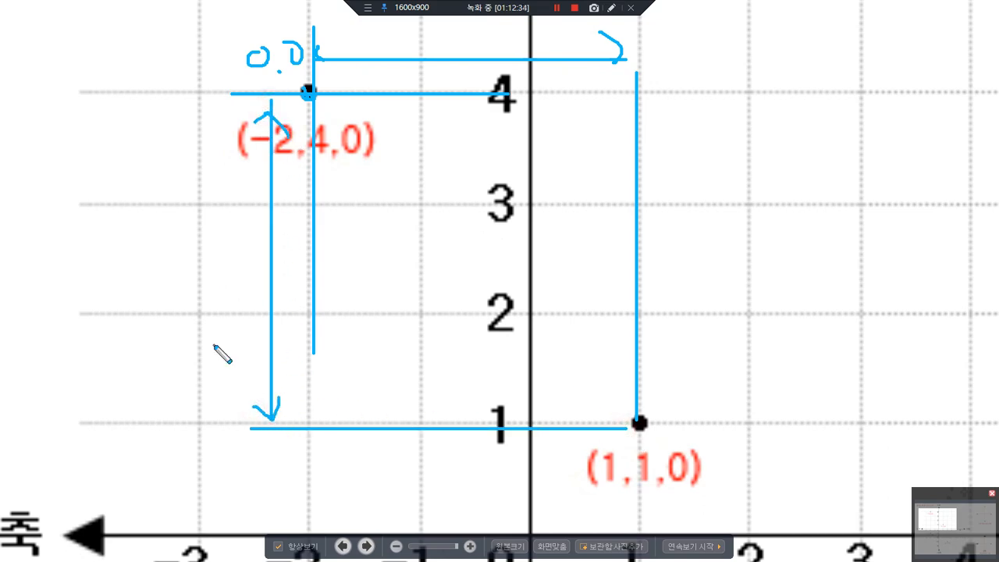
# - Sketch a long horizontal arrow from the new origin at (-2,4,0) in the positive X direction
pyautogui.click(496, 119)
pyautogui.click(599, 130)
pyautogui.moveTo(309, 93)
pyautogui.mouseDown()
pyautogui.moveTo(785, 85)
pyautogui.moveTo(786, 111)
pyautogui.mouseUp()
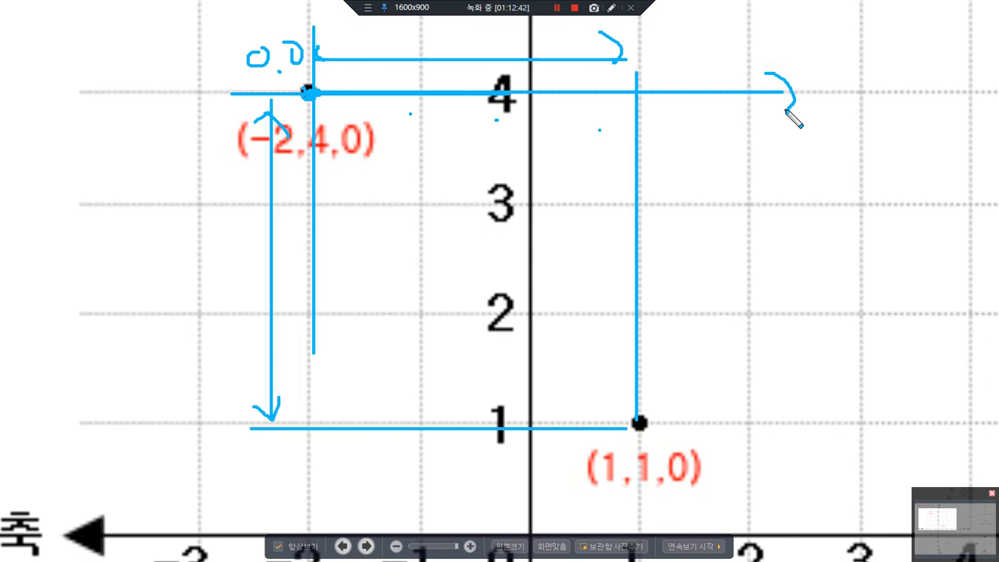
# - Write the relative coordinates 3,-3, sketch a downward arrow from the new origin at (-2,4,0), and clear the annotations
pyautogui.moveTo(718, 120)
pyautogui.mouseDown()
pyautogui.moveTo(745, 122)
pyautogui.moveTo(733, 147)
pyautogui.mouseUp()
pyautogui.moveTo(780, 170); pyautogui.dragTo(782, 181)
pyautogui.moveTo(315, 95)
pyautogui.mouseDown()
pyautogui.moveTo(315, 402)
pyautogui.moveTo(344, 384)
pyautogui.mouseUp()
pyautogui.moveTo(816, 141)
pyautogui.mouseDown()
pyautogui.moveTo(878, 147)
pyautogui.moveTo(858, 160)
pyautogui.mouseUp()
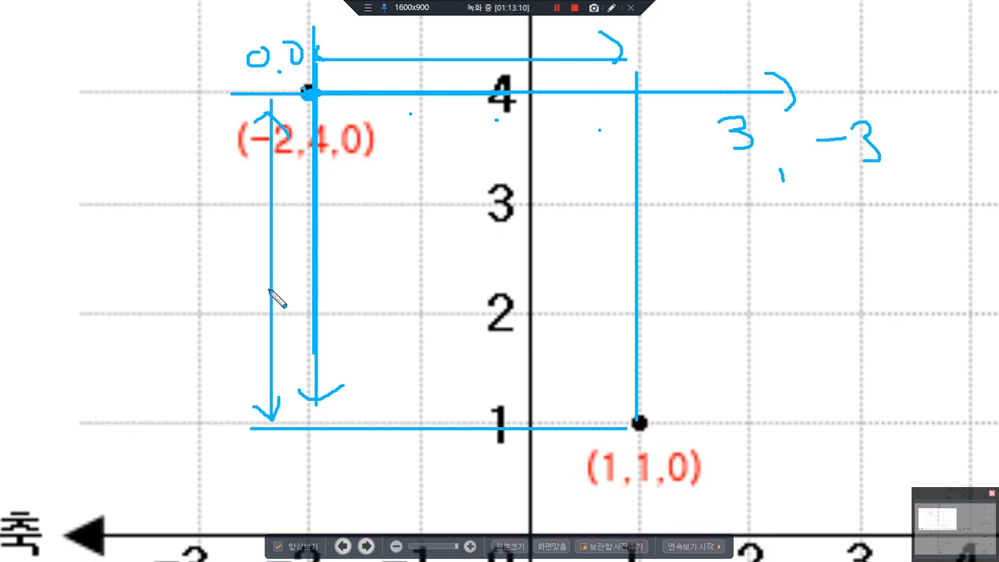
pyautogui.press('Escape')
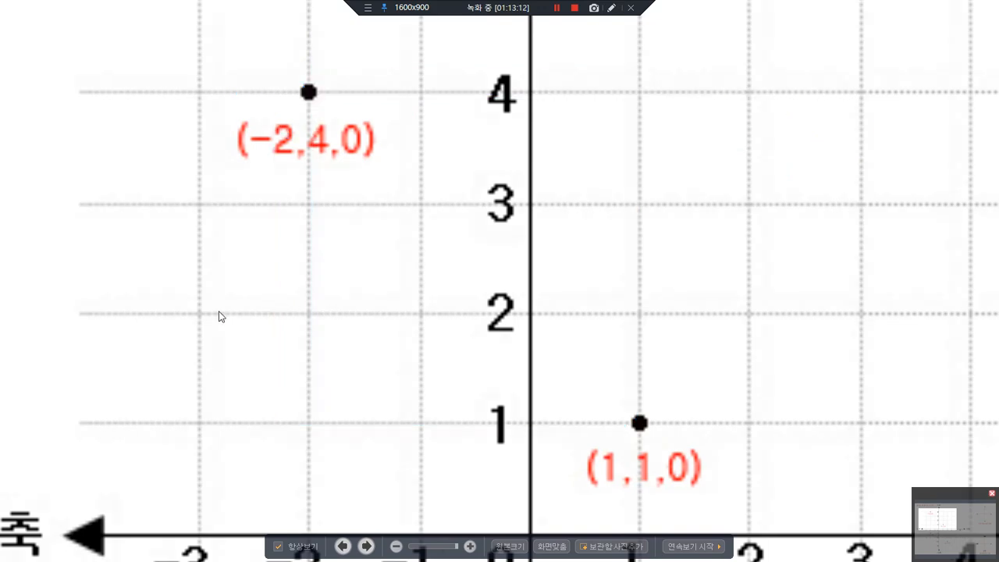
# - Bring the point (-2,-1,0) into view and sketch an arrow from it to the point (1,1,0)
pyautogui.moveTo(422, 430); pyautogui.dragTo(430, 204)
pyautogui.moveTo(457, 395); pyautogui.dragTo(396, 310)
pyautogui.moveTo(404, 347); pyautogui.dragTo(391, 349)
pyautogui.moveTo(244, 320)
pyautogui.mouseDown()
pyautogui.moveTo(570, 137)
pyautogui.moveTo(548, 133)
pyautogui.moveTo(571, 158)
pyautogui.mouseUp()
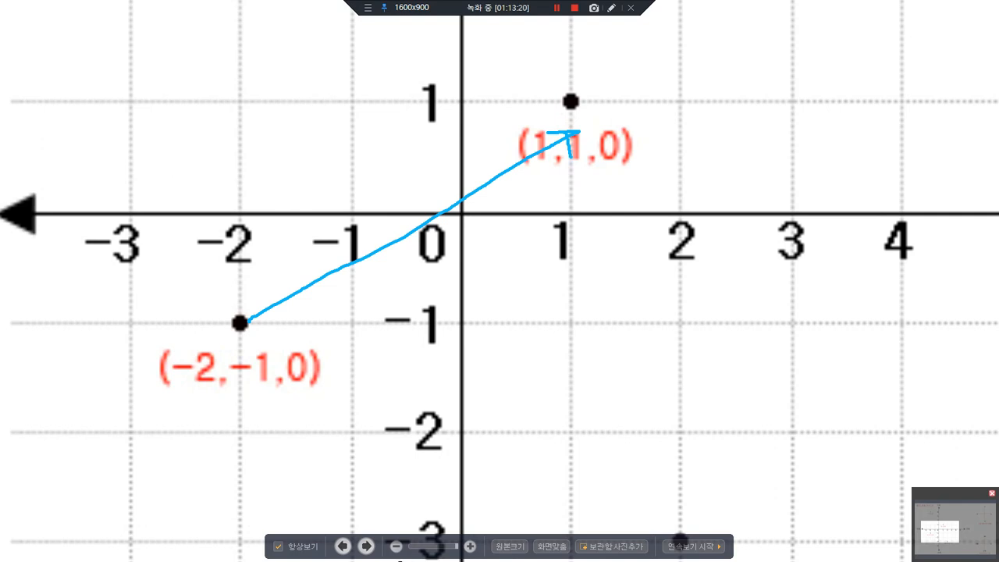
# - Mark the X and Y unit steps from (-2,-1,0) to (1,1,0), write the relative coordinates 3,2, and clear the annotations
pyautogui.moveTo(357, 295); pyautogui.dragTo(358, 311)
pyautogui.moveTo(452, 298); pyautogui.dragTo(459, 317)
pyautogui.moveTo(575, 309); pyautogui.dragTo(577, 319)
pyautogui.moveTo(717, 345)
pyautogui.mouseDown()
pyautogui.moveTo(753, 343)
pyautogui.moveTo(741, 372)
pyautogui.mouseUp()
pyautogui.moveTo(822, 380); pyautogui.dragTo(821, 392)
pyautogui.moveTo(225, 212); pyautogui.dragTo(245, 211)
pyautogui.moveTo(226, 124); pyautogui.dragTo(251, 134)
pyautogui.moveTo(840, 351)
pyautogui.mouseDown()
pyautogui.moveTo(835, 381)
pyautogui.moveTo(881, 368)
pyautogui.mouseUp()
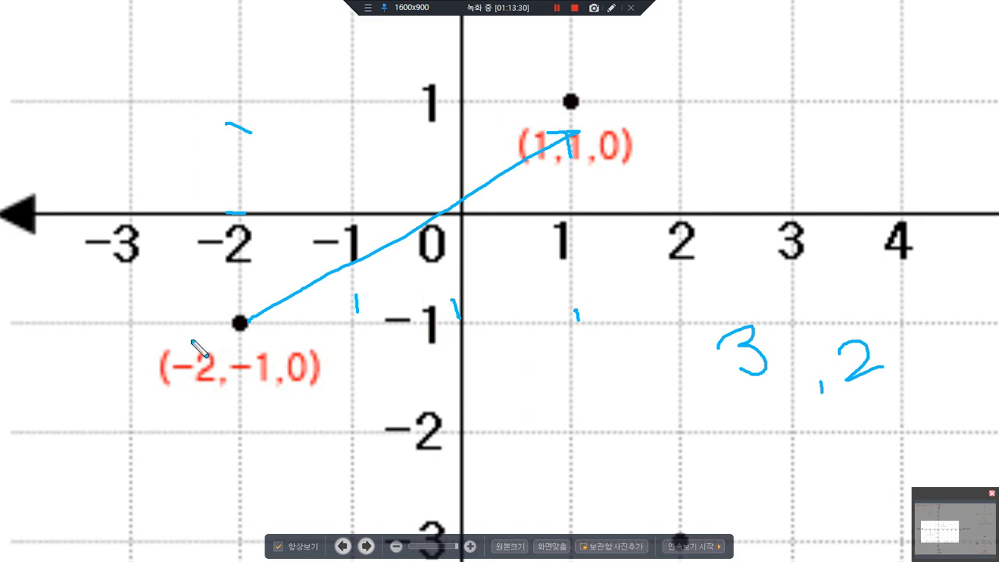
pyautogui.press('Delete')
# - Write the X and Y difference calculations 1-(-2) = 3 and 1-(-1) = 2, and clear the annotations
pyautogui.moveTo(700, 66)
pyautogui.mouseDown()
pyautogui.moveTo(702, 93)
pyautogui.moveTo(750, 76)
pyautogui.moveTo(782, 93)
pyautogui.moveTo(804, 78)
pyautogui.moveTo(858, 92)
pyautogui.mouseUp()
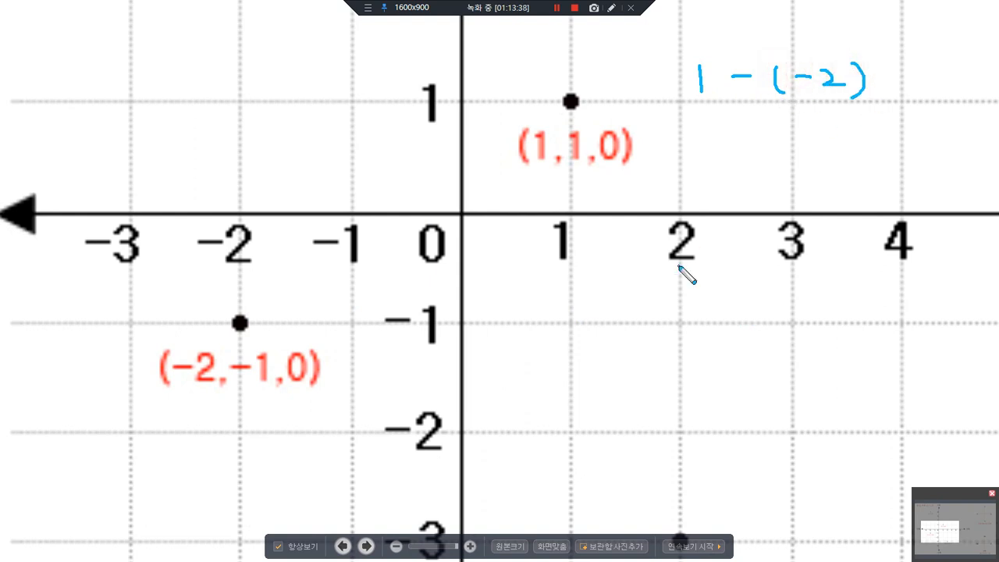
pyautogui.moveTo(705, 143); pyautogui.dragTo(727, 142)
pyautogui.moveTo(705, 162)
pyautogui.mouseDown()
pyautogui.moveTo(766, 143)
pyautogui.moveTo(754, 168)
pyautogui.mouseUp()
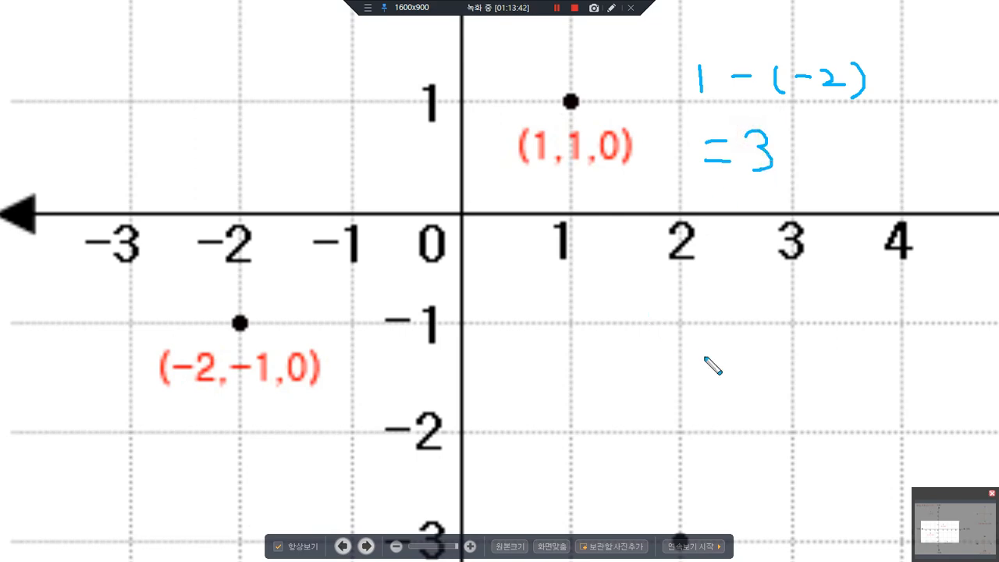
pyautogui.moveTo(737, 287)
pyautogui.mouseDown()
pyautogui.moveTo(738, 316)
pyautogui.moveTo(790, 298)
pyautogui.moveTo(825, 314)
pyautogui.moveTo(866, 293)
pyautogui.moveTo(874, 314)
pyautogui.moveTo(891, 316)
pyautogui.mouseUp()
pyautogui.moveTo(752, 343)
pyautogui.mouseDown()
pyautogui.moveTo(768, 343)
pyautogui.moveTo(769, 358)
pyautogui.moveTo(816, 362)
pyautogui.mouseUp()
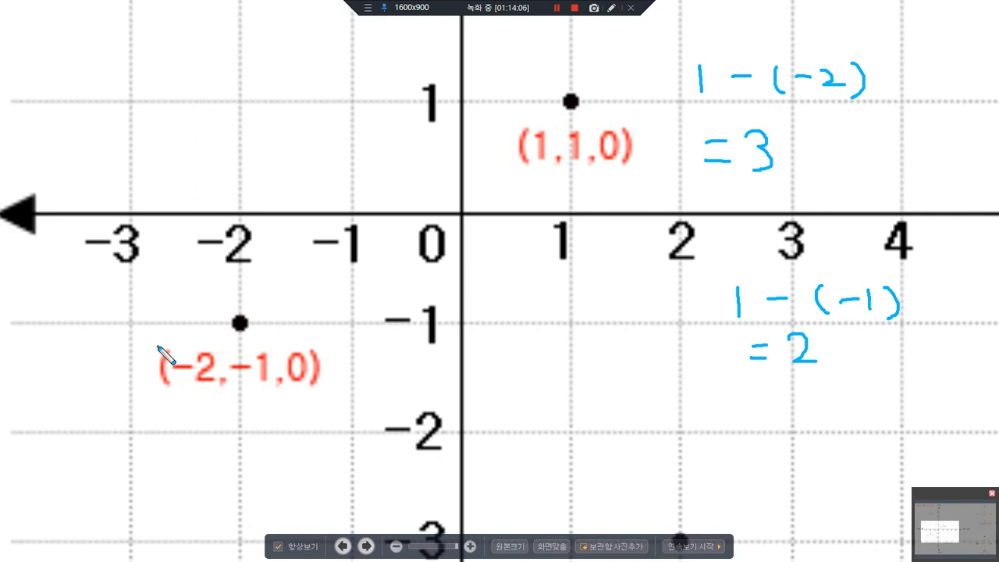
pyautogui.press('Escape')
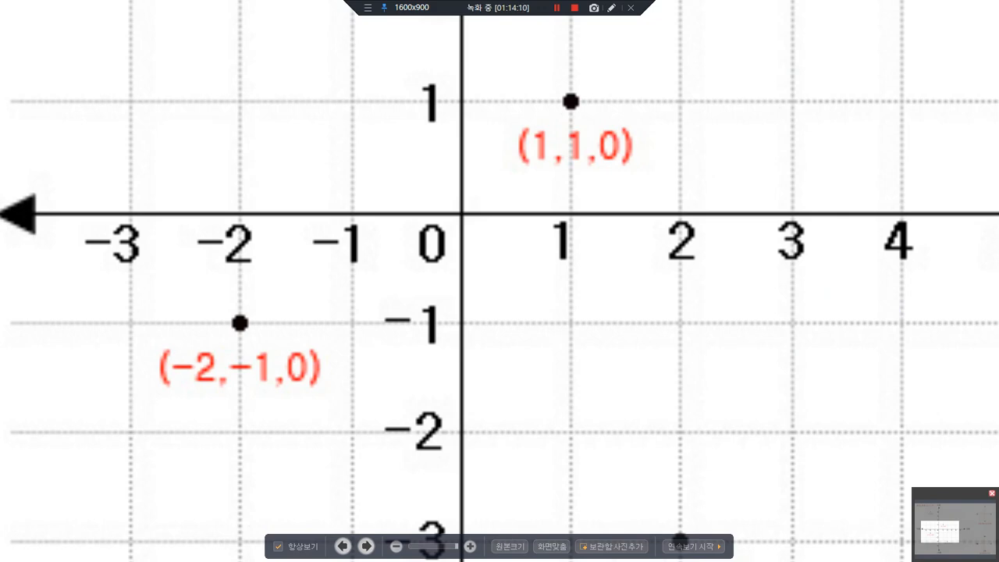
# - Switch to Chrome, open the 상대좌표 예제 page, and look over its relative-coordinate exercise drawings
pyautogui.hotkey('alt', 'Tab')
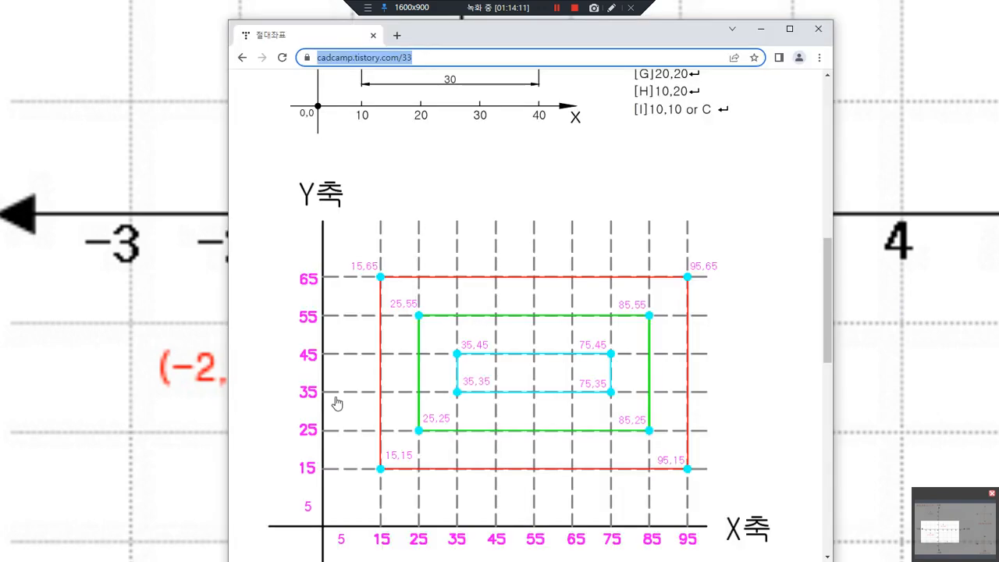
pyautogui.click(243, 58)
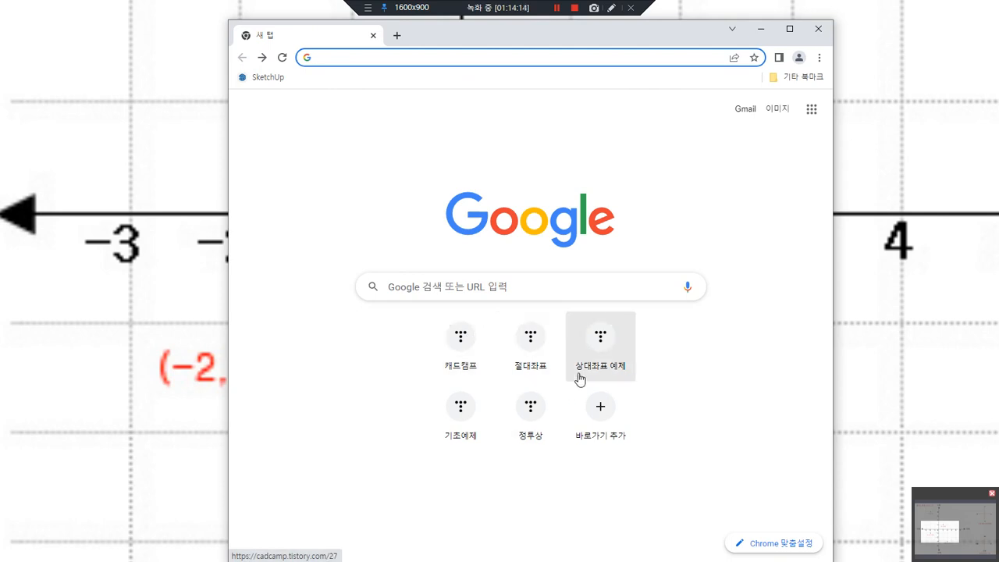
pyautogui.click(600, 351)
pyautogui.scroll(-5, 503, 257)
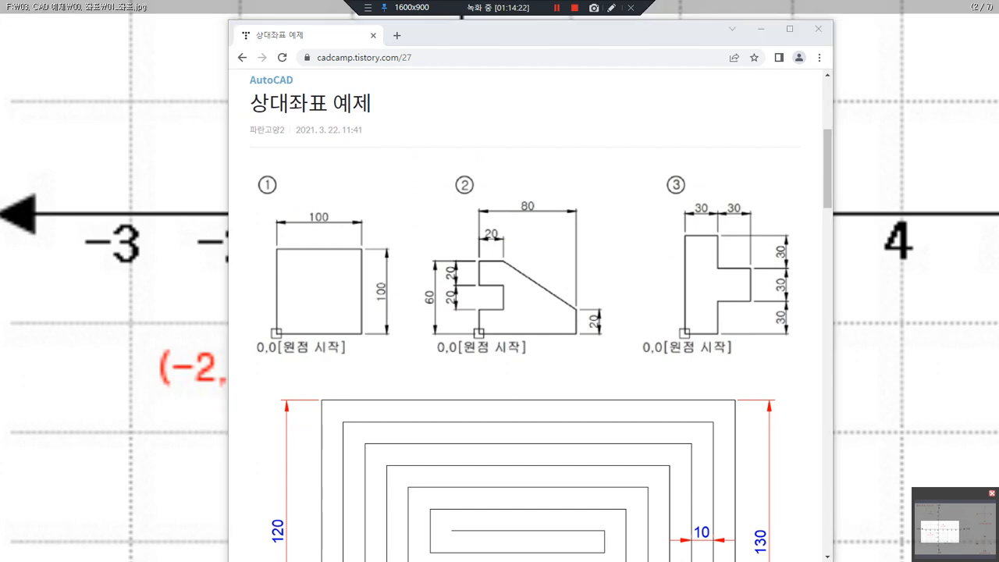
pyautogui.scroll(-2, 557, 247)
pyautogui.scroll(-2, 522, 379)
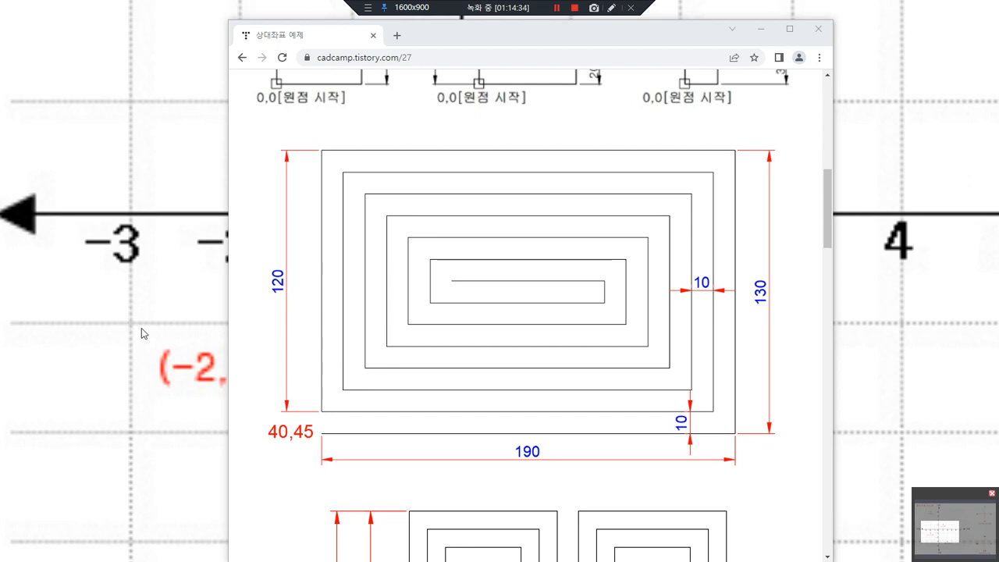
pyautogui.scroll(2, 437, 305)
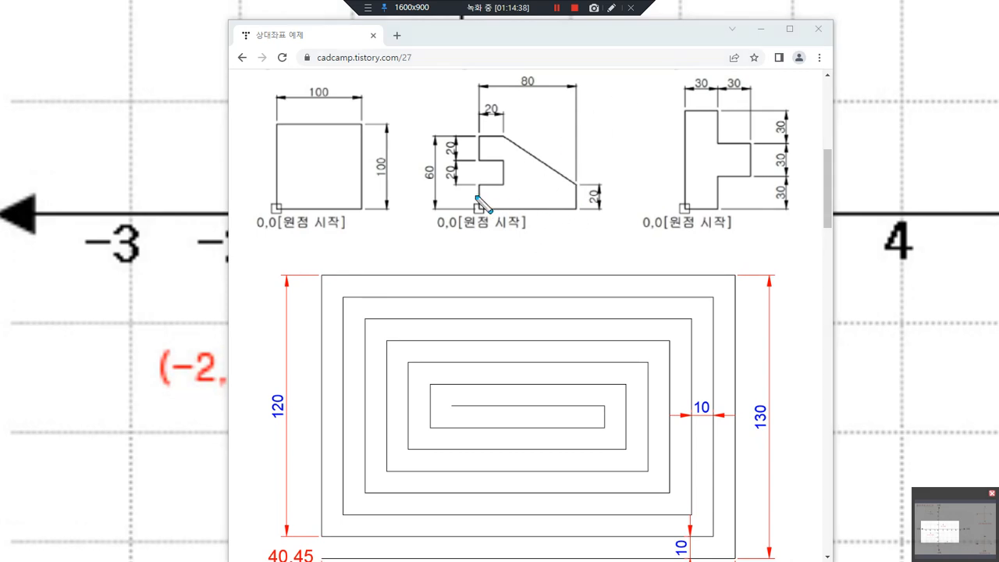
# - Highlight figure 2's base edge and height limits, circle the 80 and 60 dimensions, and clear the annotations
pyautogui.moveTo(481, 206); pyautogui.dragTo(576, 199)
pyautogui.moveTo(521, 82); pyautogui.dragTo(520, 89)
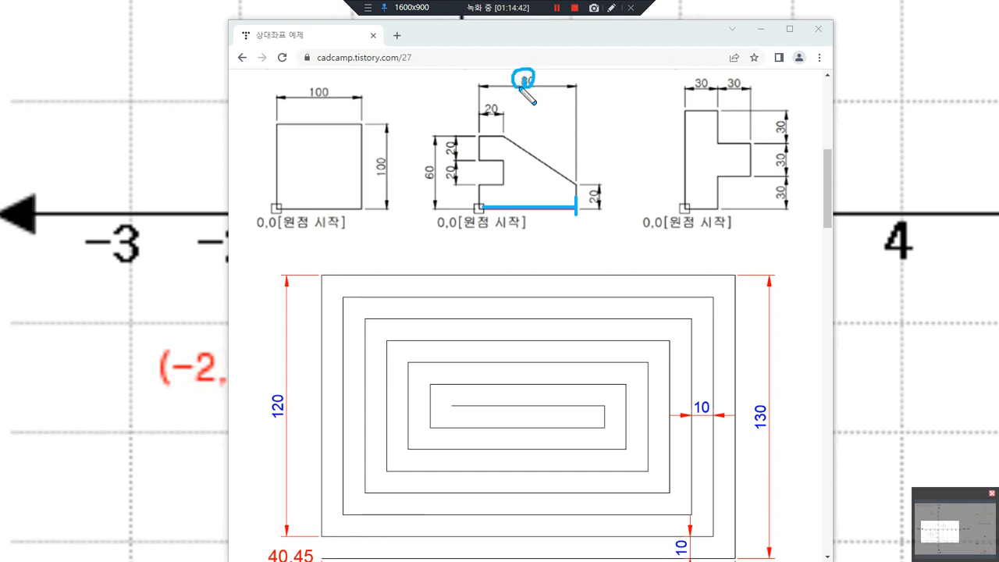
pyautogui.click(601, 210)
pyautogui.moveTo(480, 138); pyautogui.dragTo(460, 136)
pyautogui.moveTo(476, 200); pyautogui.dragTo(475, 213)
pyautogui.moveTo(429, 163); pyautogui.dragTo(429, 176)
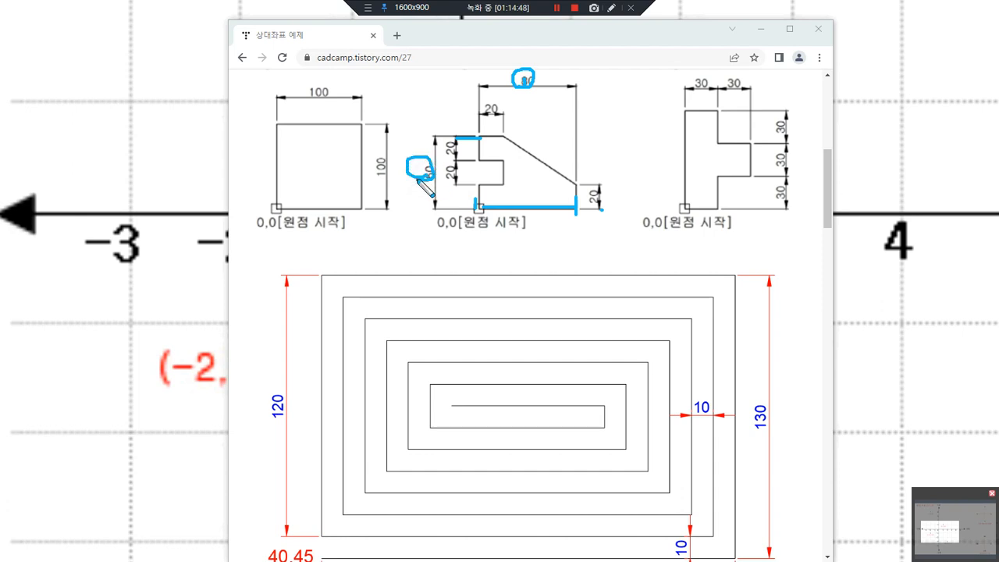
pyautogui.moveTo(596, 215)
pyautogui.mouseDown()
pyautogui.moveTo(581, 189)
pyautogui.moveTo(614, 201)
pyautogui.moveTo(607, 213)
pyautogui.mouseUp()
pyautogui.press('e')
# - Sketch extension lines for the sloped edge of figure 2 and label its vertical distance 40 and horizontal distance 60
pyautogui.moveTo(567, 184); pyautogui.dragTo(608, 184)
pyautogui.moveTo(490, 132)
pyautogui.mouseDown()
pyautogui.moveTo(587, 132)
pyautogui.moveTo(589, 181)
pyautogui.mouseUp()
pyautogui.moveTo(621, 138)
pyautogui.mouseDown()
pyautogui.moveTo(615, 156)
pyautogui.moveTo(630, 169)
pyautogui.moveTo(651, 154)
pyautogui.mouseUp()
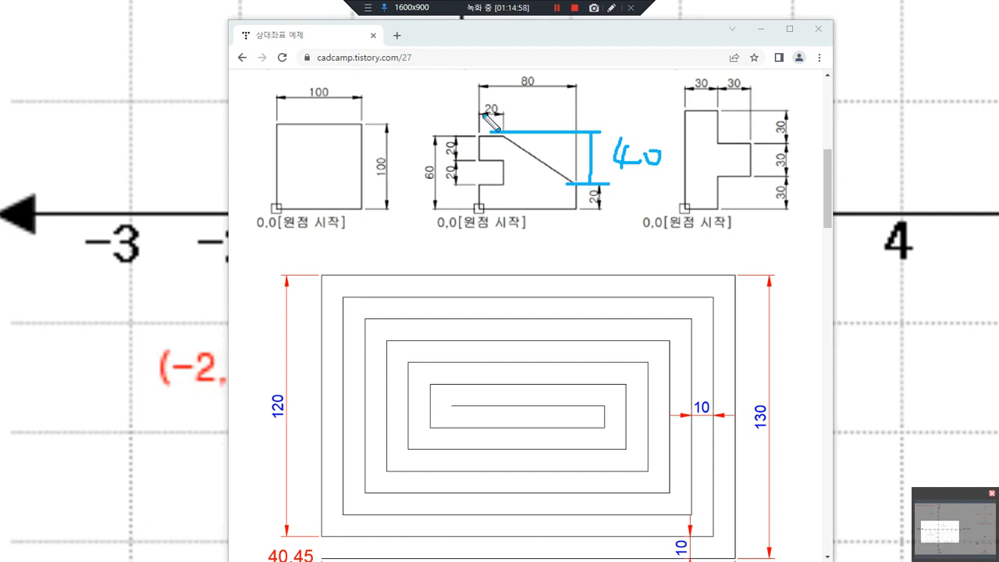
pyautogui.moveTo(471, 105); pyautogui.dragTo(504, 111)
pyautogui.moveTo(582, 188); pyautogui.dragTo(580, 109)
pyautogui.moveTo(528, 92)
pyautogui.mouseDown()
pyautogui.moveTo(520, 107)
pyautogui.moveTo(539, 100)
pyautogui.mouseUp()
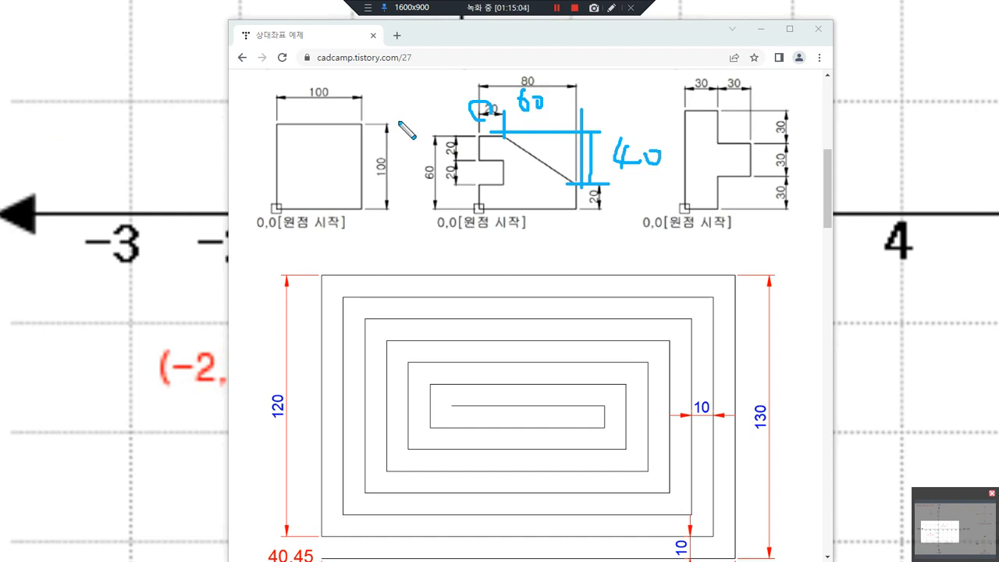
# - Sketch direction arrows along the sloped edge, base and height of figure 2, and clear the annotations
pyautogui.moveTo(567, 190); pyautogui.dragTo(483, 157)
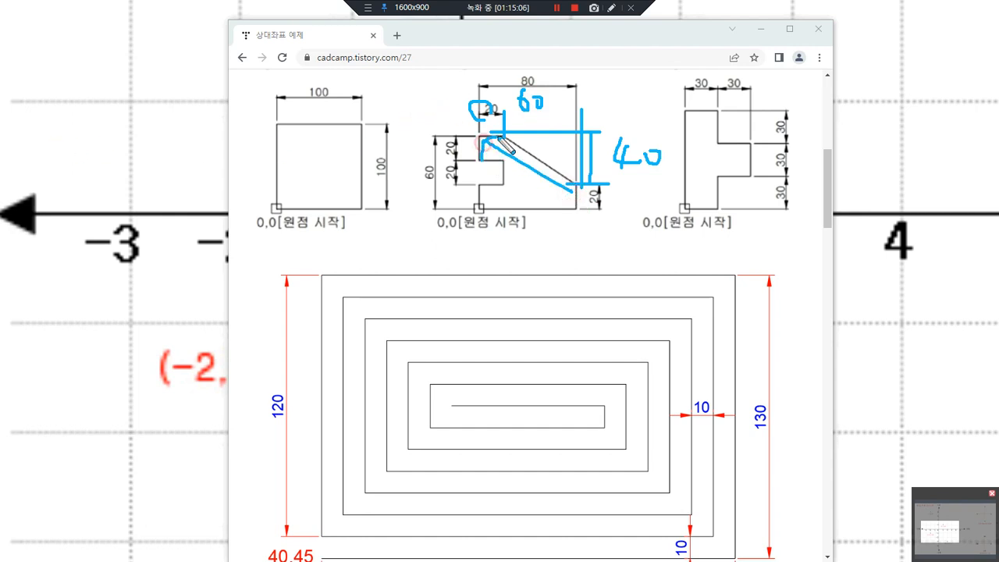
pyautogui.moveTo(563, 202)
pyautogui.mouseDown()
pyautogui.moveTo(475, 193)
pyautogui.moveTo(485, 203)
pyautogui.mouseUp()
pyautogui.moveTo(447, 195)
pyautogui.mouseDown()
pyautogui.moveTo(440, 154)
pyautogui.moveTo(466, 167)
pyautogui.mouseUp()
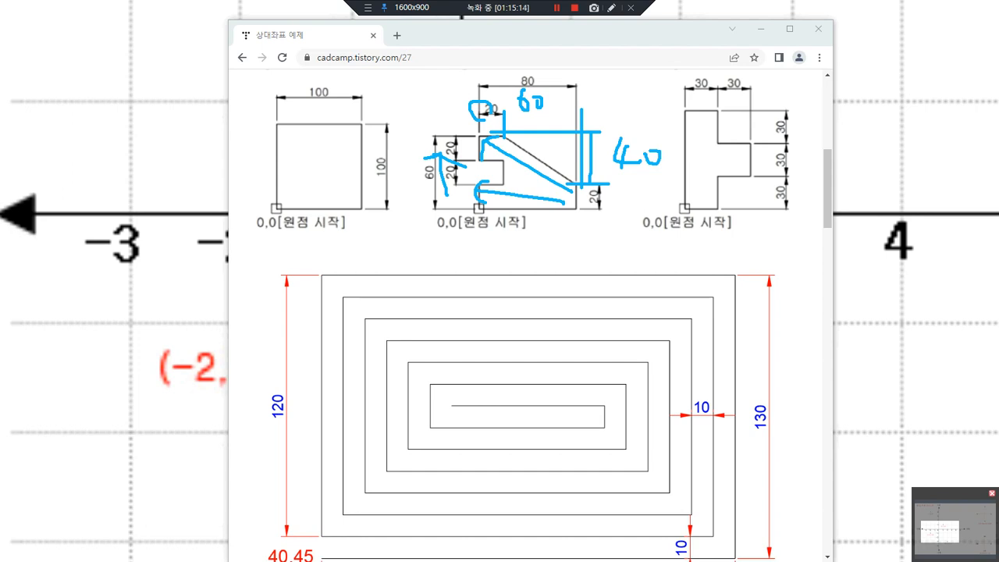
pyautogui.press('Escape')
# - Open the exercise image in its own browser tab and bring figure 2 fully into view
pyautogui.rightClick(473, 196)
pyautogui.click(493, 204)
pyautogui.click(451, 35)
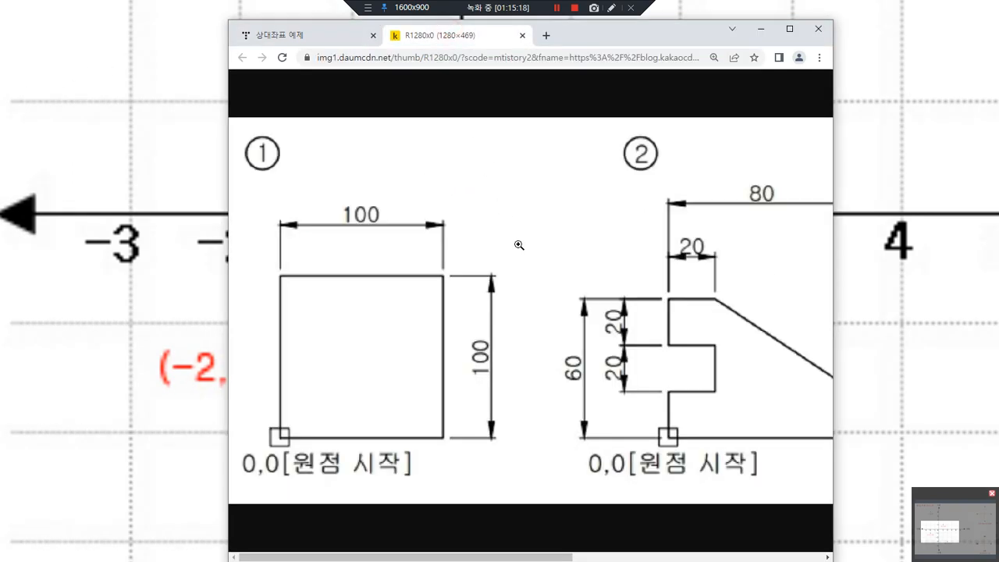
pyautogui.moveTo(456, 551); pyautogui.dragTo(585, 552)
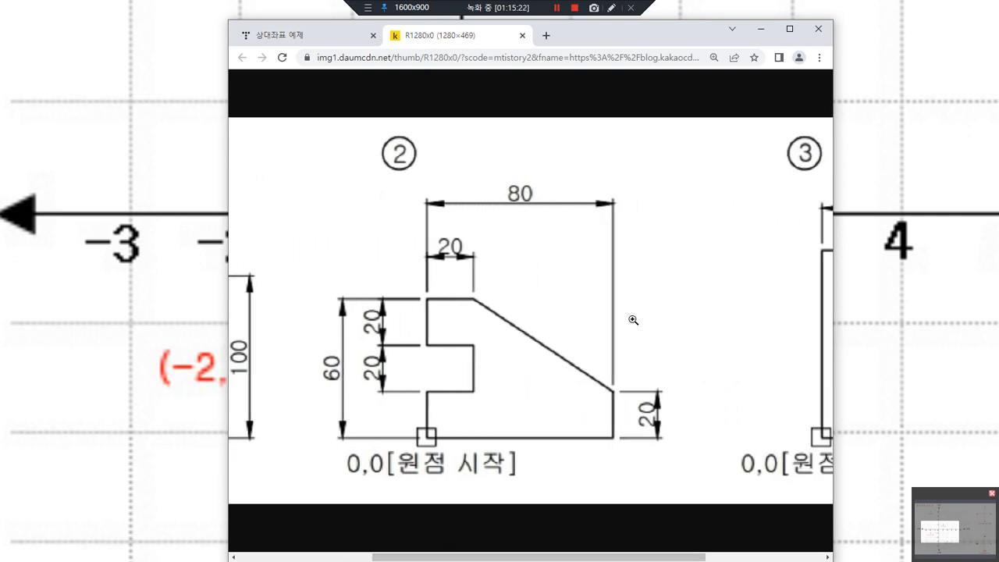
# - Circle figure 2's 80 width, then mark the sloped edge's horizontal distance and label it 60
pyautogui.moveTo(428, 226); pyautogui.dragTo(637, 226)
pyautogui.moveTo(540, 217)
pyautogui.mouseDown()
pyautogui.moveTo(509, 205)
pyautogui.moveTo(539, 222)
pyautogui.mouseUp()
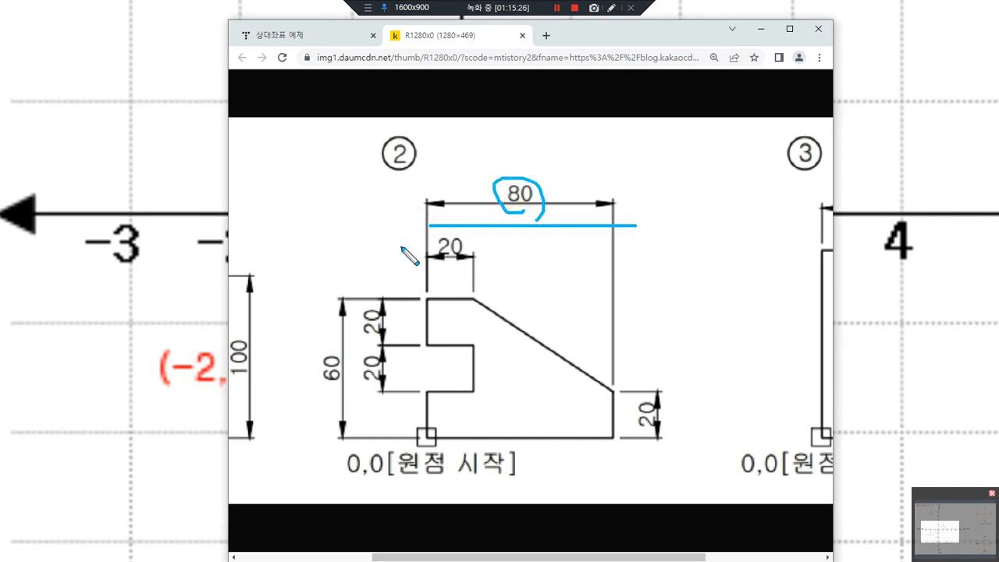
pyautogui.moveTo(446, 264)
pyautogui.mouseDown()
pyautogui.moveTo(464, 255)
pyautogui.moveTo(458, 267)
pyautogui.moveTo(610, 257)
pyautogui.mouseUp()
pyautogui.press('Escape')
pyautogui.moveTo(538, 221)
pyautogui.mouseDown()
pyautogui.moveTo(526, 242)
pyautogui.moveTo(529, 234)
pyautogui.mouseUp()
pyautogui.moveTo(558, 236); pyautogui.dragTo(557, 237)
# - Circle the overall height 60 between its limits, mark and label the sloped edge's vertical distance, and clear the annotations
pyautogui.moveTo(397, 297); pyautogui.dragTo(317, 297)
pyautogui.moveTo(433, 436); pyautogui.dragTo(308, 436)
pyautogui.moveTo(332, 392)
pyautogui.mouseDown()
pyautogui.moveTo(347, 365)
pyautogui.moveTo(337, 393)
pyautogui.mouseUp()
pyautogui.moveTo(472, 297); pyautogui.dragTo(663, 297)
pyautogui.moveTo(613, 388); pyautogui.dragTo(663, 387)
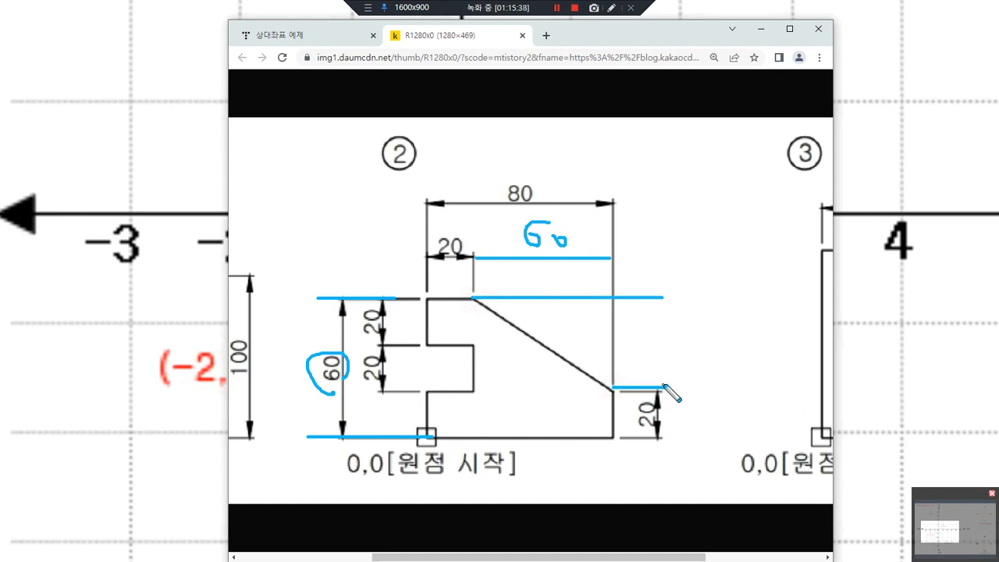
pyautogui.moveTo(645, 301); pyautogui.dragTo(645, 379)
pyautogui.moveTo(666, 344); pyautogui.dragTo(683, 345)
pyautogui.moveTo(676, 330); pyautogui.dragTo(675, 355)
pyautogui.moveTo(685, 340)
pyautogui.mouseDown()
pyautogui.moveTo(704, 339)
pyautogui.moveTo(696, 333)
pyautogui.mouseUp()
pyautogui.press('Delete')
# - Sketch an arrow up the sloped edge from its lower end with leftward and upward component arrows, and clear them
pyautogui.moveTo(609, 387)
pyautogui.mouseDown()
pyautogui.moveTo(473, 307)
pyautogui.moveTo(500, 296)
pyautogui.mouseUp()
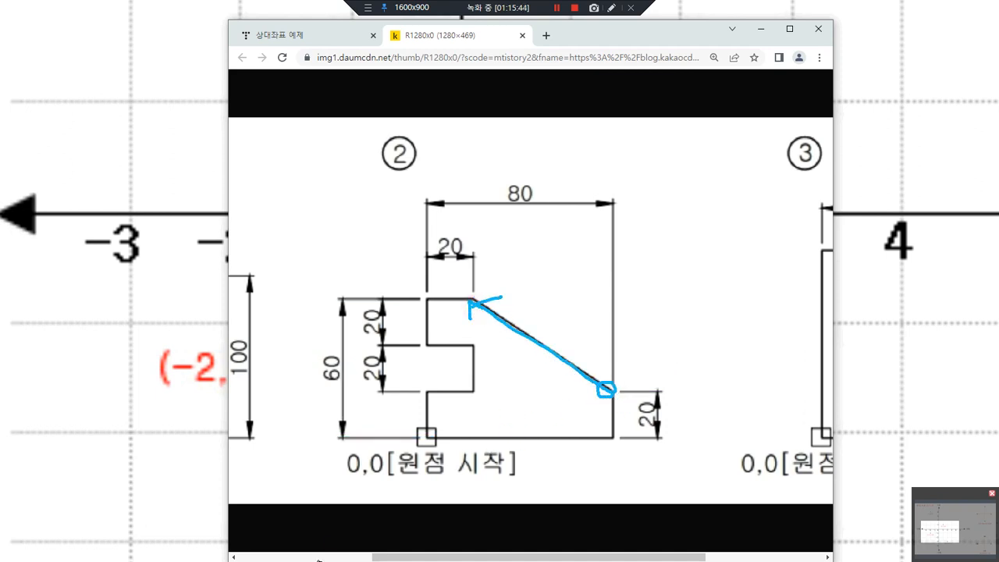
pyautogui.moveTo(608, 394)
pyautogui.mouseDown()
pyautogui.moveTo(493, 396)
pyautogui.moveTo(491, 404)
pyautogui.moveTo(485, 336)
pyautogui.mouseUp()
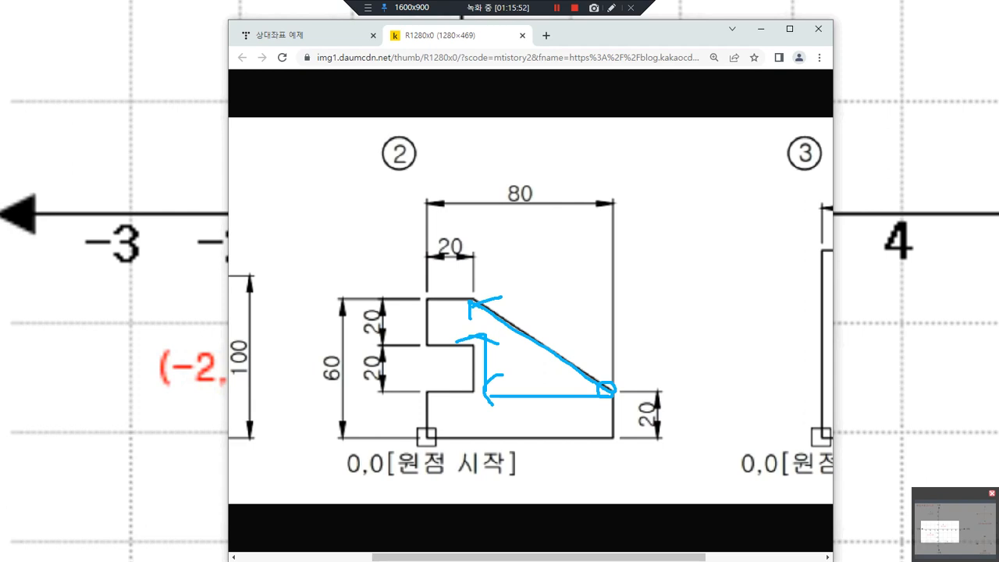
pyautogui.click(2, 365)
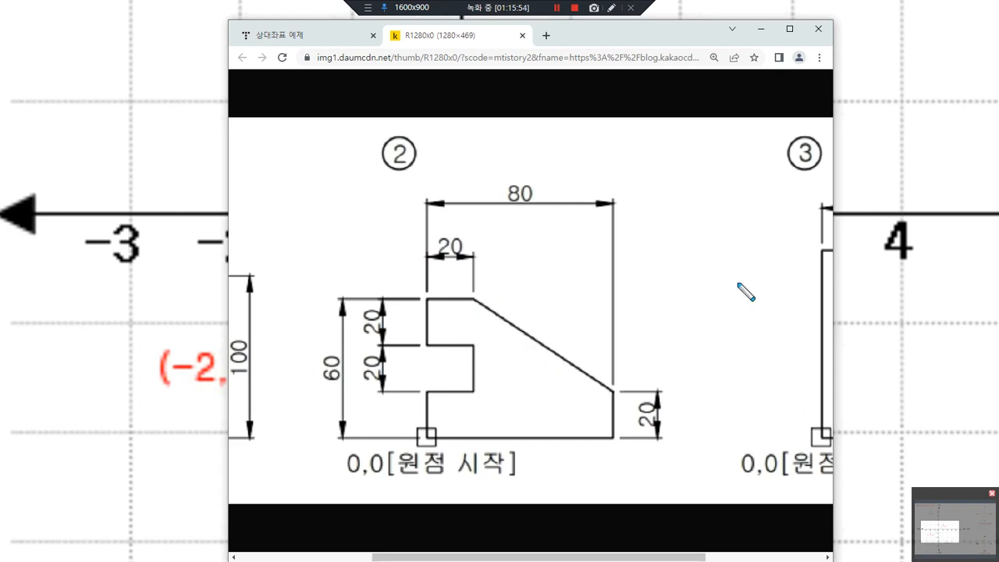
# - Sketch an arrow down the sloped edge from its upper end with rightward and downward component arrows, and clear them
pyautogui.moveTo(474, 299)
pyautogui.mouseDown()
pyautogui.moveTo(469, 288)
pyautogui.moveTo(615, 383)
pyautogui.moveTo(601, 388)
pyautogui.mouseUp()
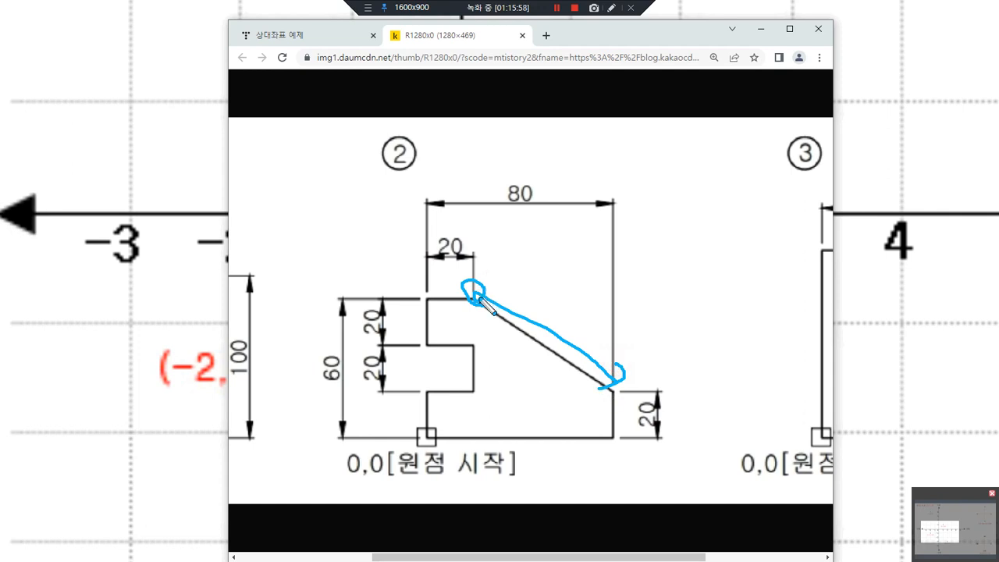
pyautogui.moveTo(477, 309)
pyautogui.mouseDown()
pyautogui.moveTo(470, 290)
pyautogui.moveTo(622, 288)
pyautogui.moveTo(614, 303)
pyautogui.moveTo(630, 364)
pyautogui.moveTo(643, 350)
pyautogui.mouseUp()
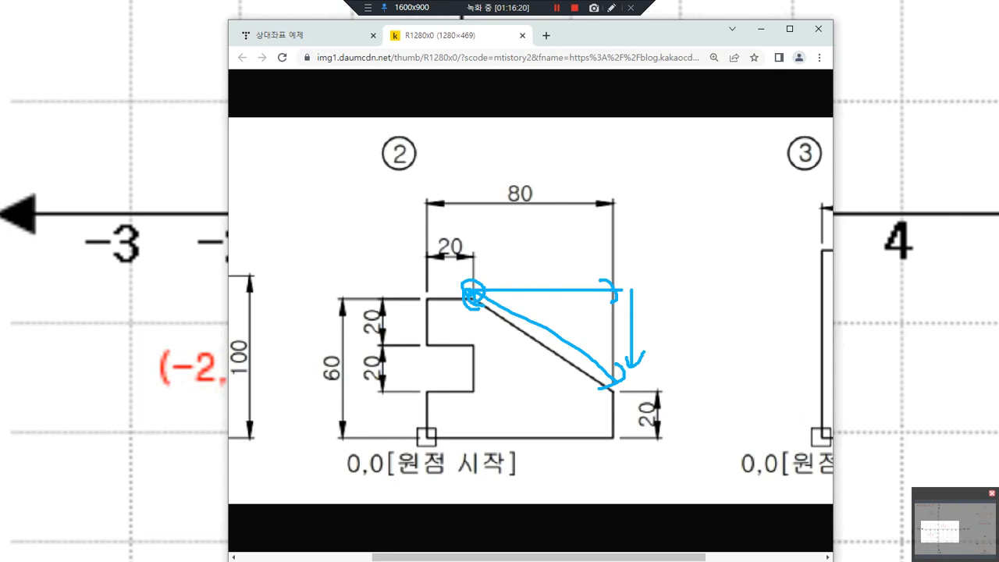
pyautogui.press('Escape')
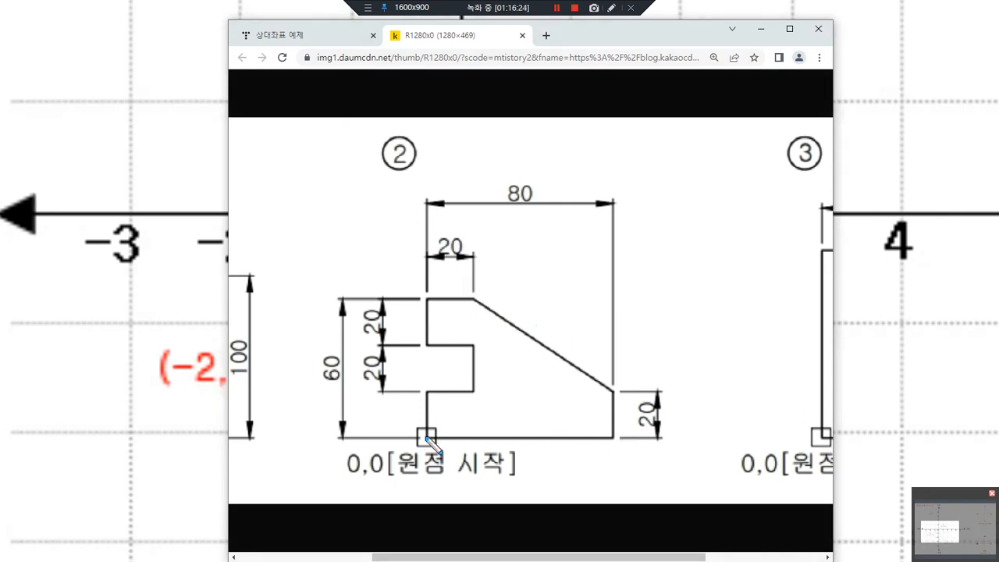
# - Sketch an arrow along figure 2's base edge from the origin and write its relative coordinates 80,0
pyautogui.moveTo(428, 438)
pyautogui.mouseDown()
pyautogui.moveTo(605, 446)
pyautogui.moveTo(601, 460)
pyautogui.mouseUp()
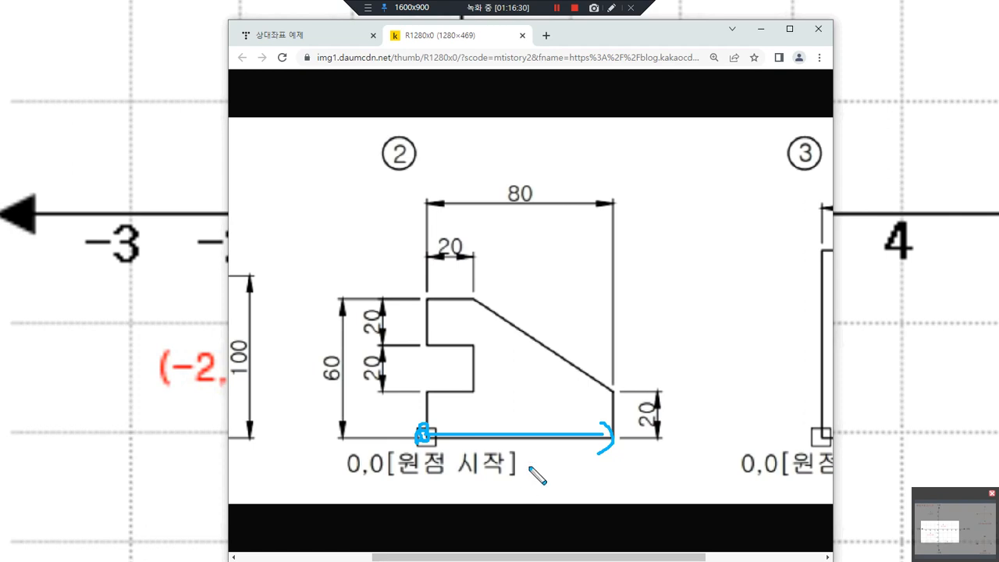
pyautogui.moveTo(544, 471)
pyautogui.mouseDown()
pyautogui.moveTo(543, 461)
pyautogui.moveTo(549, 476)
pyautogui.moveTo(568, 476)
pyautogui.mouseUp()
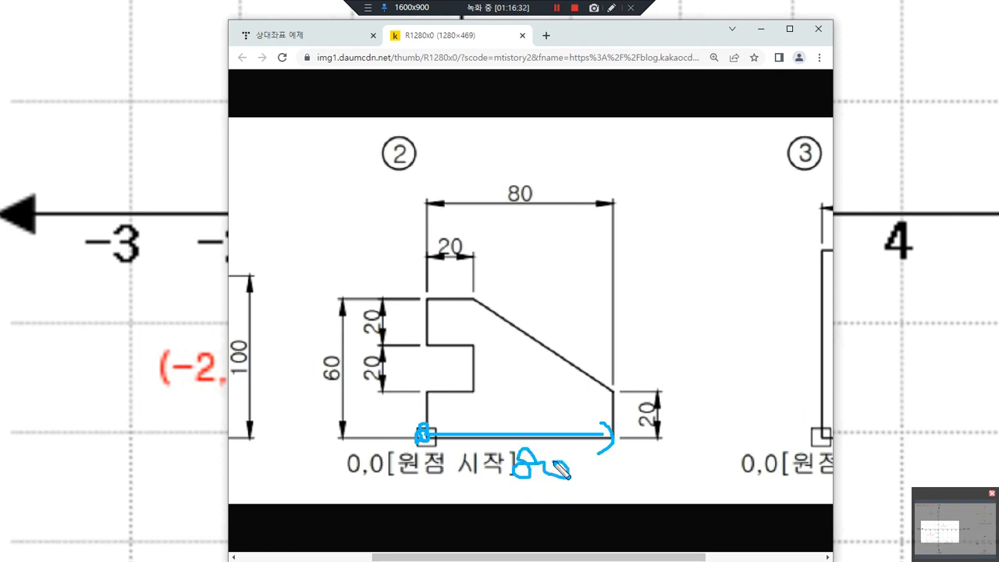
pyautogui.click(588, 479)
pyautogui.moveTo(625, 450)
pyautogui.mouseDown()
pyautogui.moveTo(618, 478)
pyautogui.moveTo(610, 462)
pyautogui.mouseUp()
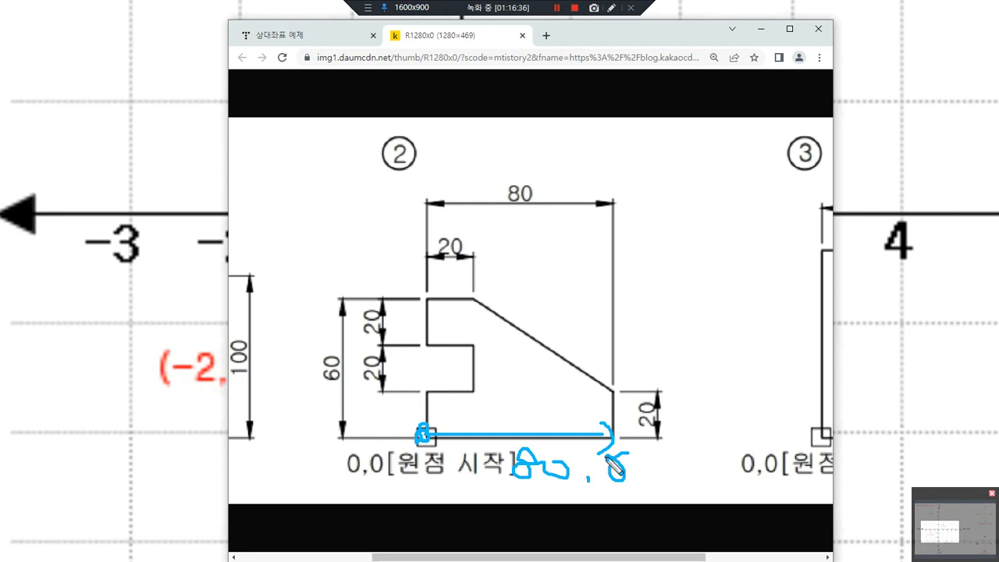
# - Sketch an upward arrow on figure 2's short right edge, write its relative coordinates 0,20, and clear the annotations
pyautogui.moveTo(612, 437)
pyautogui.mouseDown()
pyautogui.moveTo(611, 398)
pyautogui.moveTo(580, 403)
pyautogui.moveTo(632, 407)
pyautogui.moveTo(611, 435)
pyautogui.mouseUp()
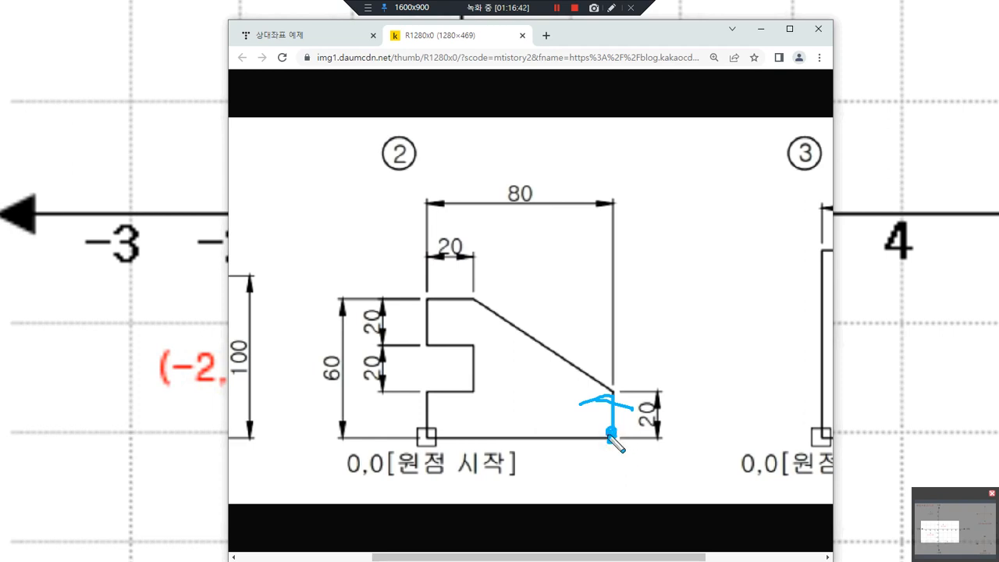
pyautogui.moveTo(673, 316); pyautogui.dragTo(747, 300)
pyautogui.click(710, 323)
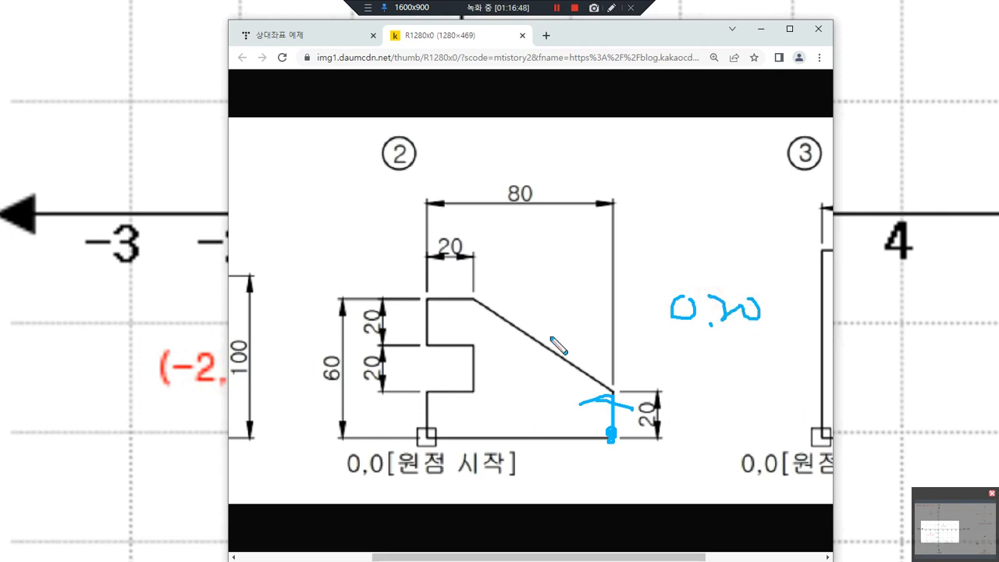
pyautogui.press('Delete')
# - Sketch a leftward arrow on figure 2's short top edge, write its relative coordinates -20,0, and clear the annotations
pyautogui.moveTo(472, 300)
pyautogui.mouseDown()
pyautogui.moveTo(421, 301)
pyautogui.moveTo(430, 318)
pyautogui.mouseUp()
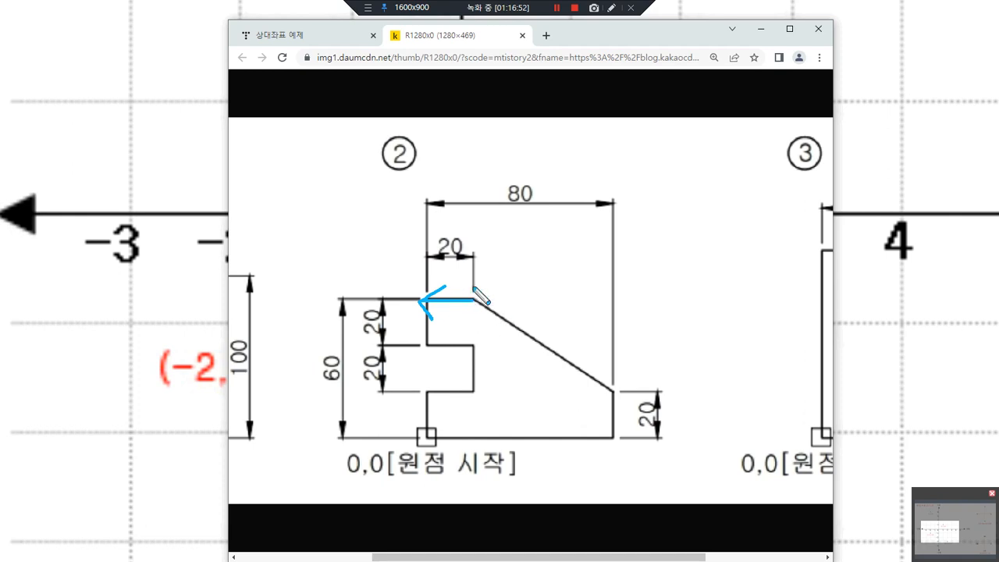
pyautogui.moveTo(500, 250); pyautogui.dragTo(596, 251)
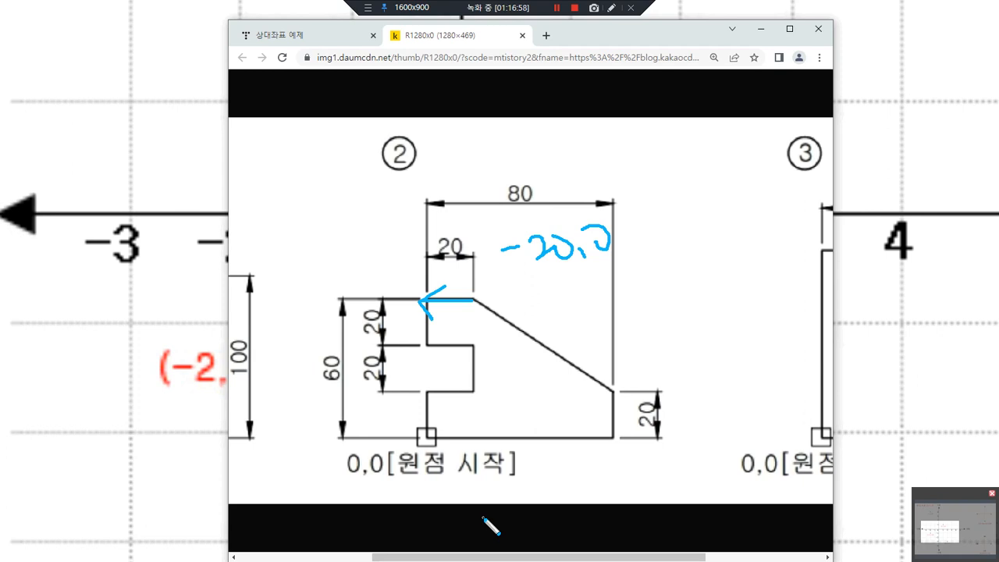
pyautogui.press('Delete')
# - Sketch a downward arrow on figure 2's upper left edge, write its relative coordinates 0,-20, and clear the annotations
pyautogui.moveTo(427, 299)
pyautogui.mouseDown()
pyautogui.moveTo(428, 344)
pyautogui.moveTo(444, 334)
pyautogui.mouseUp()
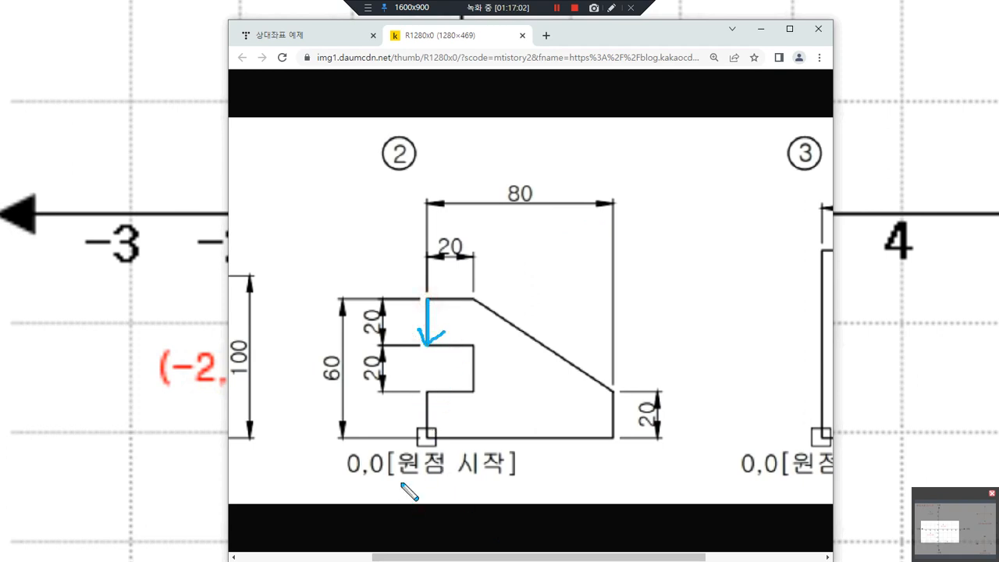
pyautogui.moveTo(294, 248)
pyautogui.mouseDown()
pyautogui.moveTo(316, 256)
pyautogui.moveTo(304, 245)
pyautogui.moveTo(328, 271)
pyautogui.moveTo(367, 246)
pyautogui.moveTo(412, 270)
pyautogui.moveTo(415, 248)
pyautogui.mouseUp()
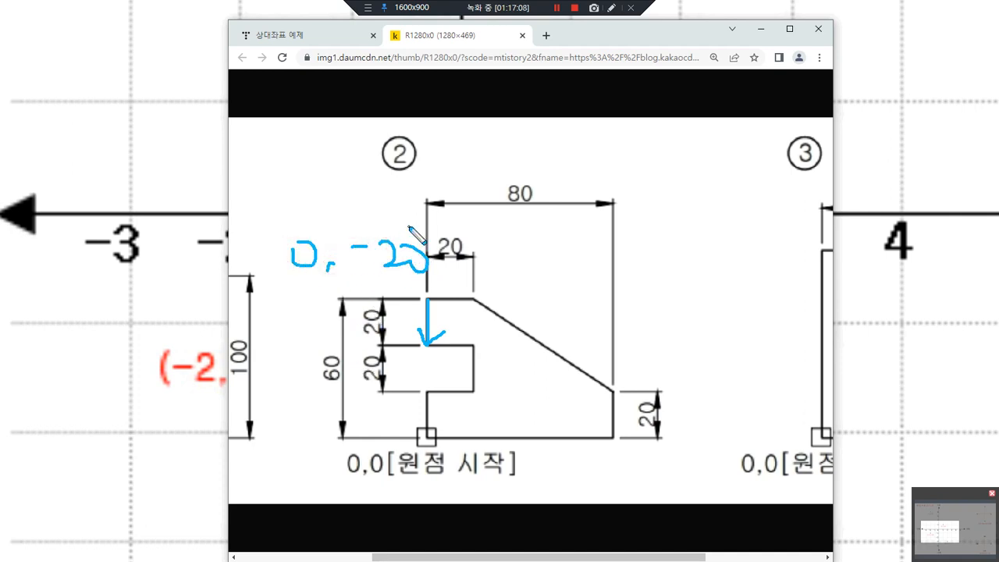
pyautogui.press('Delete')
# - Sketch a cross of axis arrows marked plus for right and up and minus for left and down, and clear it
pyautogui.moveTo(267, 203)
pyautogui.keyDown('shift'); pyautogui.mouseDown()
pyautogui.moveTo(371, 201)
pyautogui.moveTo(366, 217)
pyautogui.moveTo(398, 219)
pyautogui.moveTo(386, 232)
pyautogui.mouseUp(); pyautogui.keyUp('shift')
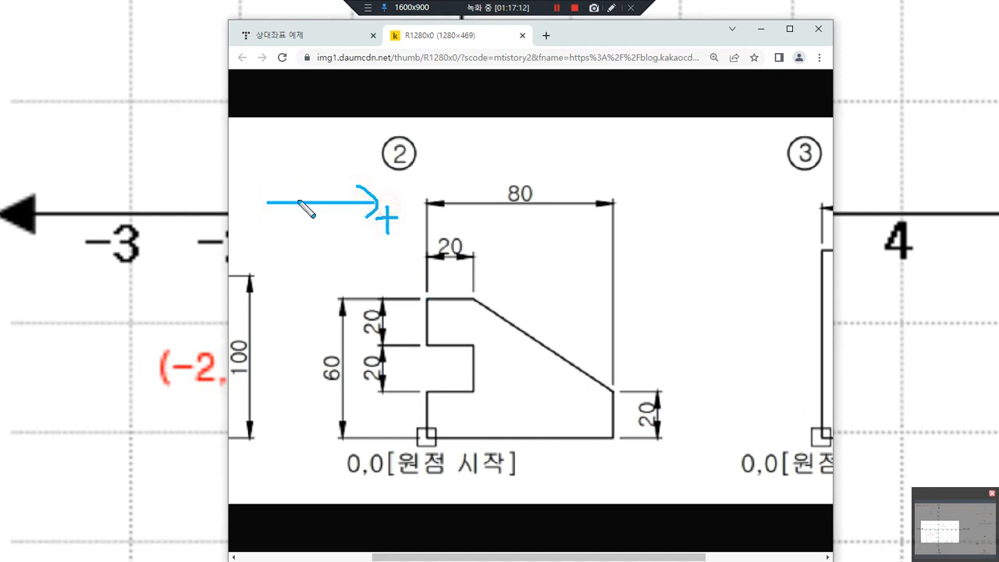
pyautogui.moveTo(263, 191)
pyautogui.mouseDown()
pyautogui.moveTo(264, 224)
pyautogui.moveTo(248, 237)
pyautogui.mouseUp()
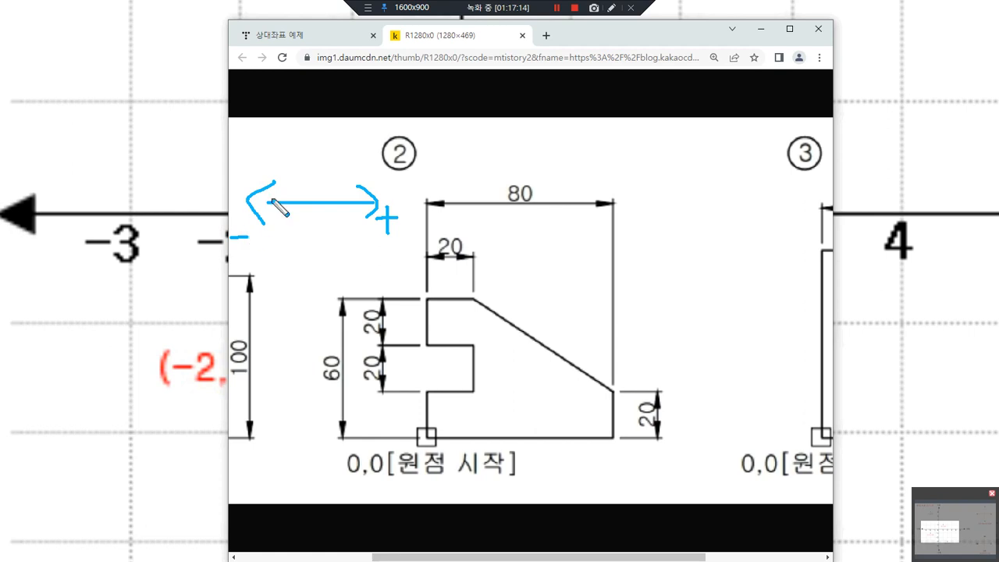
pyautogui.moveTo(316, 145); pyautogui.dragTo(316, 268)
pyautogui.moveTo(309, 153)
pyautogui.mouseDown()
pyautogui.moveTo(357, 134)
pyautogui.moveTo(348, 148)
pyautogui.mouseUp()
pyautogui.moveTo(300, 253); pyautogui.dragTo(326, 259)
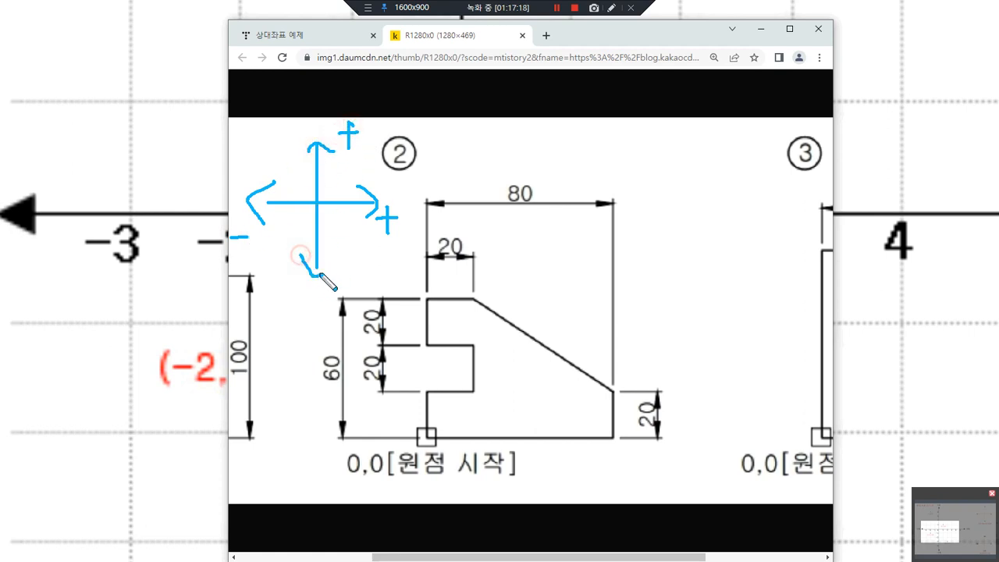
pyautogui.moveTo(289, 316); pyautogui.dragTo(307, 315)
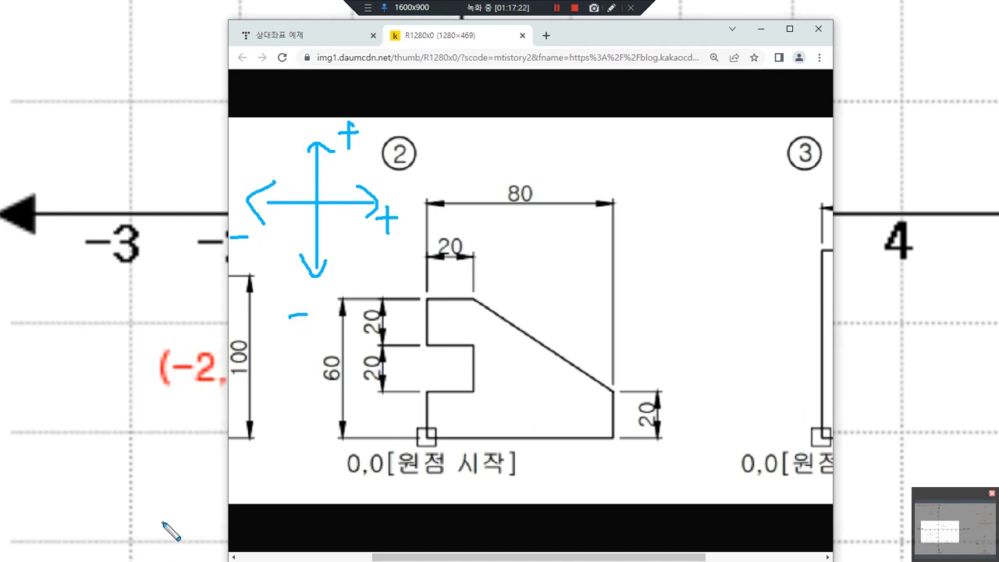
pyautogui.moveTo(360, 295)
pyautogui.mouseDown()
pyautogui.moveTo(302, 309)
pyautogui.moveTo(375, 170)
pyautogui.moveTo(385, 254)
pyautogui.mouseUp()
pyautogui.press('Delete')
# - Circle figure 2's top 20 dimension and the upper vertical 20 dimension beside it, and leave annotation mode
pyautogui.moveTo(458, 262)
pyautogui.mouseDown()
pyautogui.moveTo(425, 234)
pyautogui.moveTo(454, 264)
pyautogui.mouseUp()
pyautogui.moveTo(377, 344)
pyautogui.mouseDown()
pyautogui.moveTo(376, 297)
pyautogui.moveTo(392, 344)
pyautogui.mouseUp()
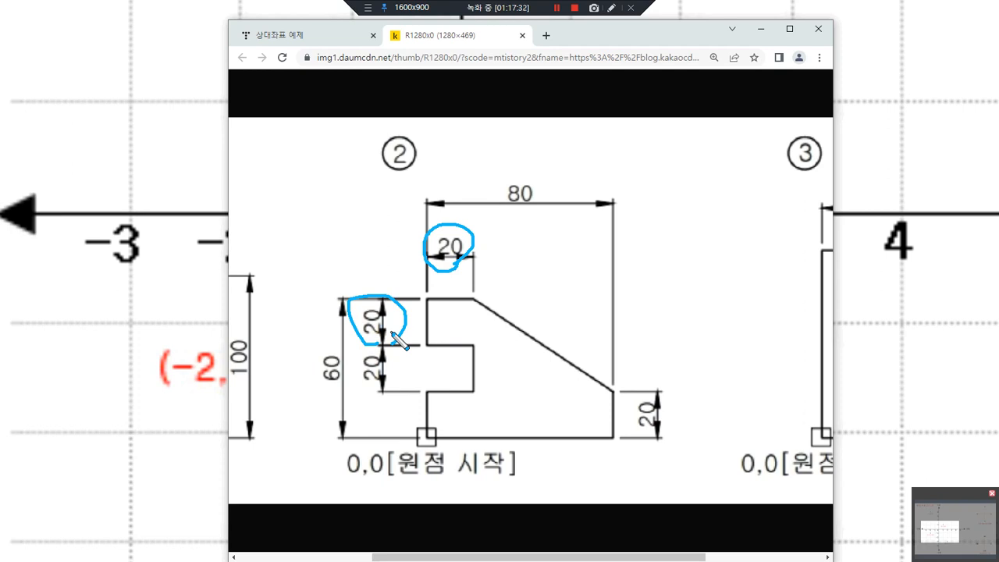
pyautogui.press('Escape')
# - Look over figure 3, and bring up the 180-wide V-notch figure on the relative coordinate examples page
pyautogui.moveTo(407, 555); pyautogui.dragTo(589, 559)
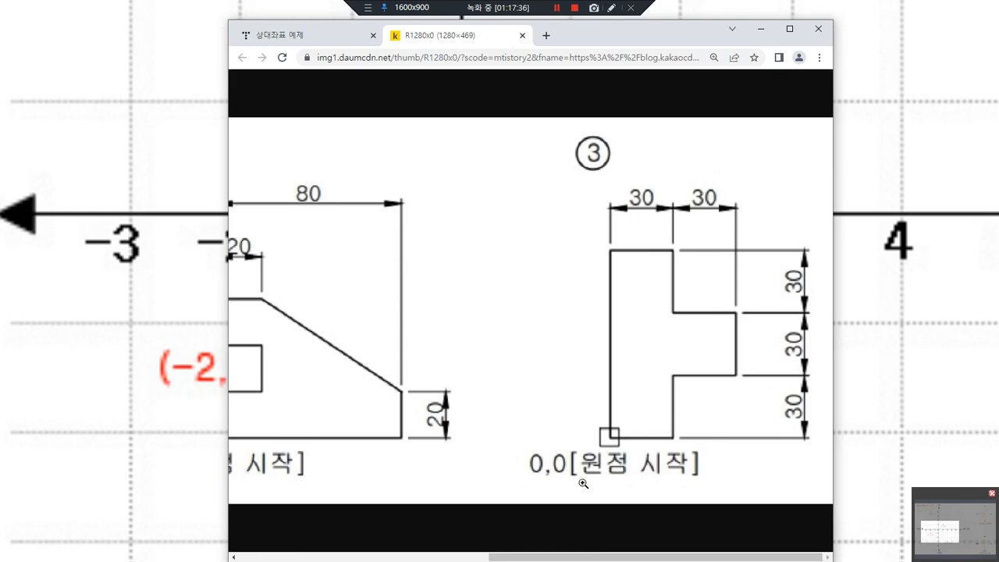
pyautogui.click(279, 35)
pyautogui.scroll(-8, 499, 320)
pyautogui.scroll(-7, 516, 333)
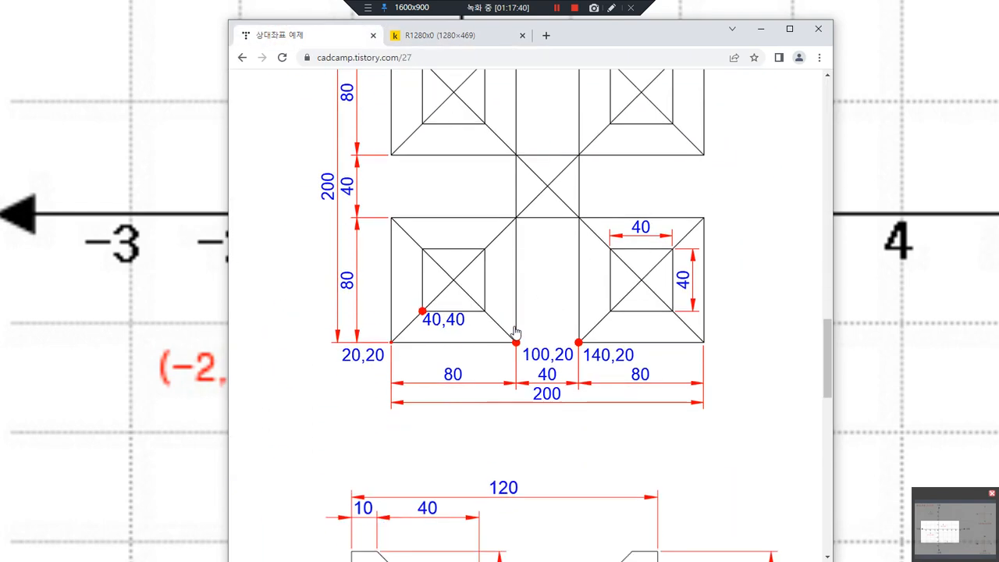
pyautogui.scroll(-5, 516, 333)
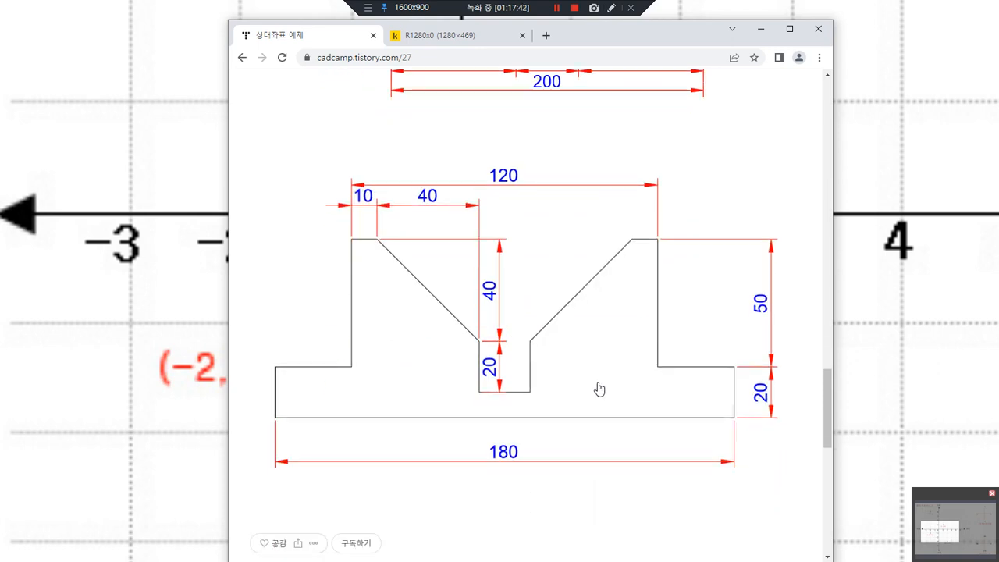
# - Mark the V-notch figure's lower left start corner and sketch arrows along the base, up the short right edge, and left along the ledge
pyautogui.moveTo(282, 425)
pyautogui.mouseDown()
pyautogui.moveTo(290, 417)
pyautogui.moveTo(281, 419)
pyautogui.mouseUp()
pyautogui.moveTo(278, 415)
pyautogui.mouseDown()
pyautogui.moveTo(717, 413)
pyautogui.moveTo(707, 429)
pyautogui.mouseUp()
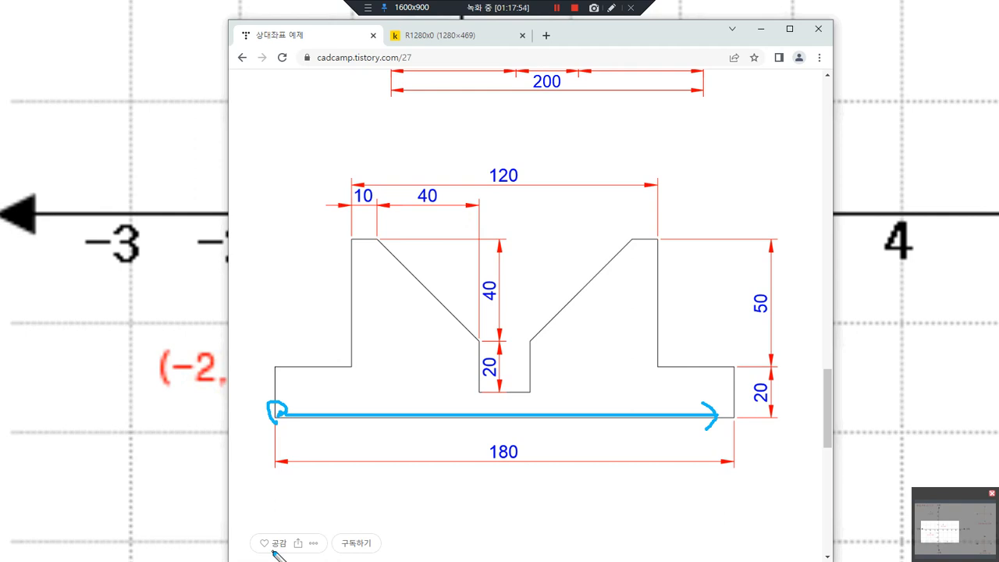
pyautogui.moveTo(734, 414)
pyautogui.mouseDown()
pyautogui.moveTo(733, 371)
pyautogui.moveTo(750, 387)
pyautogui.mouseUp()
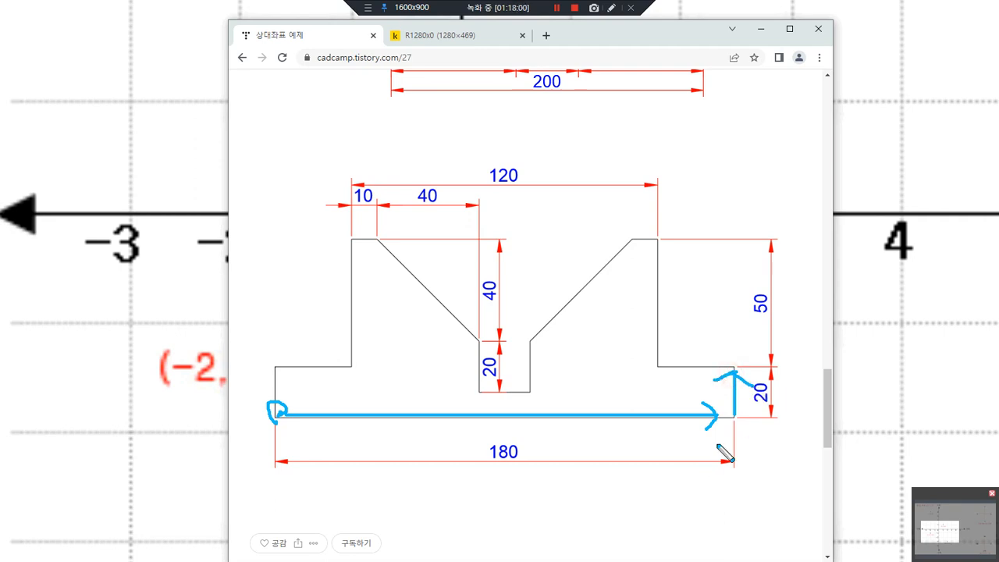
pyautogui.moveTo(729, 361); pyautogui.dragTo(662, 361)
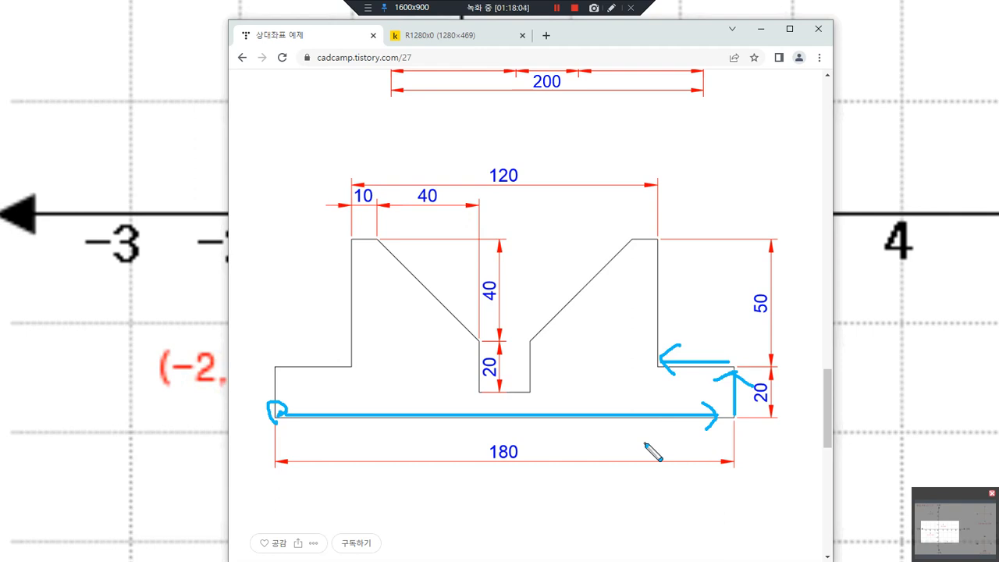
# - Circle the 180 and 120 dimensions, write their difference 60, and mark 30 for the ledge on each side
pyautogui.moveTo(515, 468)
pyautogui.mouseDown()
pyautogui.moveTo(487, 437)
pyautogui.moveTo(515, 471)
pyautogui.mouseUp()
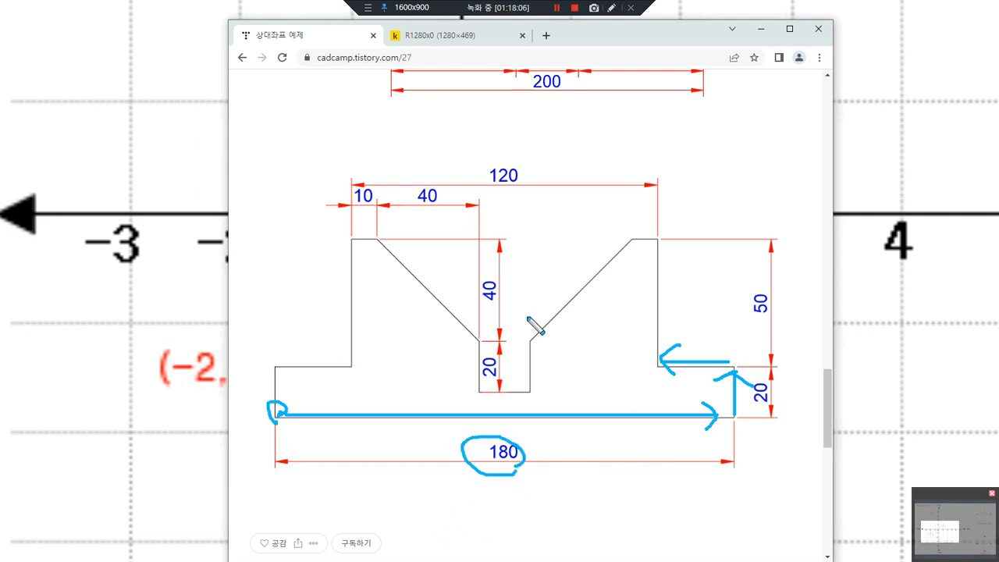
pyautogui.moveTo(533, 176); pyautogui.dragTo(522, 175)
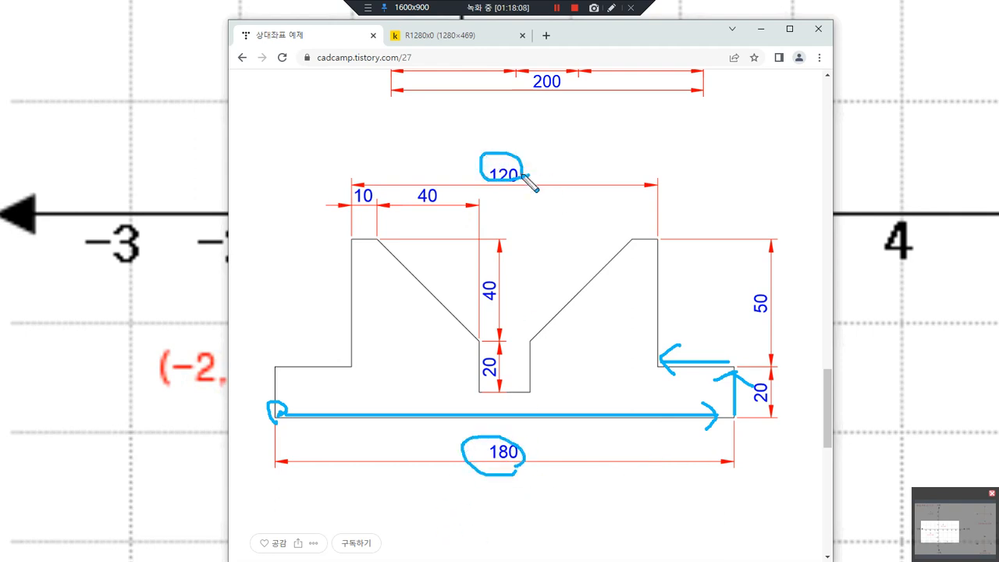
pyautogui.moveTo(586, 138)
pyautogui.mouseDown()
pyautogui.moveTo(576, 161)
pyautogui.moveTo(610, 161)
pyautogui.moveTo(601, 153)
pyautogui.mouseUp()
pyautogui.moveTo(710, 204); pyautogui.dragTo(733, 201)
pyautogui.moveTo(277, 200)
pyautogui.mouseDown()
pyautogui.moveTo(285, 210)
pyautogui.moveTo(294, 191)
pyautogui.mouseUp()
pyautogui.moveTo(676, 159)
pyautogui.mouseDown()
pyautogui.moveTo(693, 177)
pyautogui.moveTo(686, 189)
pyautogui.moveTo(719, 170)
pyautogui.mouseUp()
pyautogui.moveTo(256, 147)
pyautogui.mouseDown()
pyautogui.moveTo(269, 185)
pyautogui.moveTo(291, 175)
pyautogui.mouseUp()
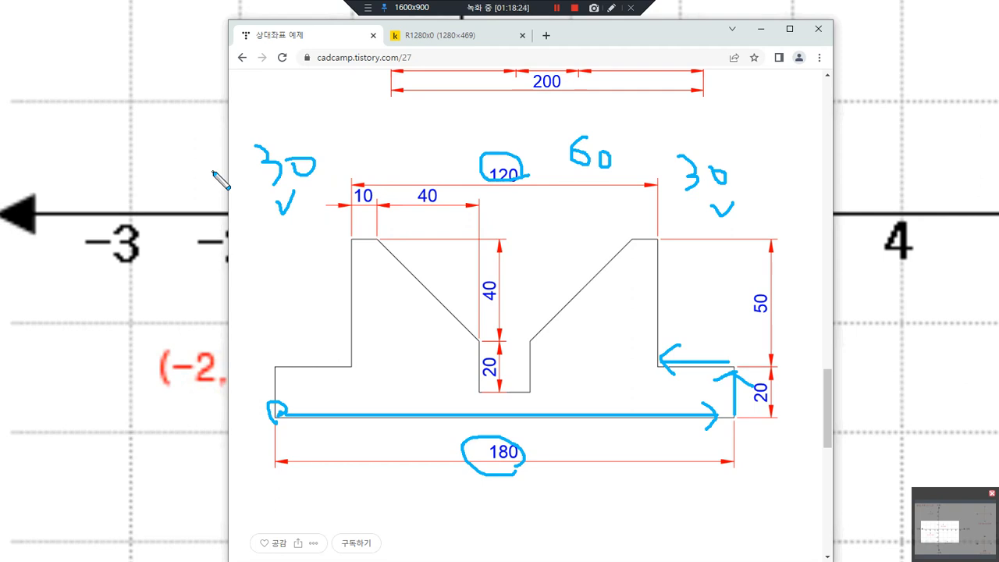
# - Sketch arrows up the right block's tall edge and left along its top, and mark the right slope's horizontal run
pyautogui.moveTo(660, 363)
pyautogui.mouseDown()
pyautogui.moveTo(656, 247)
pyautogui.moveTo(669, 258)
pyautogui.mouseUp()
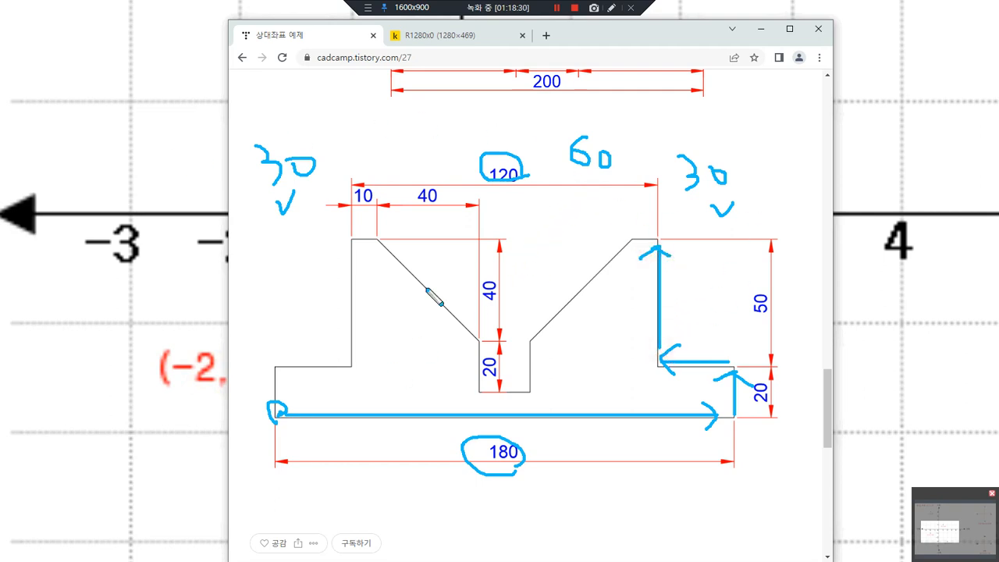
pyautogui.moveTo(658, 240)
pyautogui.mouseDown()
pyautogui.moveTo(628, 237)
pyautogui.moveTo(639, 252)
pyautogui.mouseUp()
pyautogui.moveTo(529, 340); pyautogui.dragTo(529, 225)
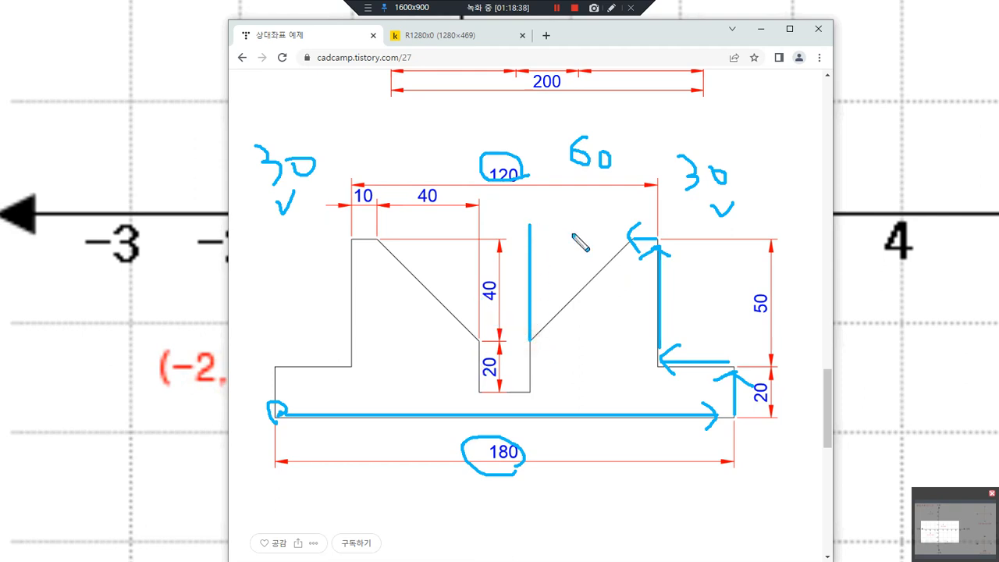
pyautogui.moveTo(621, 233)
pyautogui.mouseDown()
pyautogui.moveTo(533, 232)
pyautogui.moveTo(546, 244)
pyautogui.mouseUp()
# - Circle the slope's two 40 dimensions, clear the annotations, and sketch leftward and downward component arrows for the right slope
pyautogui.moveTo(425, 185); pyautogui.dragTo(429, 204)
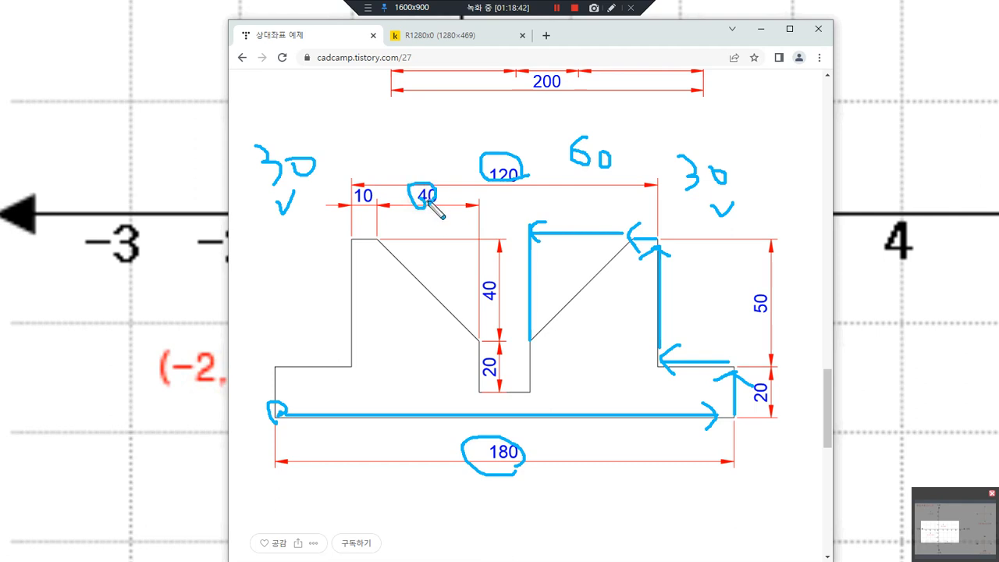
pyautogui.moveTo(490, 295); pyautogui.dragTo(501, 300)
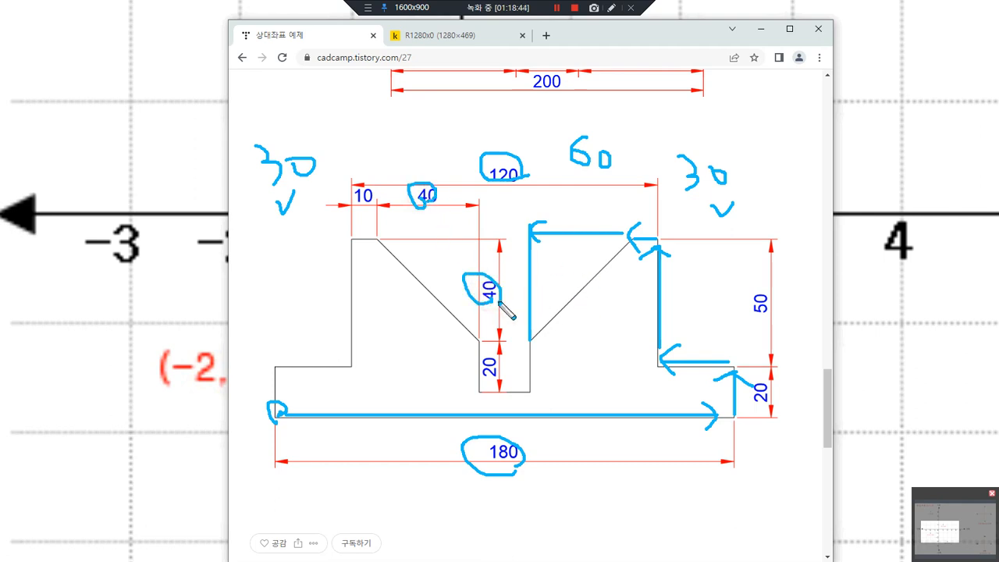
pyautogui.press('Escape')
pyautogui.moveTo(635, 240)
pyautogui.mouseDown()
pyautogui.moveTo(555, 228)
pyautogui.moveTo(557, 216)
pyautogui.mouseUp()
pyautogui.moveTo(535, 253)
pyautogui.mouseDown()
pyautogui.moveTo(534, 304)
pyautogui.moveTo(551, 285)
pyautogui.mouseUp()
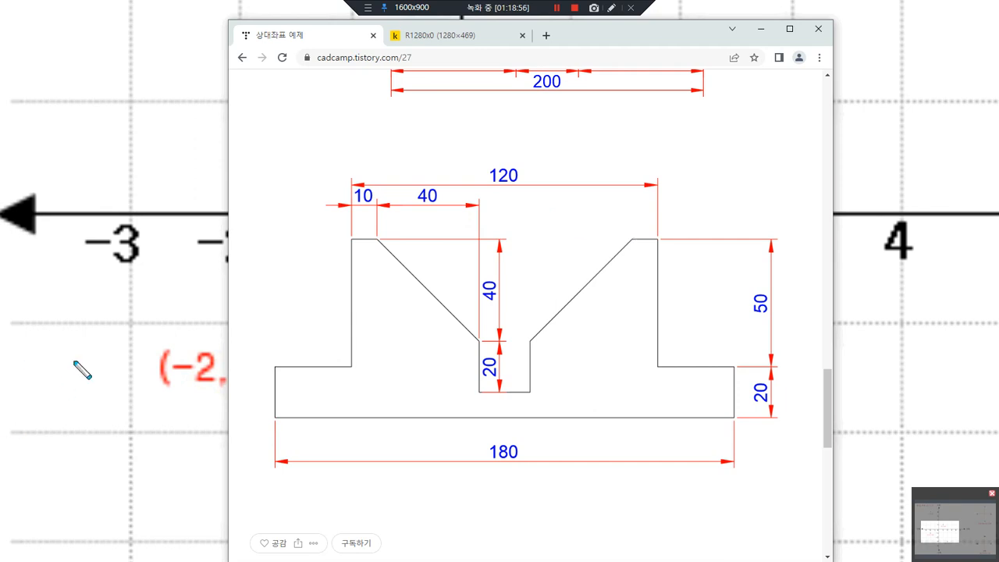
# - Sketch arrows down the notch's right wall, left along its floor, and up its left wall, clearing each one
pyautogui.moveTo(529, 341)
pyautogui.mouseDown()
pyautogui.moveTo(529, 383)
pyautogui.moveTo(544, 375)
pyautogui.mouseUp()
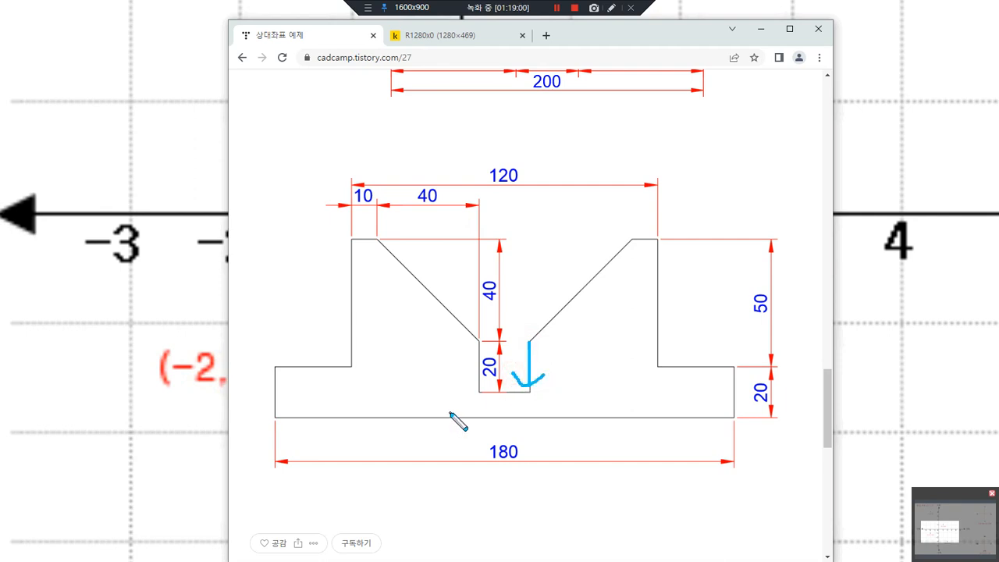
pyautogui.moveTo(522, 388)
pyautogui.mouseDown()
pyautogui.moveTo(484, 387)
pyautogui.moveTo(489, 406)
pyautogui.mouseUp()
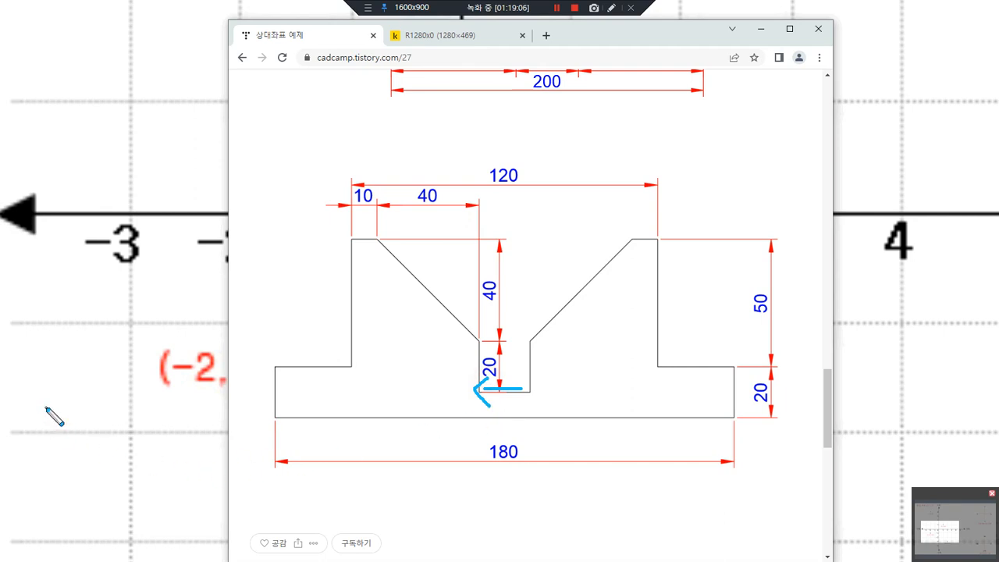
pyautogui.moveTo(479, 391)
pyautogui.mouseDown()
pyautogui.moveTo(479, 341)
pyautogui.moveTo(473, 350)
pyautogui.moveTo(497, 350)
pyautogui.mouseUp()
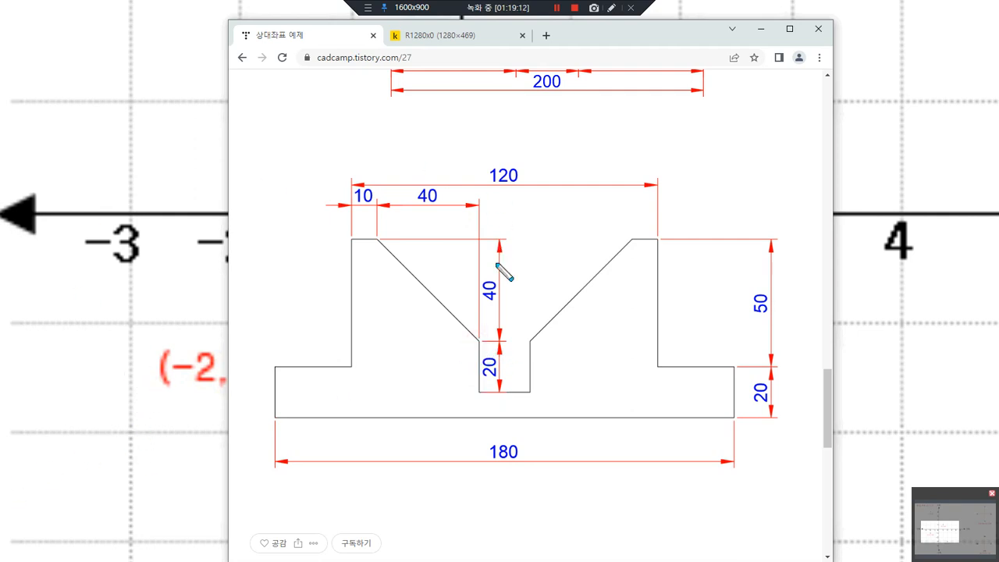
# - Sketch leftward and upward component arrows for the left slope and a leftward arrow on the left block's top edge, clearing each
pyautogui.moveTo(471, 339)
pyautogui.mouseDown()
pyautogui.moveTo(408, 339)
pyautogui.moveTo(384, 269)
pyautogui.moveTo(404, 282)
pyautogui.mouseUp()
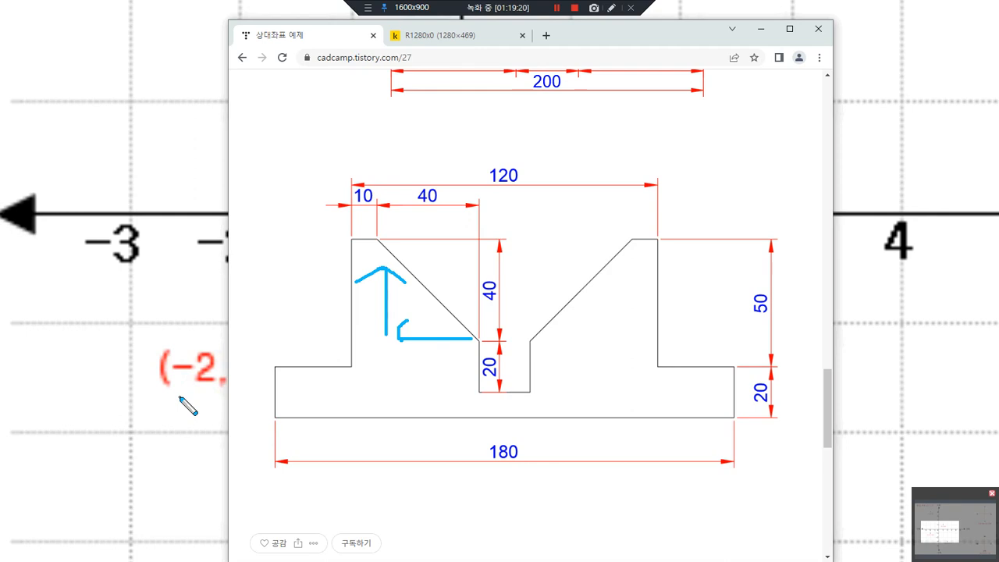
pyautogui.hotkey('ctrl', 'shift', '6')
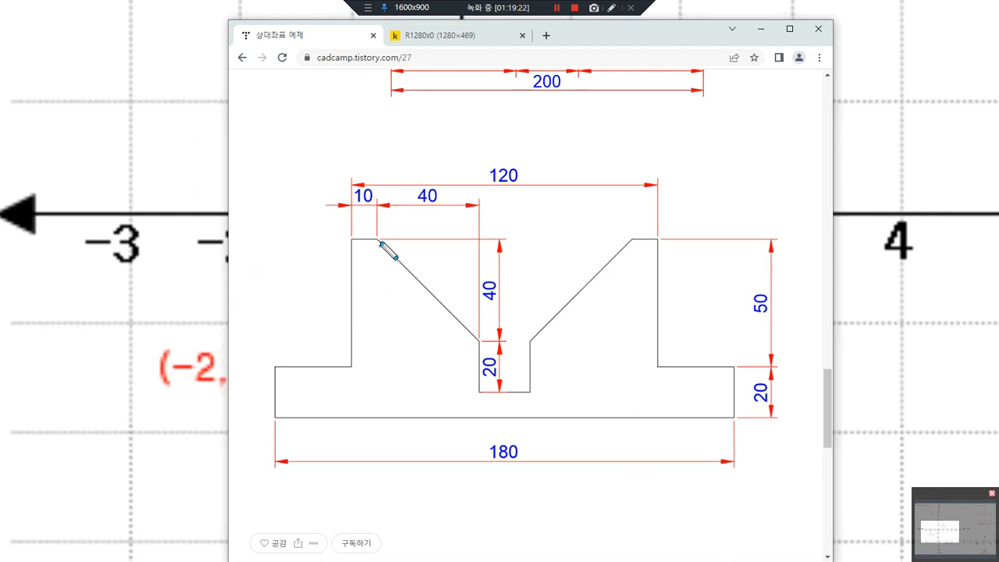
pyautogui.moveTo(375, 238)
pyautogui.mouseDown()
pyautogui.moveTo(353, 238)
pyautogui.moveTo(348, 248)
pyautogui.mouseUp()
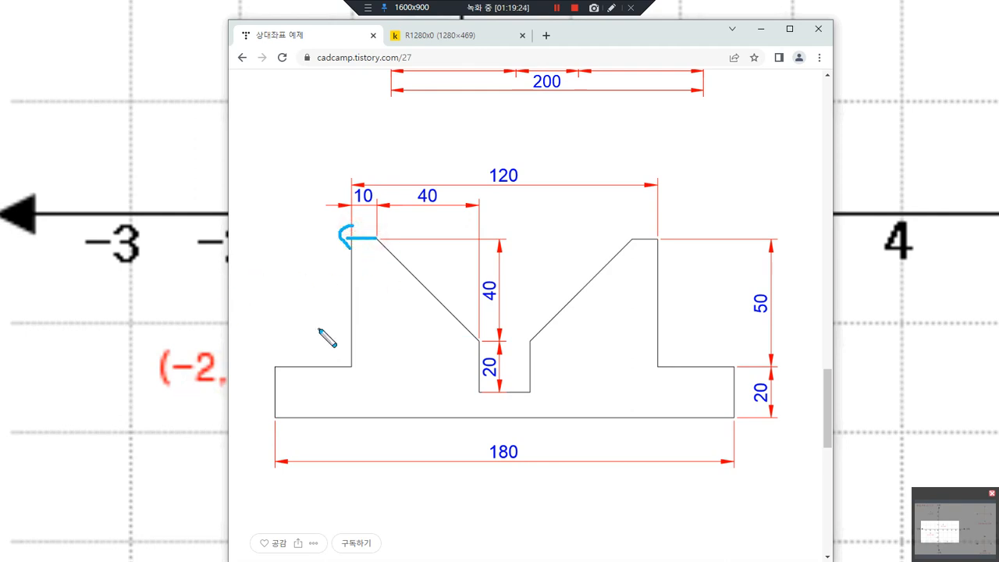
pyautogui.hotkey('ctrl', 'shift', '6')
# - Sketch arrows down the left block's tall outer edge and left along the left ledge, clearing each one
pyautogui.moveTo(350, 239)
pyautogui.mouseDown()
pyautogui.moveTo(350, 348)
pyautogui.moveTo(364, 338)
pyautogui.mouseUp()
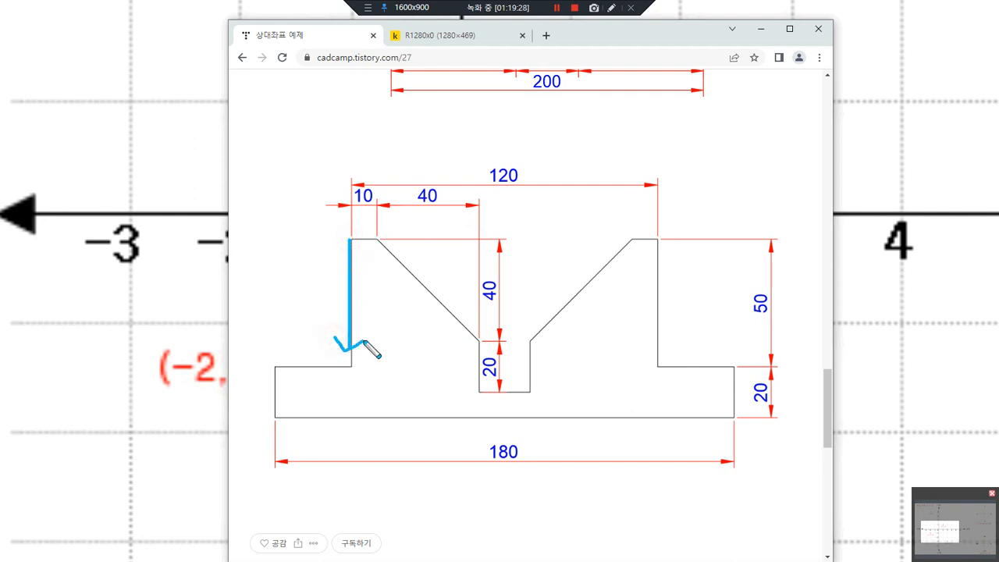
pyautogui.moveTo(817, 281); pyautogui.dragTo(780, 317)
pyautogui.hotkey('ctrl', 'shift', '6')
pyautogui.moveTo(356, 367)
pyautogui.mouseDown()
pyautogui.moveTo(282, 368)
pyautogui.moveTo(296, 379)
pyautogui.mouseUp()
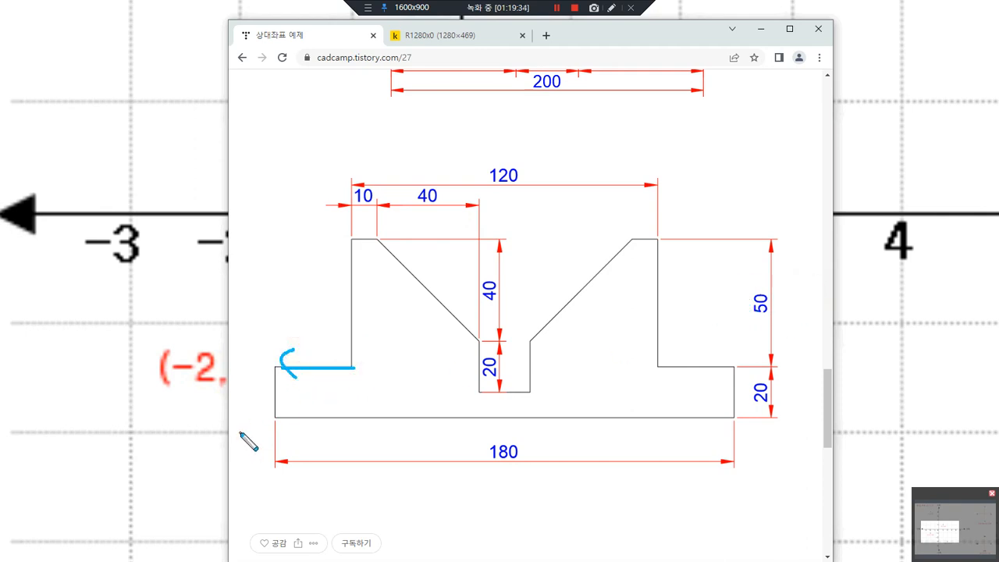
pyautogui.hotkey('ctrl', 'shift', '6')
# - Sketch a downward arrow on the base's short left edge back to the start corner, and clear it
pyautogui.moveTo(276, 368); pyautogui.dragTo(276, 409)
pyautogui.moveTo(264, 397); pyautogui.dragTo(286, 398)
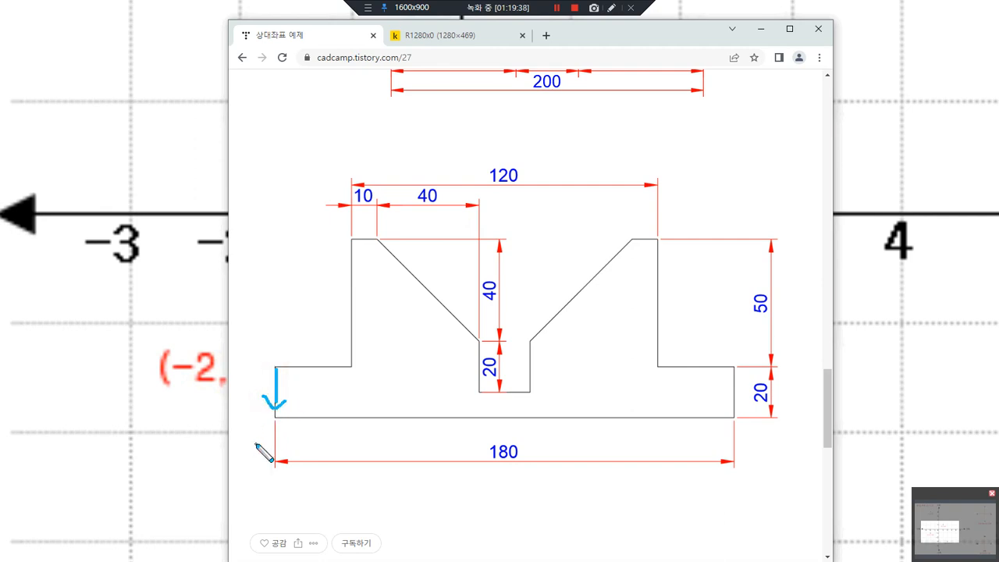
pyautogui.press('Escape')
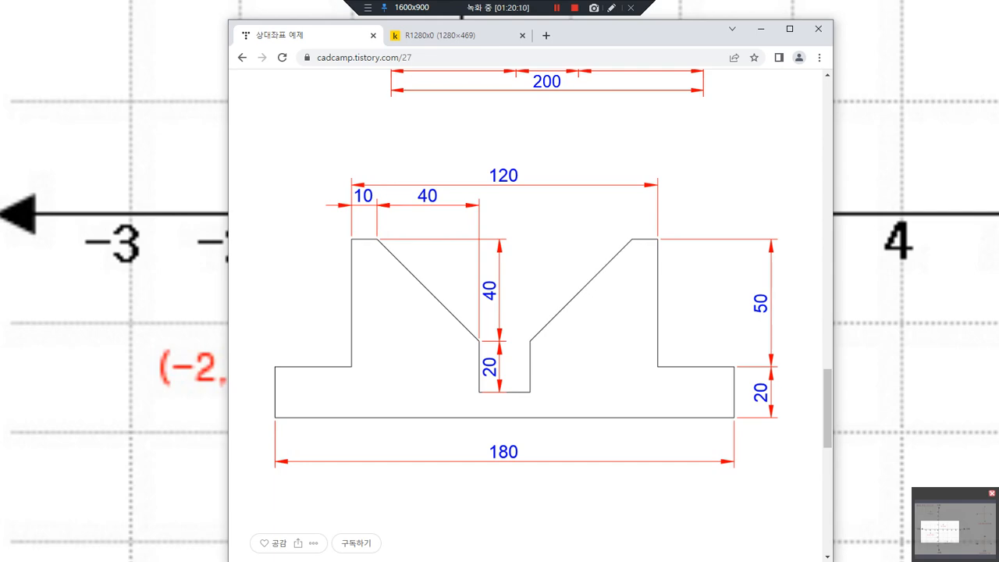
# - Switch to AutoCAD and erase all the existing objects in the drawing
pyautogui.hotkey('alt', 'Tab')
pyautogui.click(636, 471)
pyautogui.click(354, 167)
pyautogui.write('e')
pyautogui.press('Return')
# - Start a line and begin entering its first point with the relative prefix @
pyautogui.write('l')
pyautogui.press('Return')
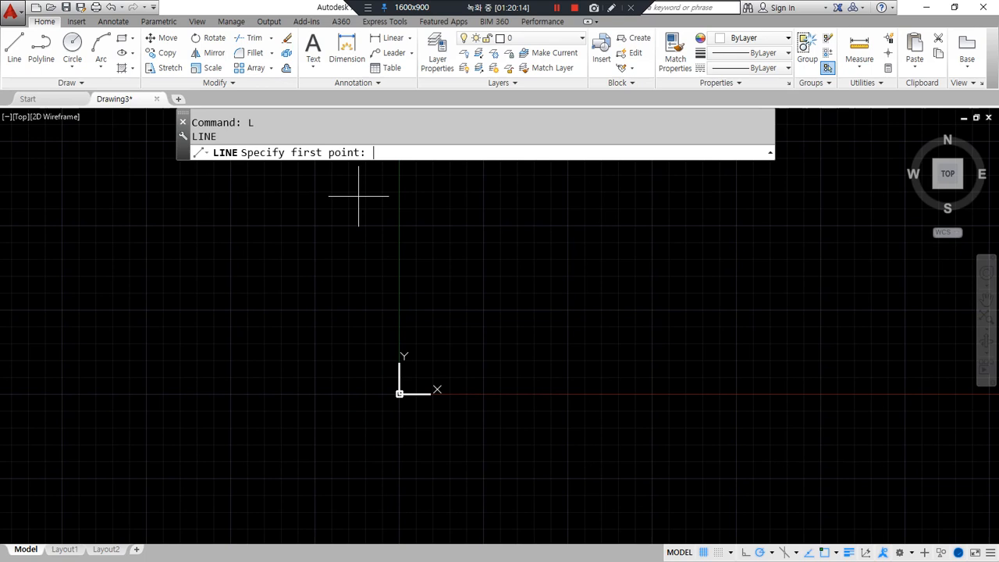
pyautogui.write('@')
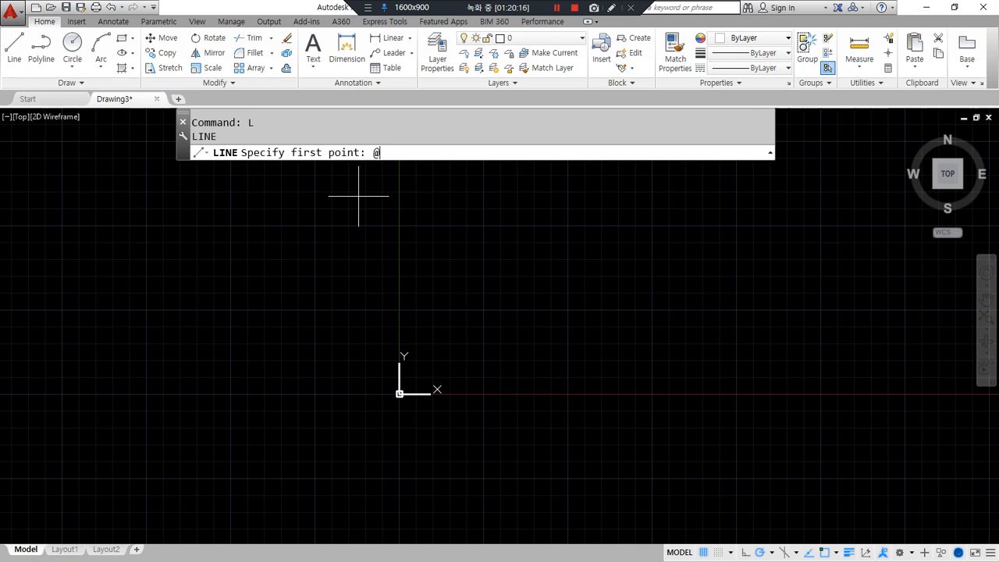